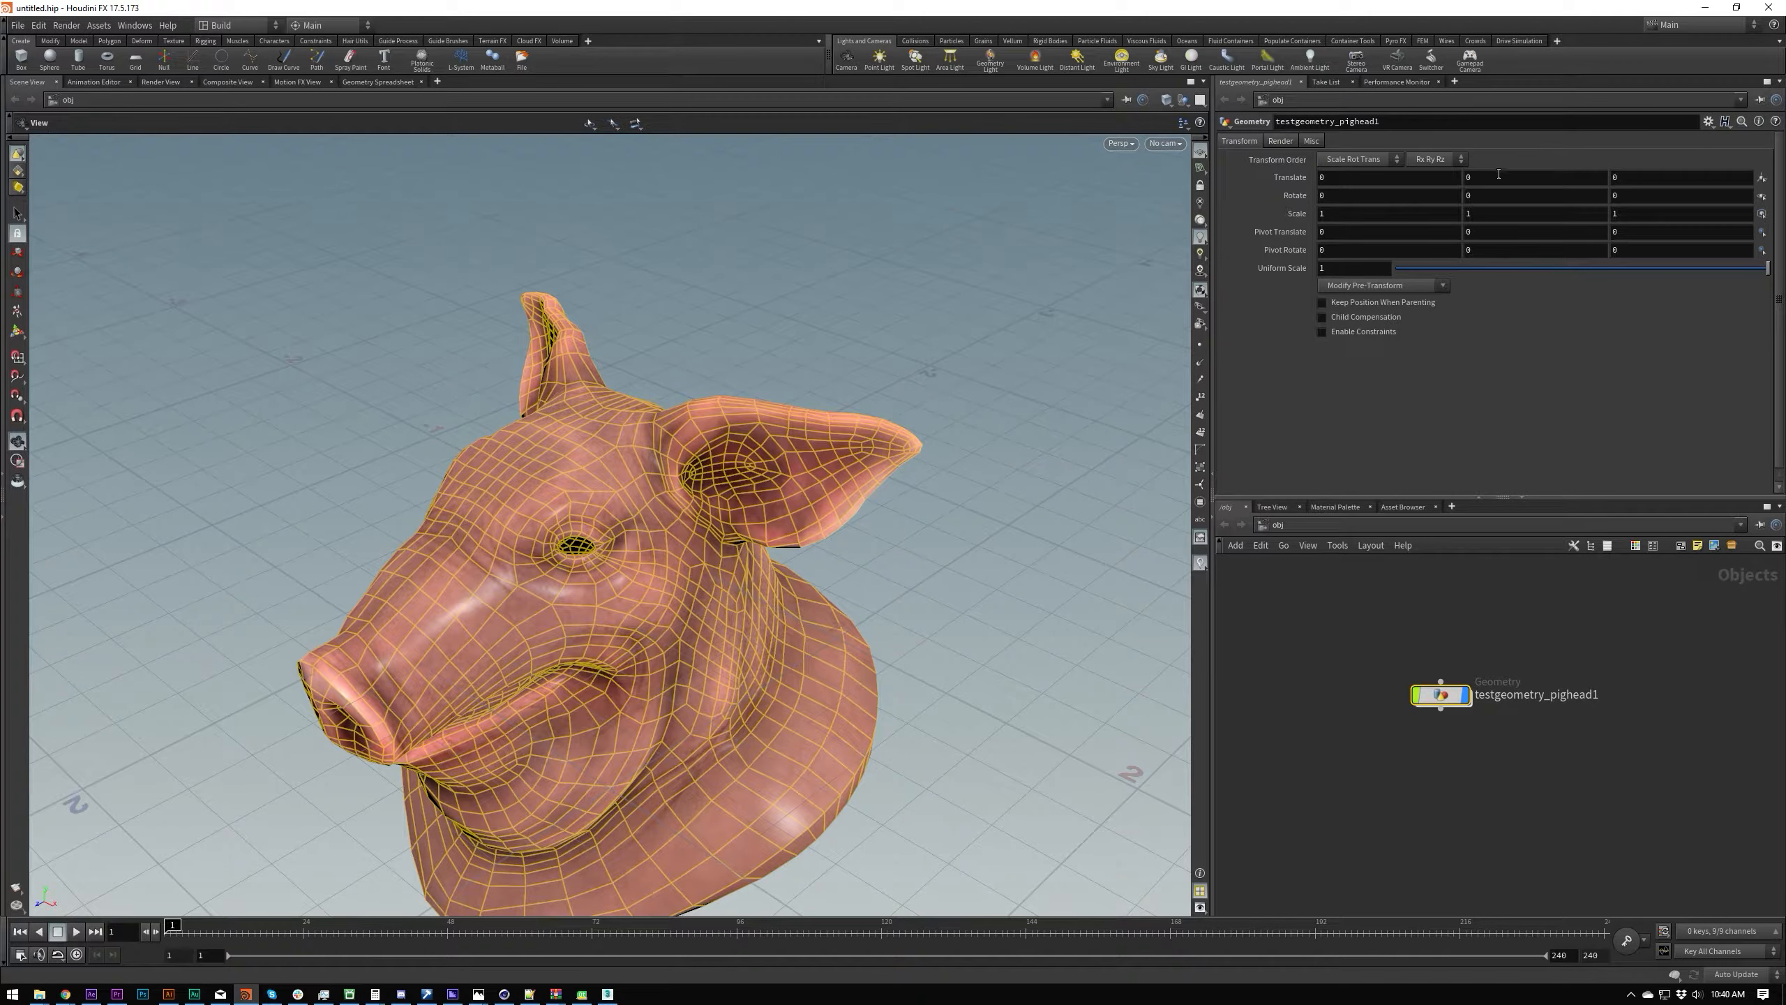
# Step: Keyframe the pig head's Translate Y at 0 on frame 1 and at 1 on frame 24
pyautogui.keyDown('alt'); pyautogui.click(1487, 177); pyautogui.keyUp('alt')
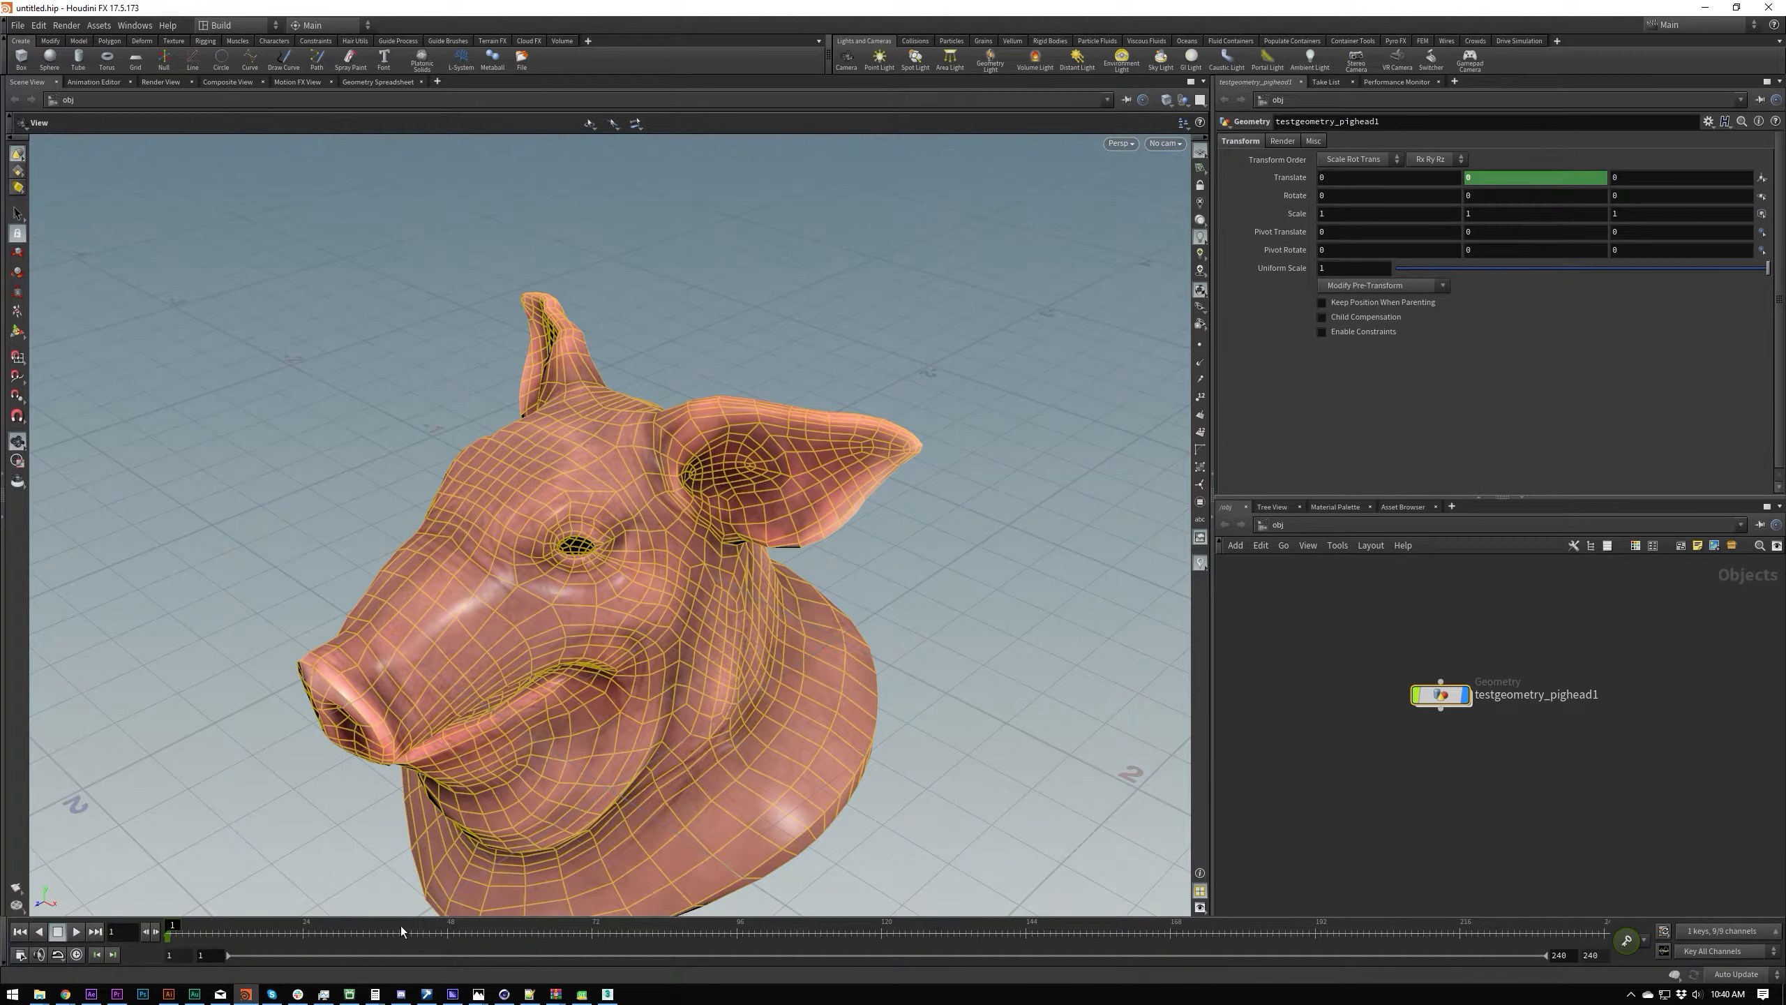
pyautogui.click(302, 930)
pyautogui.click(1489, 177)
pyautogui.write('1')
pyautogui.press('Return')
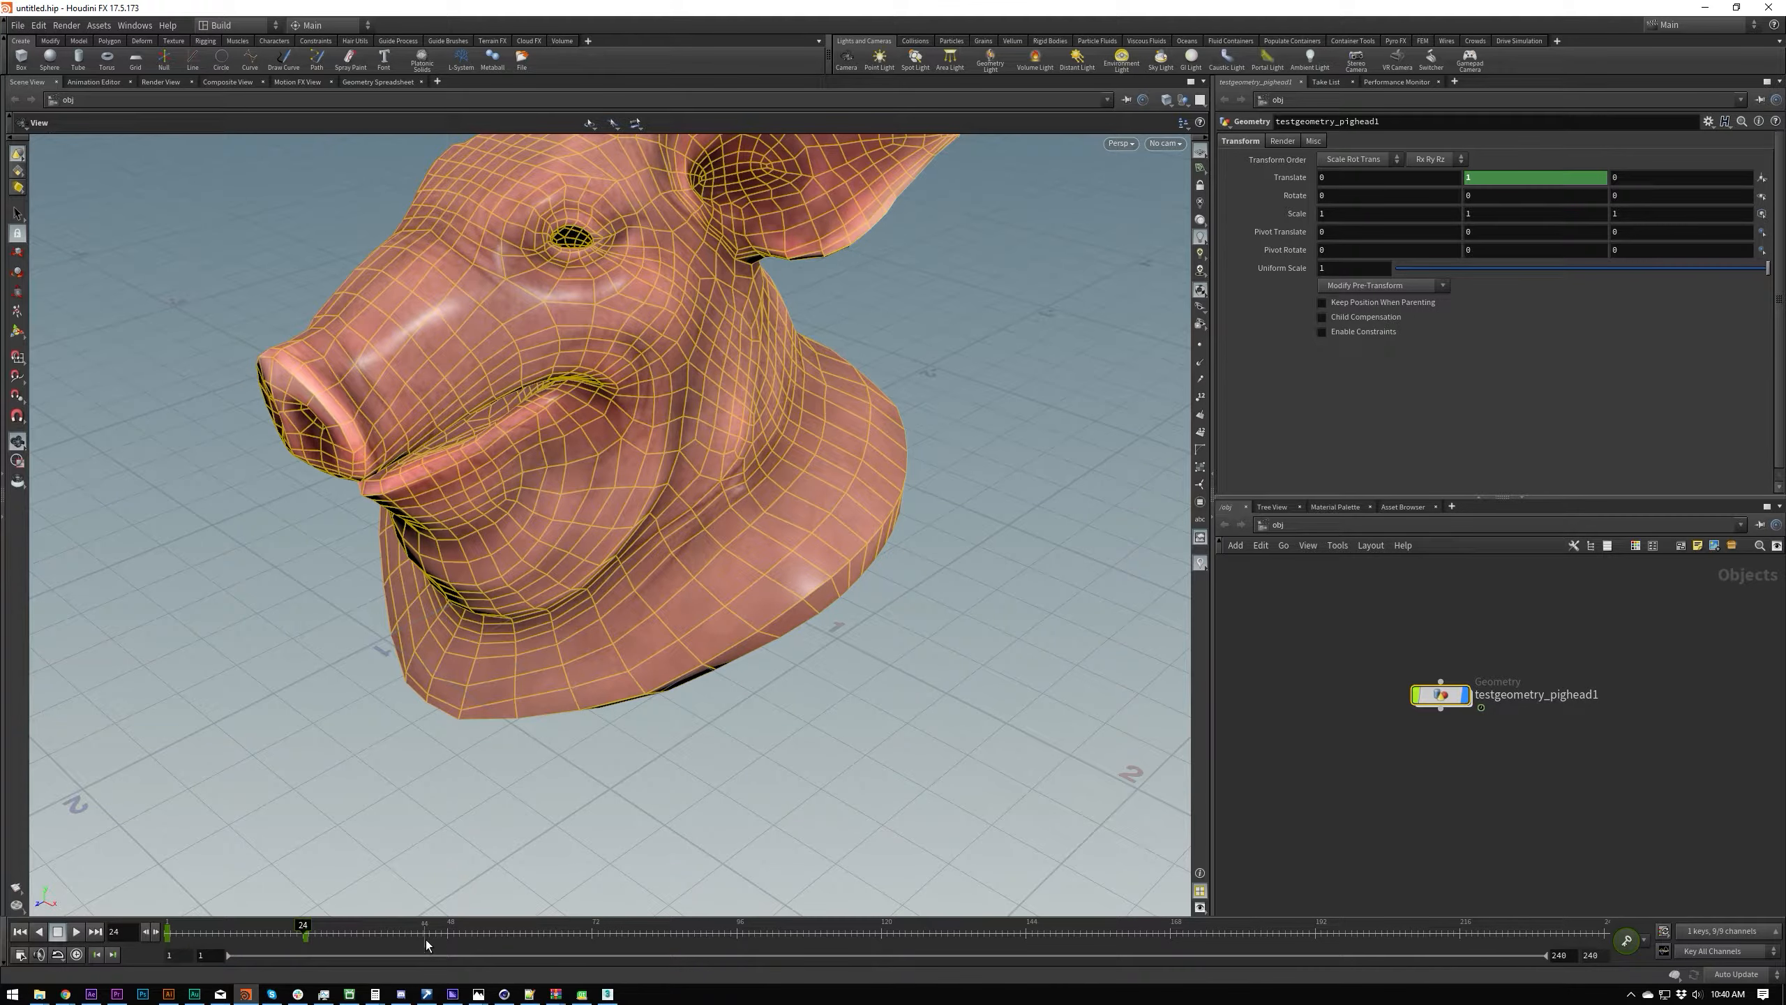
# Step: Add a Translate Y keyframe with value 0 at frame 48 for the pig head
pyautogui.click(446, 930)
pyautogui.click(1485, 177)
pyautogui.write('0')
pyautogui.press('Return')
# Step: Hide the viewport's reference grid, play the pig head's animation, and return to frame 1
pyautogui.moveTo(762, 399); pyautogui.dragTo(642, 607, button='right')
pyautogui.moveTo(642, 606); pyautogui.dragTo(744, 523)
pyautogui.moveTo(741, 458); pyautogui.dragTo(748, 288, button='right')
pyautogui.moveTo(693, 591); pyautogui.dragTo(659, 536)
pyautogui.click(1199, 153)
pyautogui.press('Up')
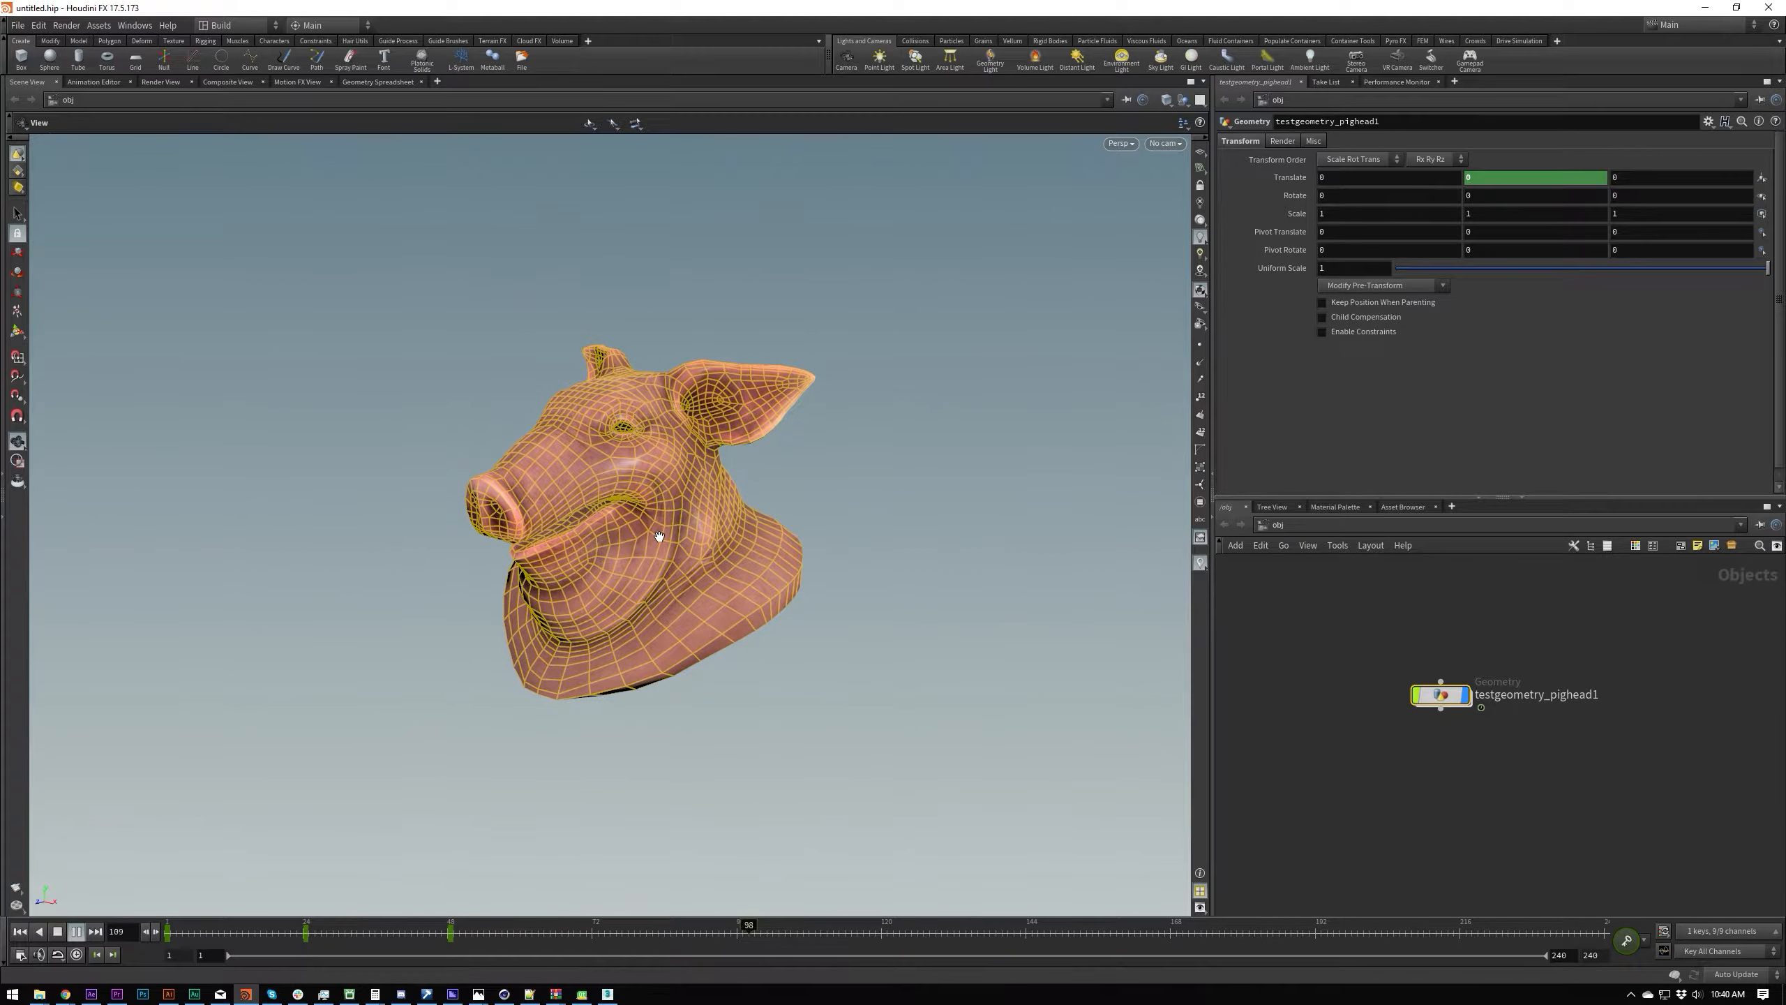
pyautogui.hotkey('ctrl', 'Up')
pyautogui.press('Up')
pyautogui.hotkey('ctrl', 'Up')
# Step: Open the Animation Editor, select the pig head's Translate Y channel to view its curve, and close the editor
pyautogui.click(134, 26)
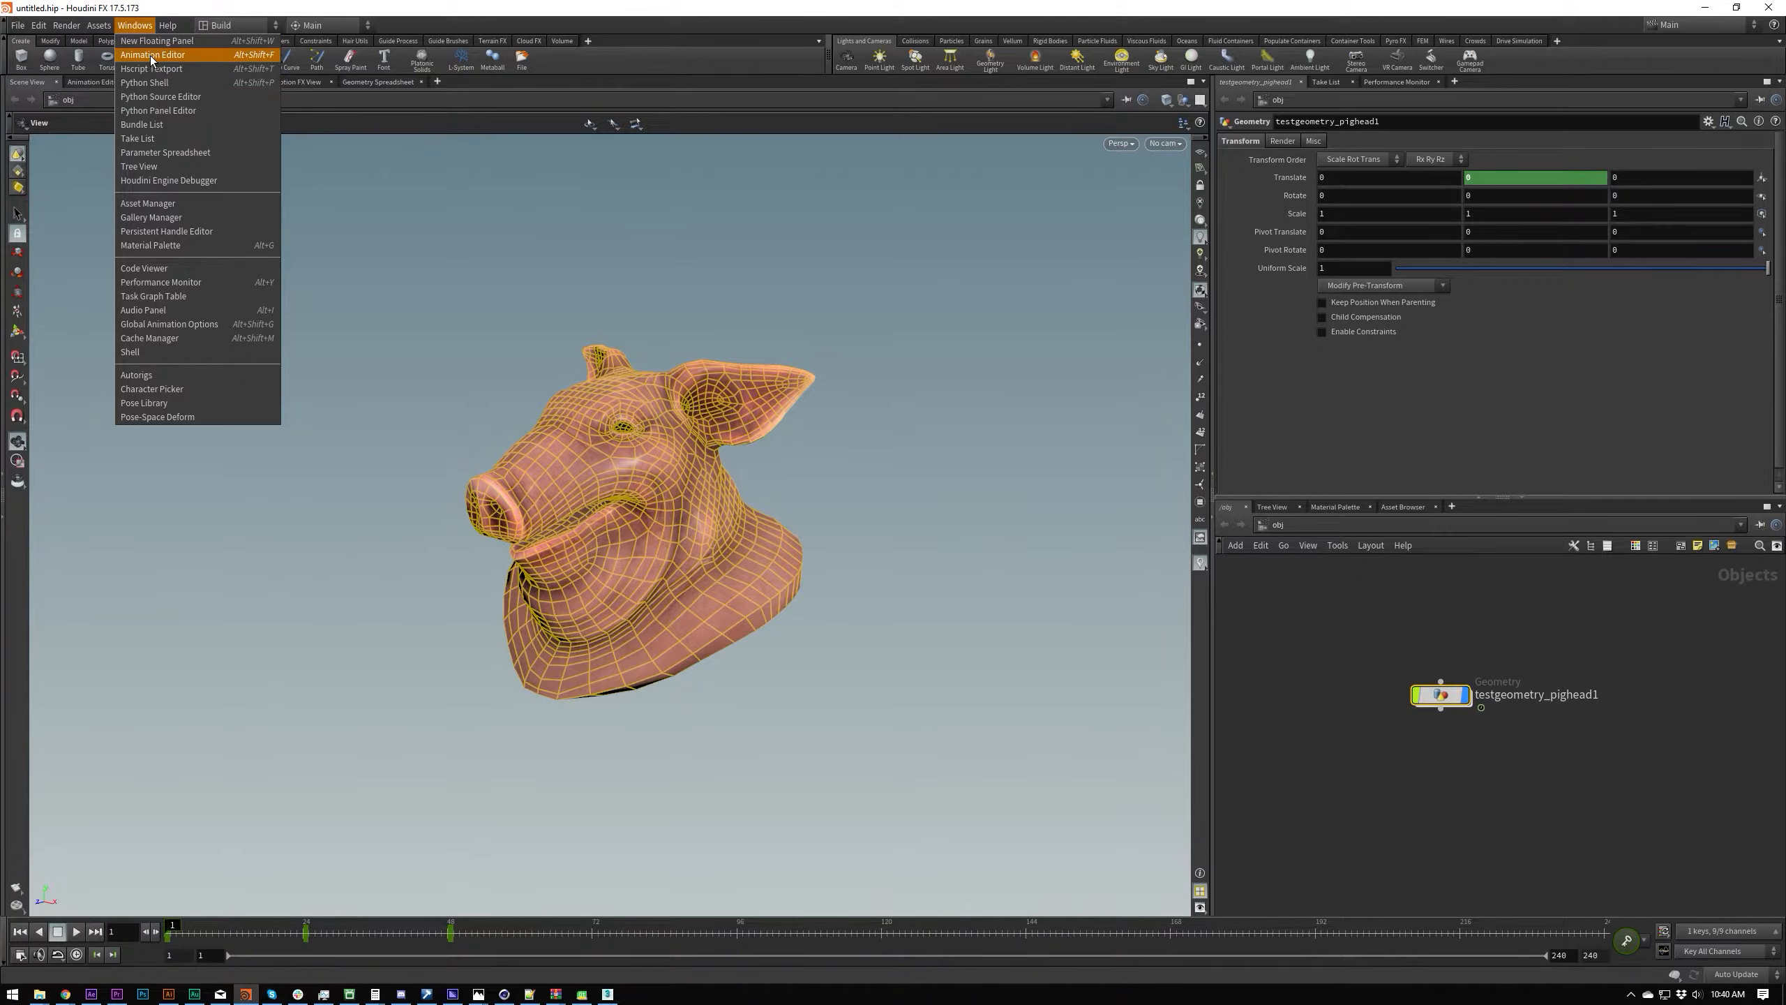
pyautogui.click(221, 55)
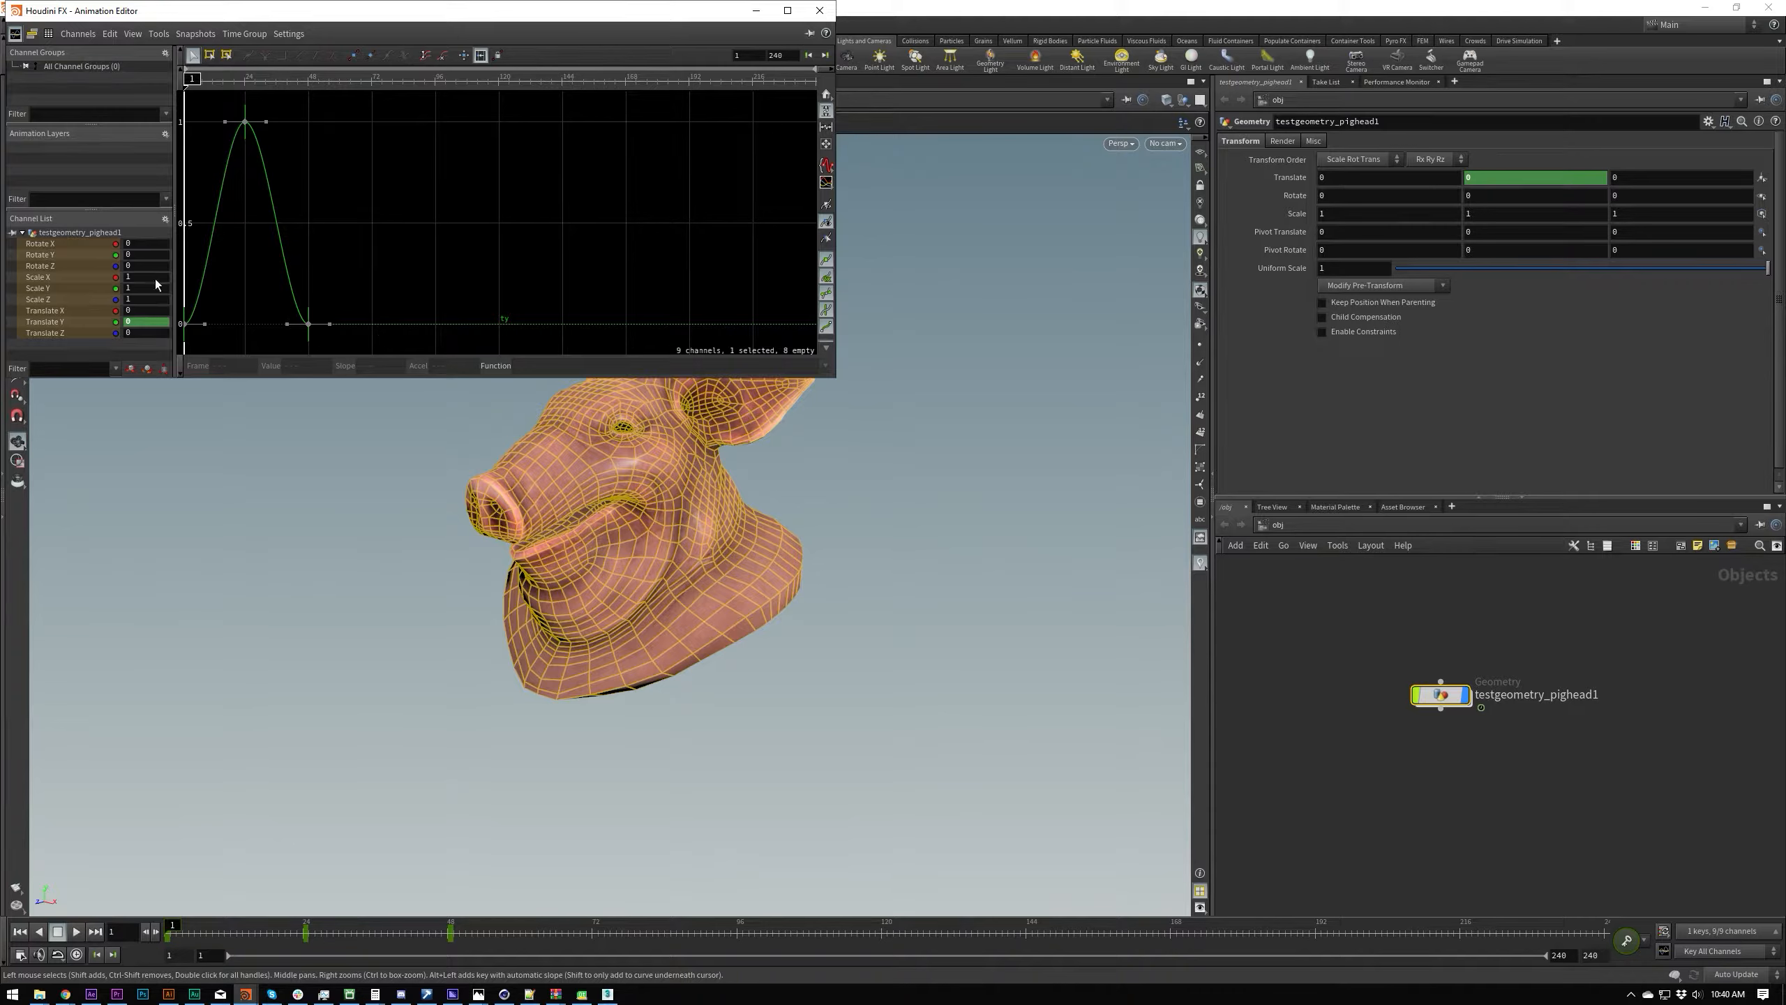
pyautogui.click(53, 246)
pyautogui.keyDown('shift'); pyautogui.click(56, 333); pyautogui.keyUp('shift')
pyautogui.click(62, 324)
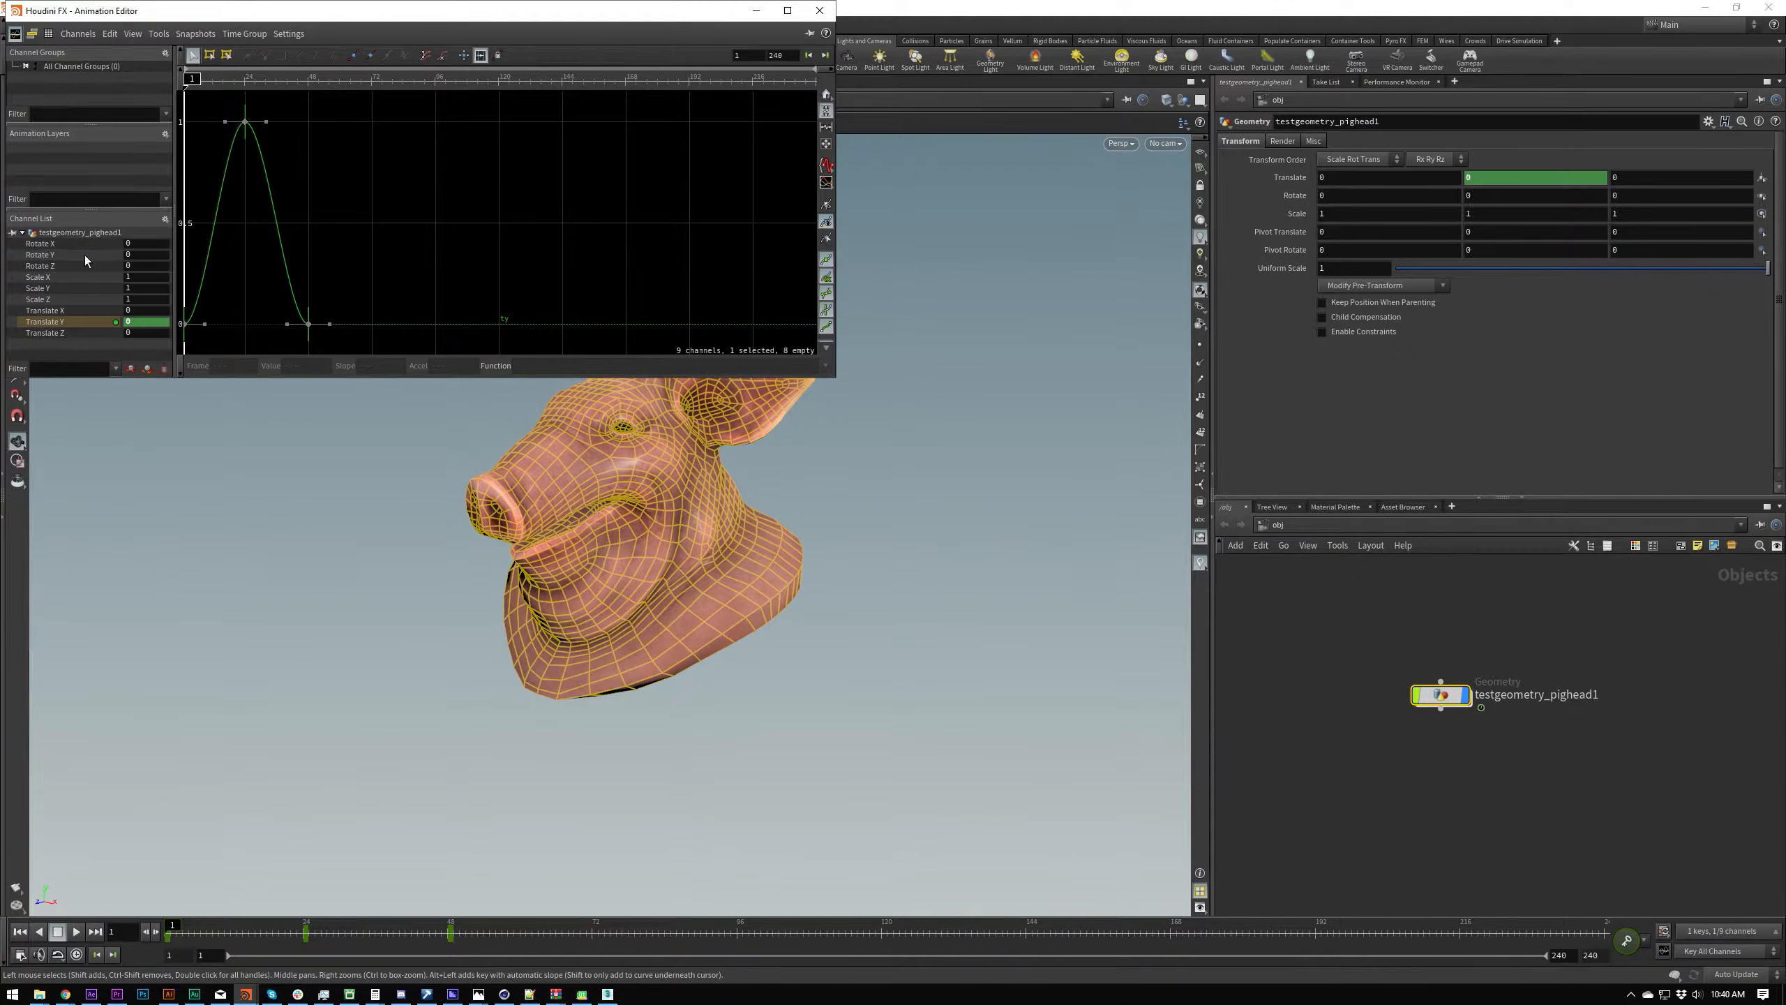
pyautogui.click(821, 10)
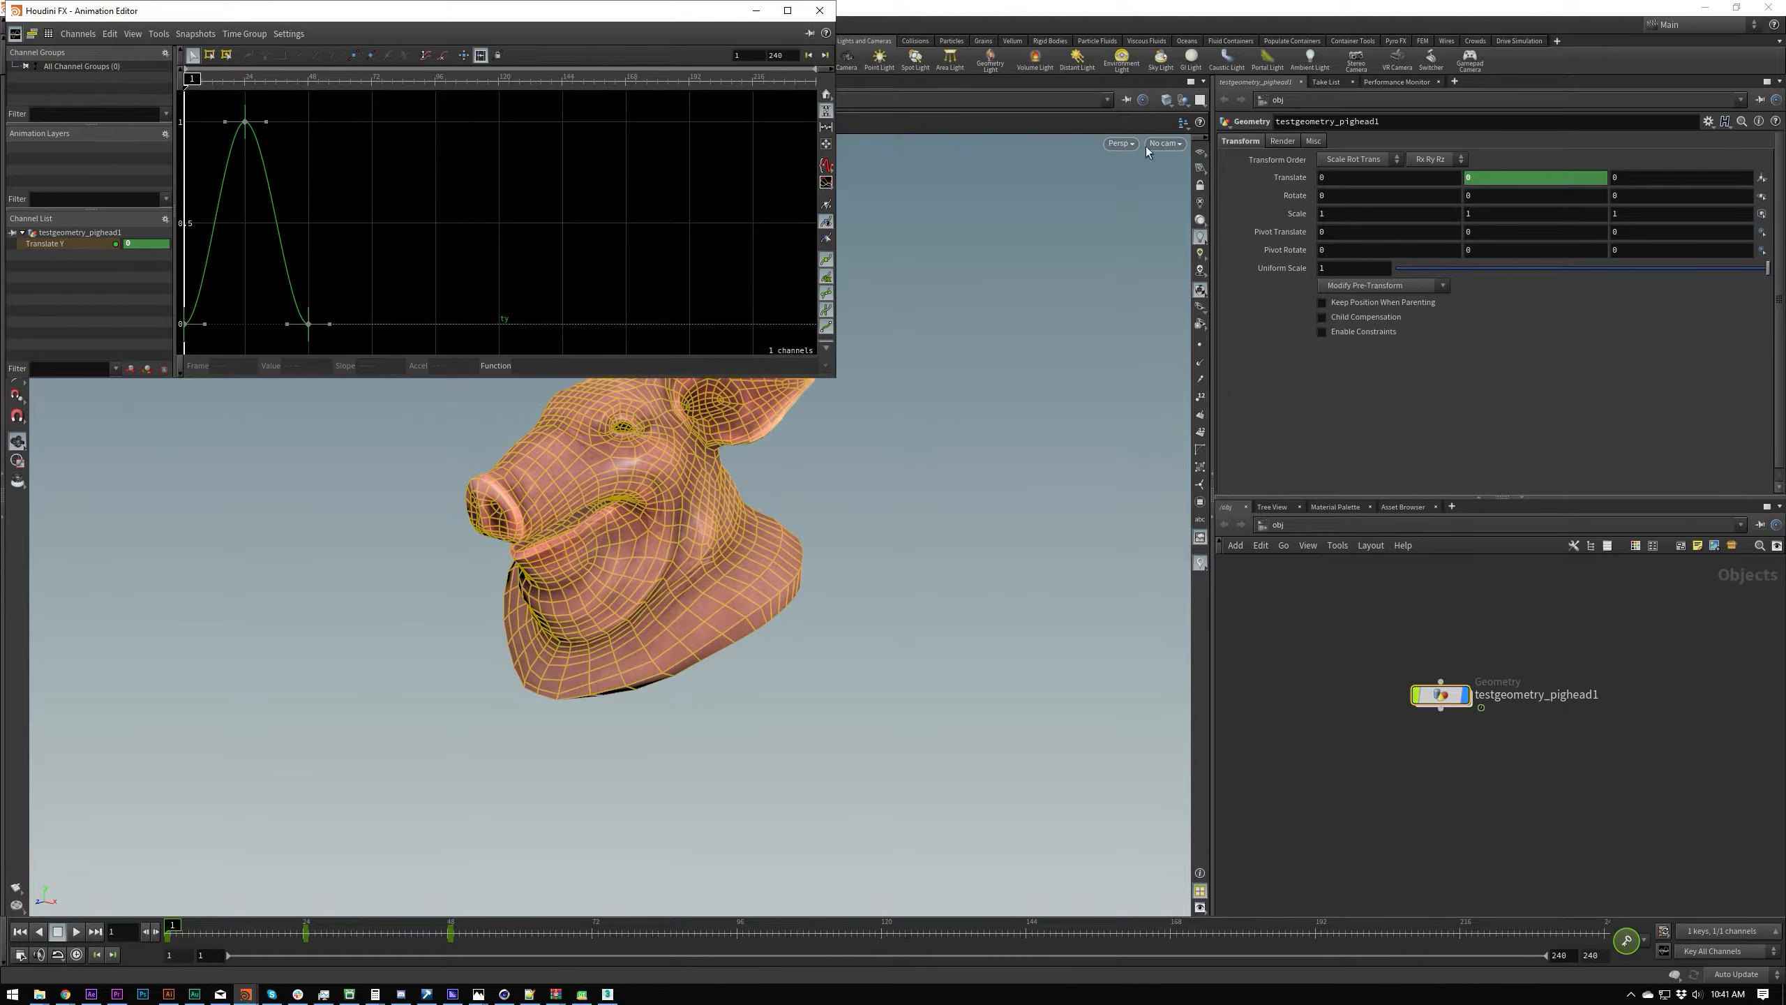
# Step: Examine the Translate Y curve in the Animation Editor at different positions and zoom levels, then frame the full curve
pyautogui.moveTo(358, 258); pyautogui.dragTo(407, 243, button='middle')
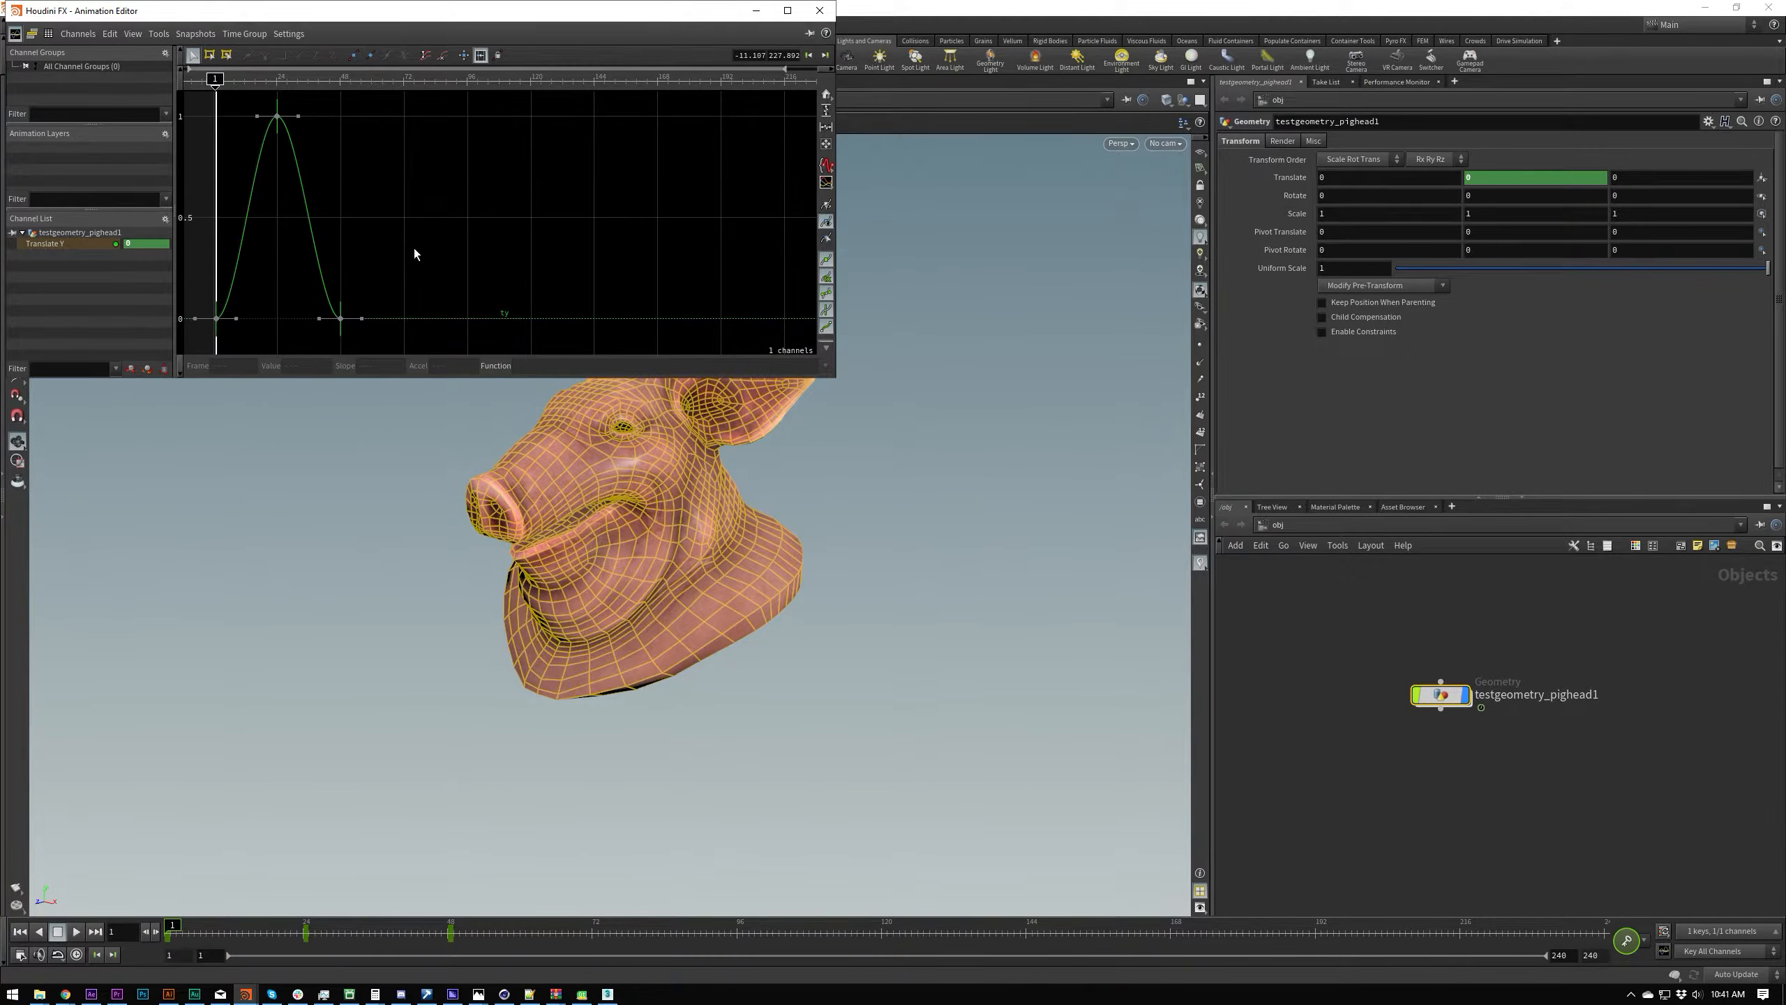
pyautogui.moveTo(439, 239); pyautogui.dragTo(524, 248, button='middle')
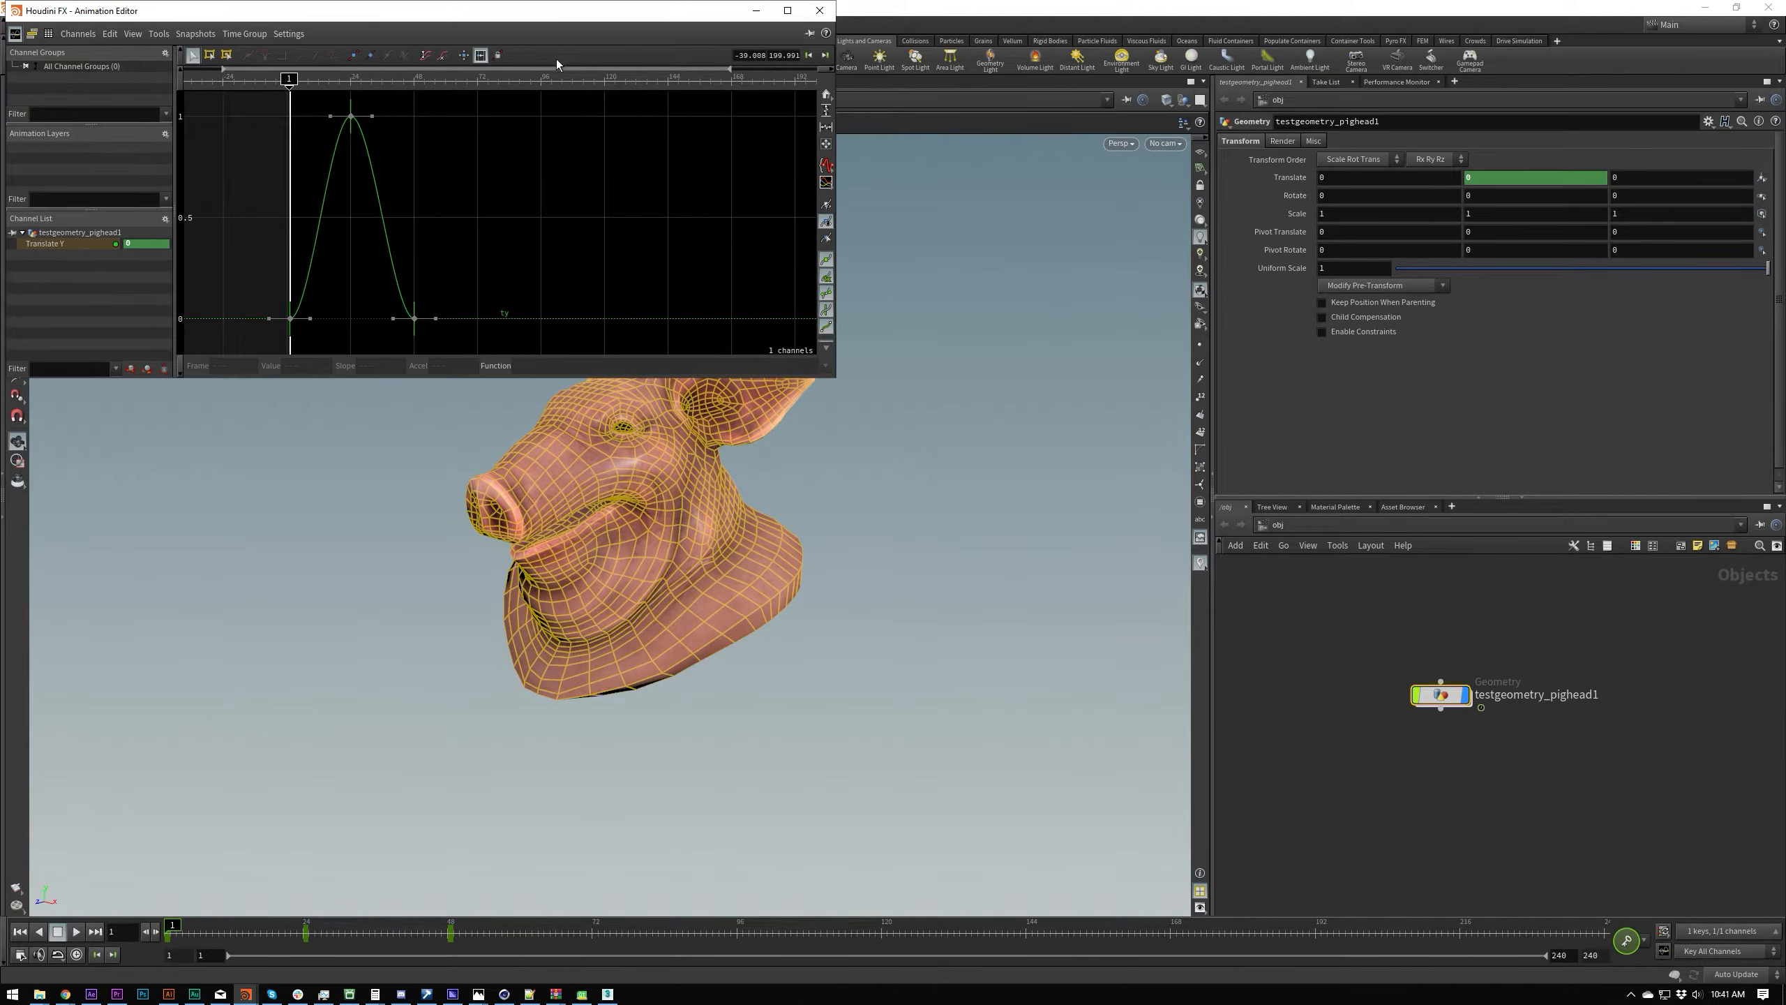
pyautogui.moveTo(573, 68); pyautogui.dragTo(491, 95)
pyautogui.moveTo(775, 68)
pyautogui.mouseDown()
pyautogui.moveTo(476, 69)
pyautogui.moveTo(775, 69)
pyautogui.mouseUp()
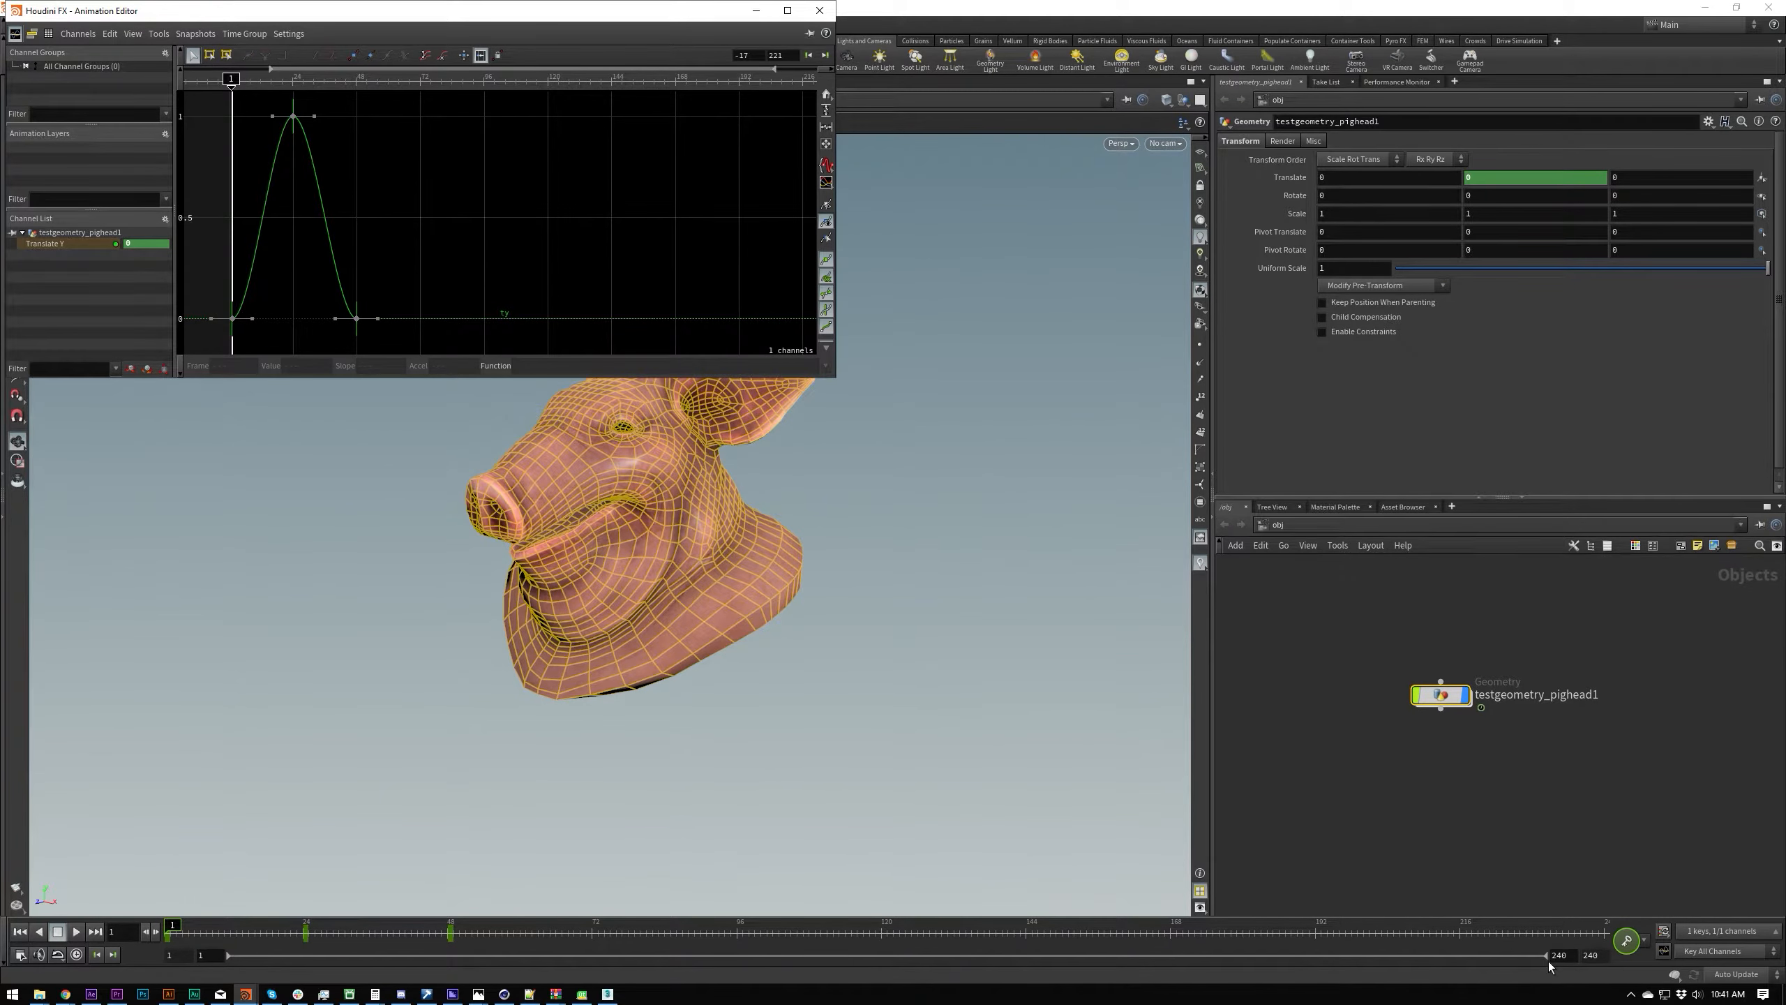
pyautogui.moveTo(380, 197); pyautogui.dragTo(397, 235, button='middle')
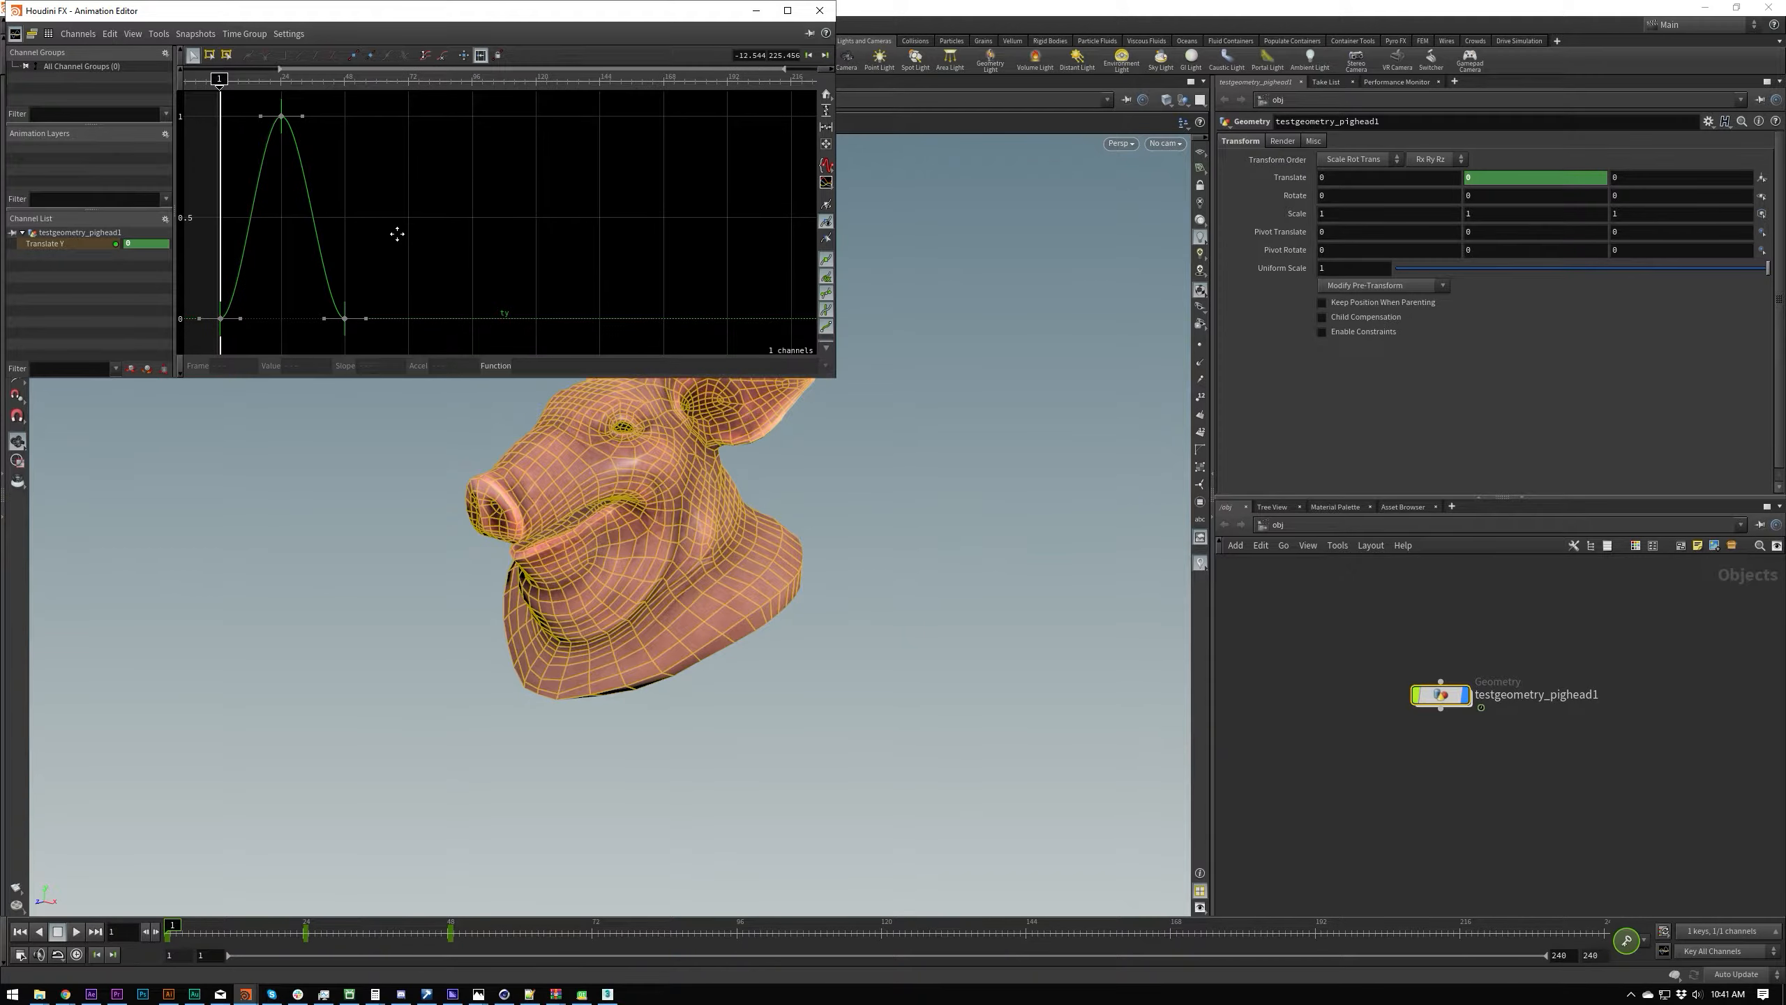
pyautogui.moveTo(351, 212); pyautogui.dragTo(573, 263, button='right')
pyautogui.moveTo(447, 251); pyautogui.dragTo(561, 222, button='middle')
pyautogui.moveTo(561, 222); pyautogui.dragTo(508, 270, button='right')
pyautogui.moveTo(510, 243); pyautogui.dragTo(599, 233, button='middle')
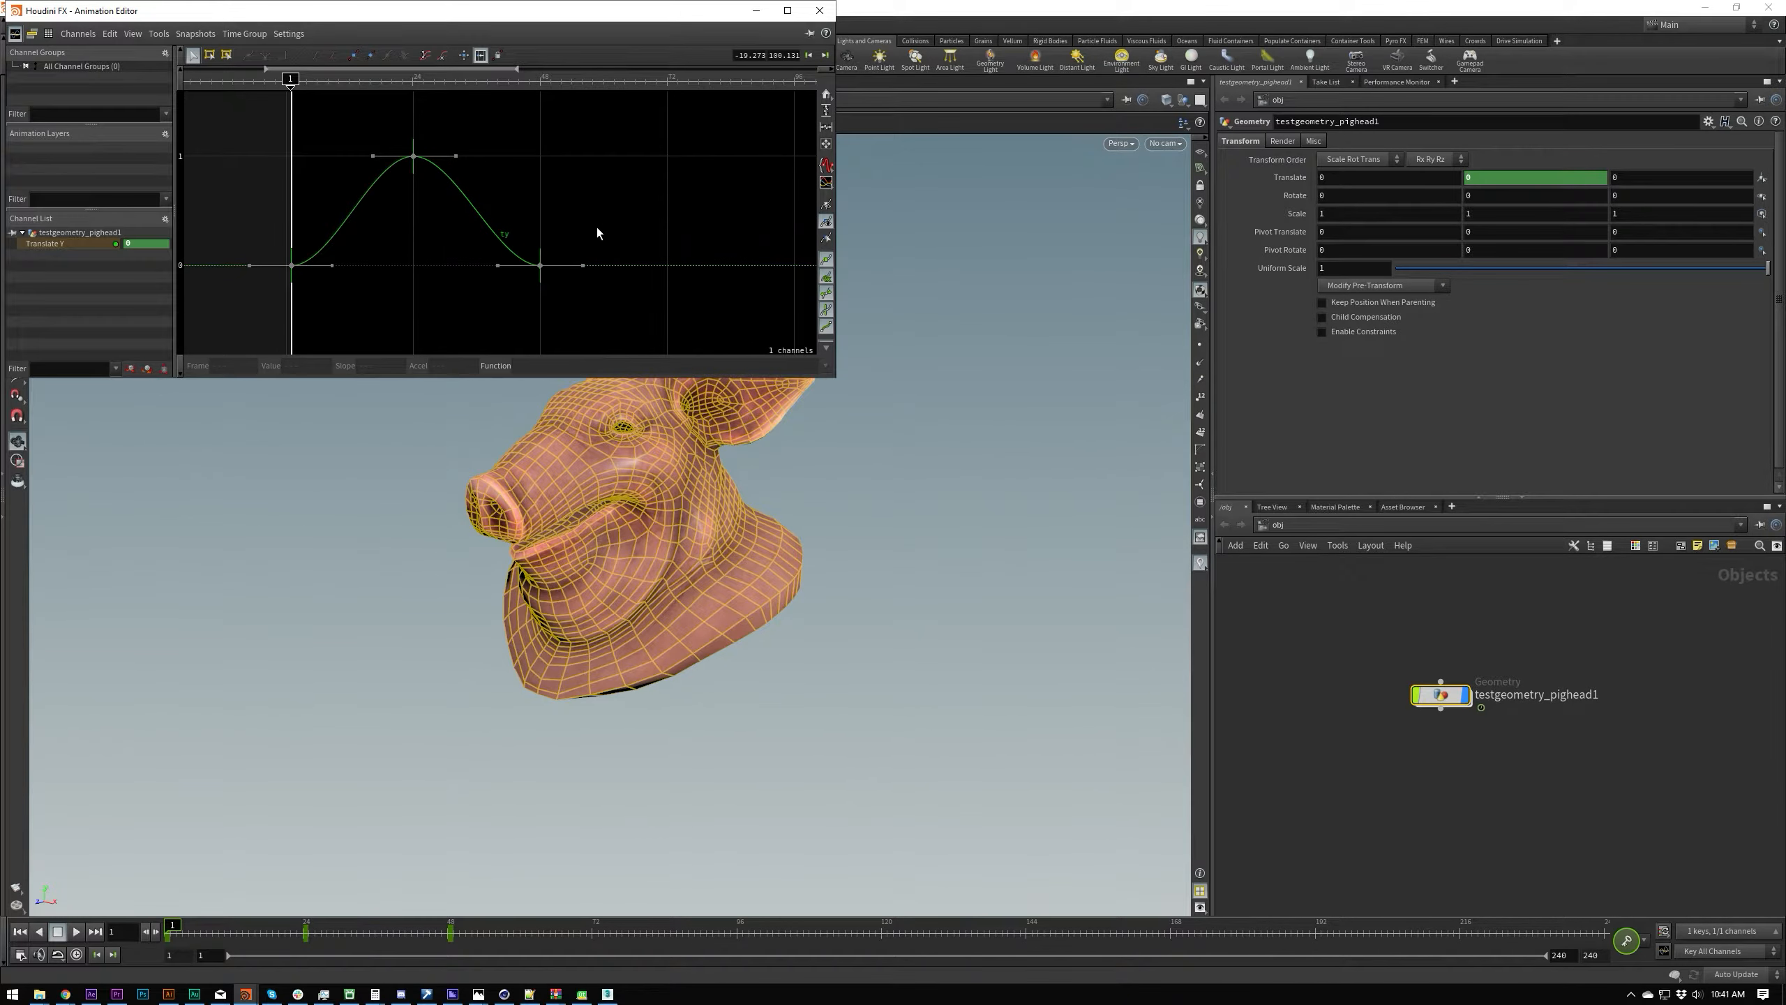
pyautogui.press('h')
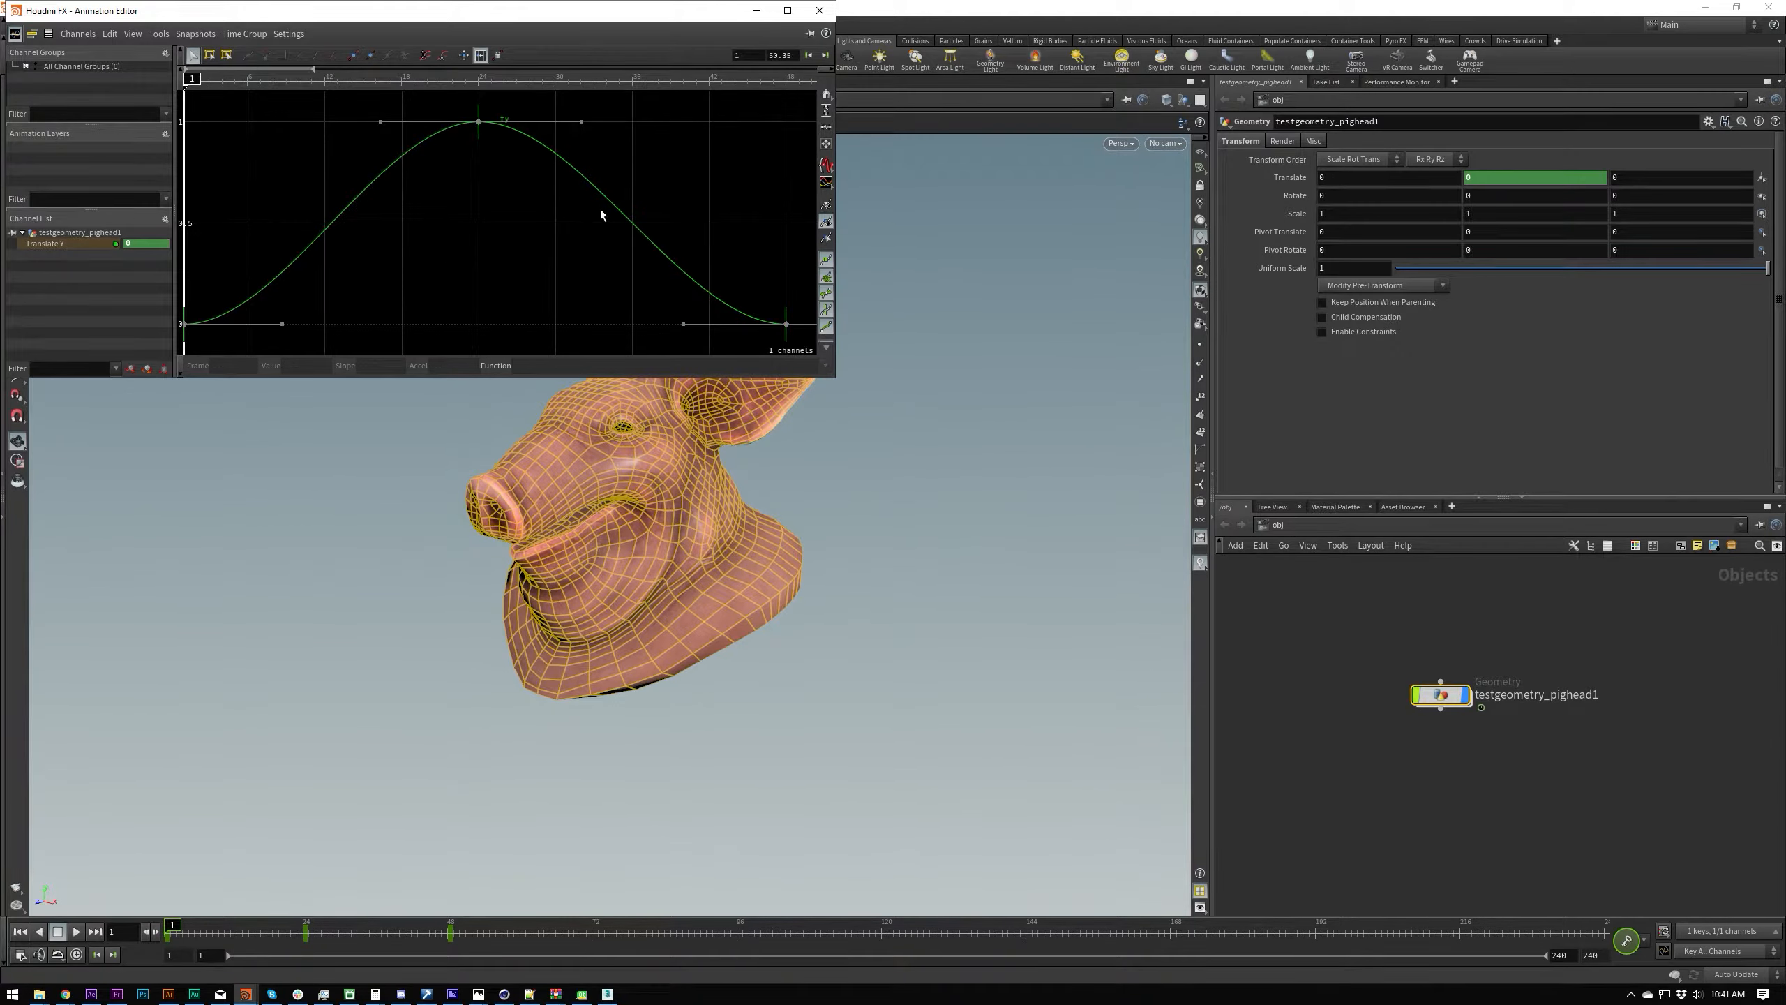
# Step: Go to frame 31 and compare the Translate Y curve fitted to its keys with the full frame range view
pyautogui.moveTo(460, 240); pyautogui.dragTo(428, 271, button='right')
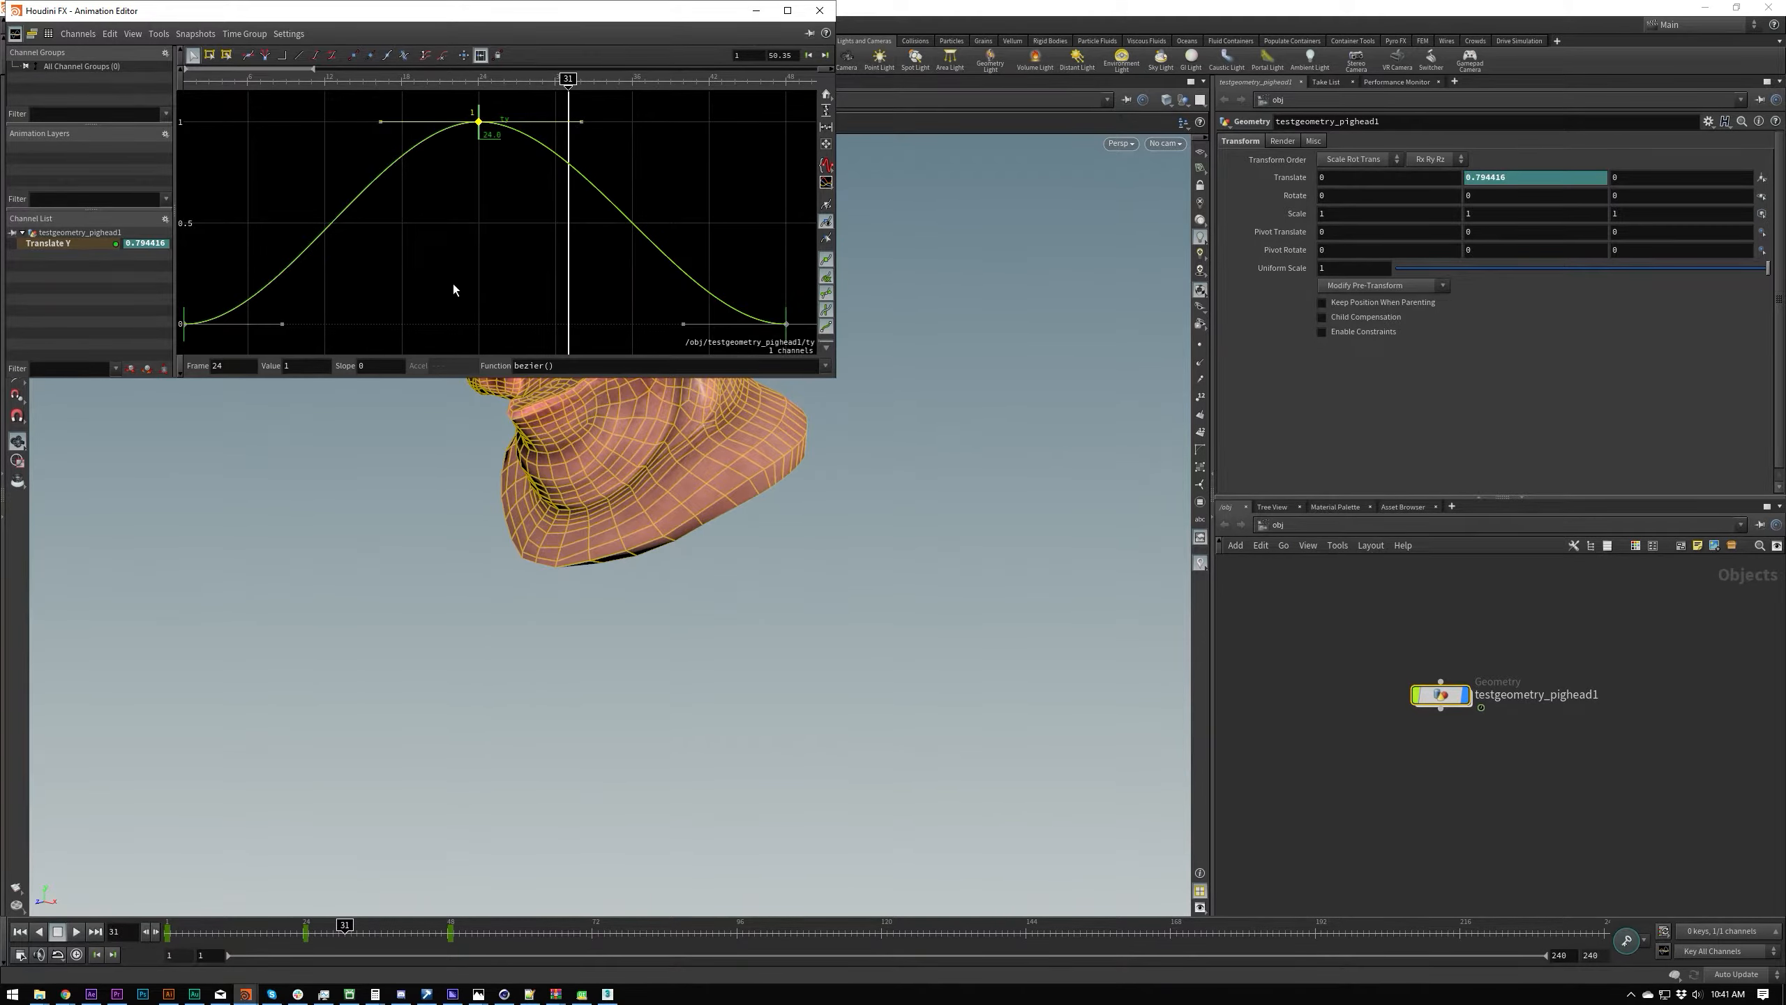
pyautogui.click(452, 277)
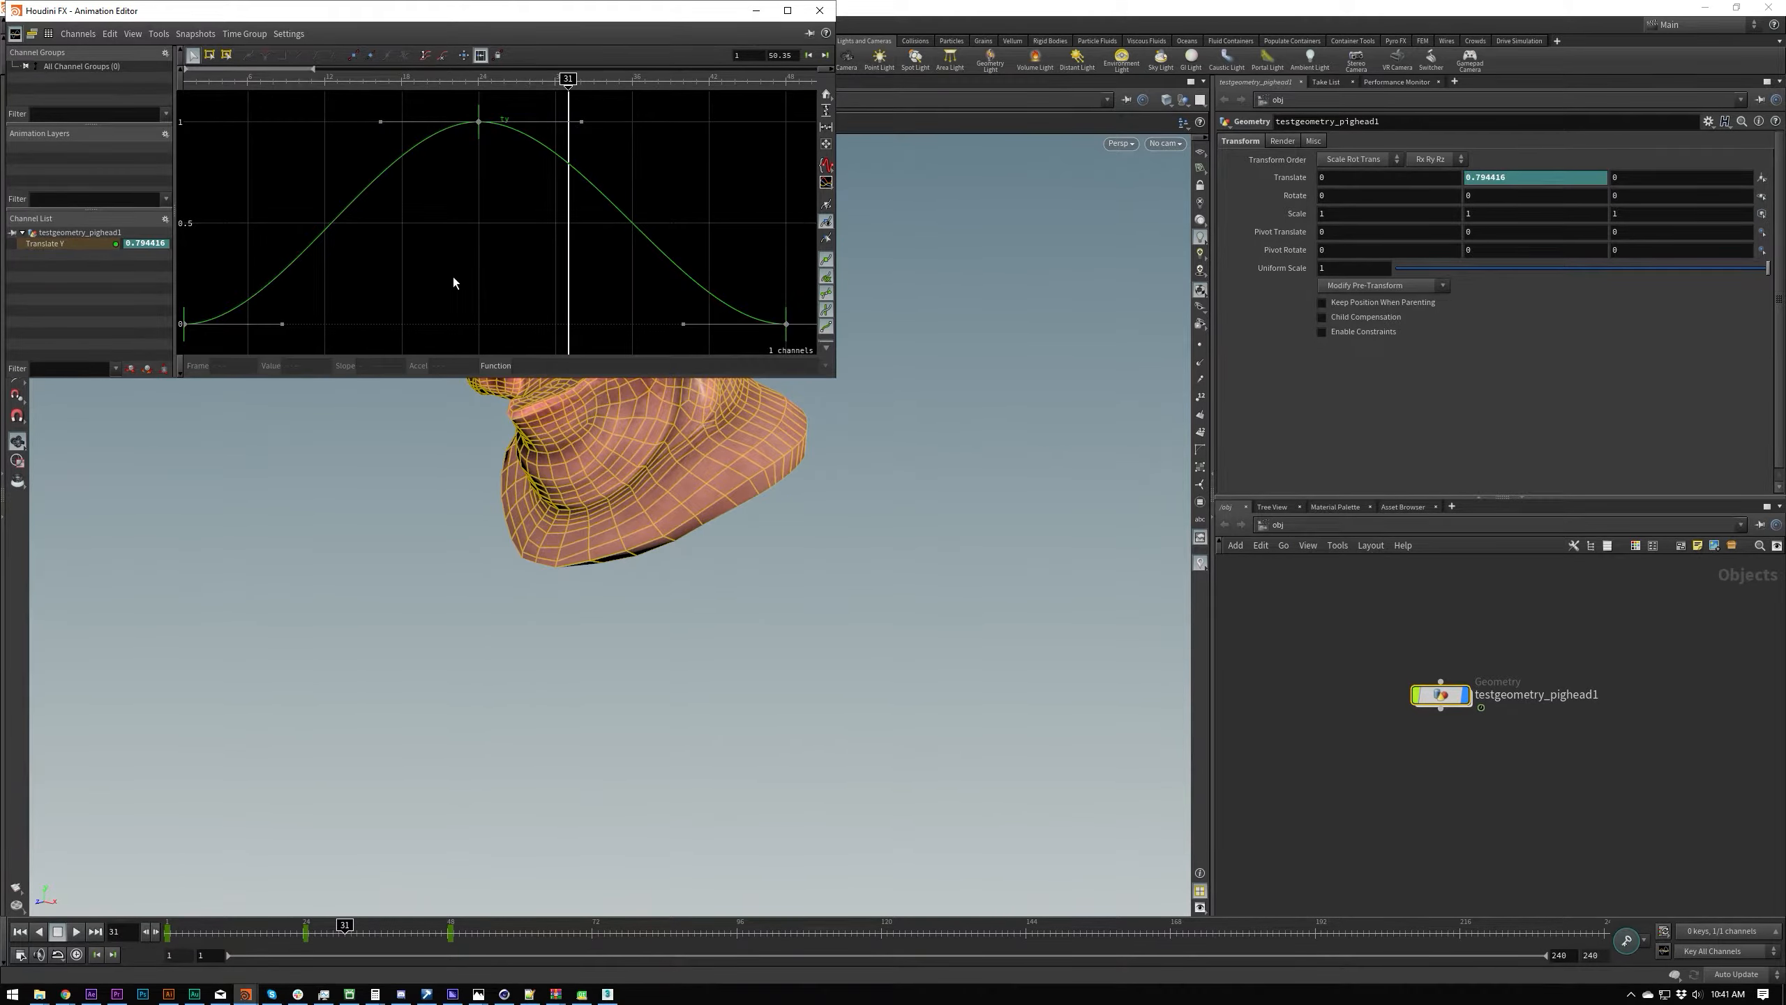
pyautogui.press('h')
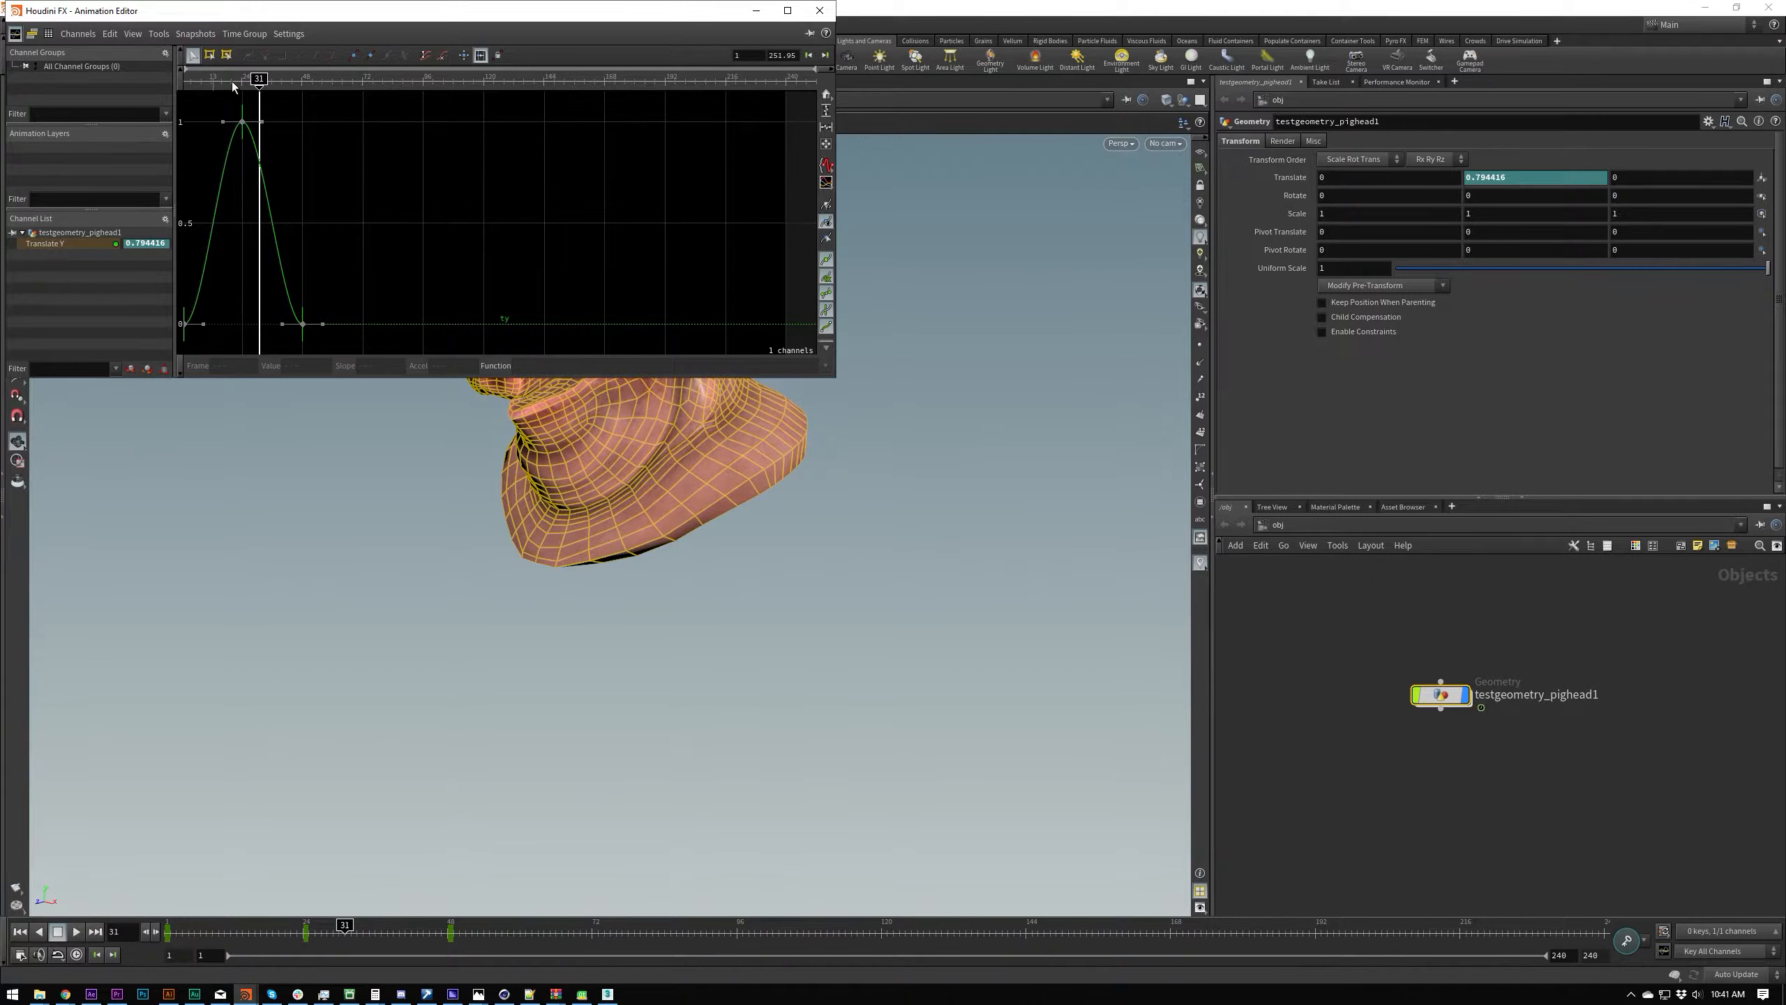
pyautogui.moveTo(315, 322); pyautogui.dragTo(349, 265, button='right')
pyautogui.press('g')
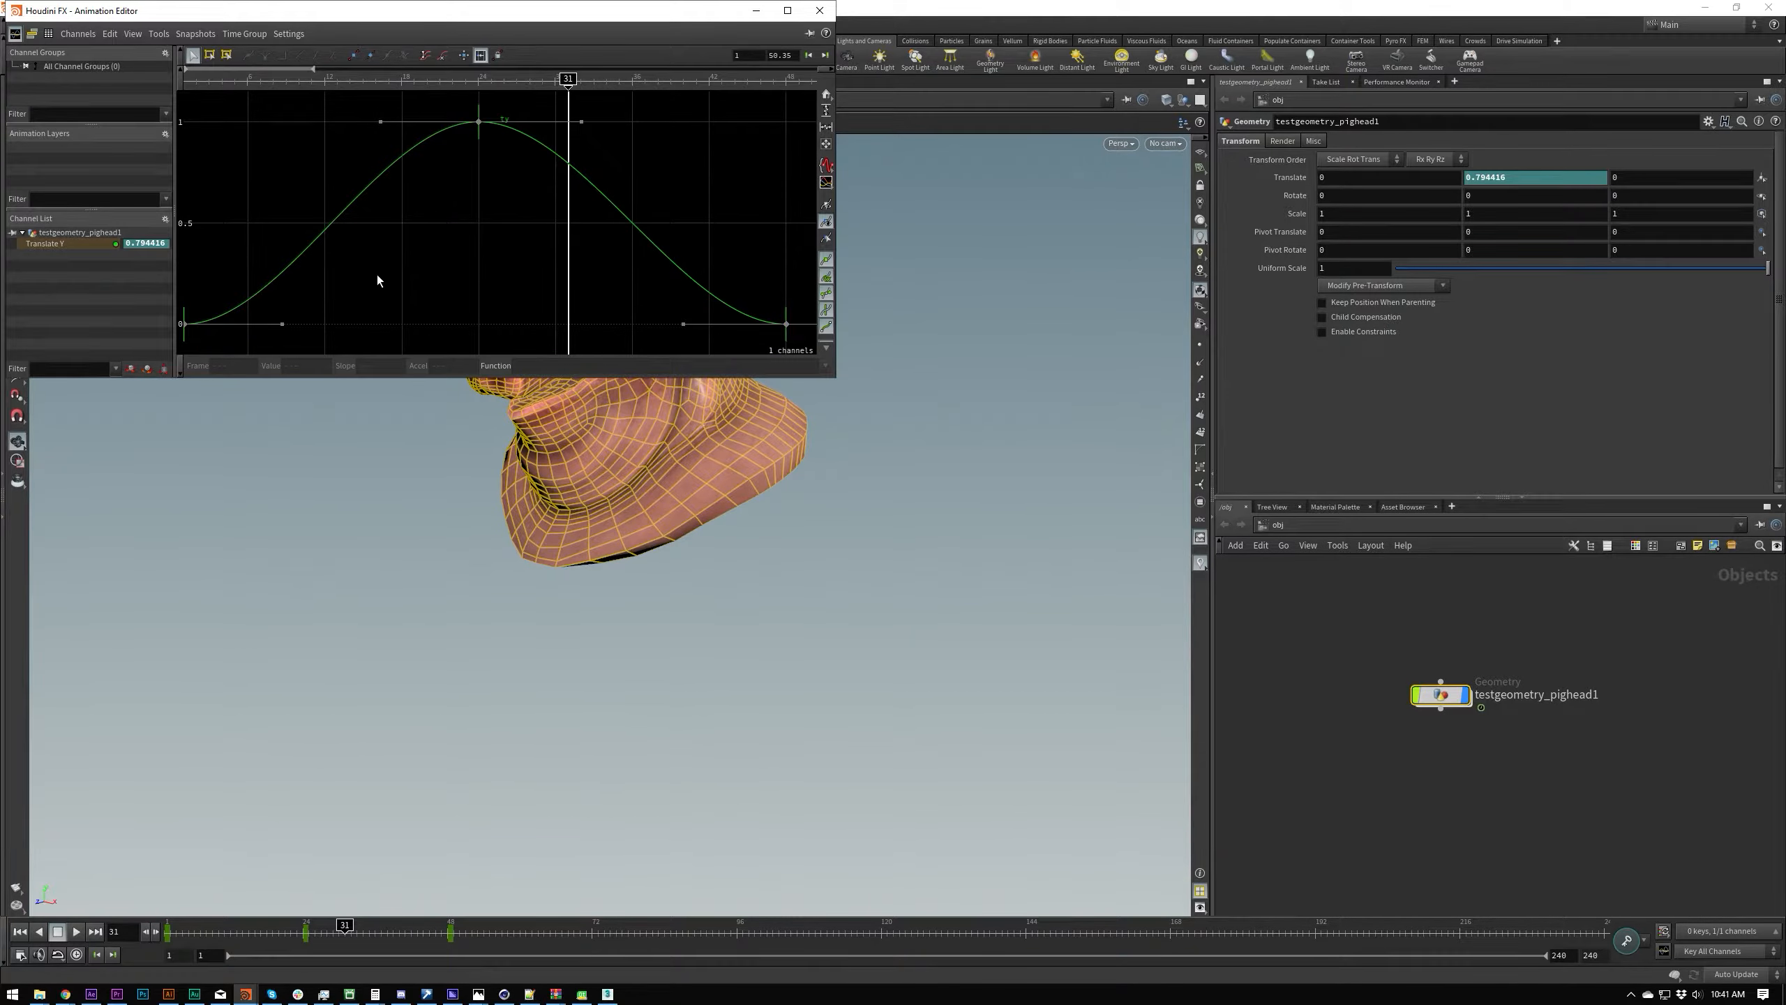
pyautogui.press('h')
pyautogui.scroll(5, 309, 240)
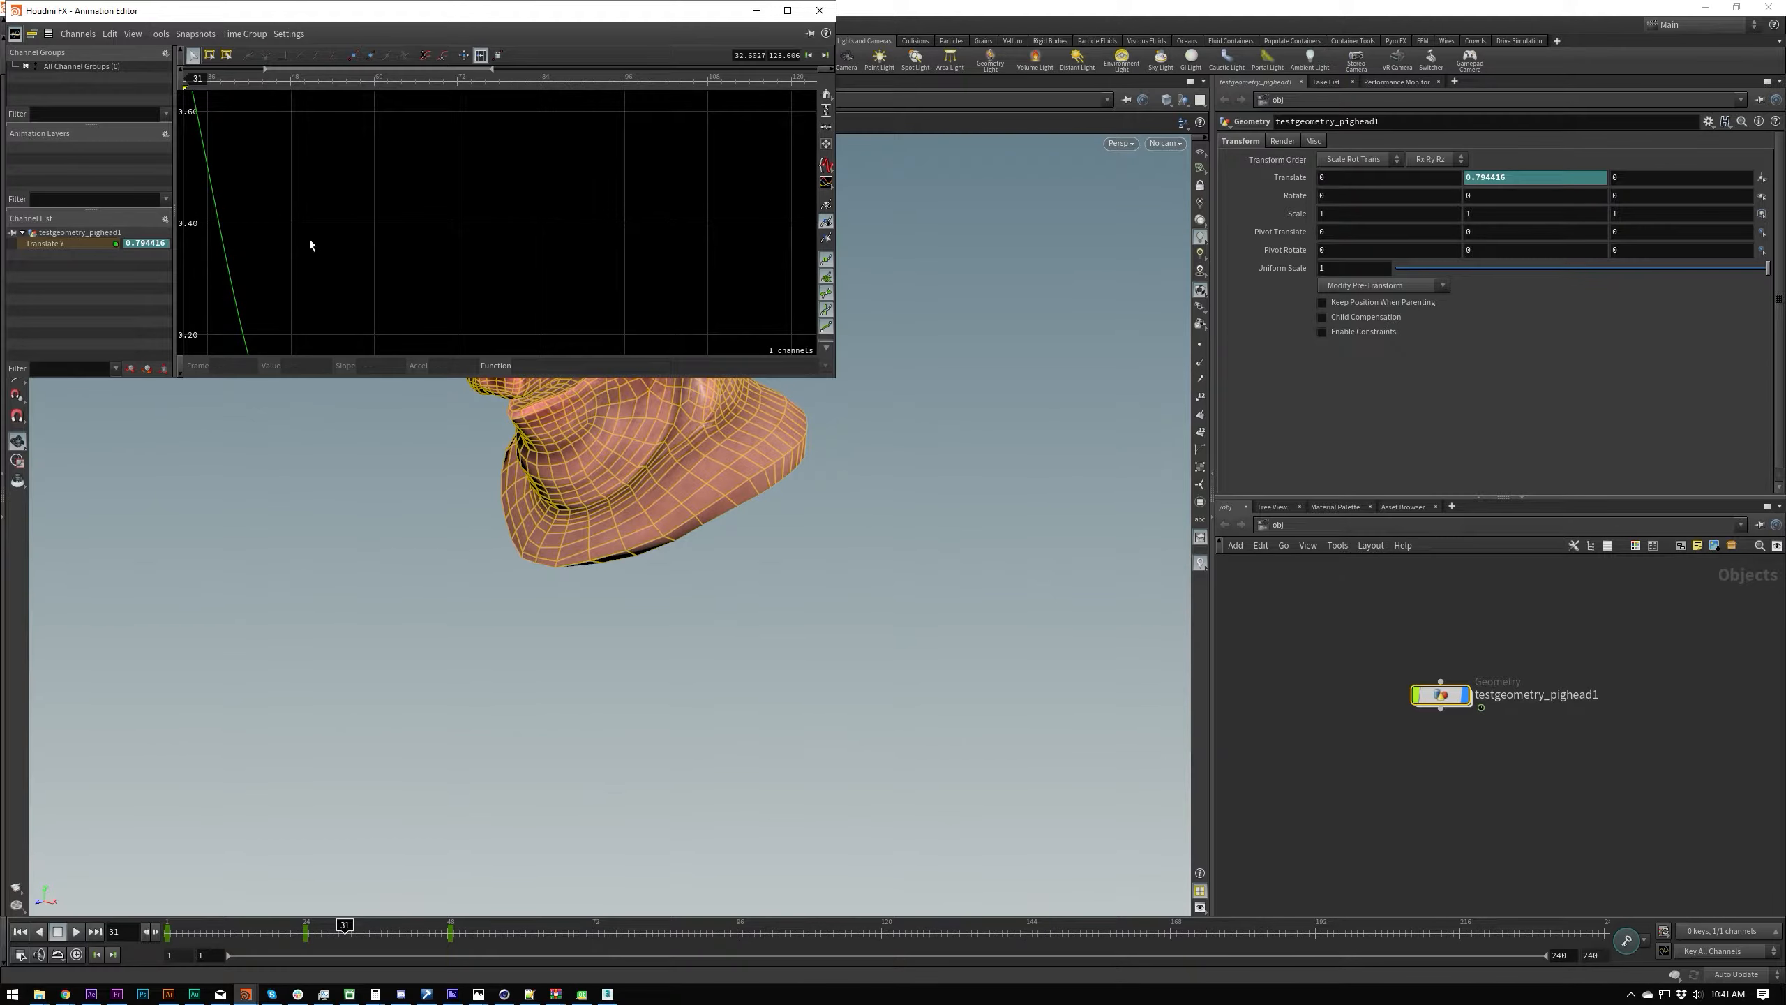
pyautogui.press('h')
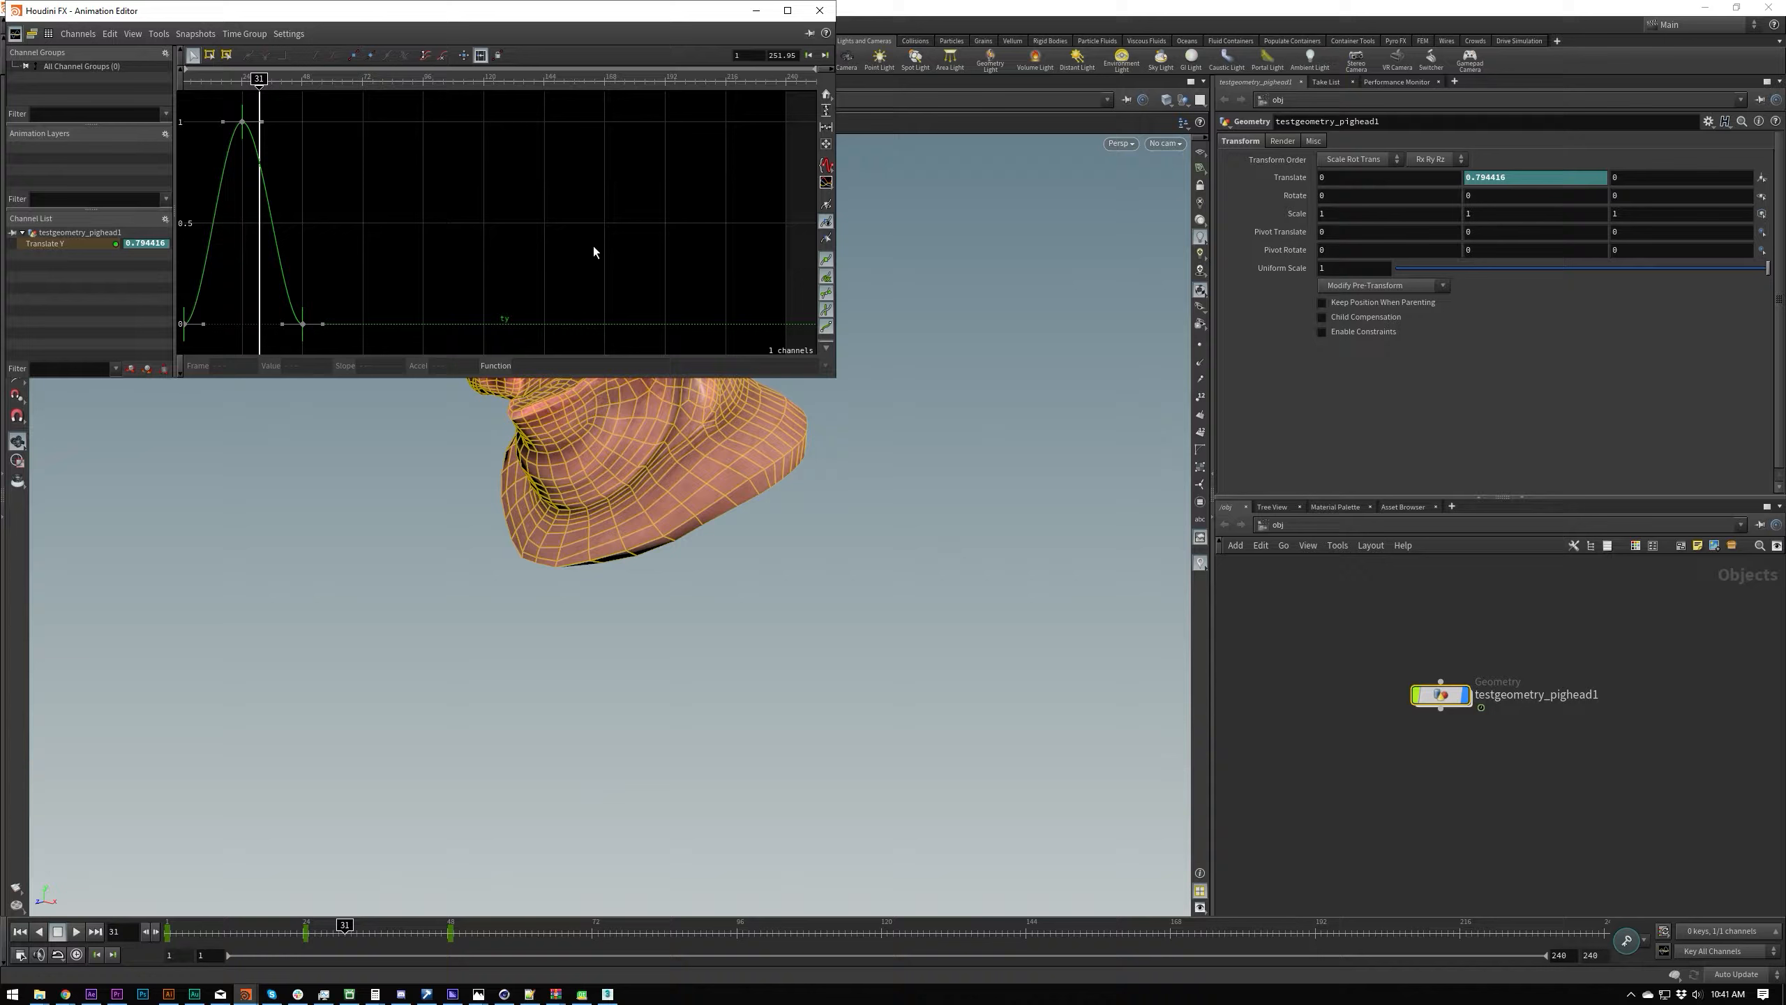
pyautogui.click(826, 138)
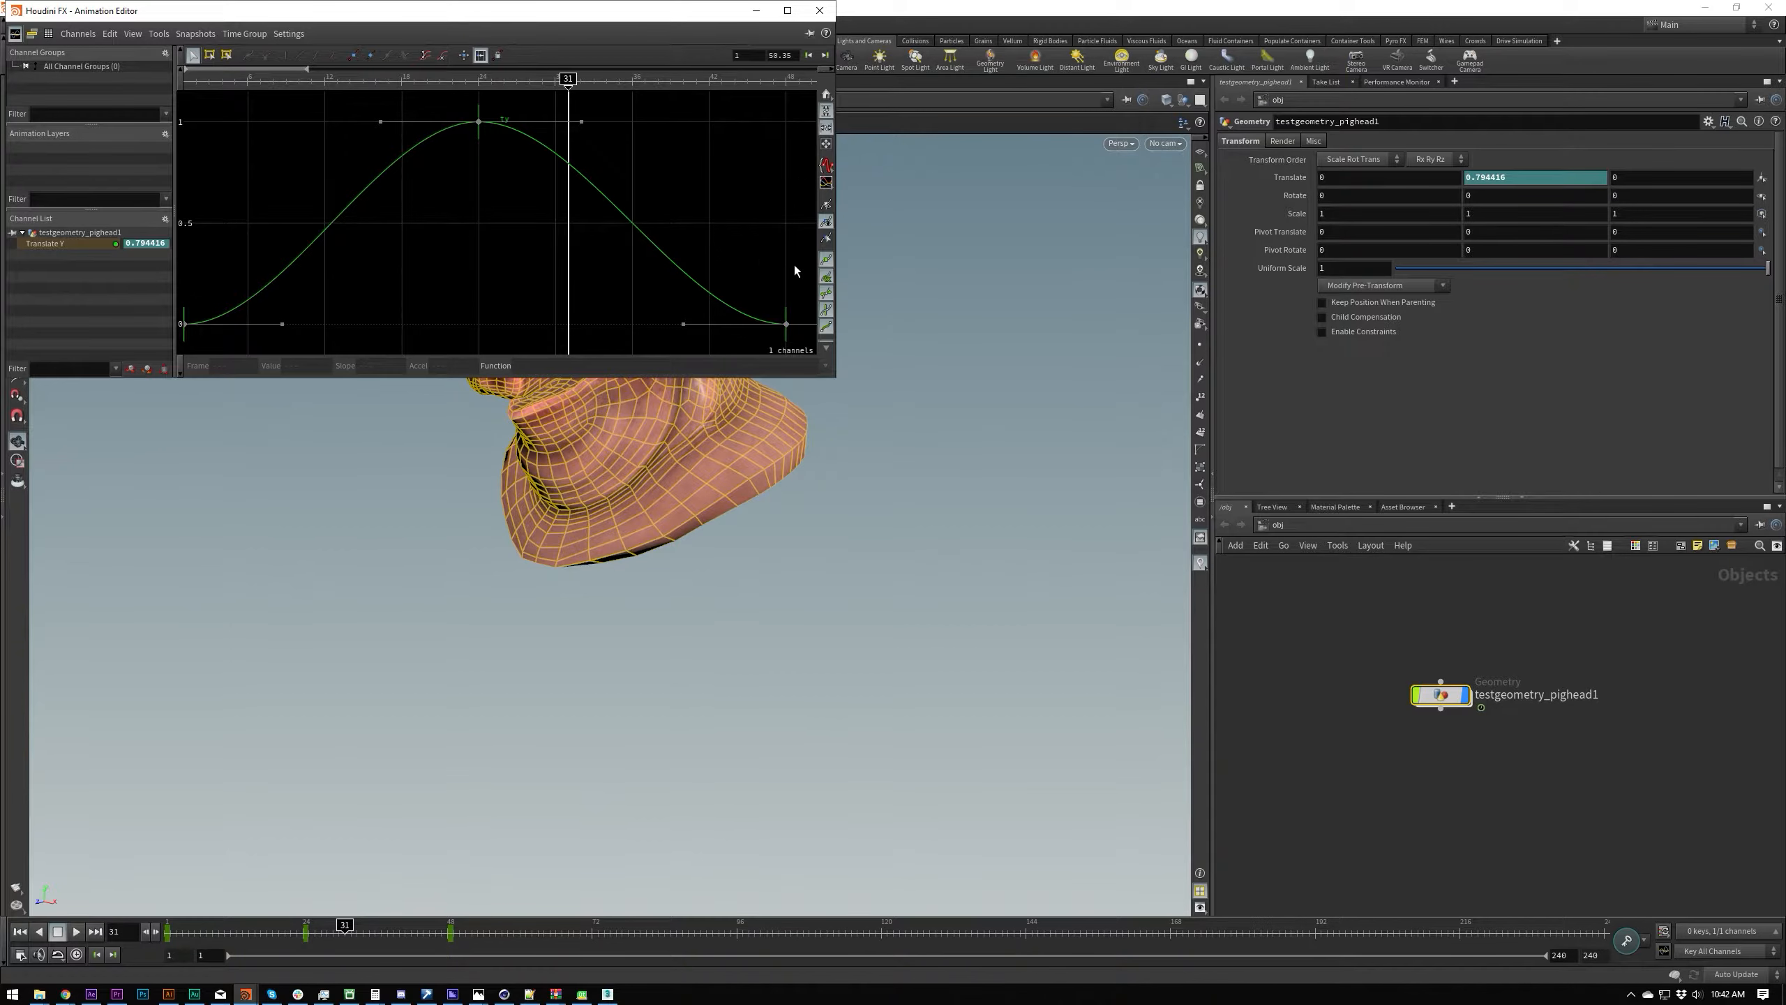
# Step: Keyframe the pig head's Translate X at 0 on frame 31, and view the Translate X and Translate Y curves separately
pyautogui.keyDown('alt'); pyautogui.click(1366, 178); pyautogui.keyUp('alt')
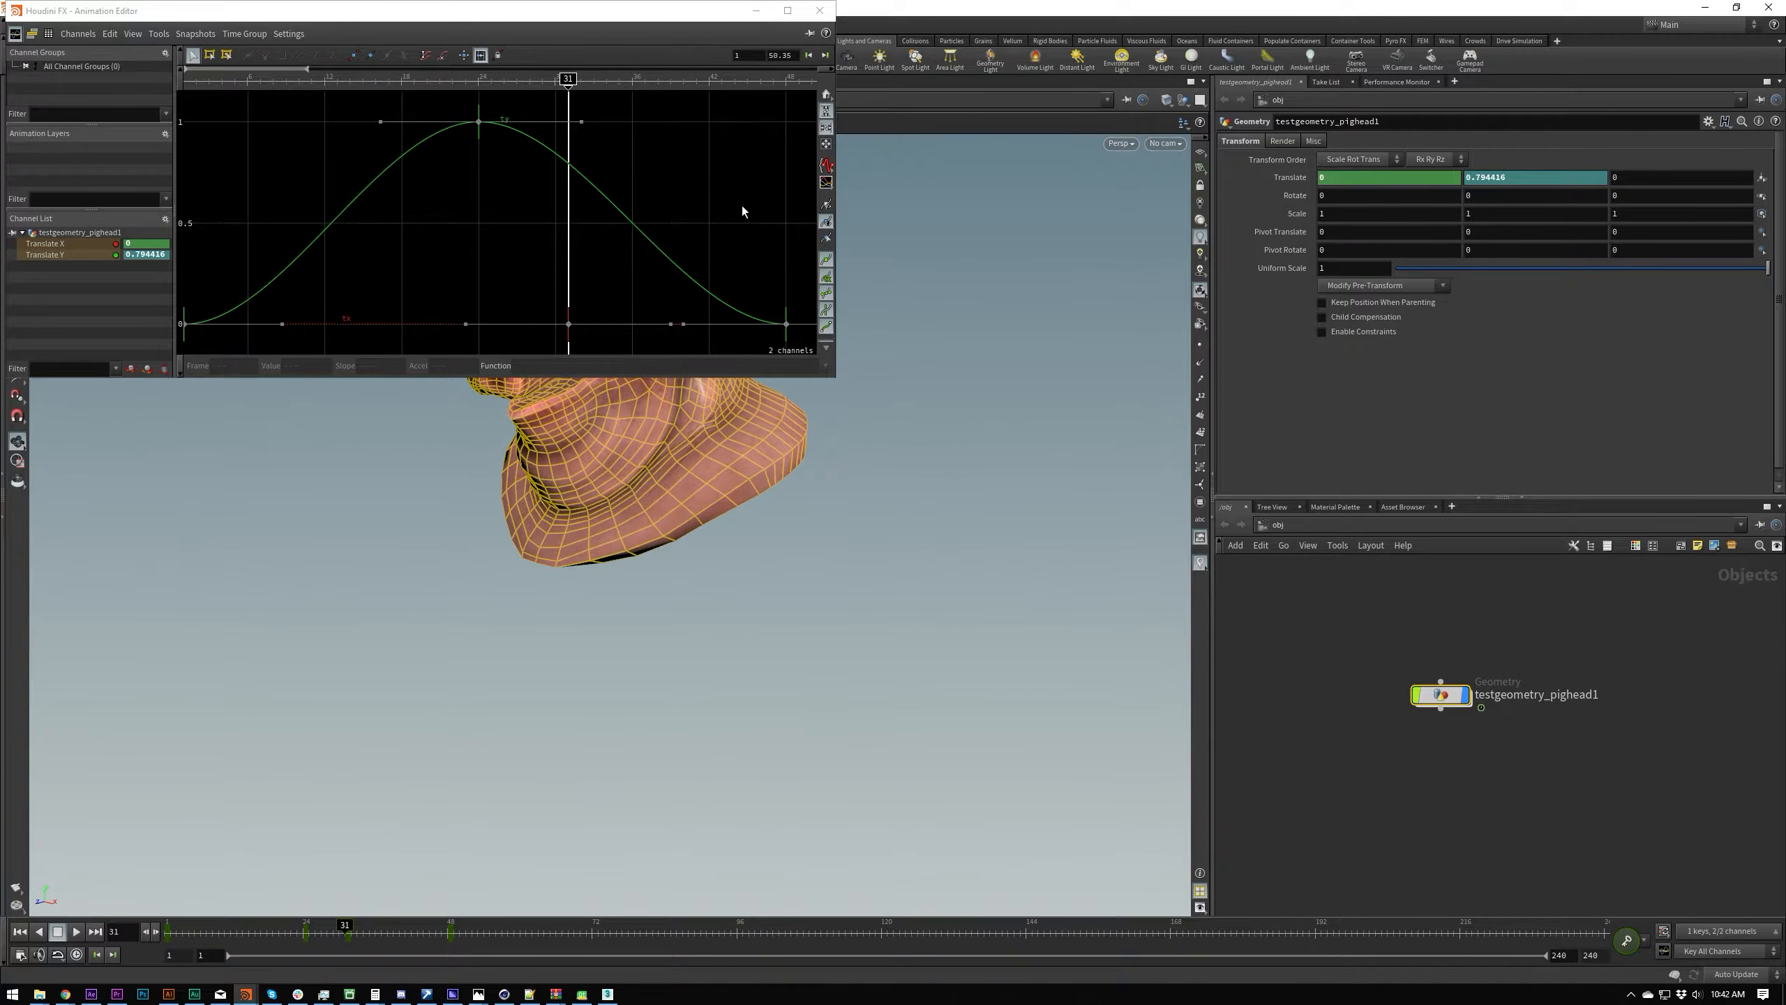
pyautogui.click(73, 244)
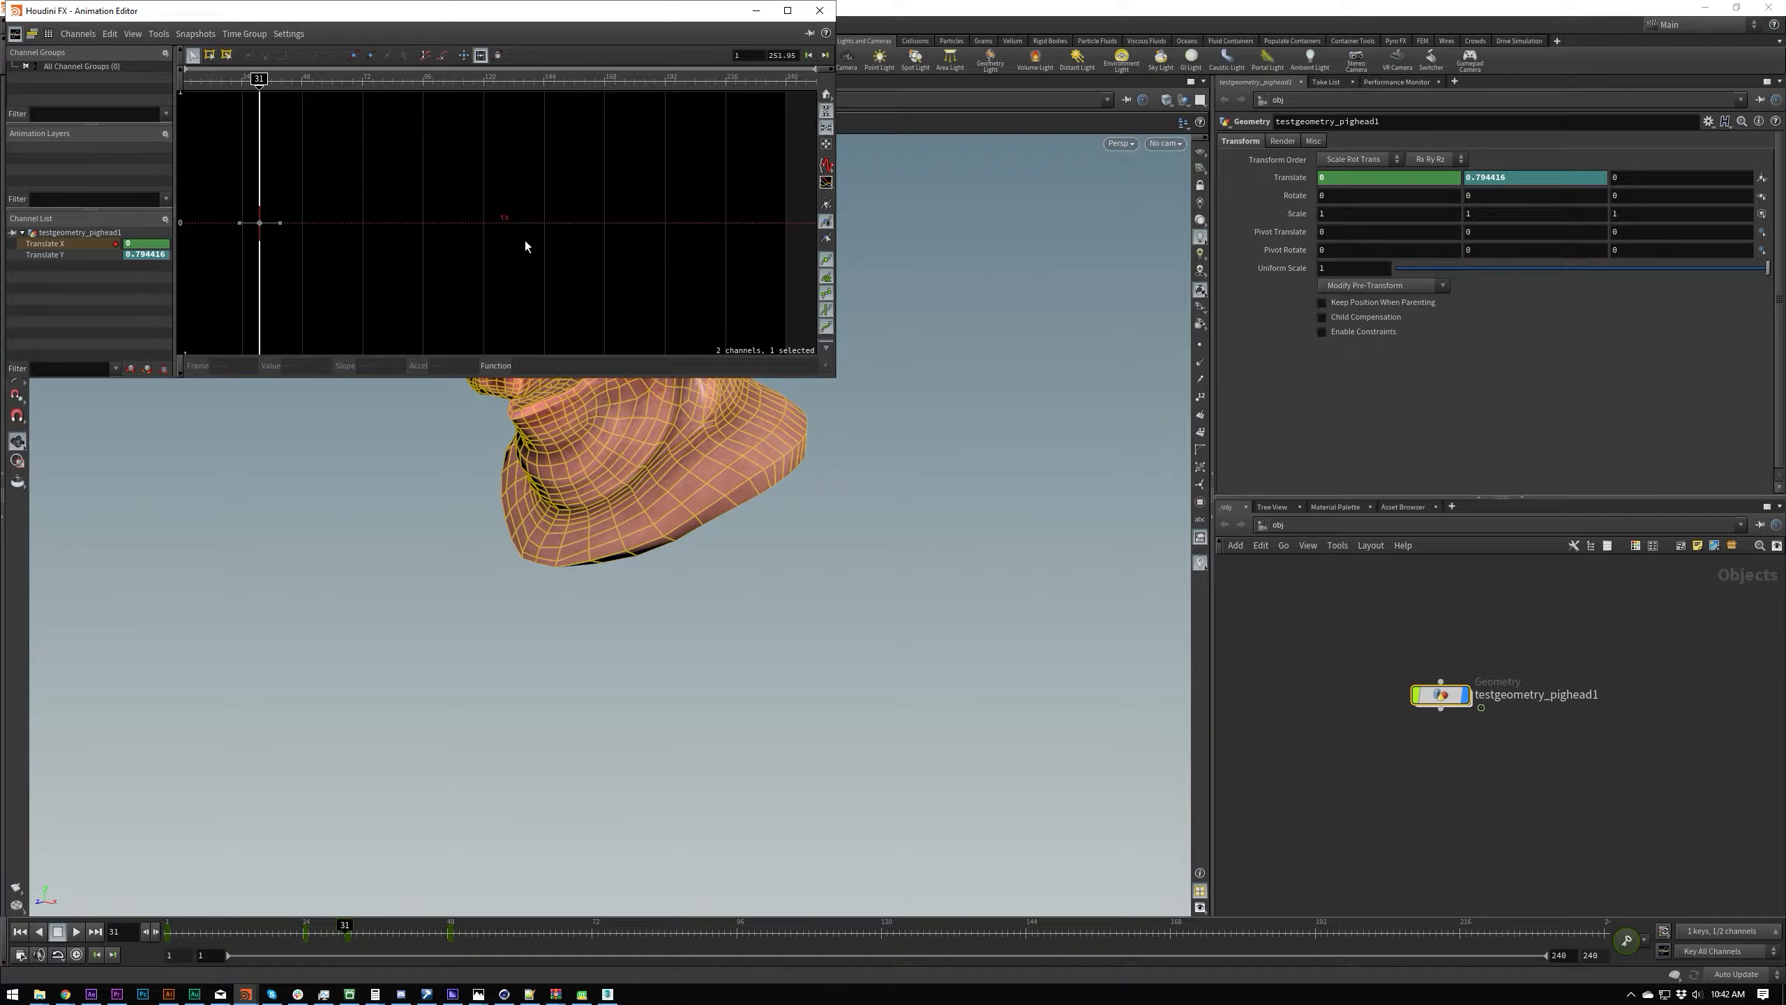
pyautogui.click(72, 261)
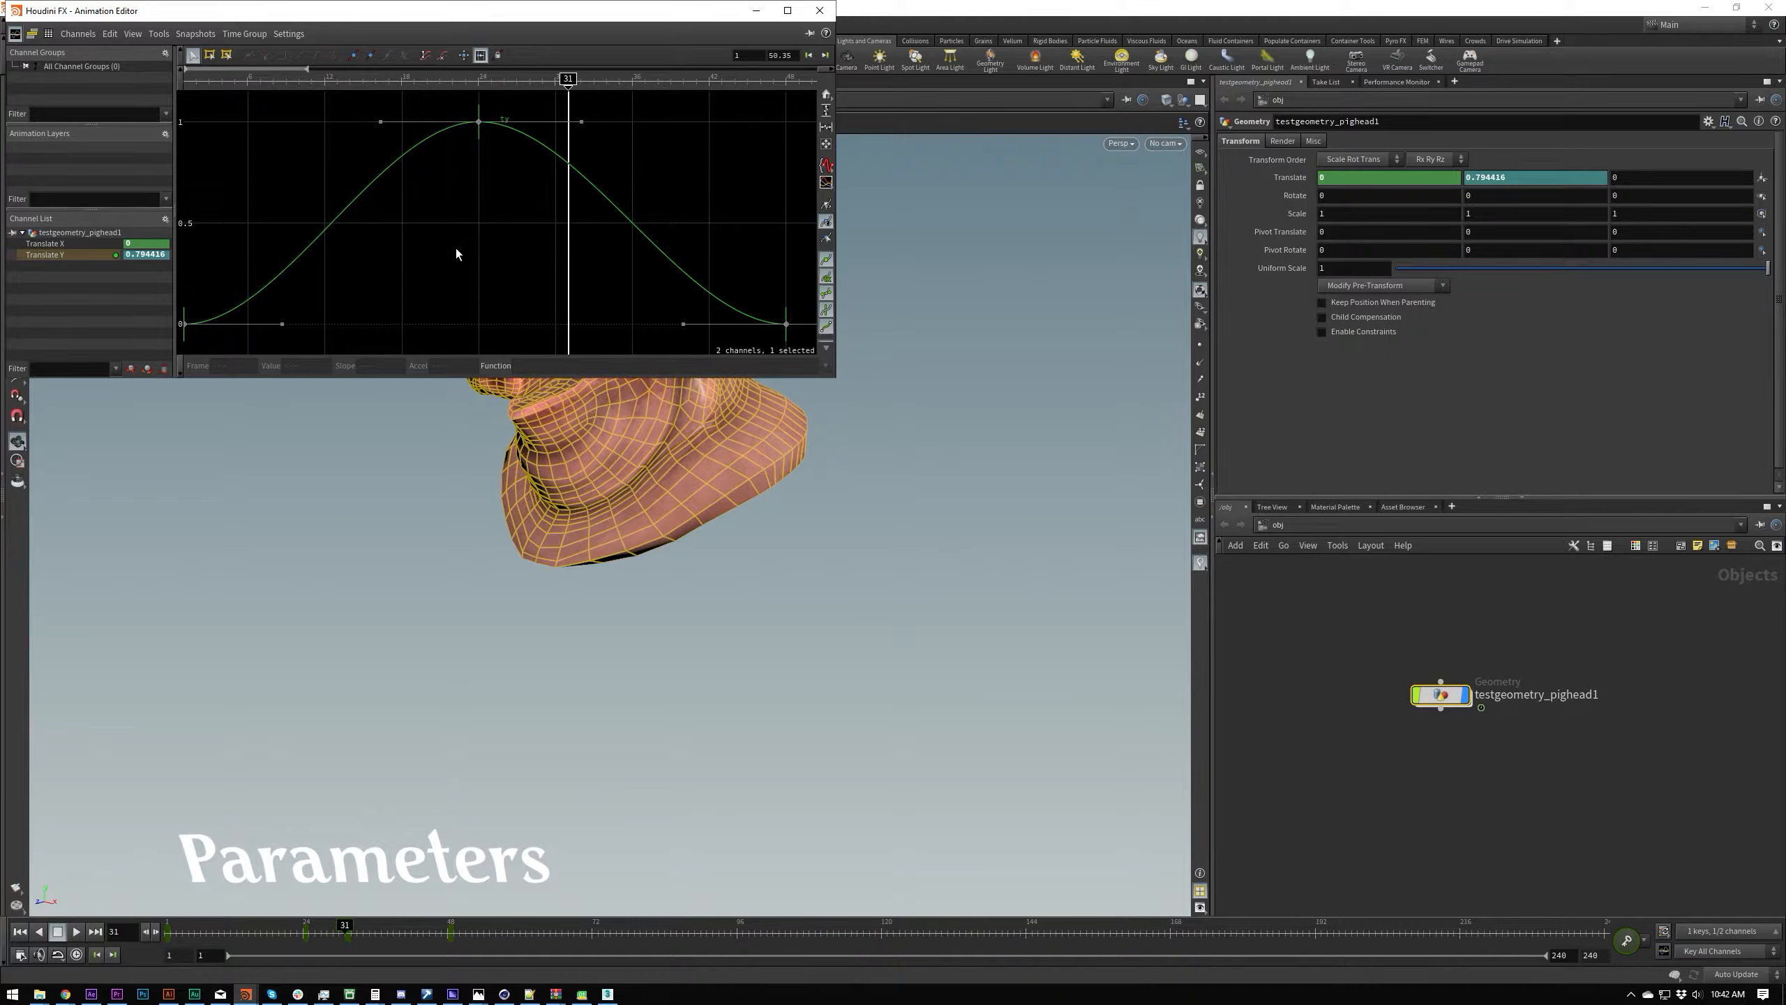
# Step: Select all Translate Y keys, try shifting their frame values forward in time, and undo each shift
pyautogui.hotkey('ctrl', 'a')
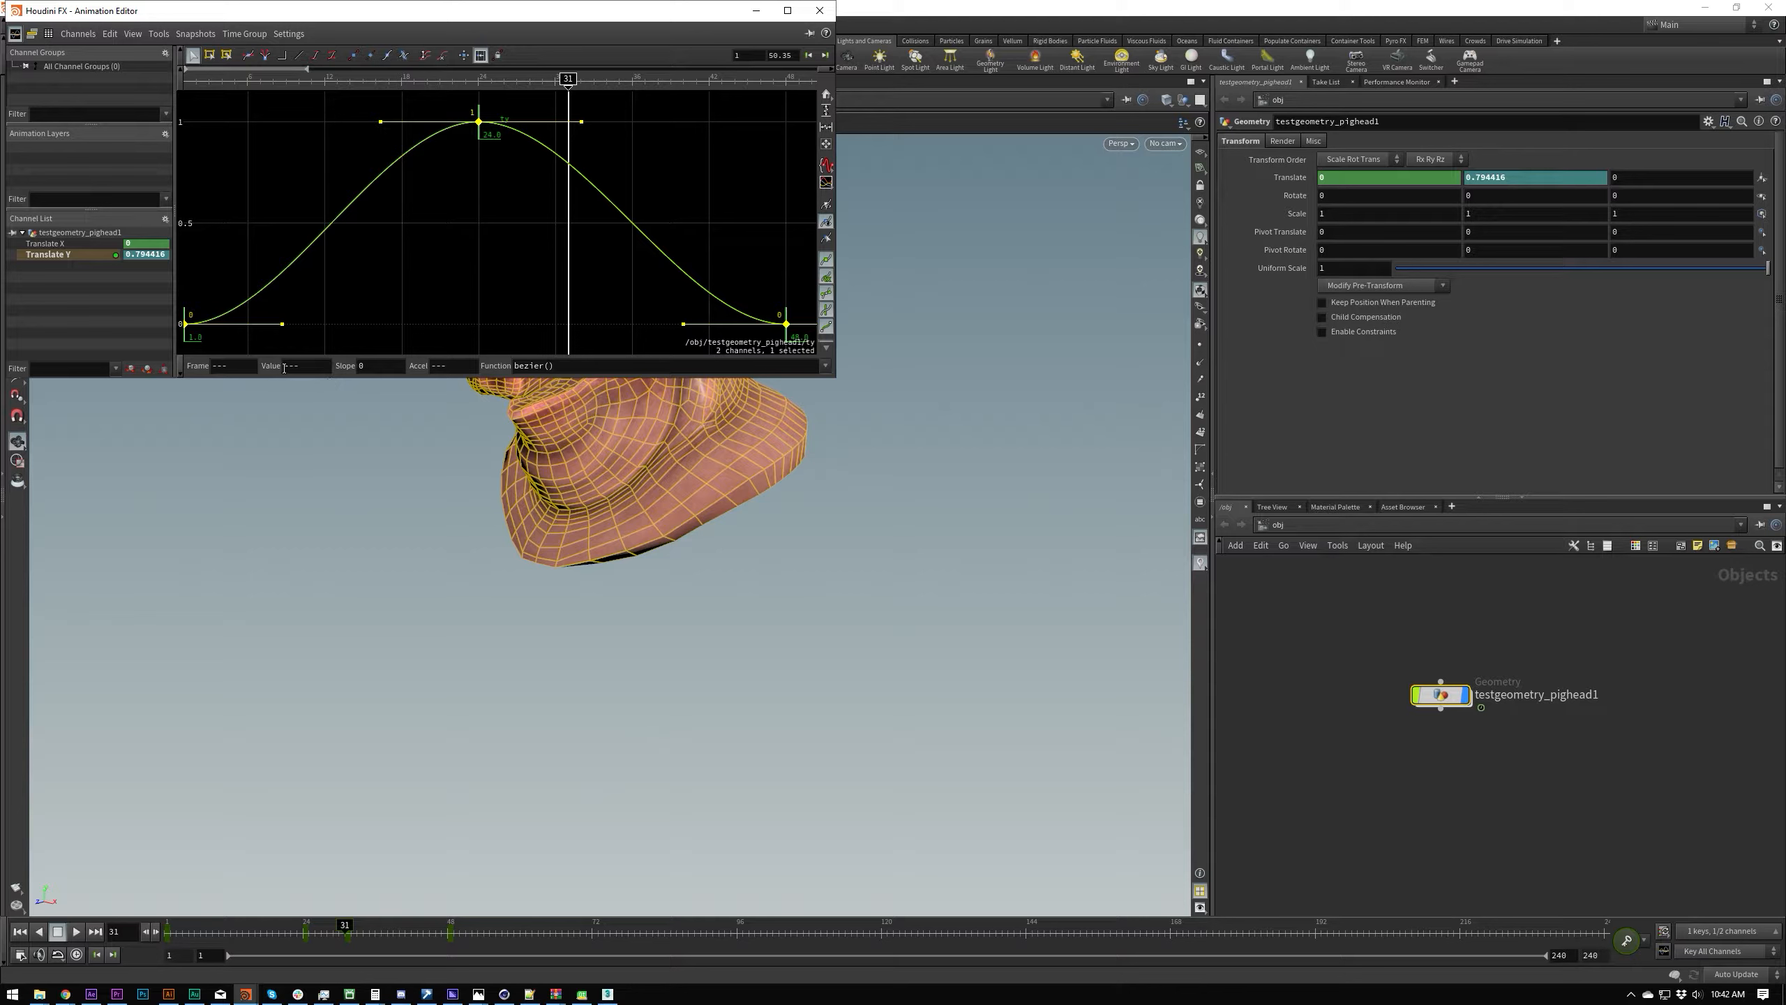
pyautogui.click(245, 364)
pyautogui.moveTo(231, 365); pyautogui.dragTo(334, 319, button='middle')
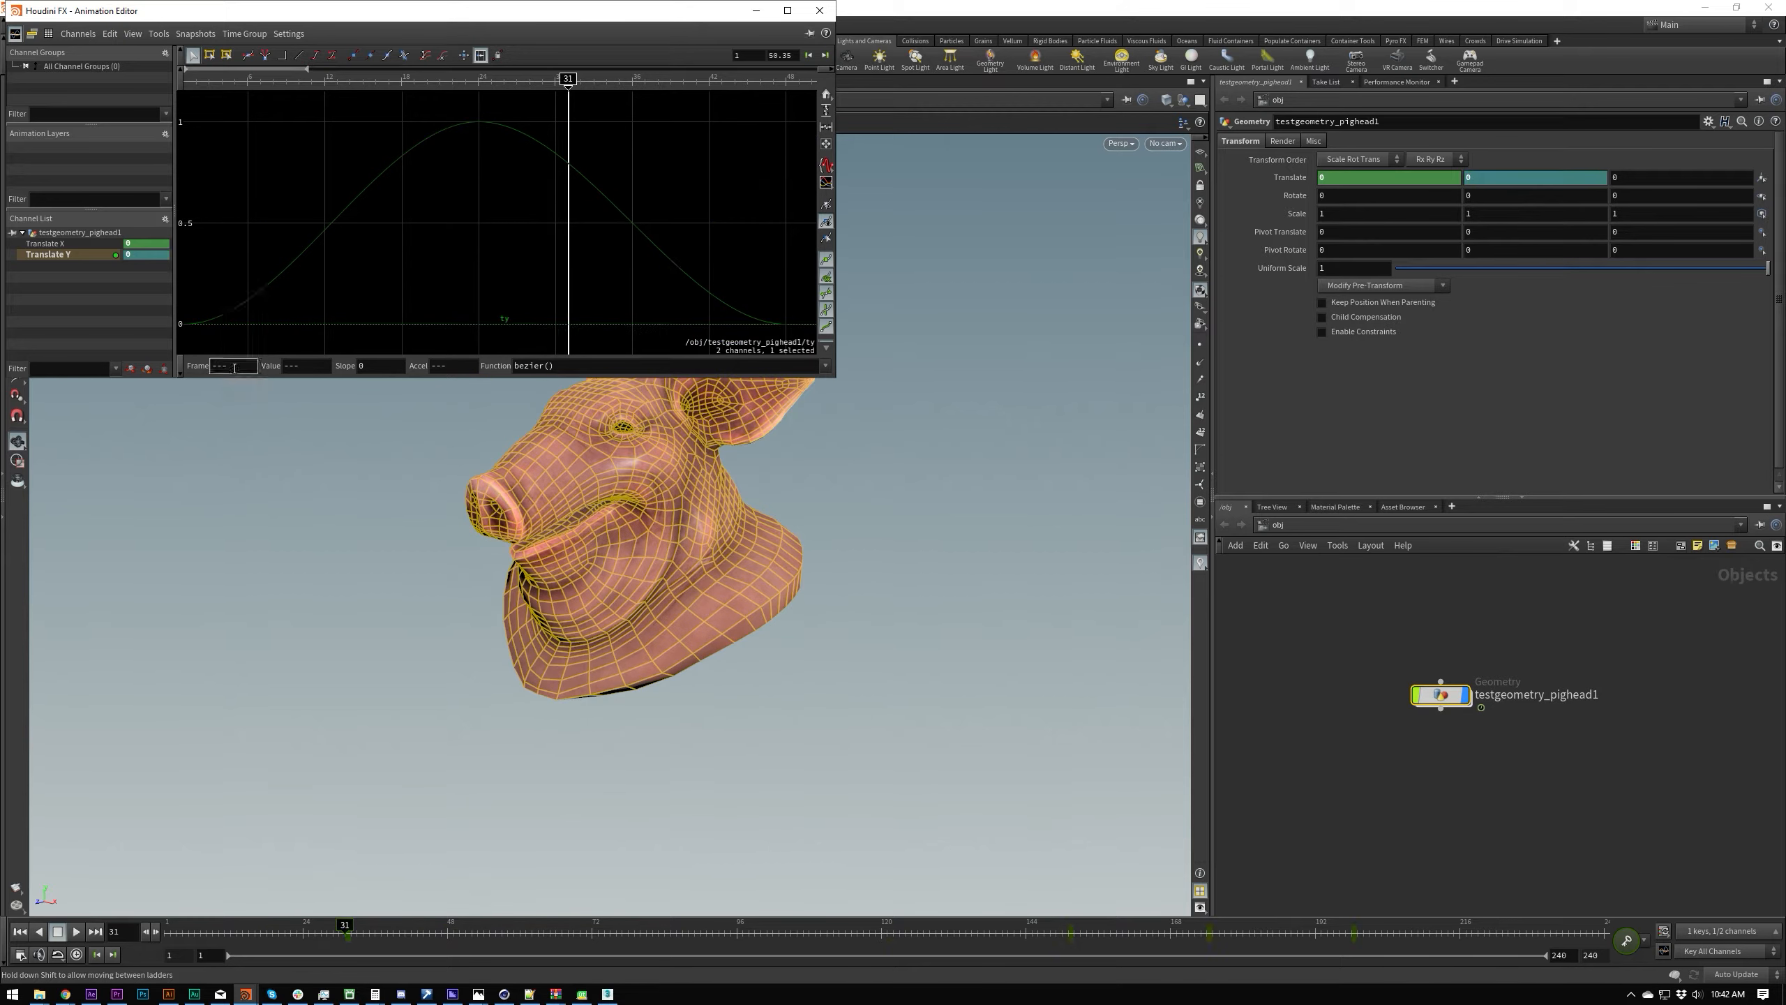
pyautogui.hotkey('ctrl', 'z')
pyautogui.moveTo(243, 362); pyautogui.dragTo(355, 355, button='middle')
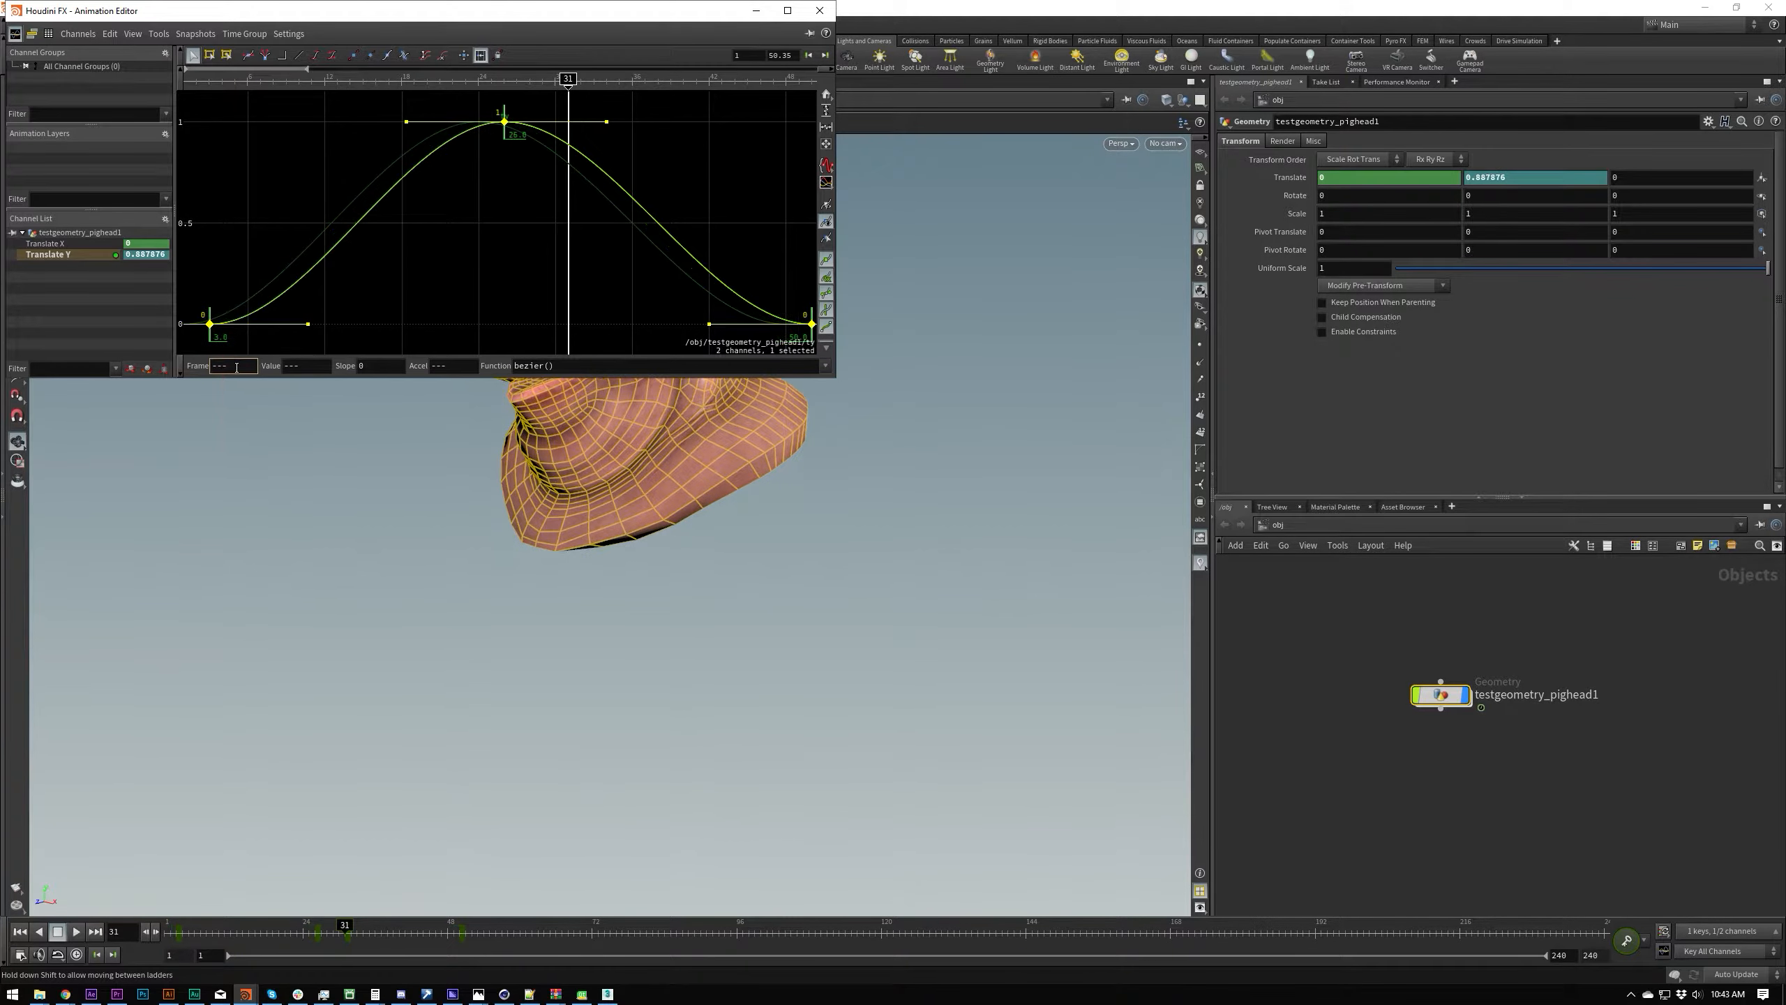
pyautogui.hotkey('ctrl', 'z')
# Step: Deselect the keys, try once more to offset the frames of all Translate Y keys, and undo the changes
pyautogui.click(397, 252)
pyautogui.click(480, 57)
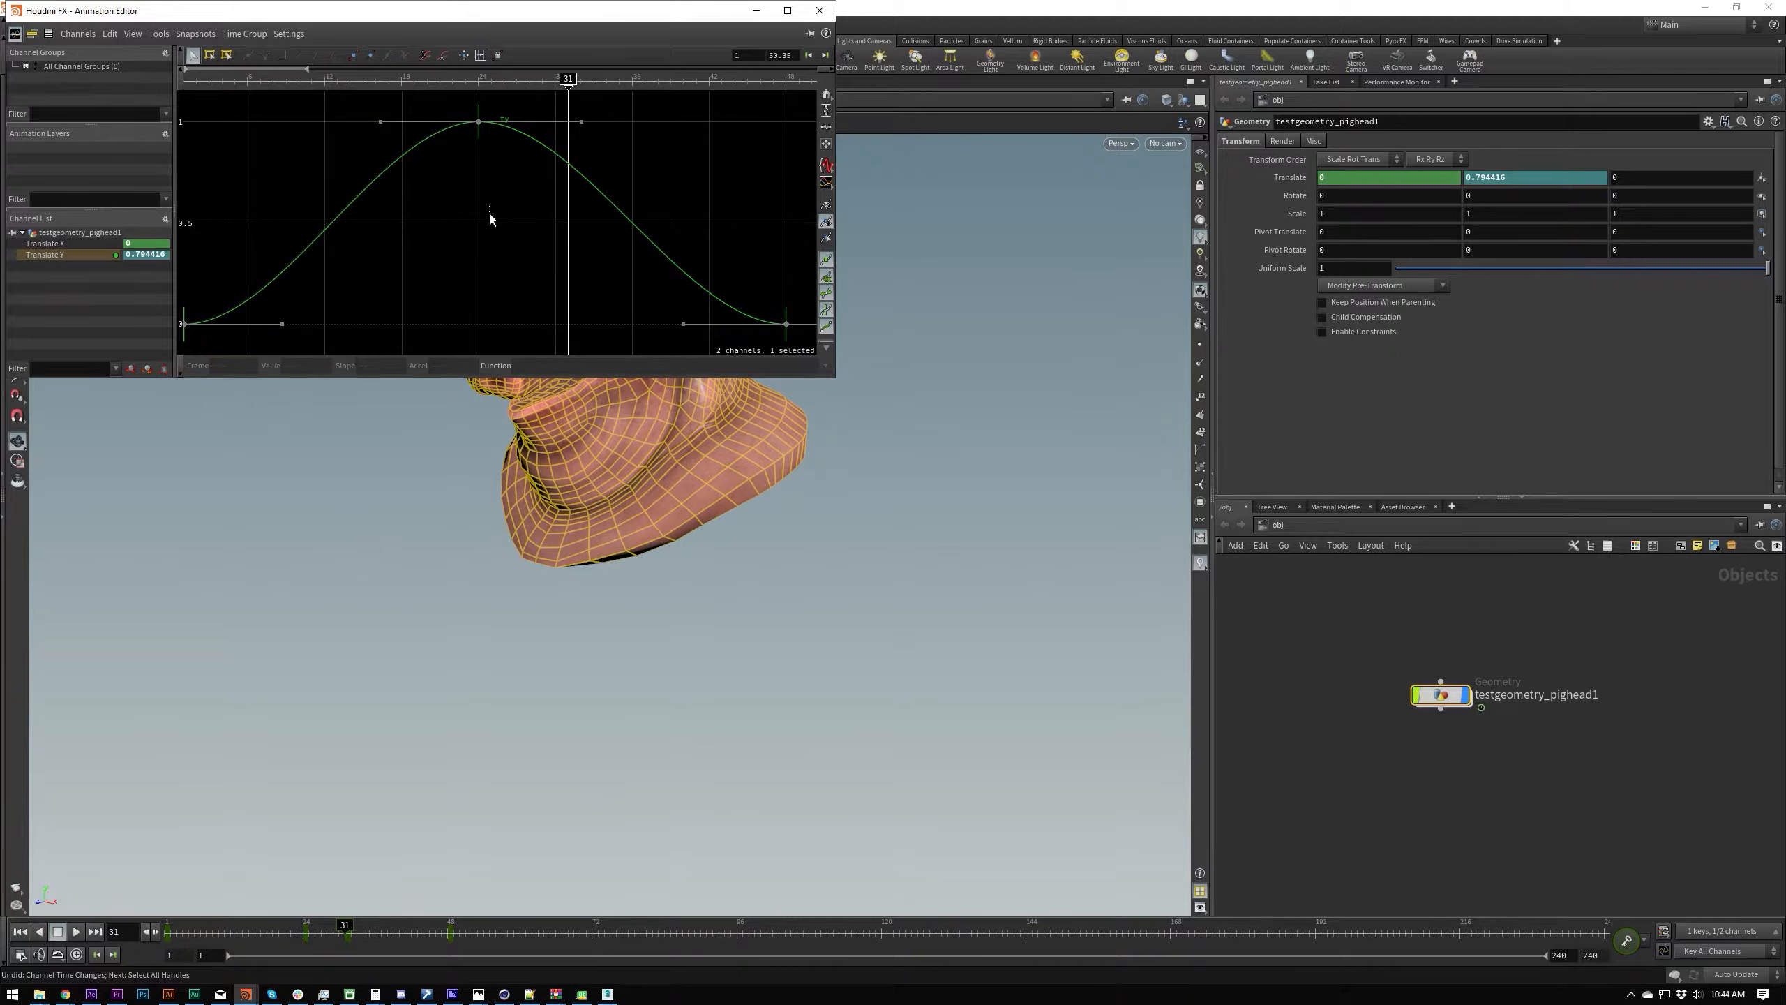
pyautogui.click(490, 213)
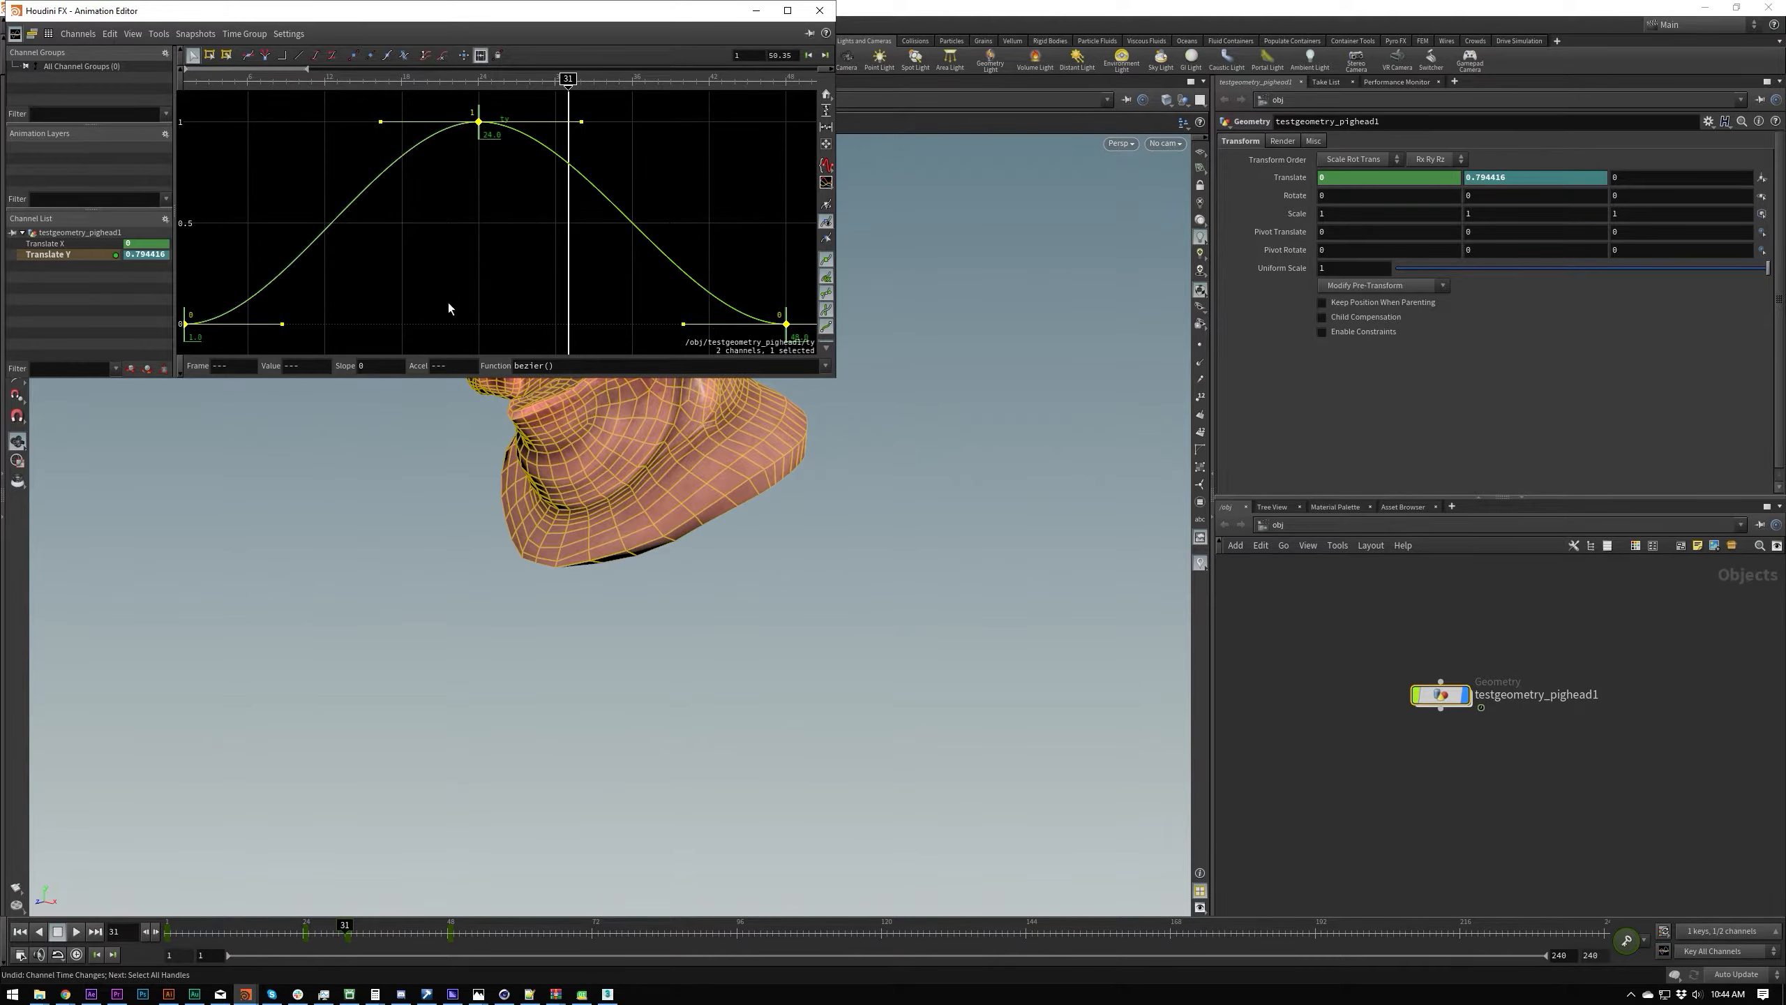
pyautogui.moveTo(230, 362); pyautogui.dragTo(510, 348, button='middle')
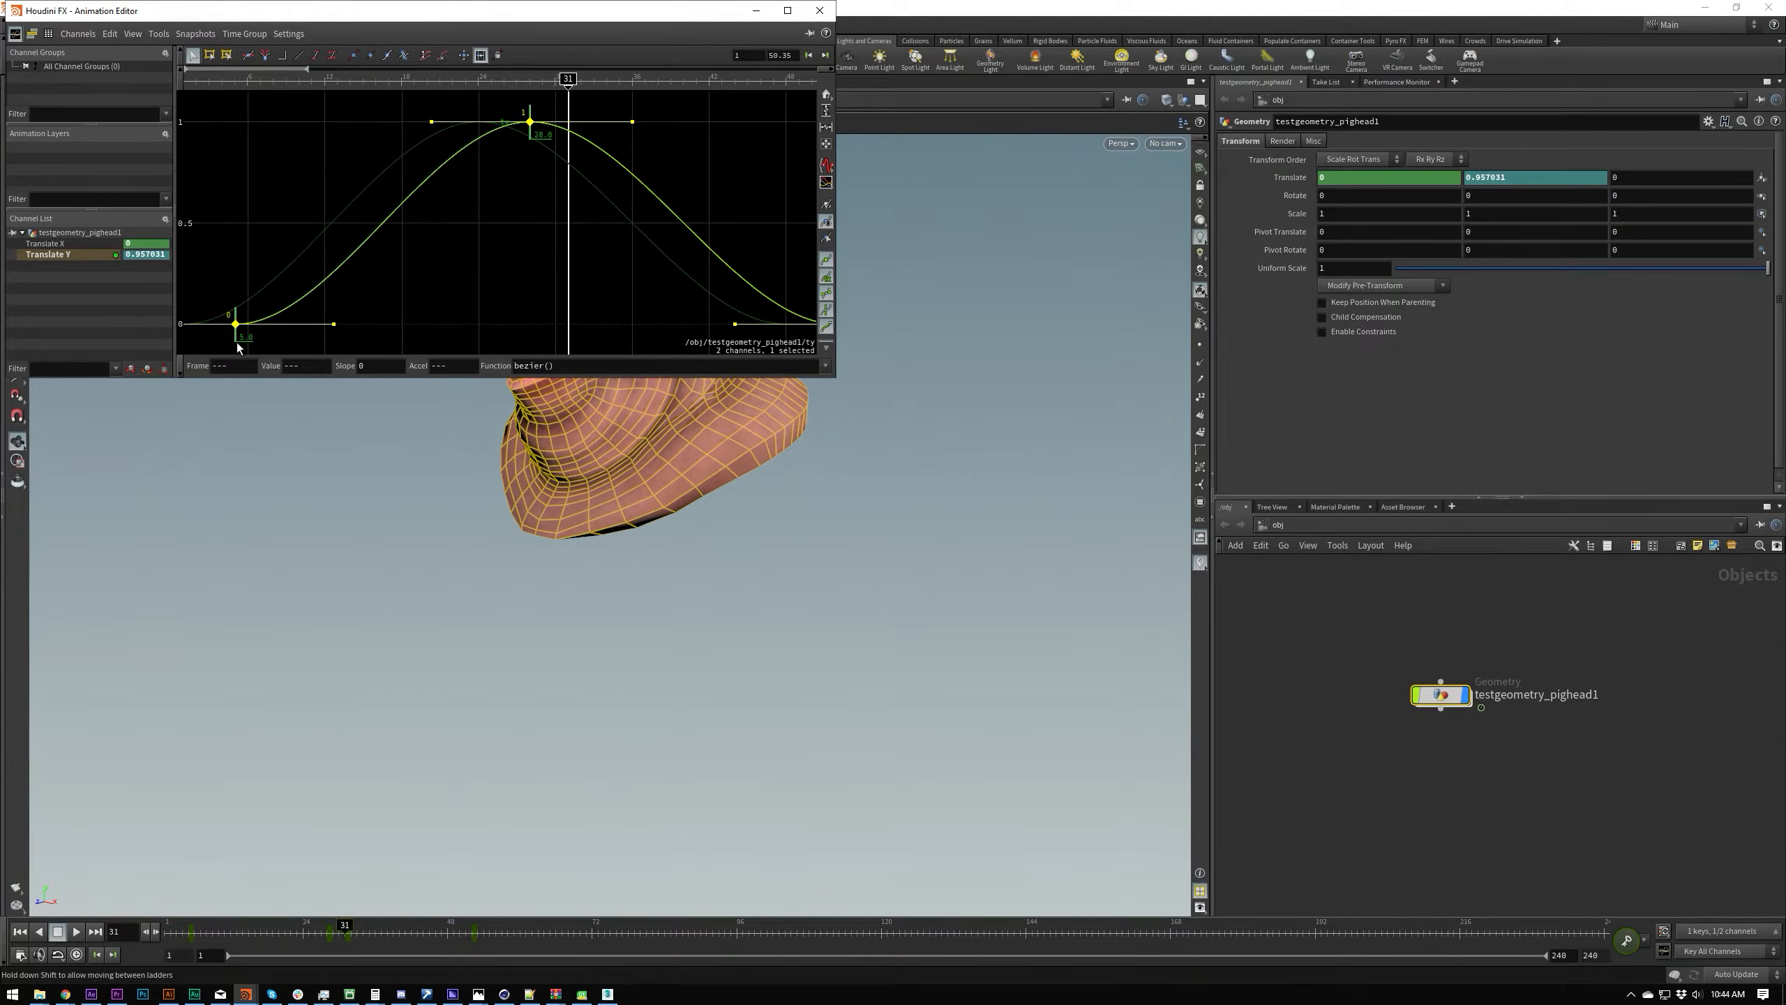
pyautogui.hotkey('ctrl', 'z')
pyautogui.moveTo(245, 364)
pyautogui.mouseDown(button='middle')
pyautogui.moveTo(313, 356)
pyautogui.moveTo(199, 353)
pyautogui.moveTo(274, 355)
pyautogui.moveTo(245, 369)
pyautogui.mouseUp(button='middle')
pyautogui.hotkey('ctrl', 'z')
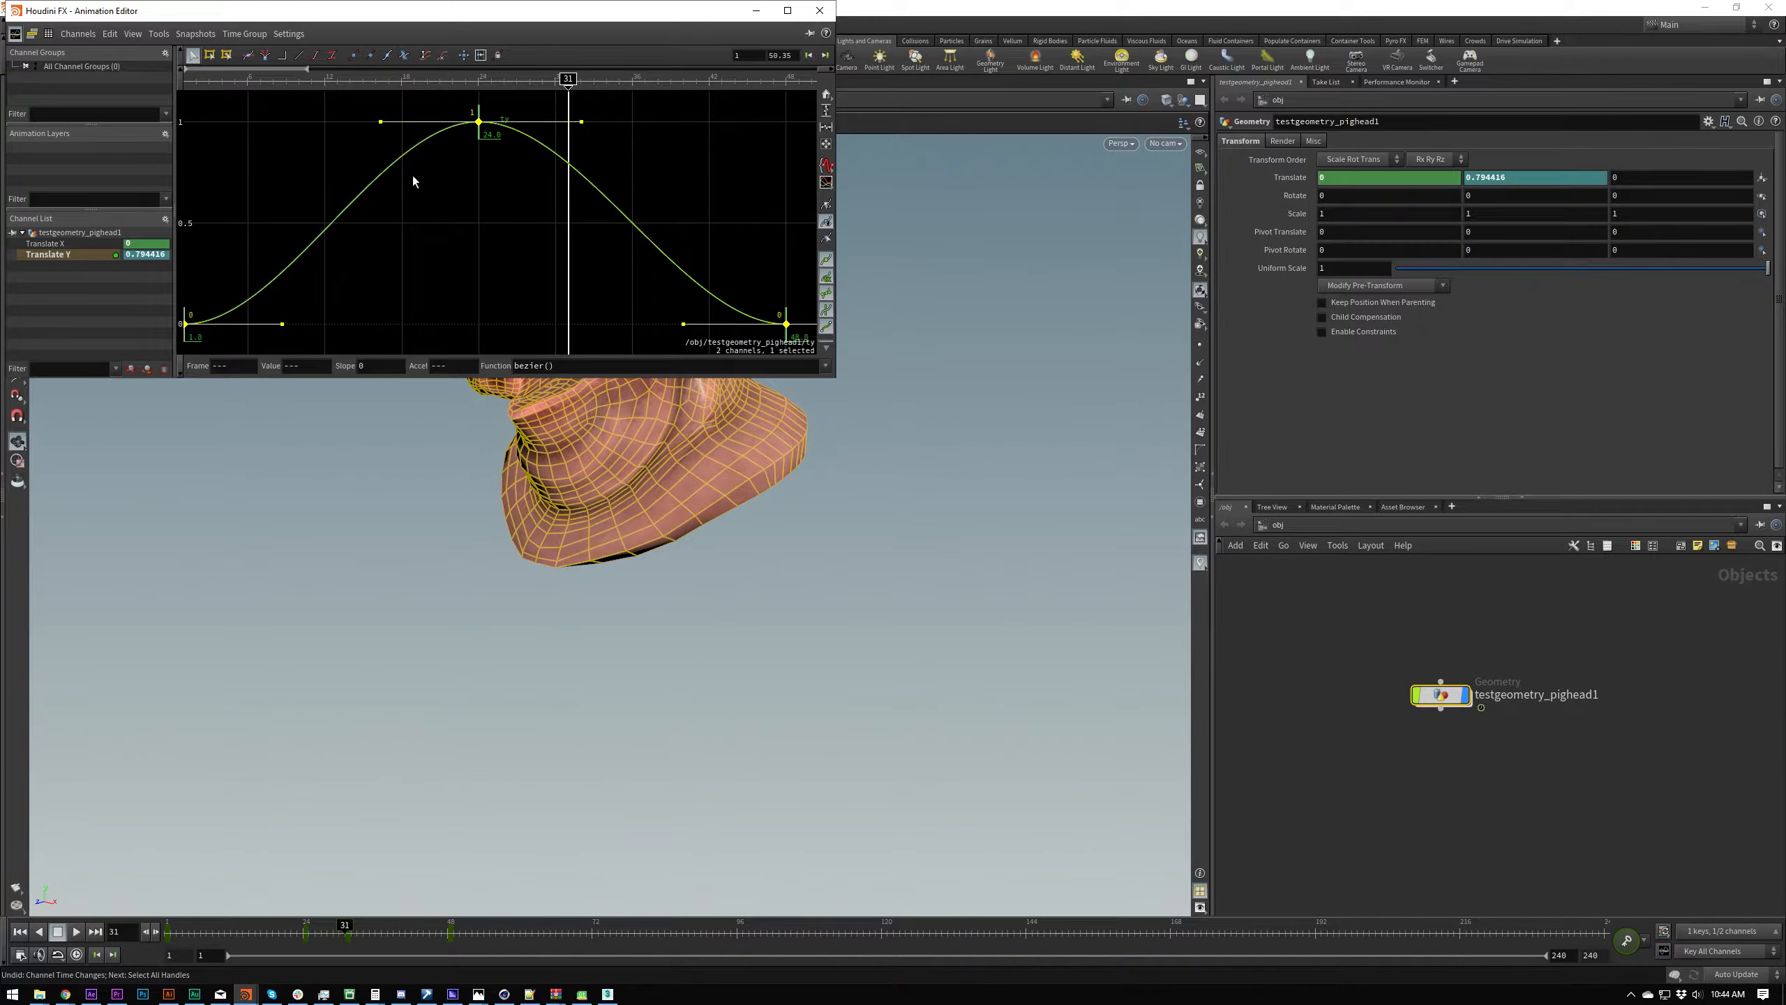
# Step: Select the Translate Y curve's peak key at frame 24 and frame the graph on it
pyautogui.click(424, 199)
pyautogui.click(490, 134)
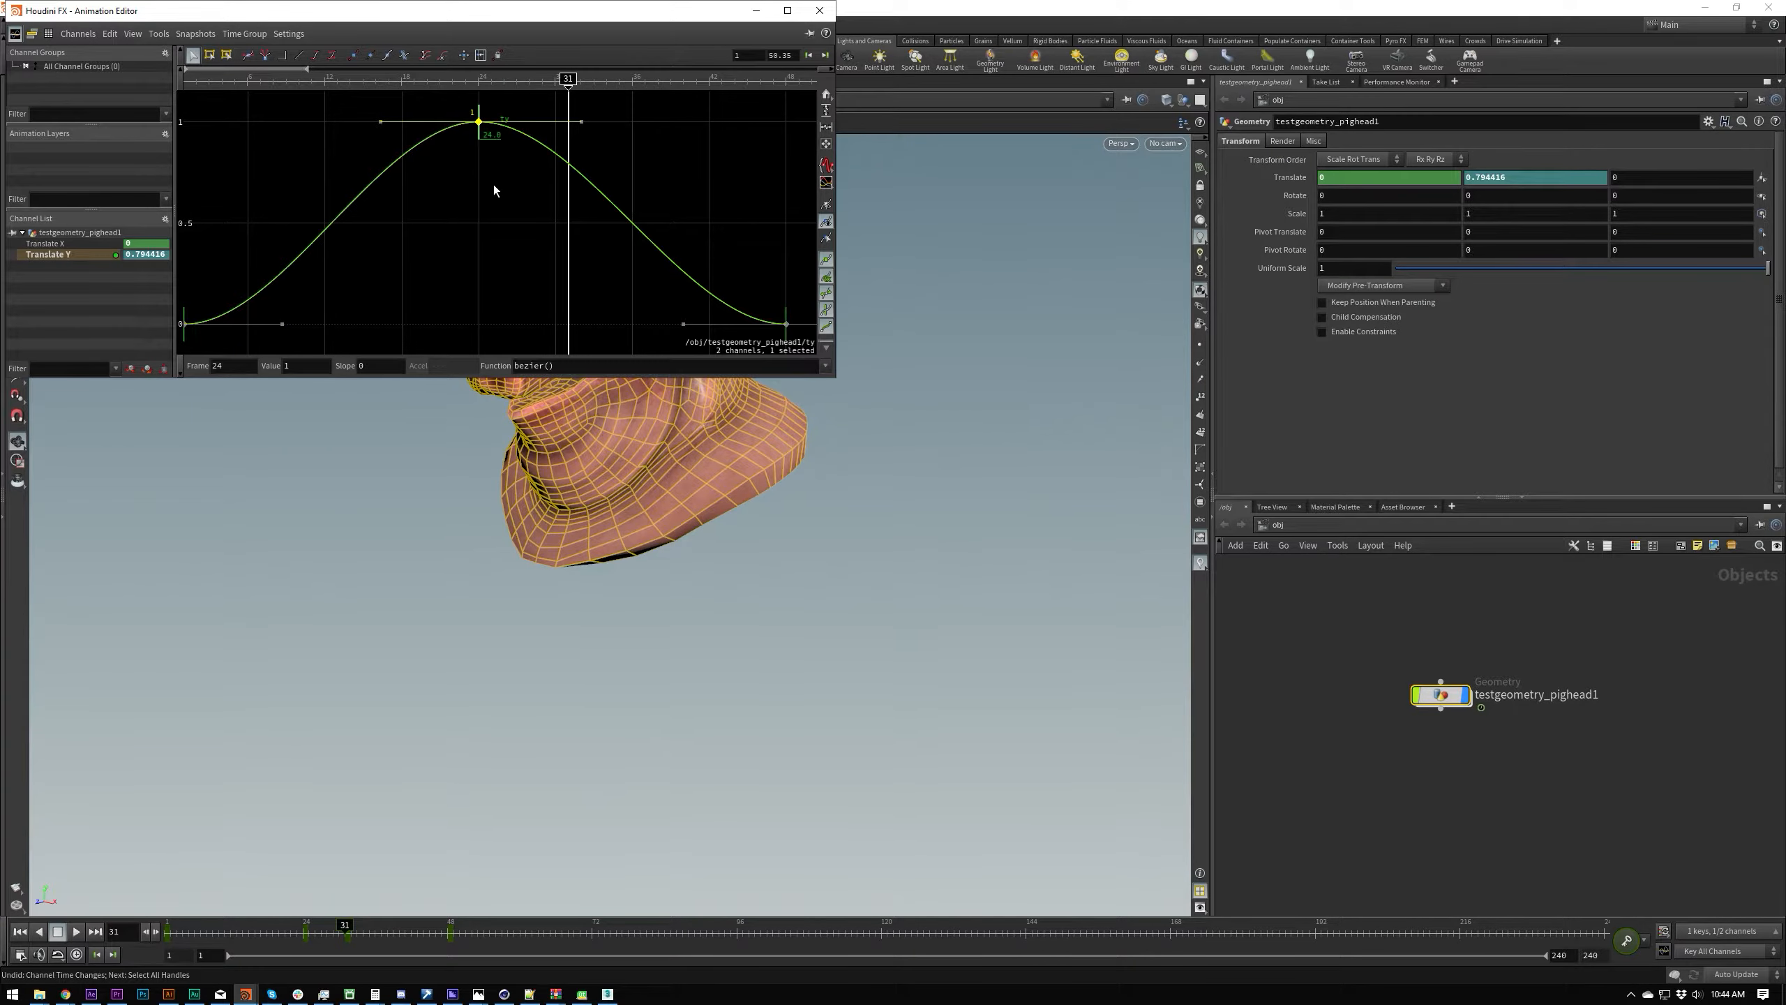
pyautogui.press('f')
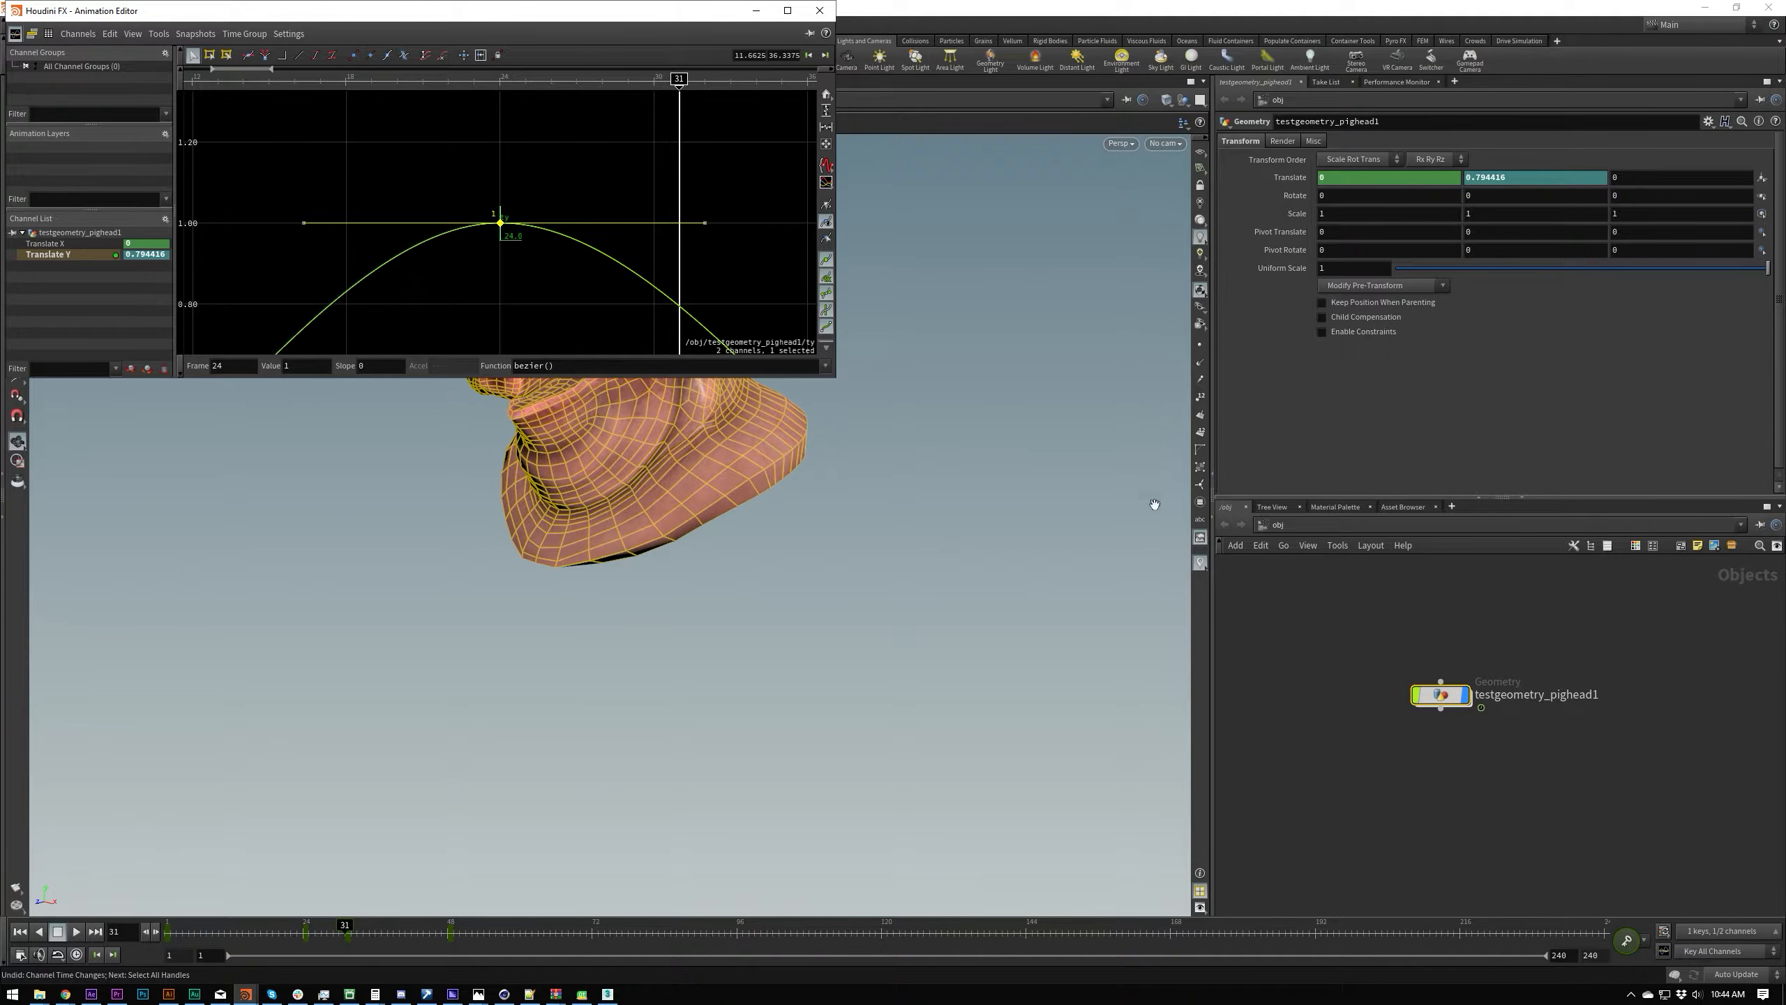
pyautogui.moveTo(1428, 731)
pyautogui.press('h')
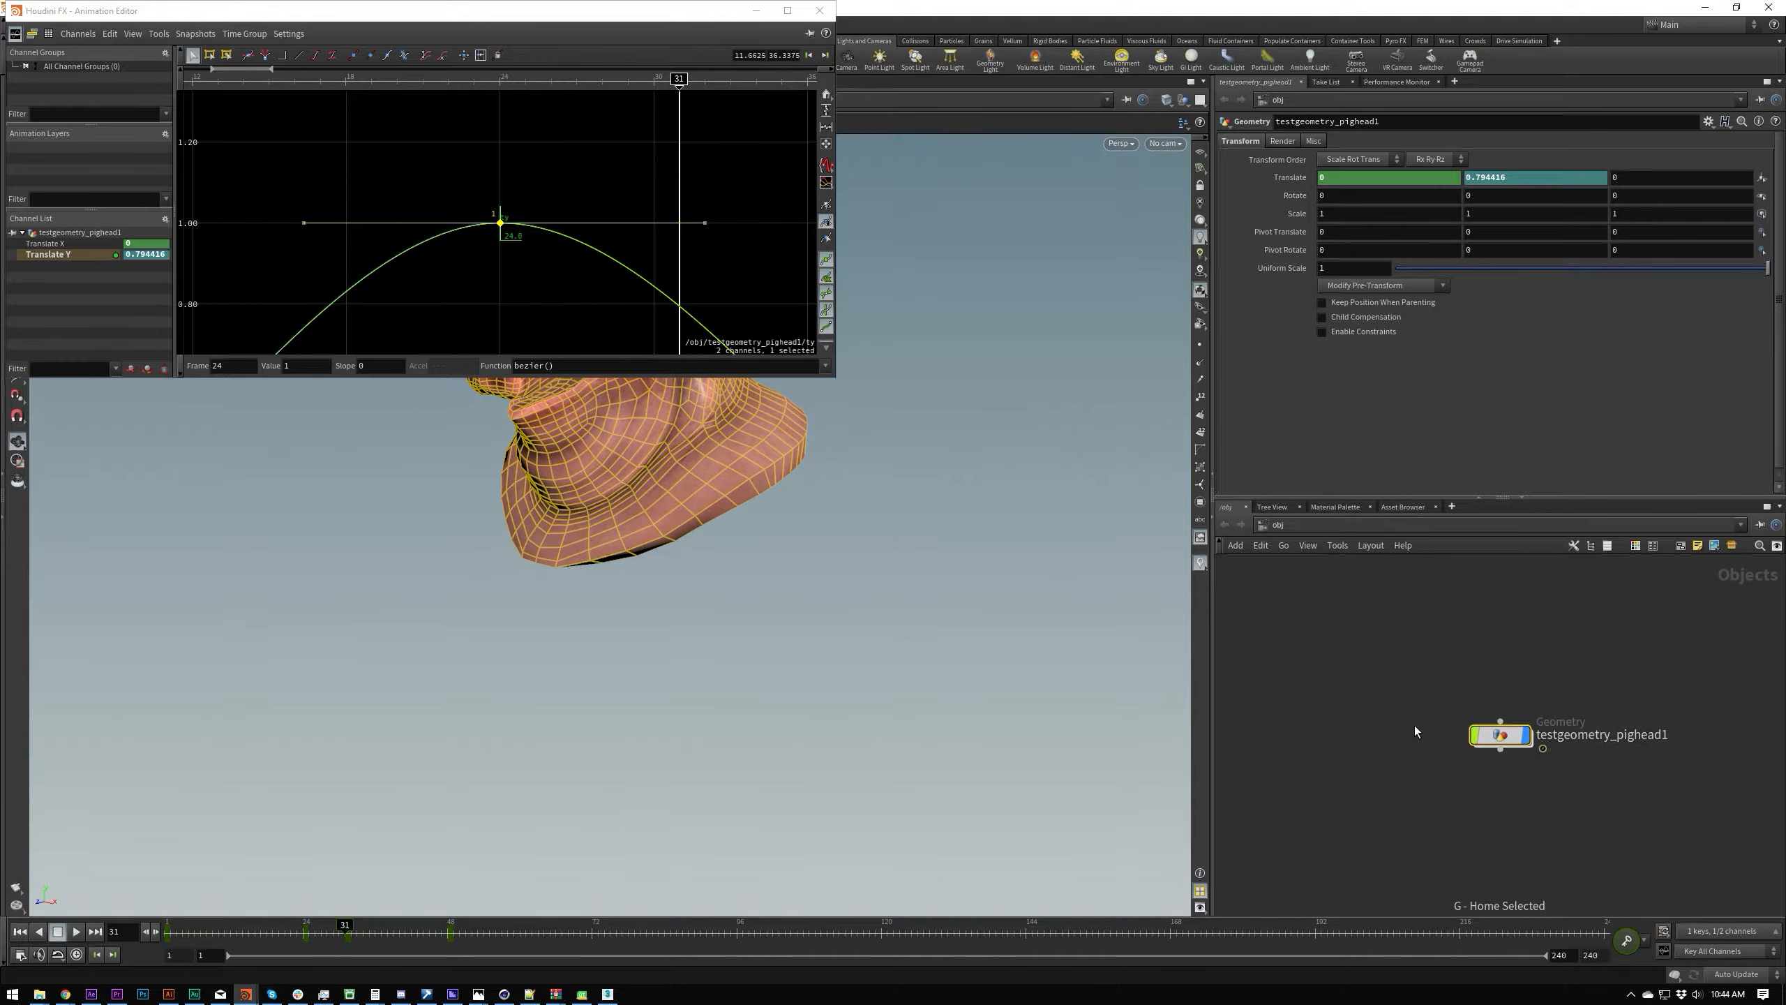
# Step: Deselect the peak key, bring the whole Translate Y curve into view, and select its key at frame 1
pyautogui.click(413, 176)
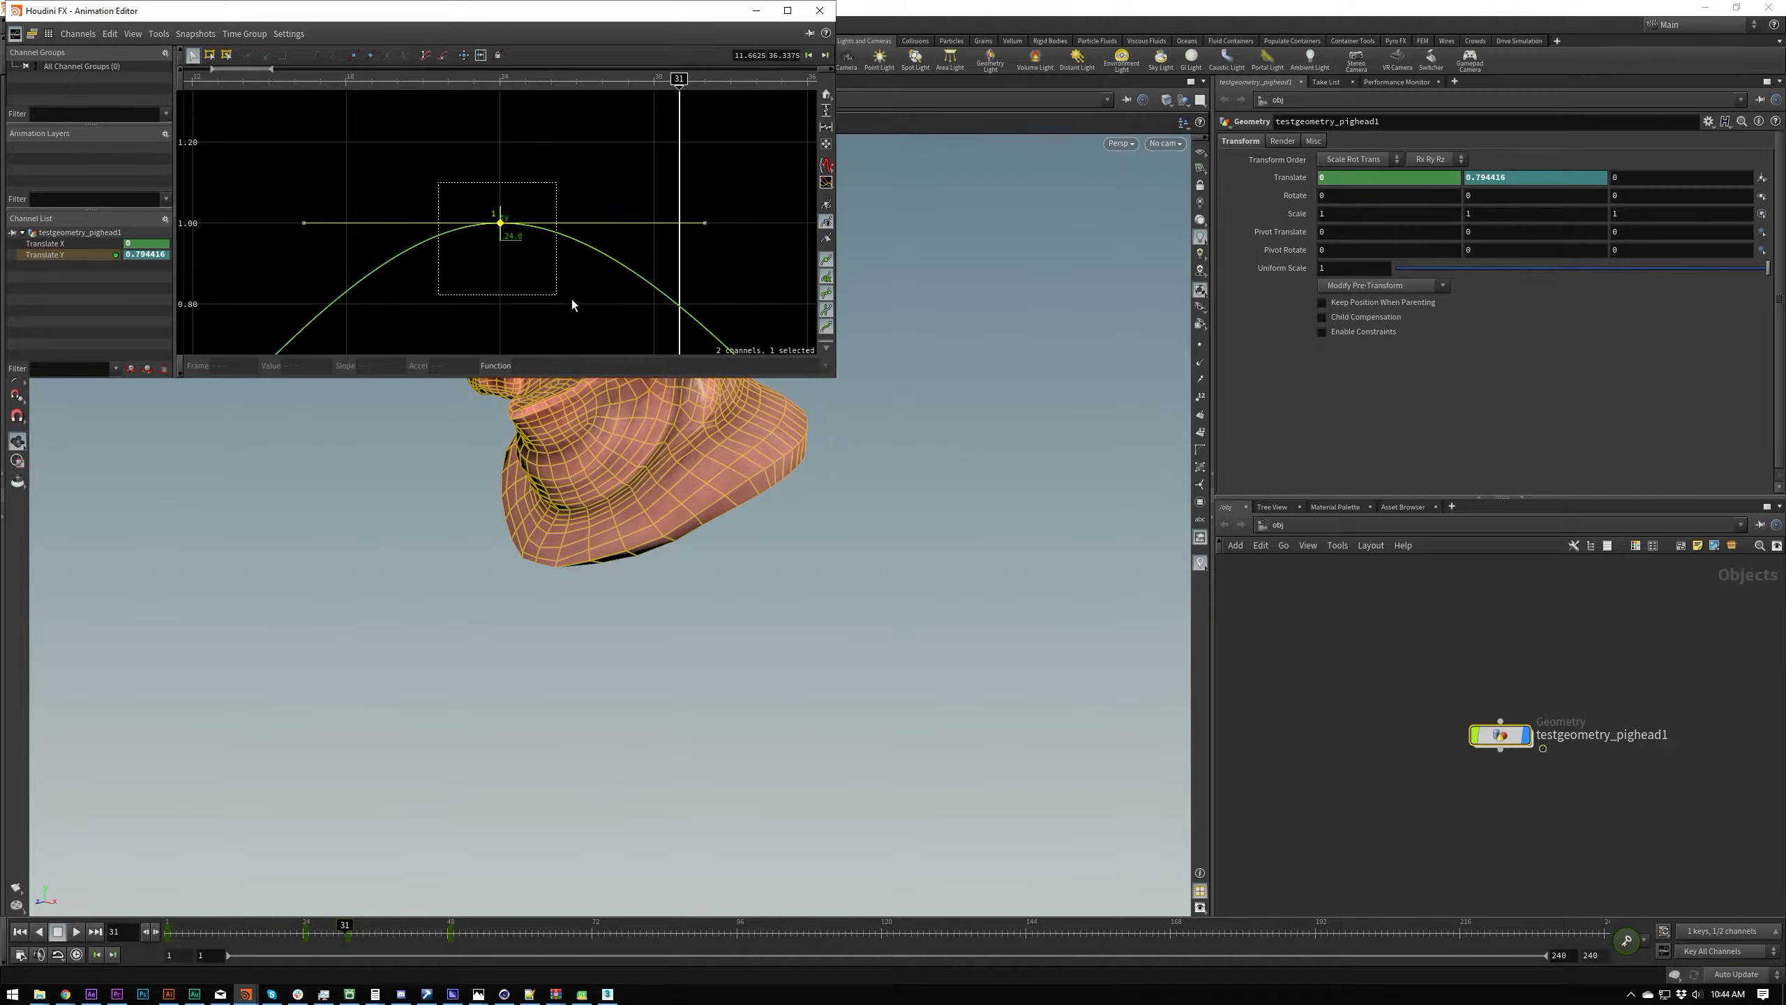
pyautogui.press('h')
pyautogui.click(276, 314)
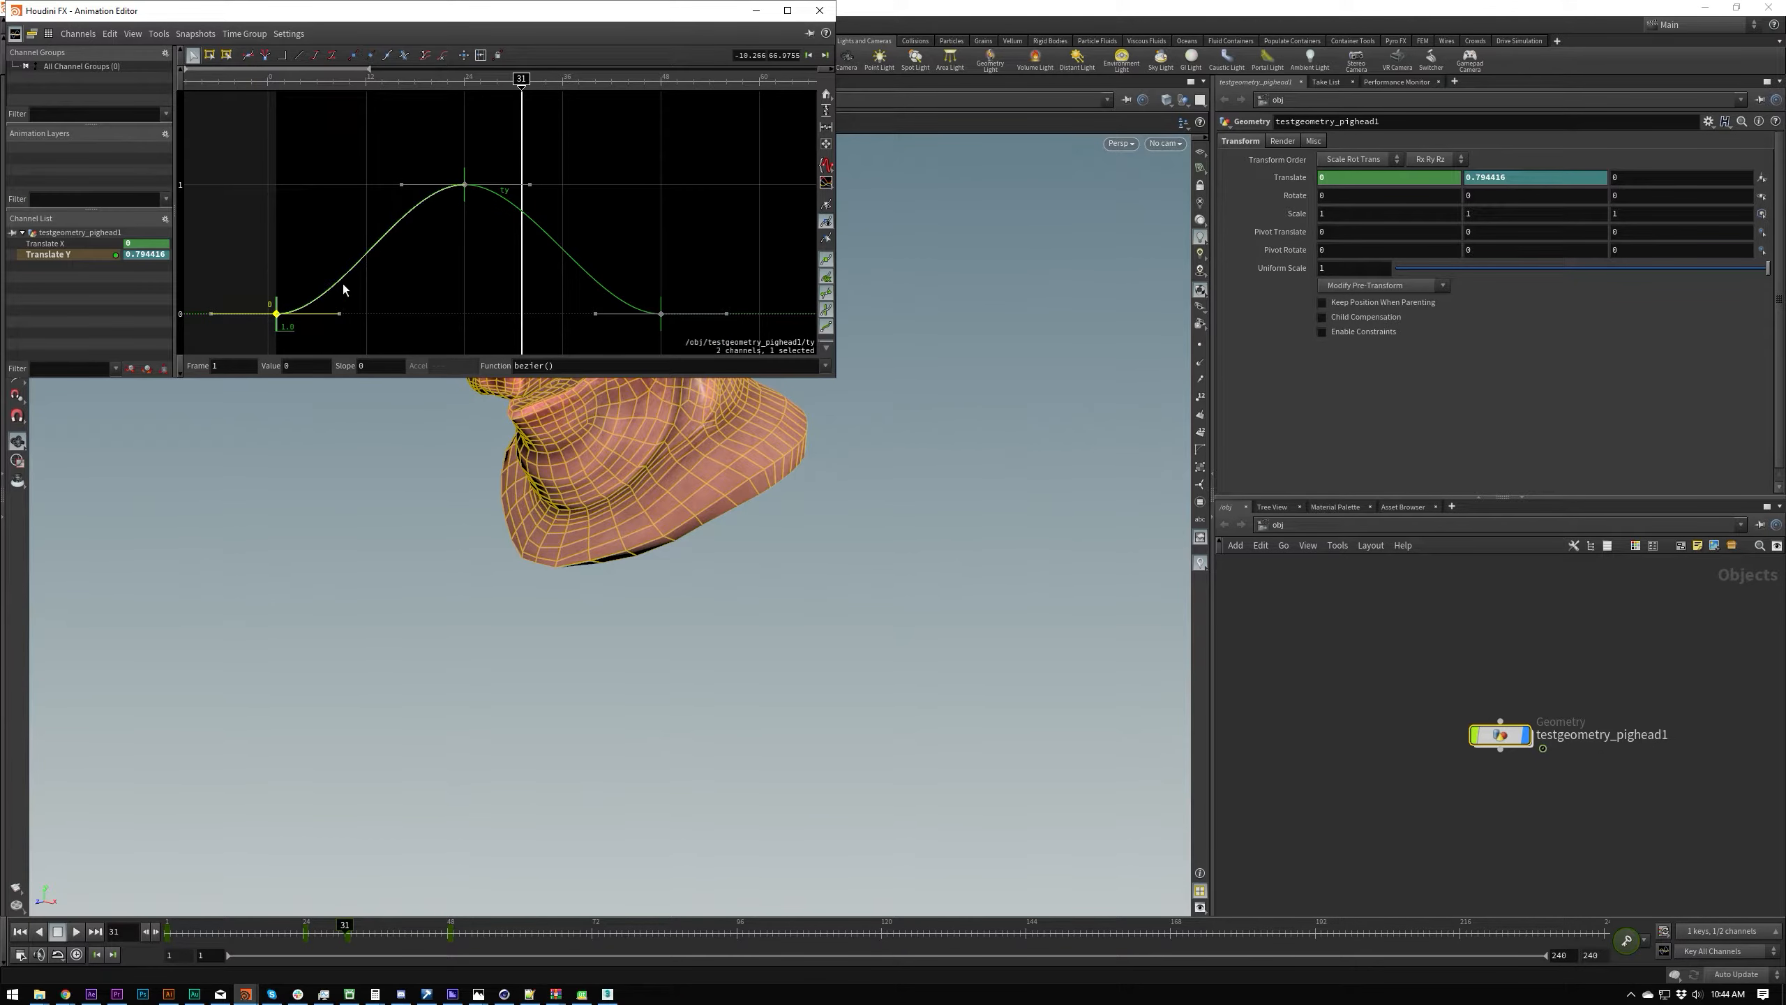
# Step: Frame the whole Translate Y curve, select all its keys, try offsetting their values, and undo the change
pyautogui.press('f')
pyautogui.press('a')
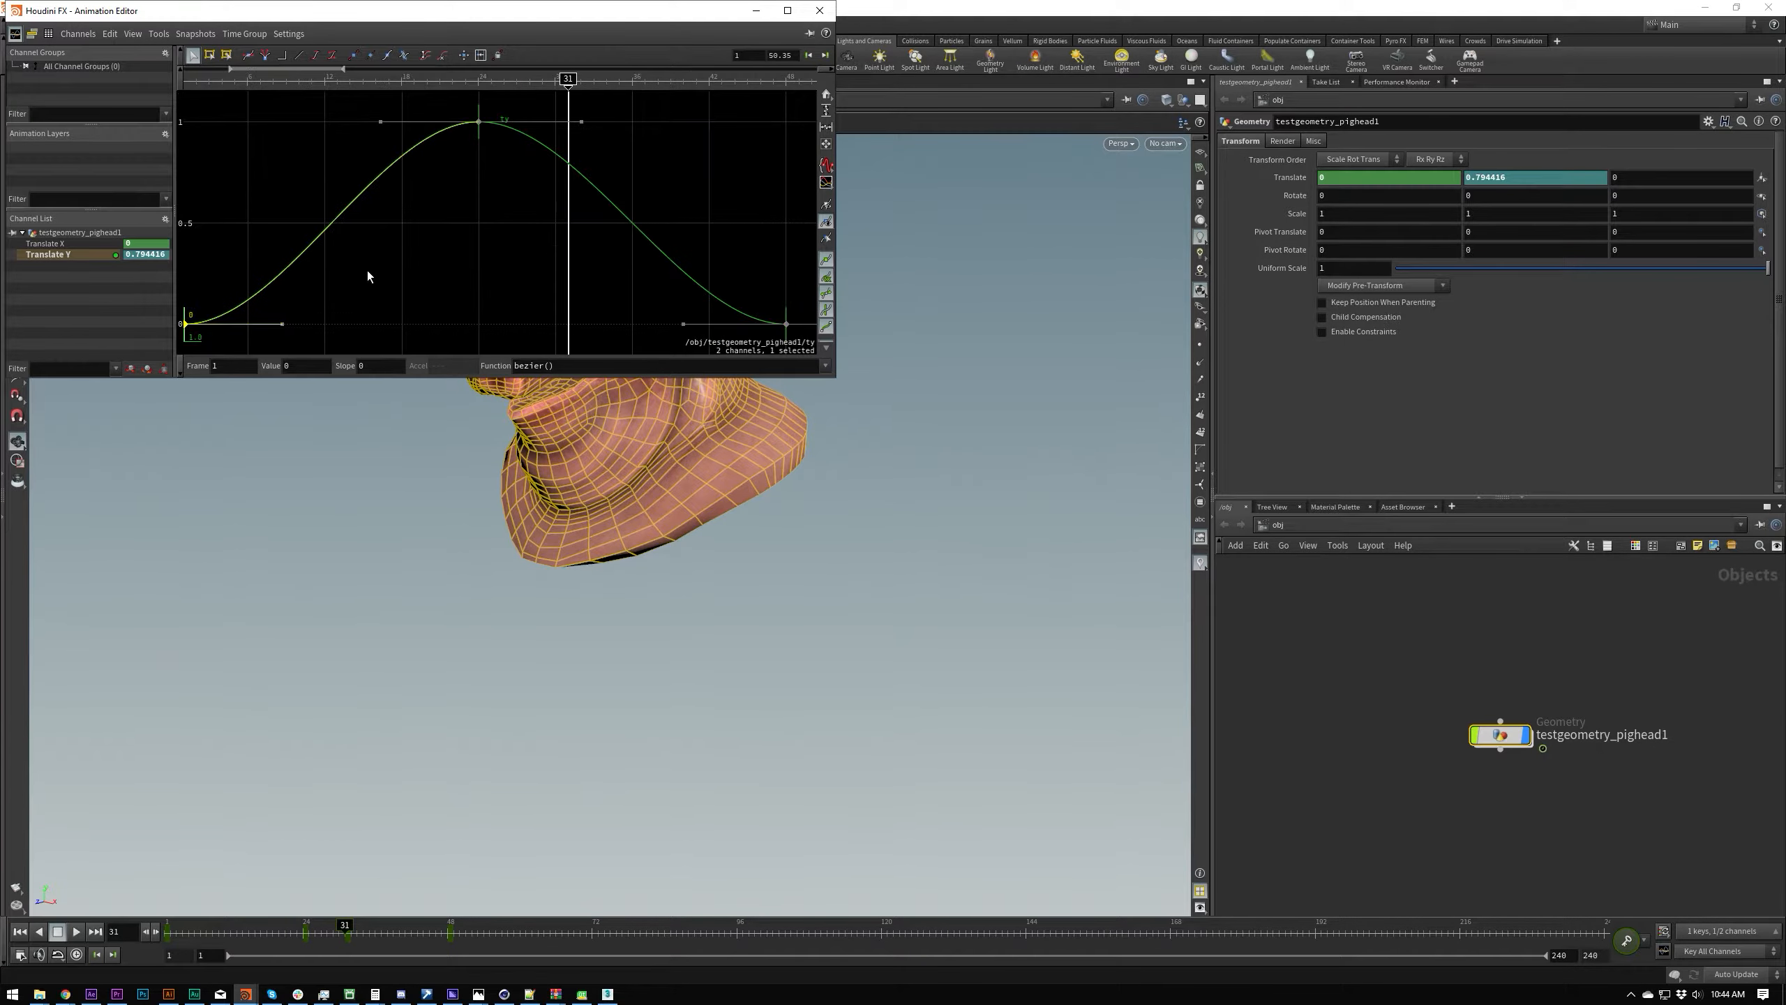
pyautogui.hotkey('ctrl', 'a')
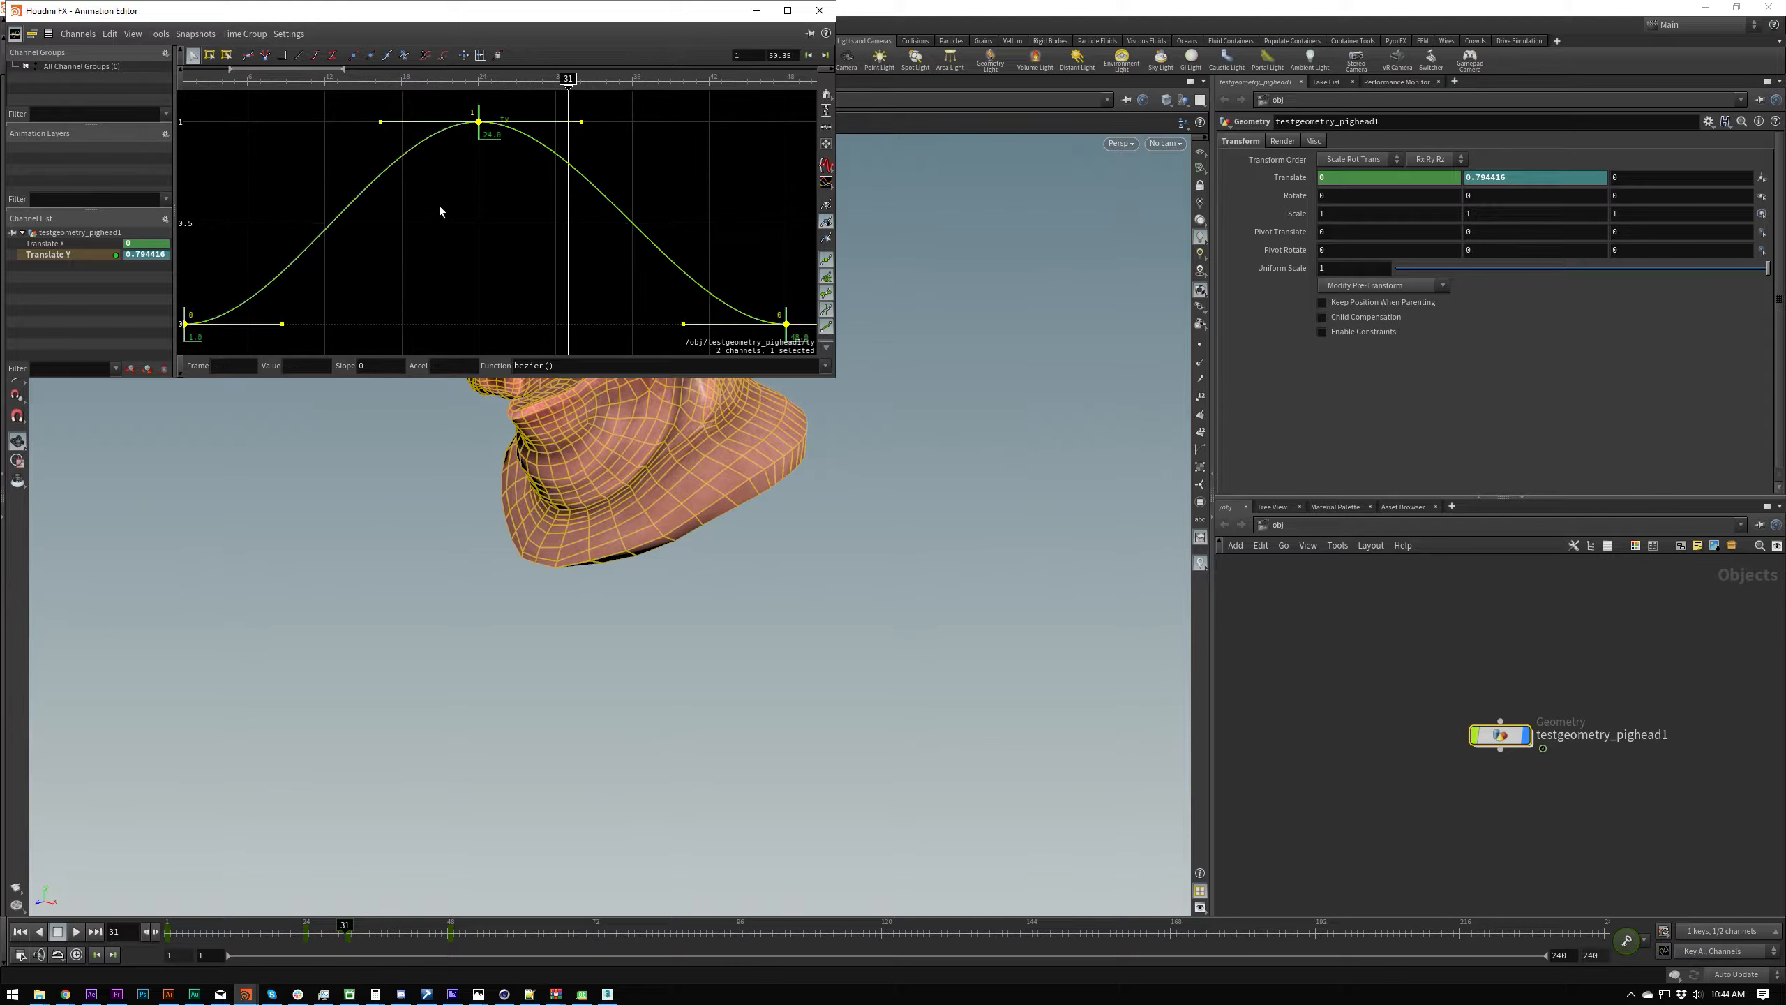
pyautogui.moveTo(307, 371); pyautogui.dragTo(315, 372, button='middle')
pyautogui.hotkey('ctrl', 'z')
pyautogui.click(185, 324)
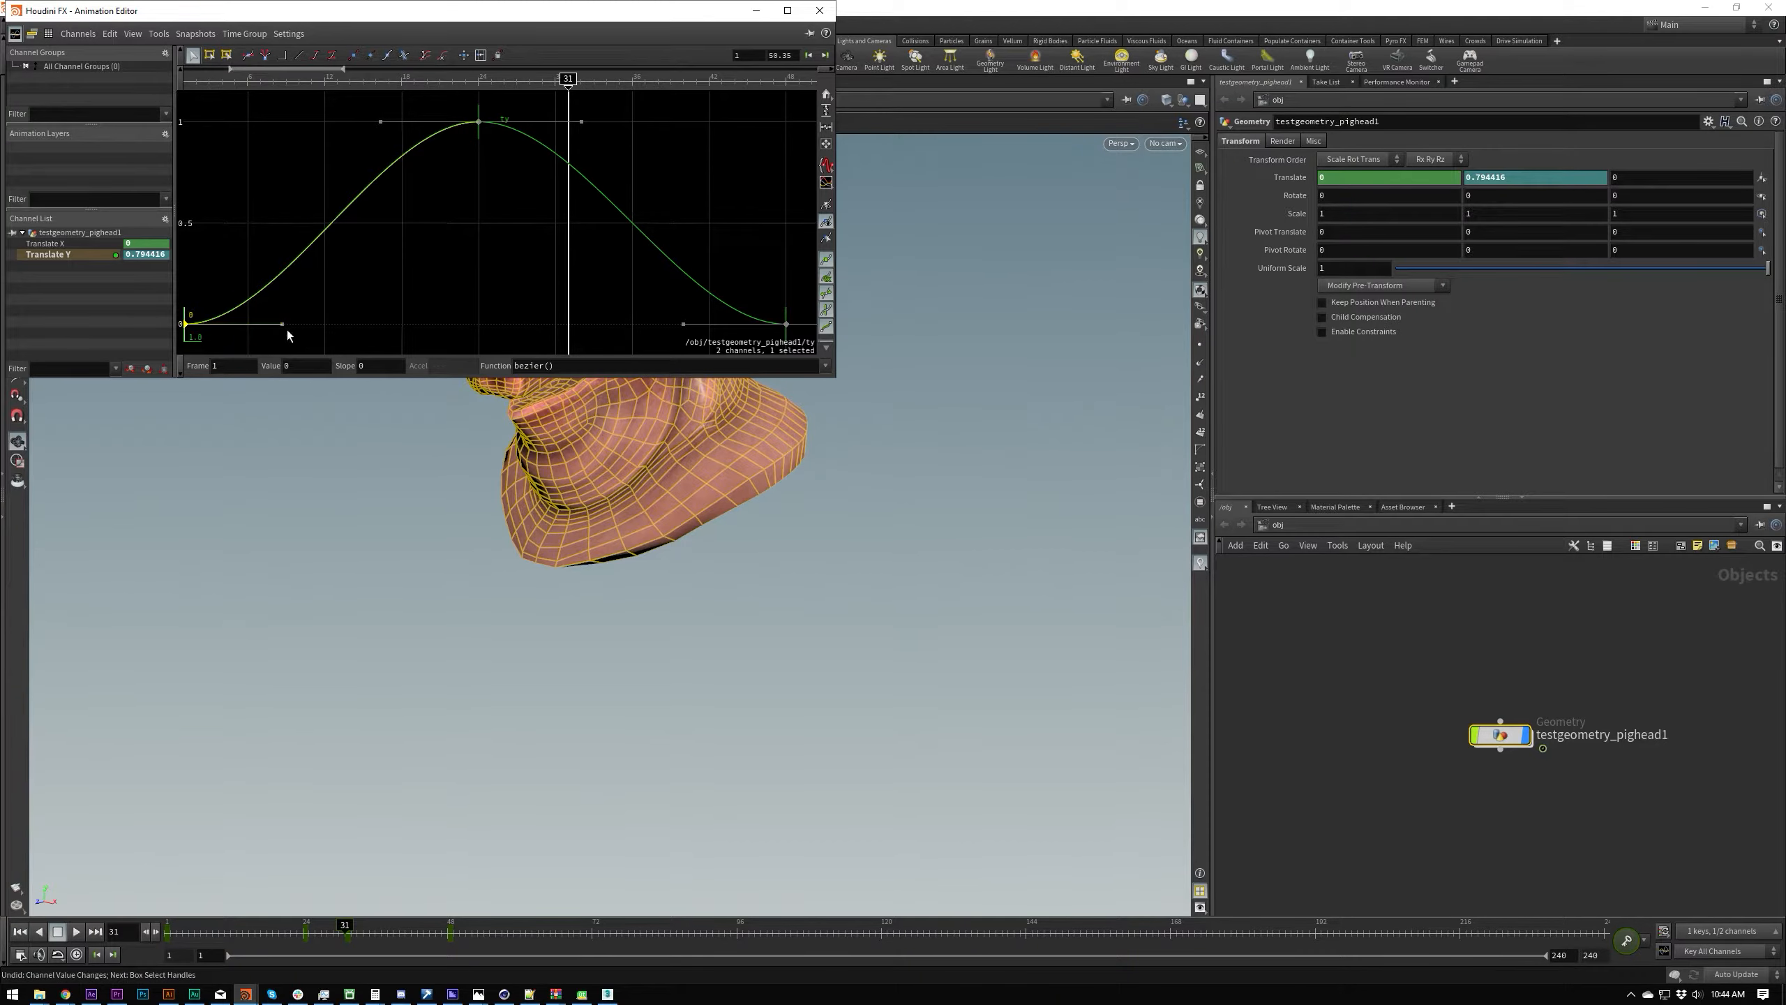
pyautogui.scroll(-2, 407, 266)
pyautogui.scroll(1, 407, 265)
pyautogui.moveTo(407, 265); pyautogui.dragTo(444, 255, button='middle')
pyautogui.scroll(1, 432, 255)
pyautogui.scroll(-1, 438, 270)
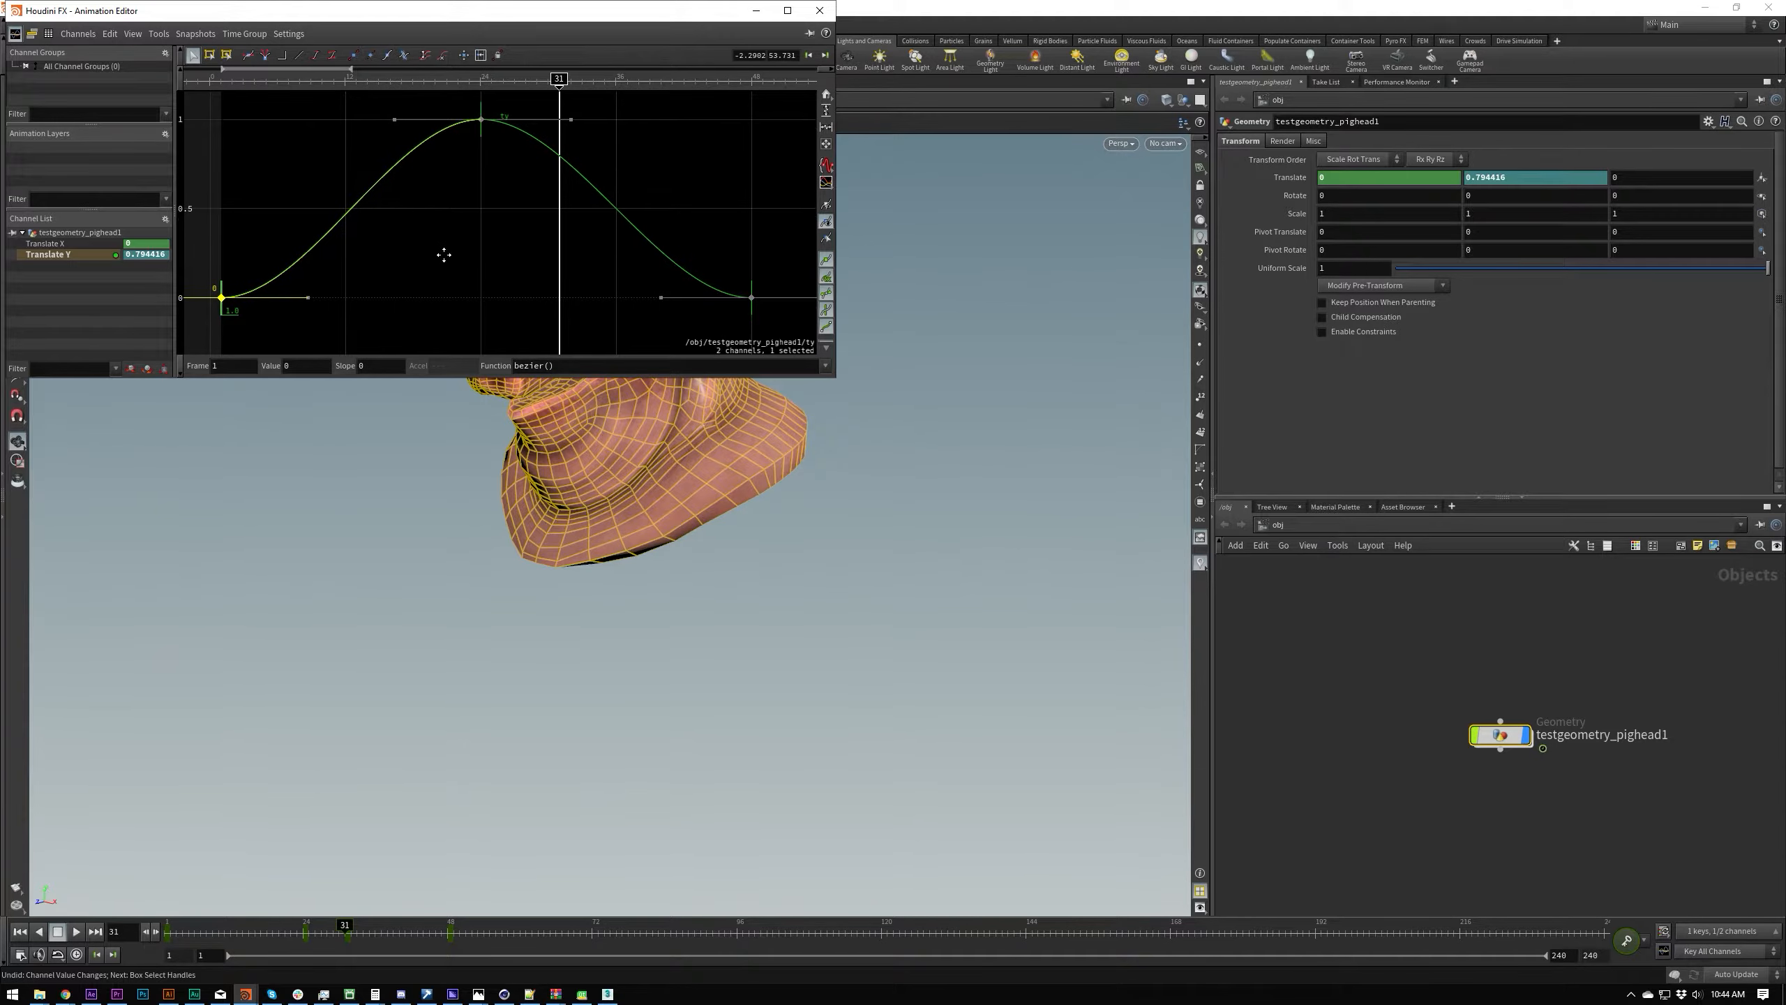
pyautogui.scroll(1, 432, 270)
pyautogui.scroll(-1, 449, 197)
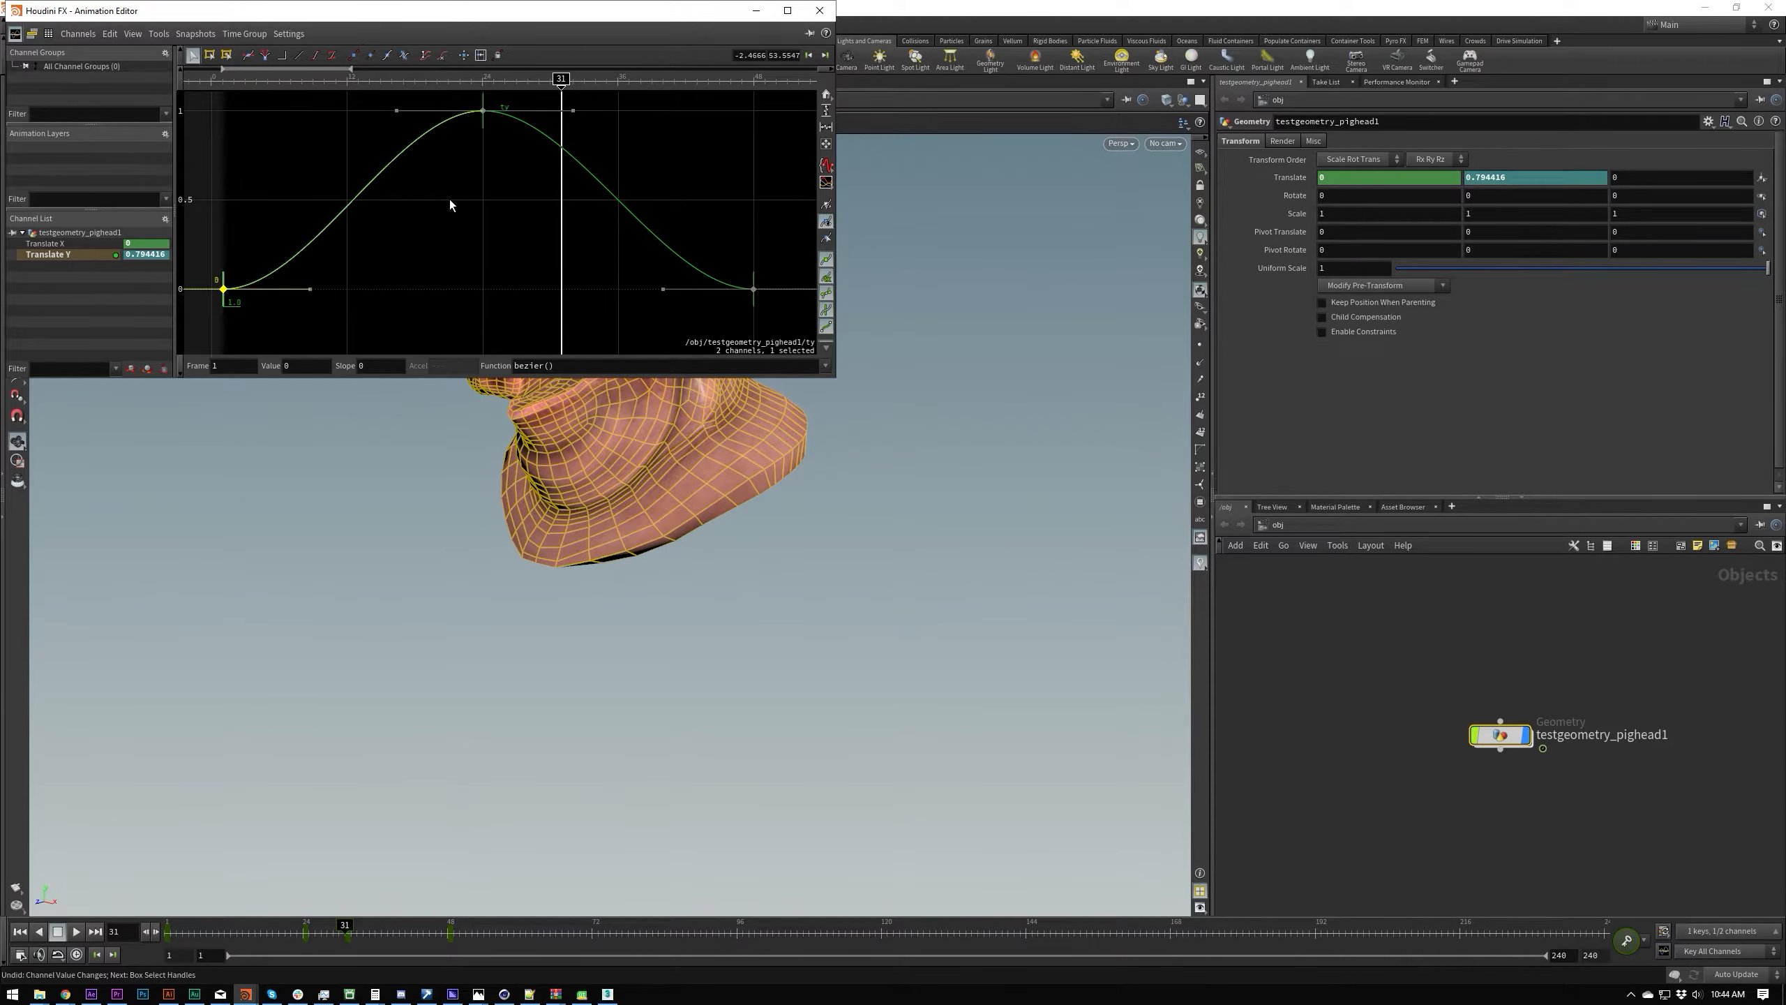
# Step: Restore and enlarge the Animation Editor window over the viewport, and fit the whole Translate Y curve in the graph
pyautogui.doubleClick(494, 14)
pyautogui.moveTo(692, 5); pyautogui.dragTo(603, 132)
pyautogui.moveTo(1018, 503); pyautogui.dragTo(1159, 622)
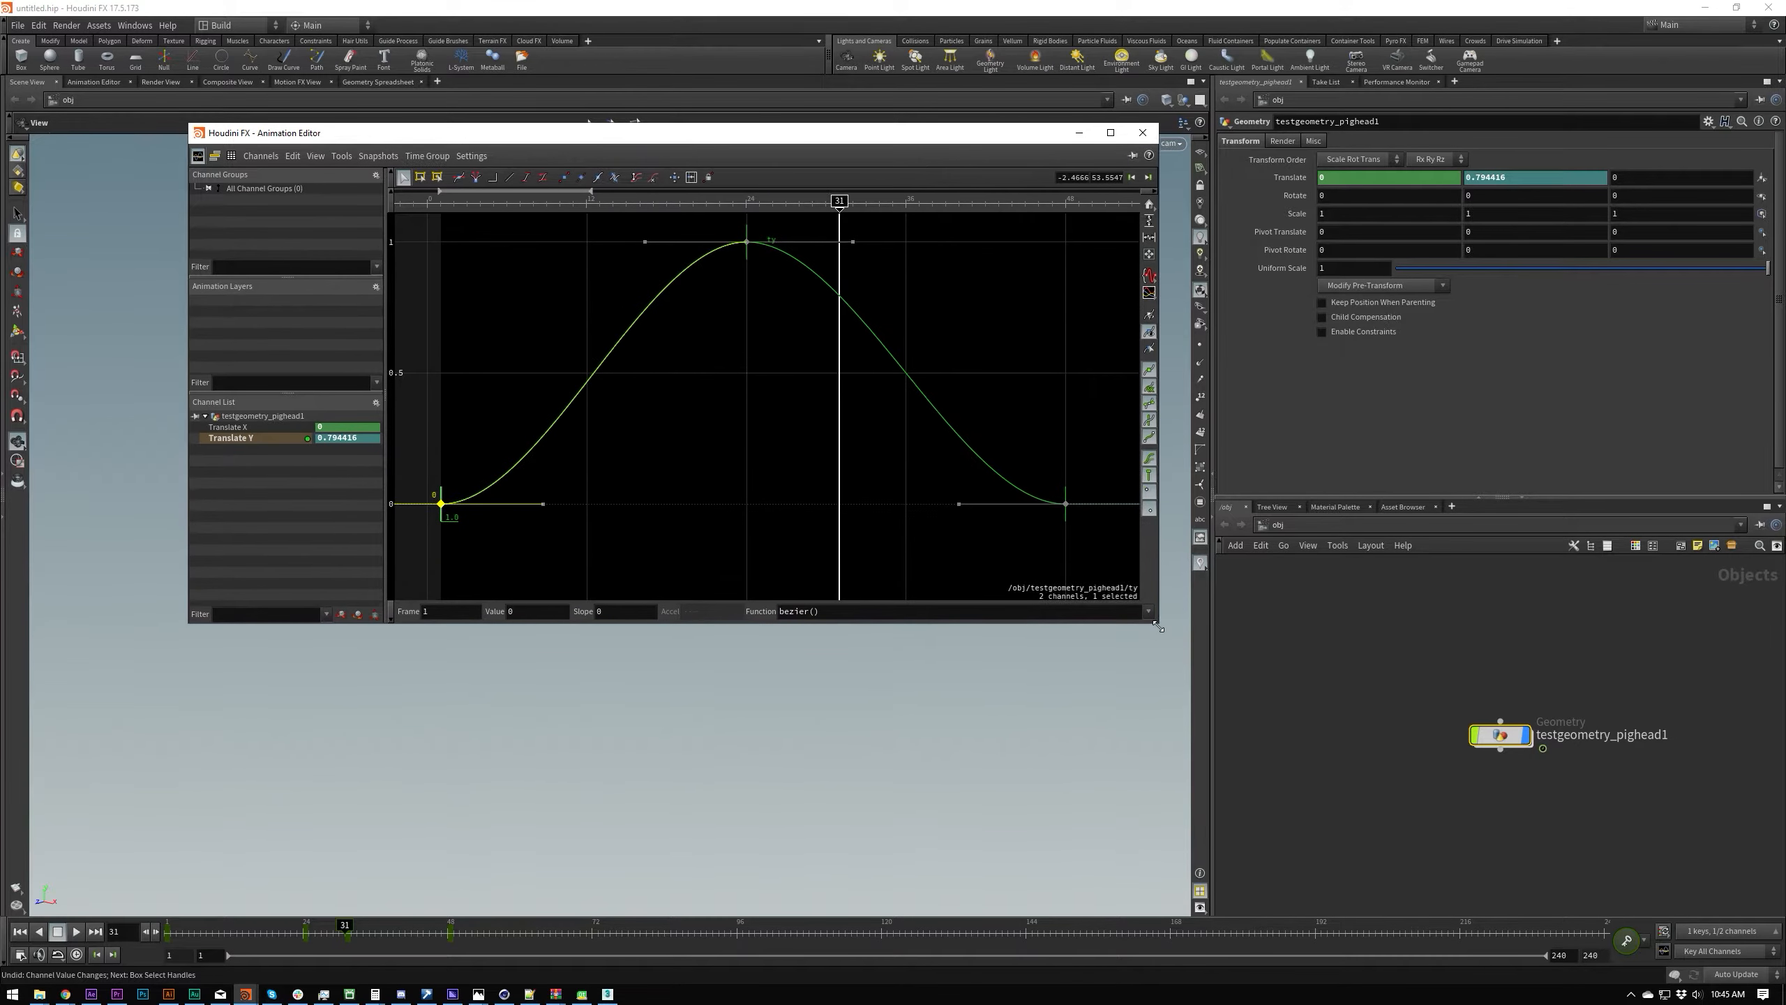
pyautogui.moveTo(653, 138); pyautogui.dragTo(525, 135)
pyautogui.click(554, 412)
pyautogui.press('h')
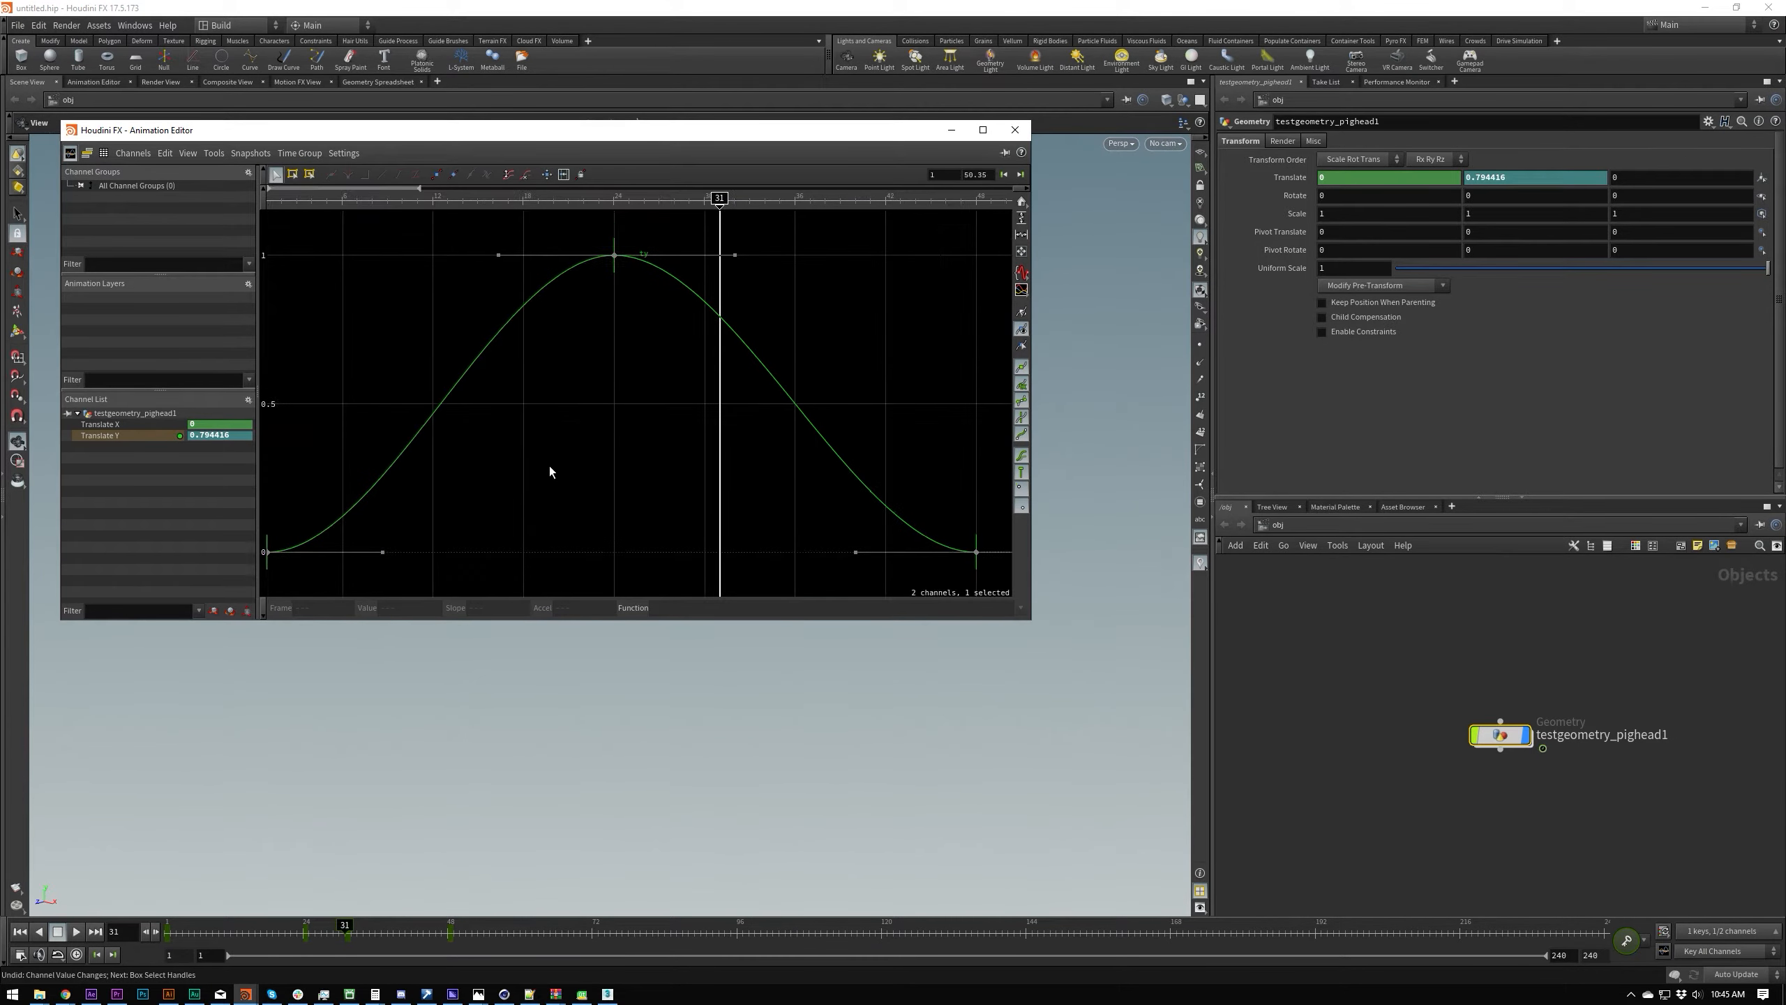
# Step: Select the Translate Y key at frame 1 with its handle, try changing its slope, and undo the change
pyautogui.hotkey('ctrl', 'a')
pyautogui.moveTo(471, 512); pyautogui.dragTo(285, 580)
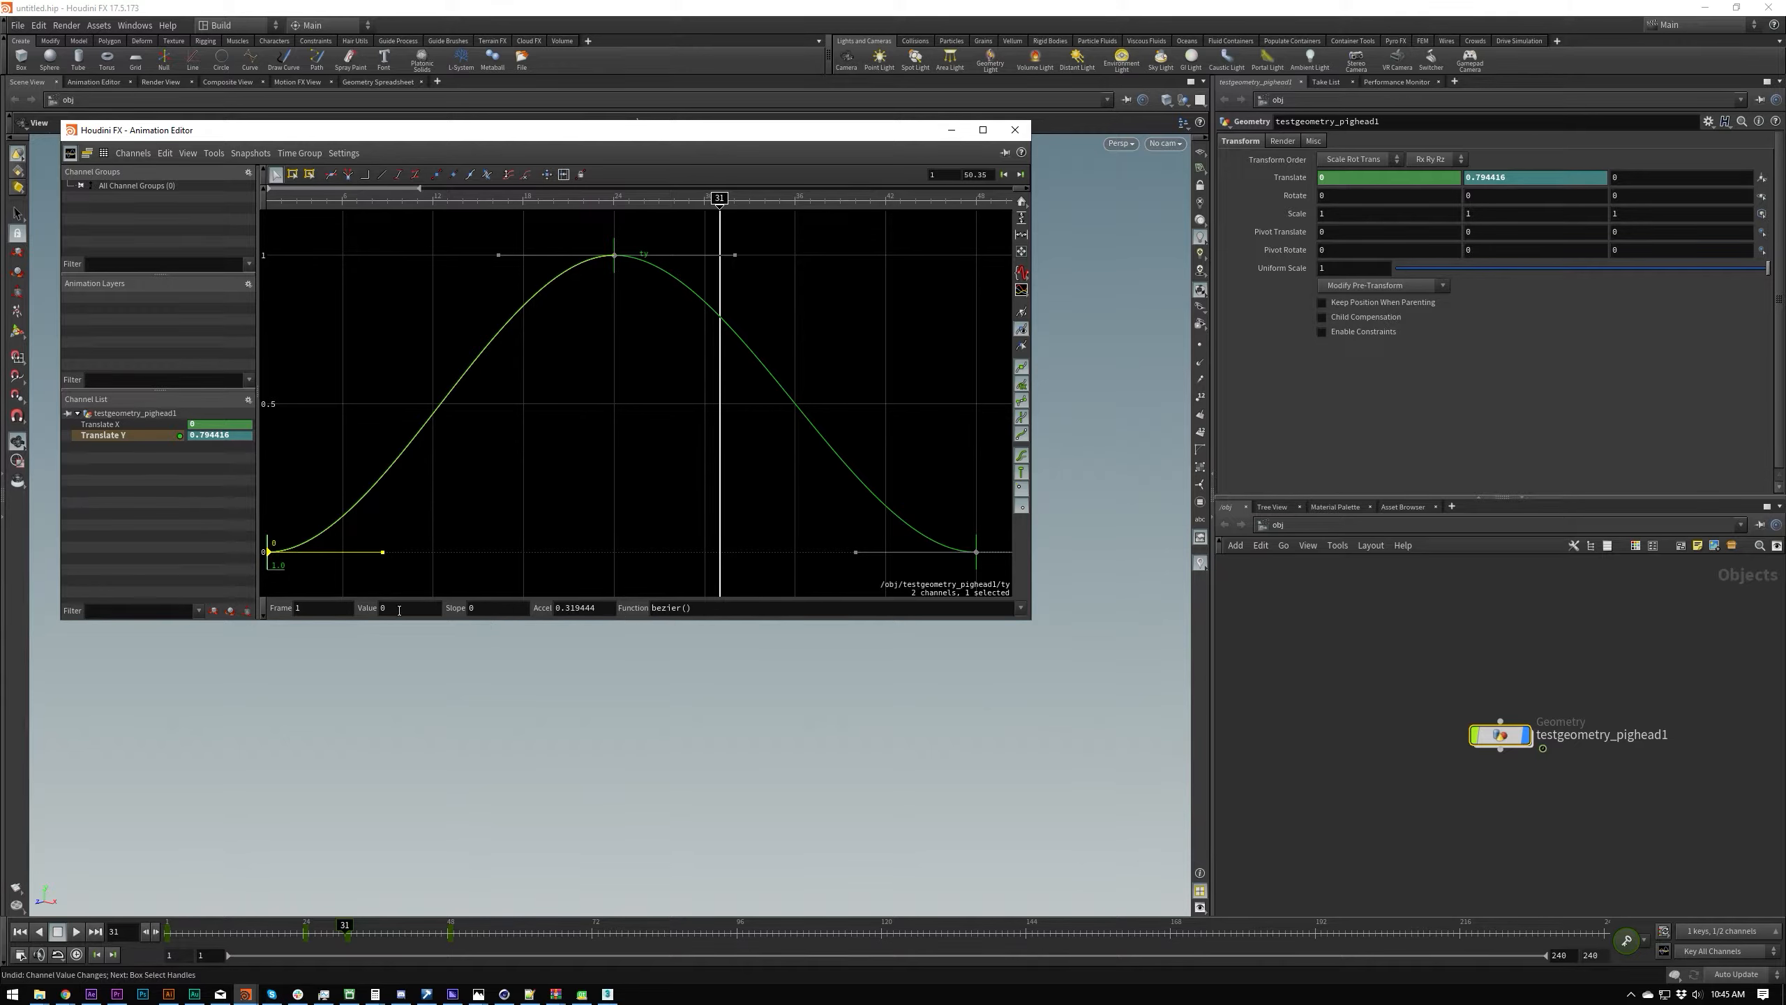
pyautogui.moveTo(515, 609)
pyautogui.mouseDown(button='middle')
pyautogui.moveTo(455, 594)
pyautogui.moveTo(543, 590)
pyautogui.mouseUp(button='middle')
pyautogui.hotkey('ctrl', 'z')
# Step: Select only the tangent of the frame 1 key, try altering its slope again, and undo the change
pyautogui.click(284, 547)
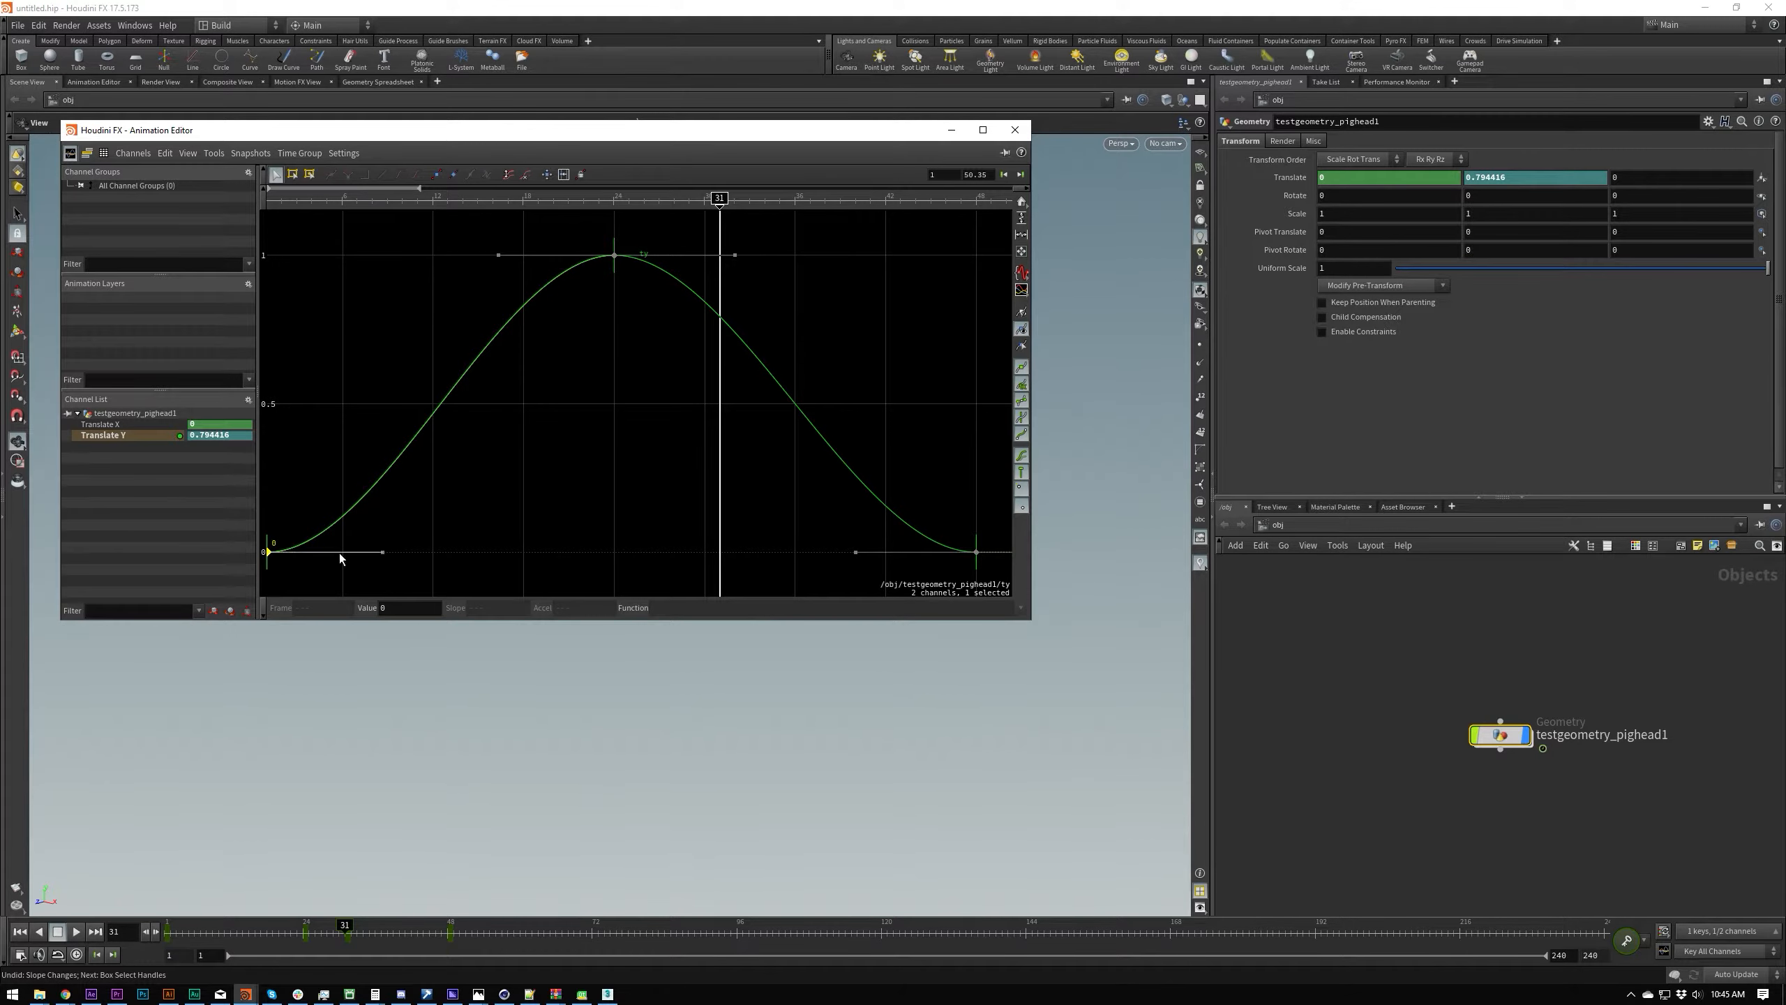
pyautogui.click(363, 561)
pyautogui.click(361, 554)
pyautogui.moveTo(508, 607); pyautogui.dragTo(554, 607, button='middle')
pyautogui.hotkey('ctrl', 'z')
# Step: Try lengthening the frame 1 key's tangent handle in the graph, undo it, and clear the selection
pyautogui.click(270, 554)
pyautogui.moveTo(383, 549); pyautogui.dragTo(461, 551)
pyautogui.hotkey('ctrl', 'z')
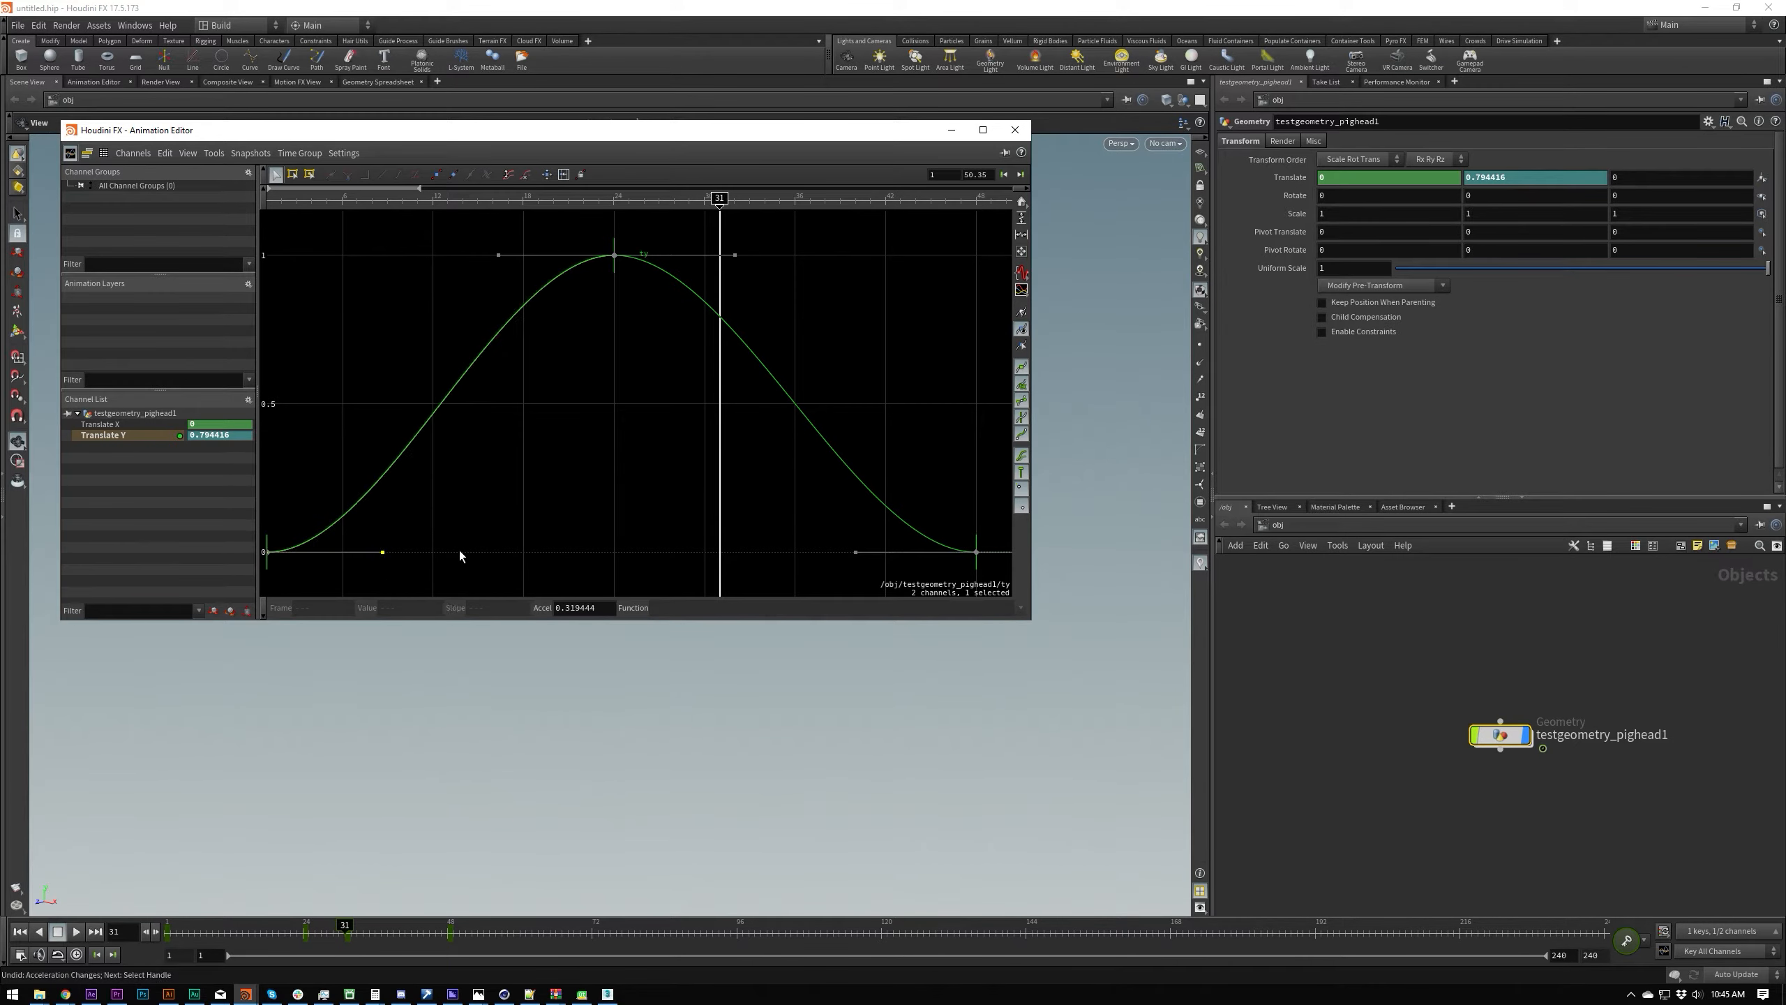
pyautogui.click(450, 550)
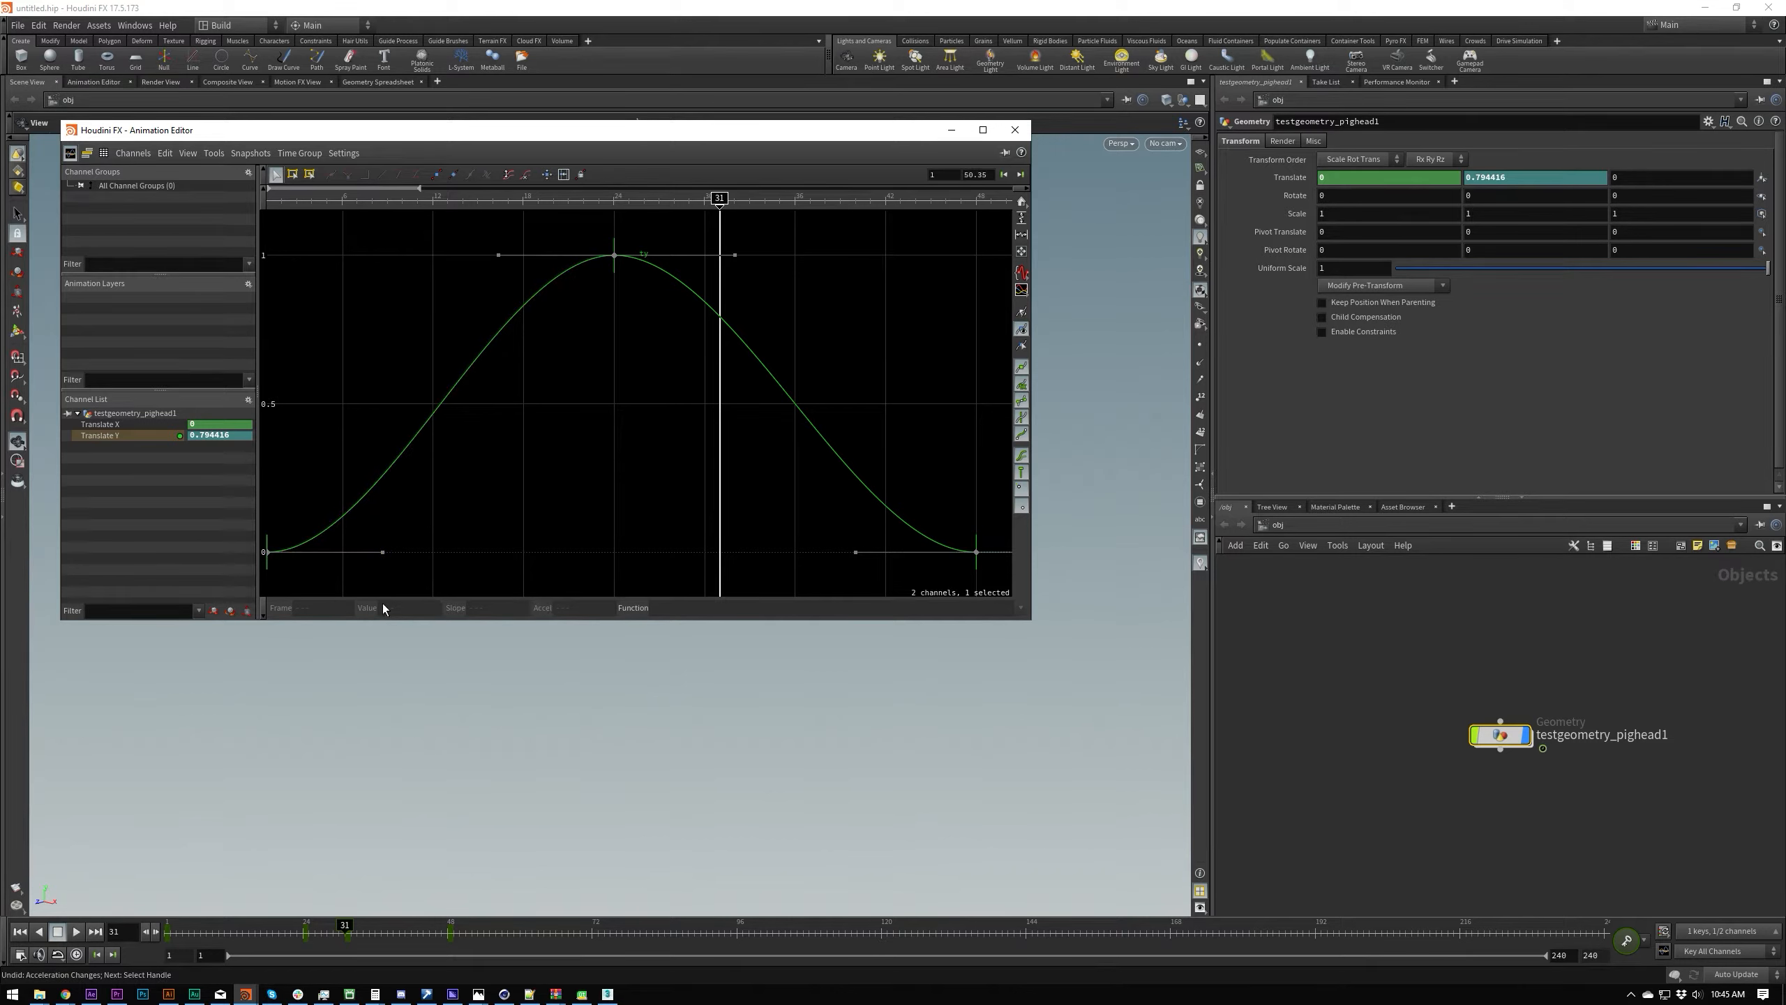
# Step: Try changing the acceleration of the frame 1 handle and of all Translate Y keys together, undoing the changes
pyautogui.click(382, 555)
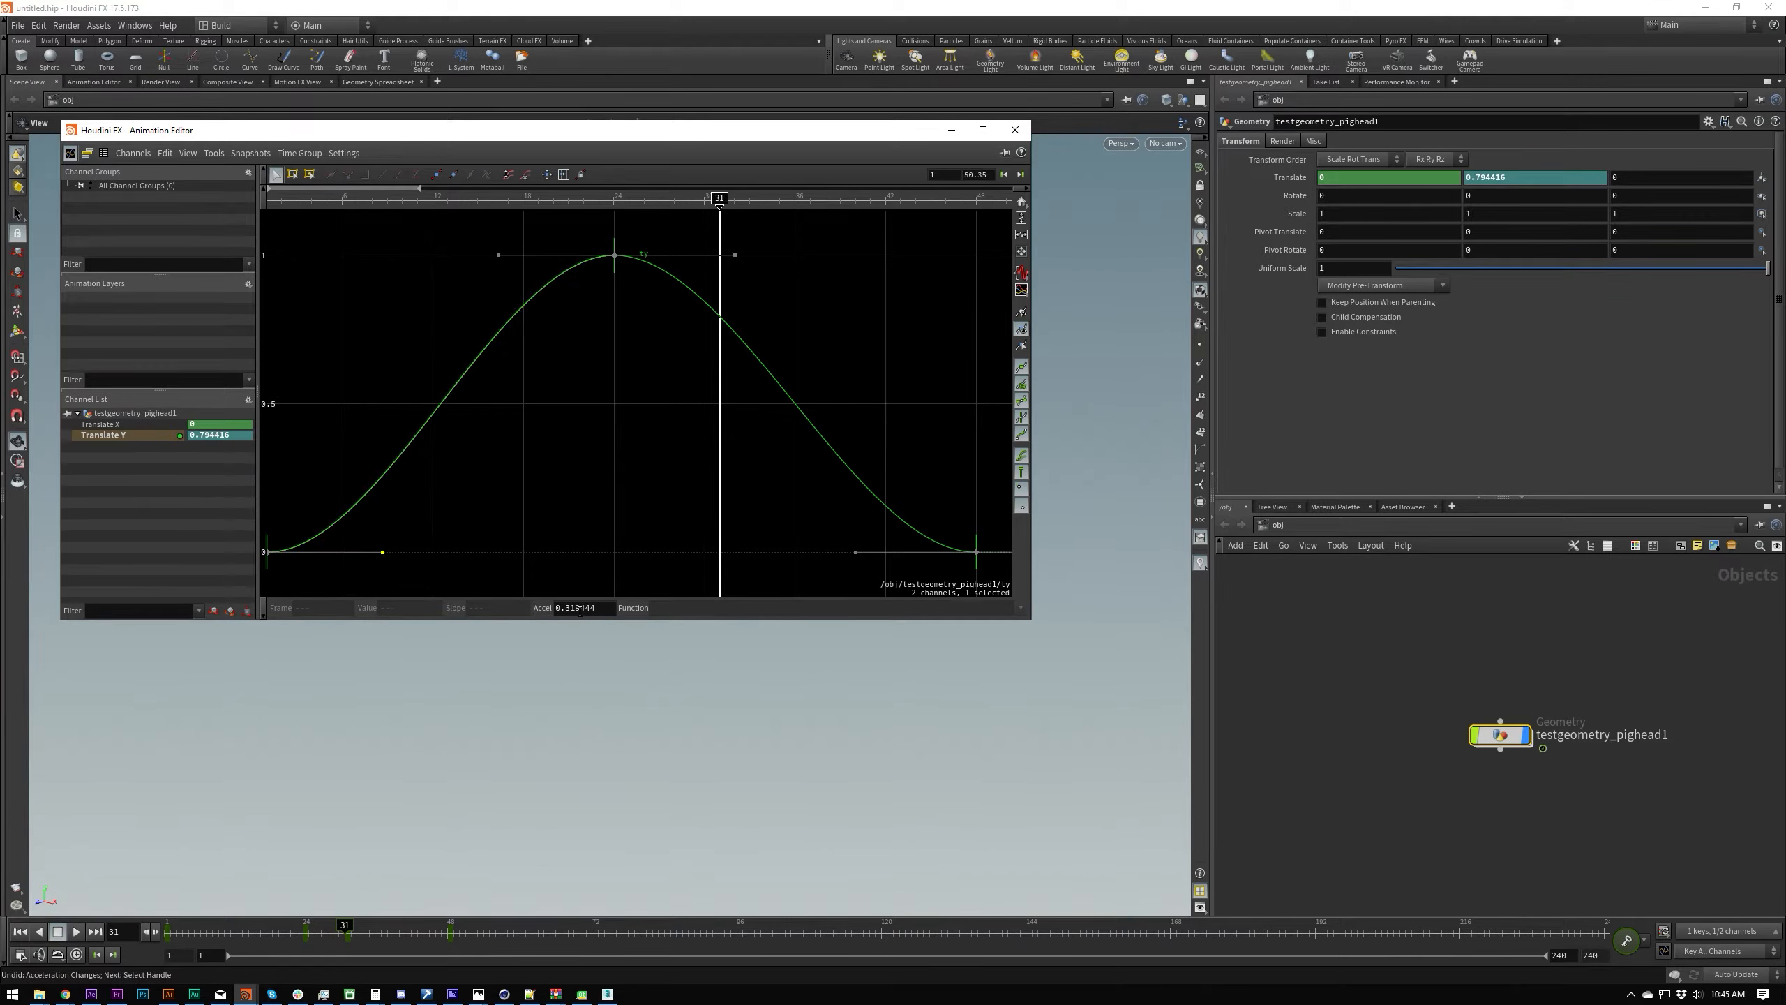
pyautogui.moveTo(578, 610)
pyautogui.mouseDown(button='middle')
pyautogui.moveTo(611, 607)
pyautogui.moveTo(569, 612)
pyautogui.mouseUp(button='middle')
pyautogui.click(489, 464)
pyautogui.hotkey('ctrl', 'a')
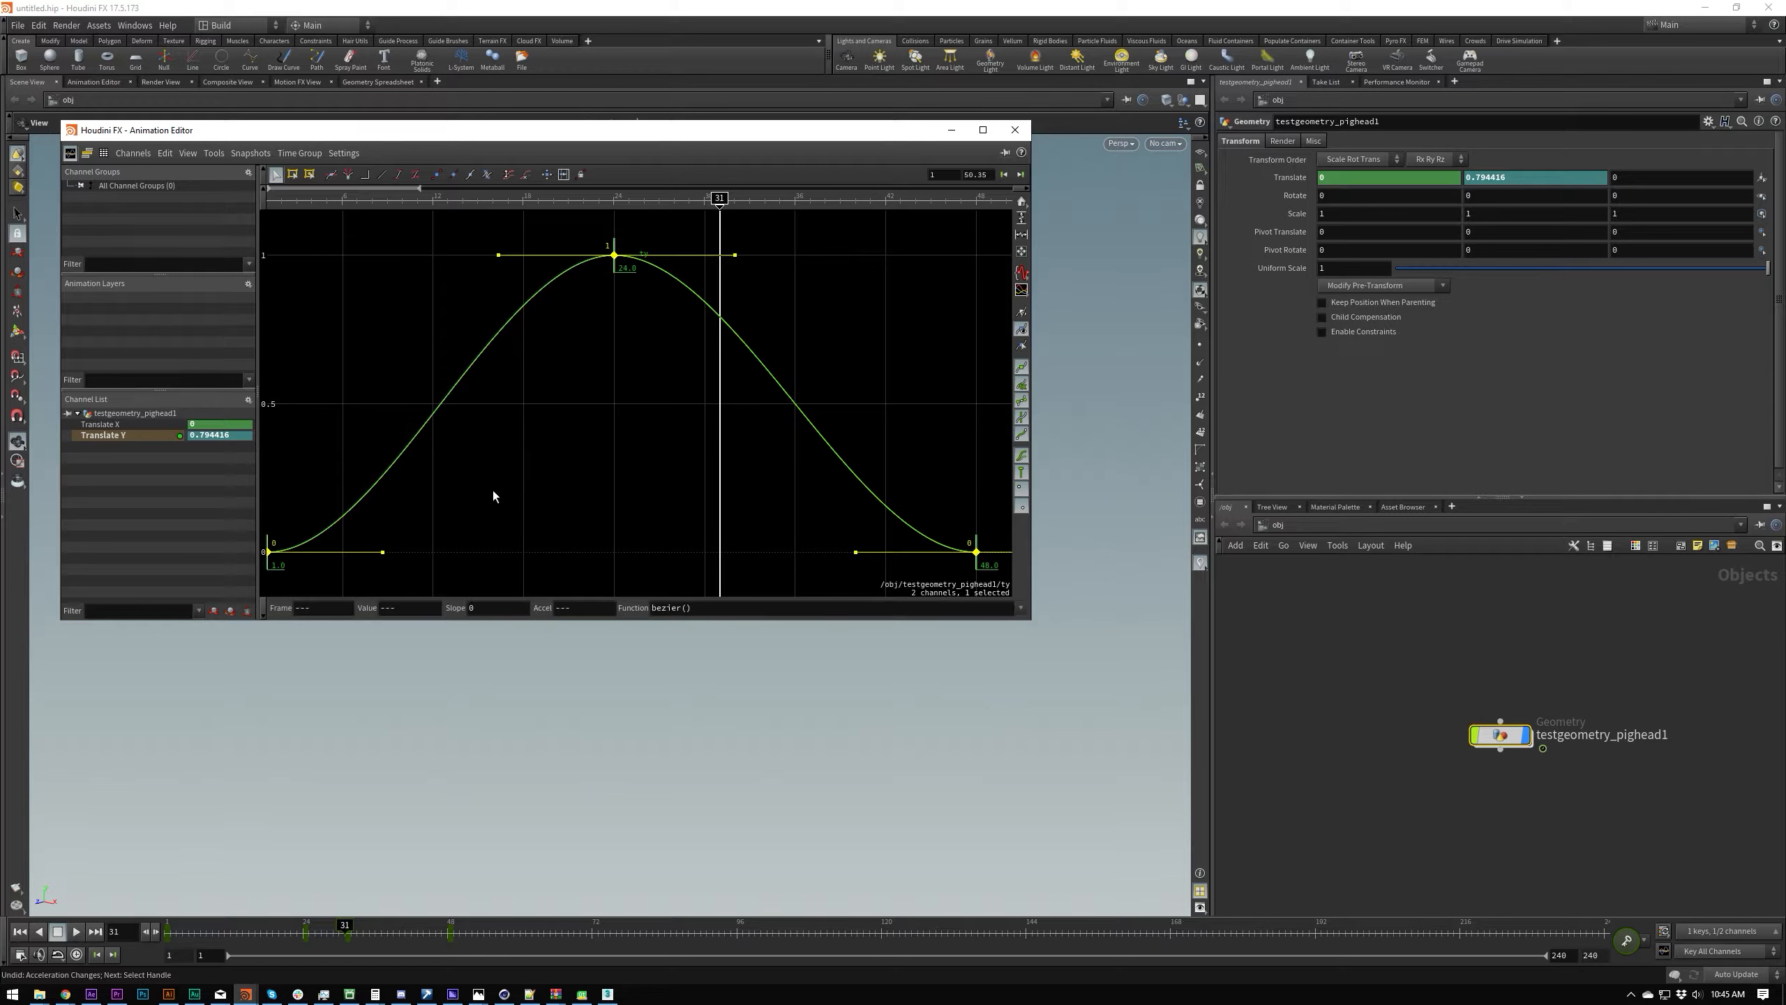
pyautogui.moveTo(584, 615); pyautogui.dragTo(643, 617, button='middle')
pyautogui.hotkey('ctrl', 'z')
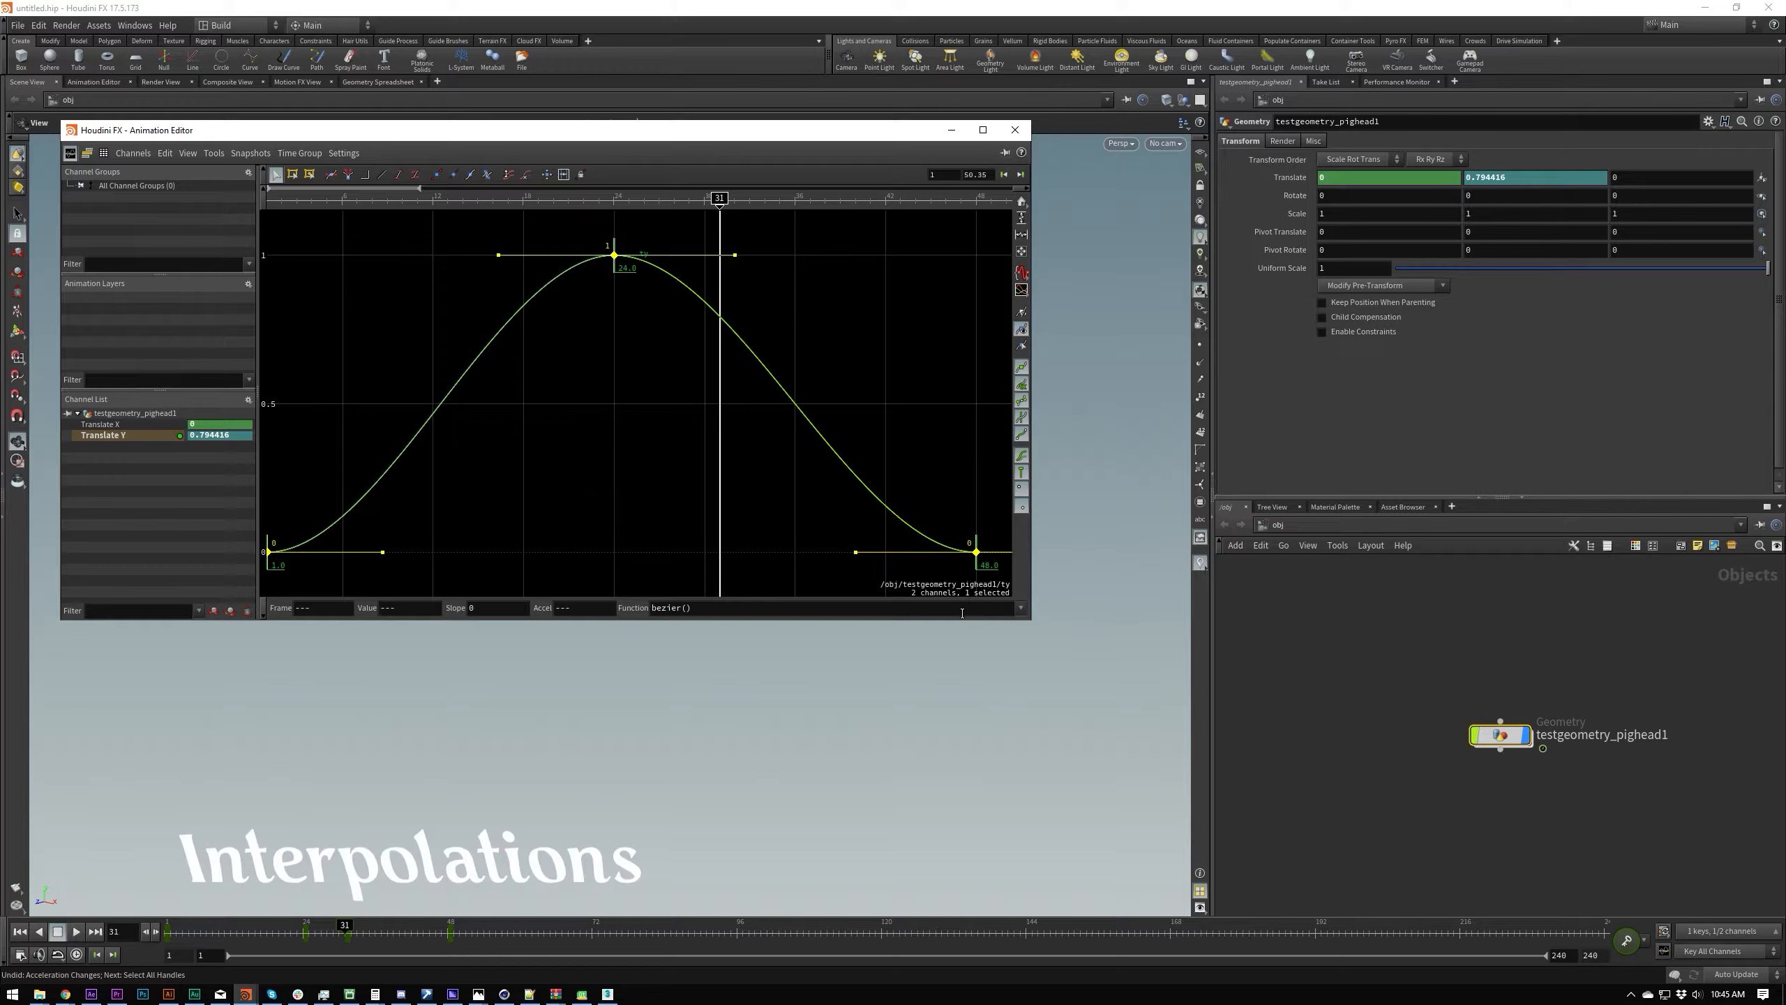
# Step: Set the function of all selected Translate Y keys to constant() and scrub back to frame 12 to preview the motion
pyautogui.click(1019, 607)
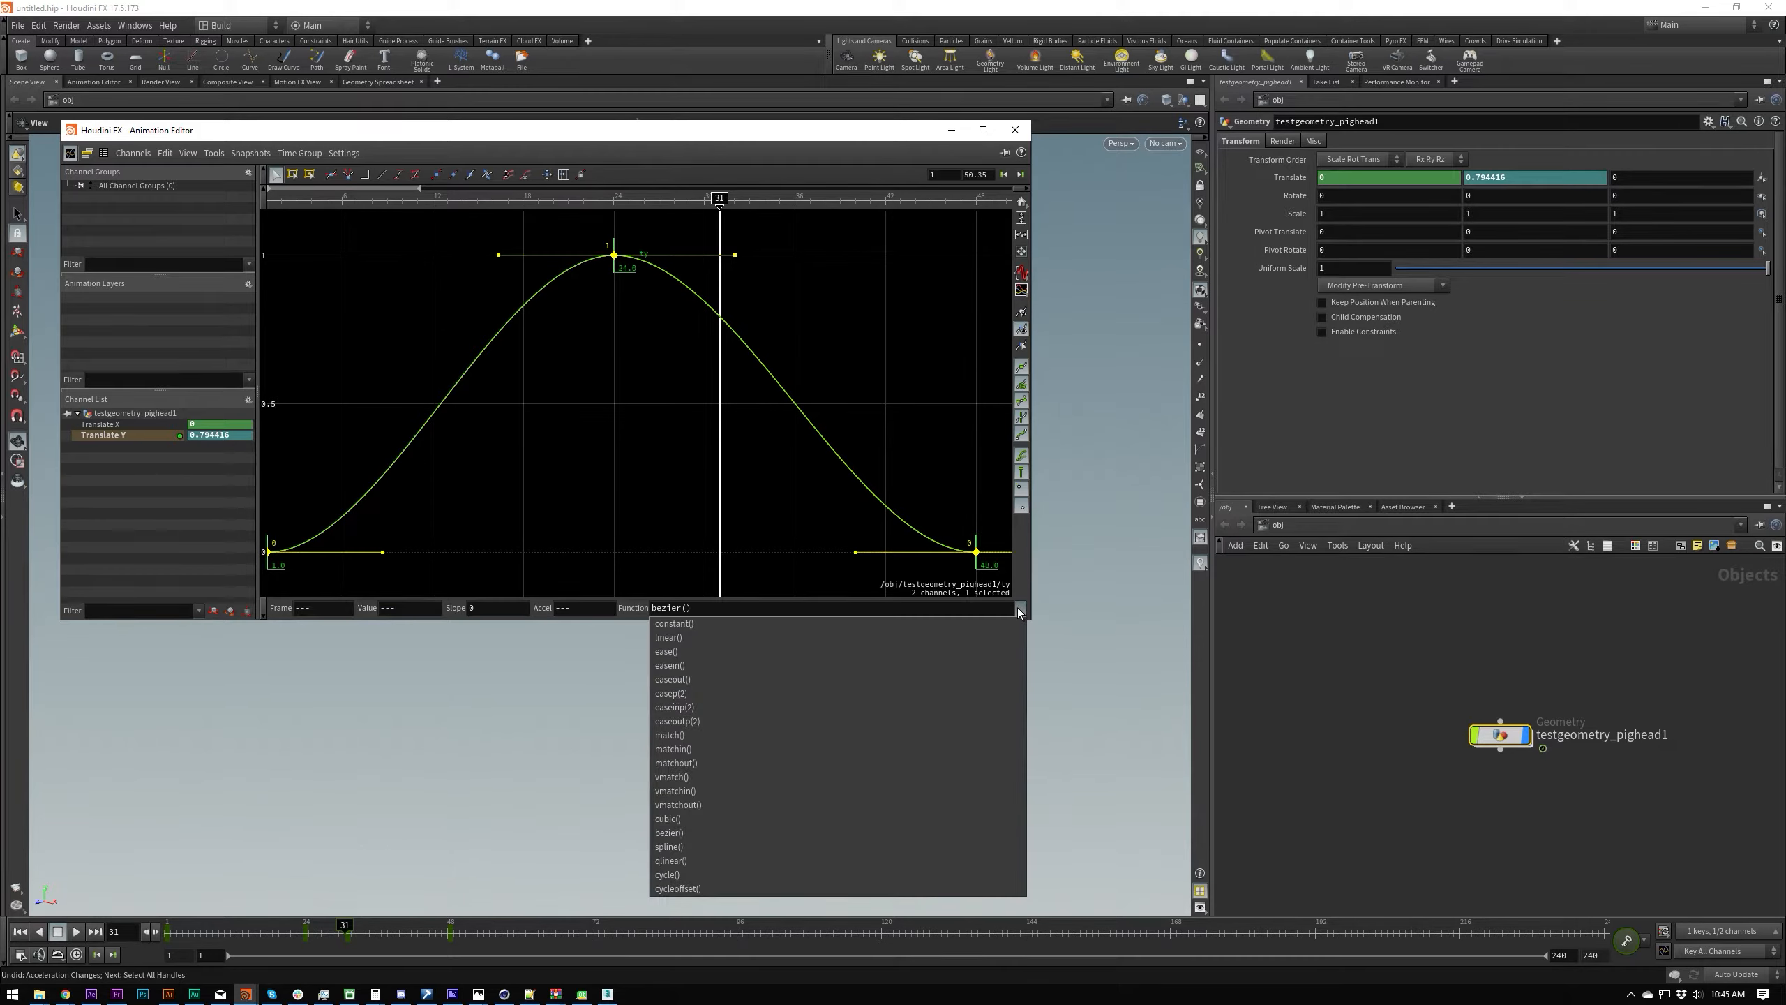
pyautogui.click(695, 623)
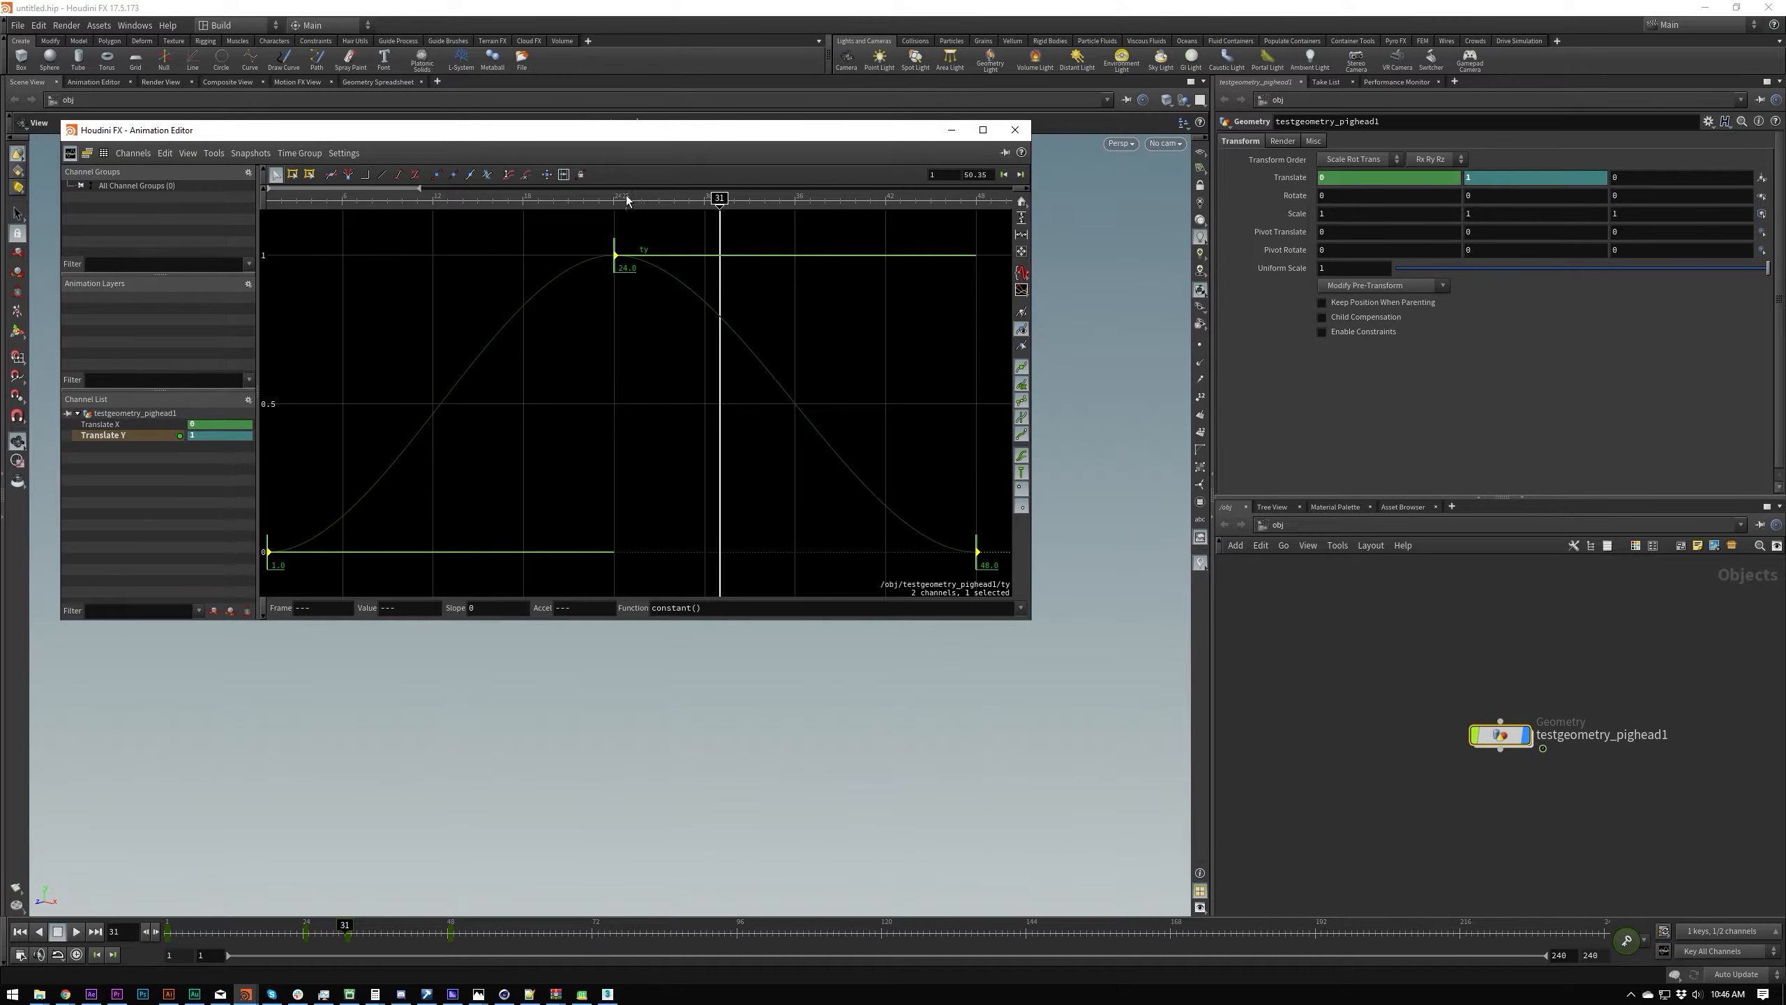
pyautogui.moveTo(665, 137); pyautogui.dragTo(768, 486)
pyautogui.moveTo(821, 553); pyautogui.dragTo(534, 560)
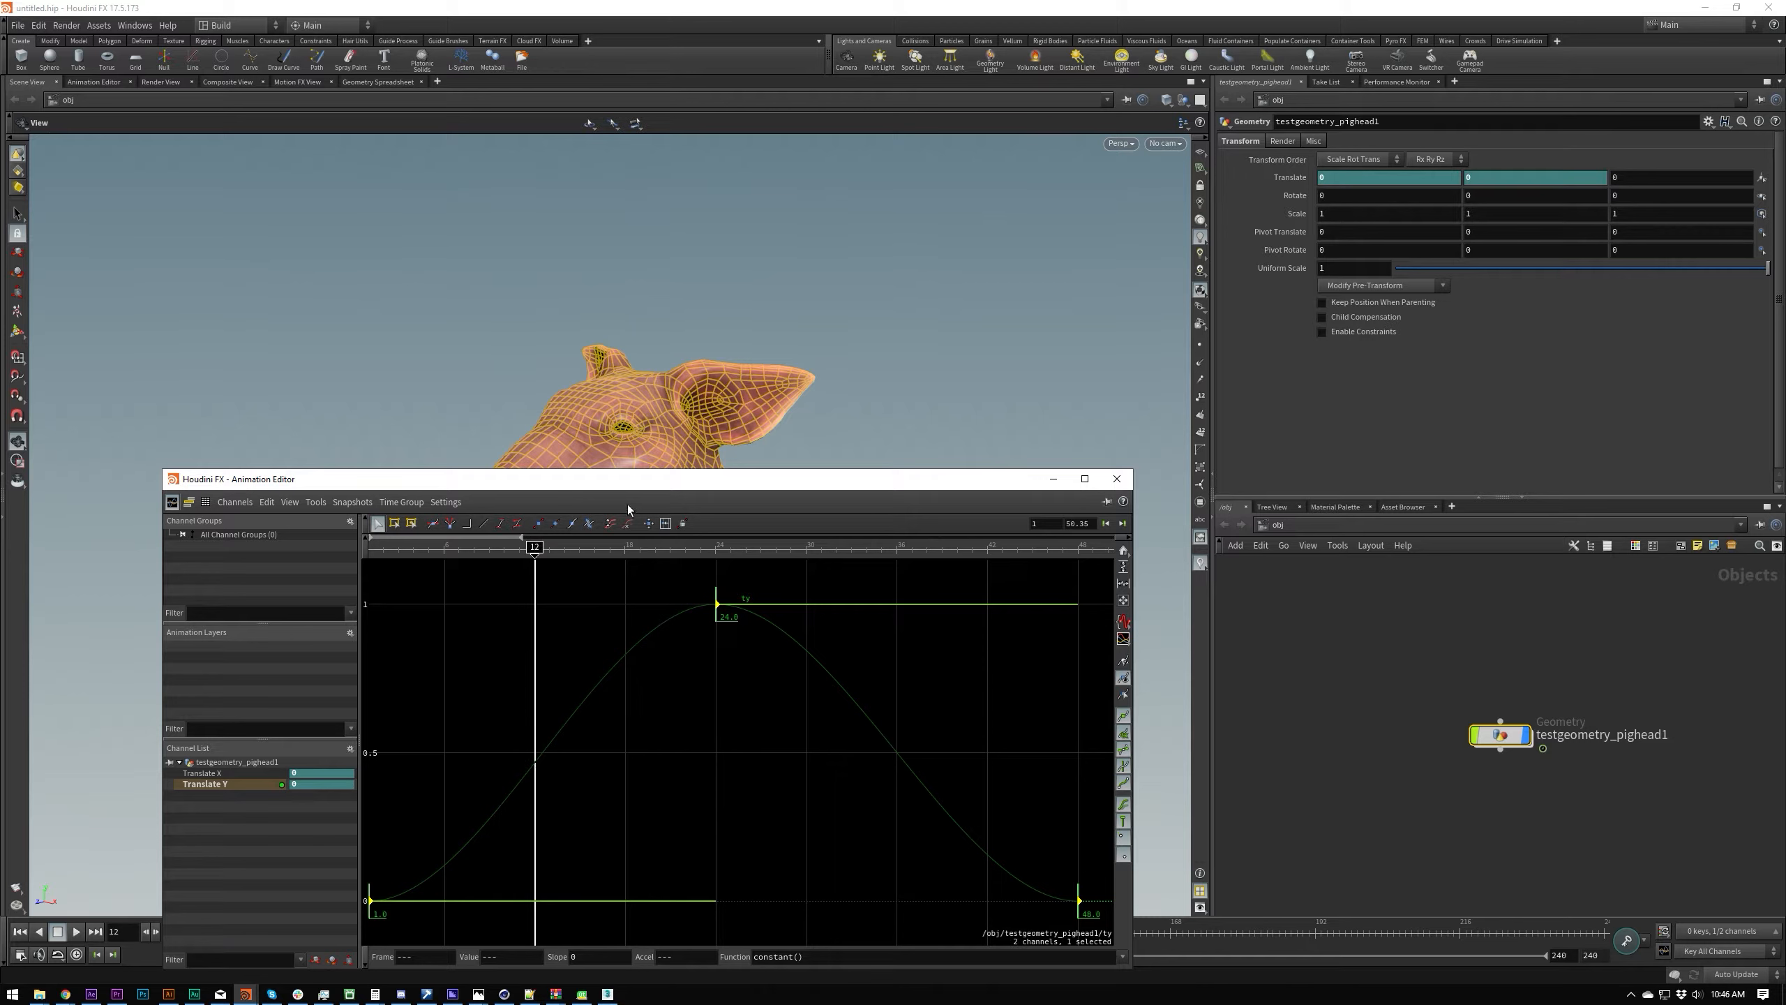
# Step: Reselect all Translate Y keys and set their interpolation function to linear()
pyautogui.moveTo(653, 481); pyautogui.dragTo(586, 217)
pyautogui.click(864, 626)
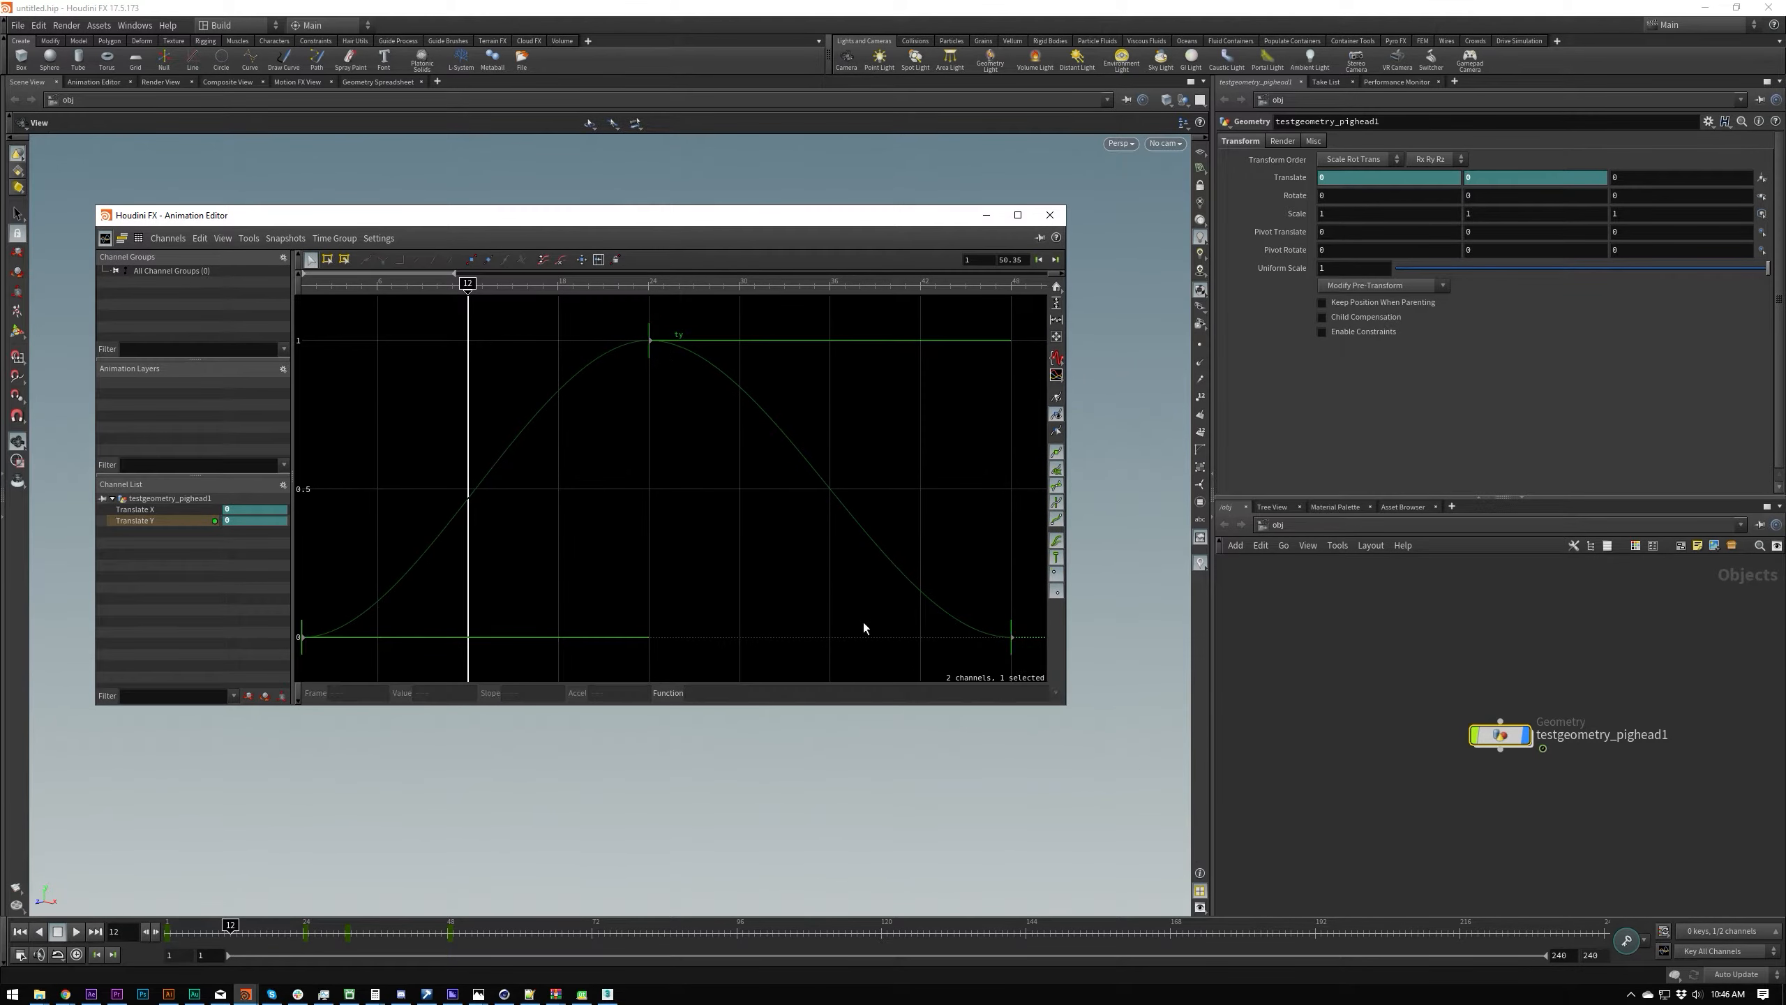
pyautogui.hotkey('ctrl', 'a')
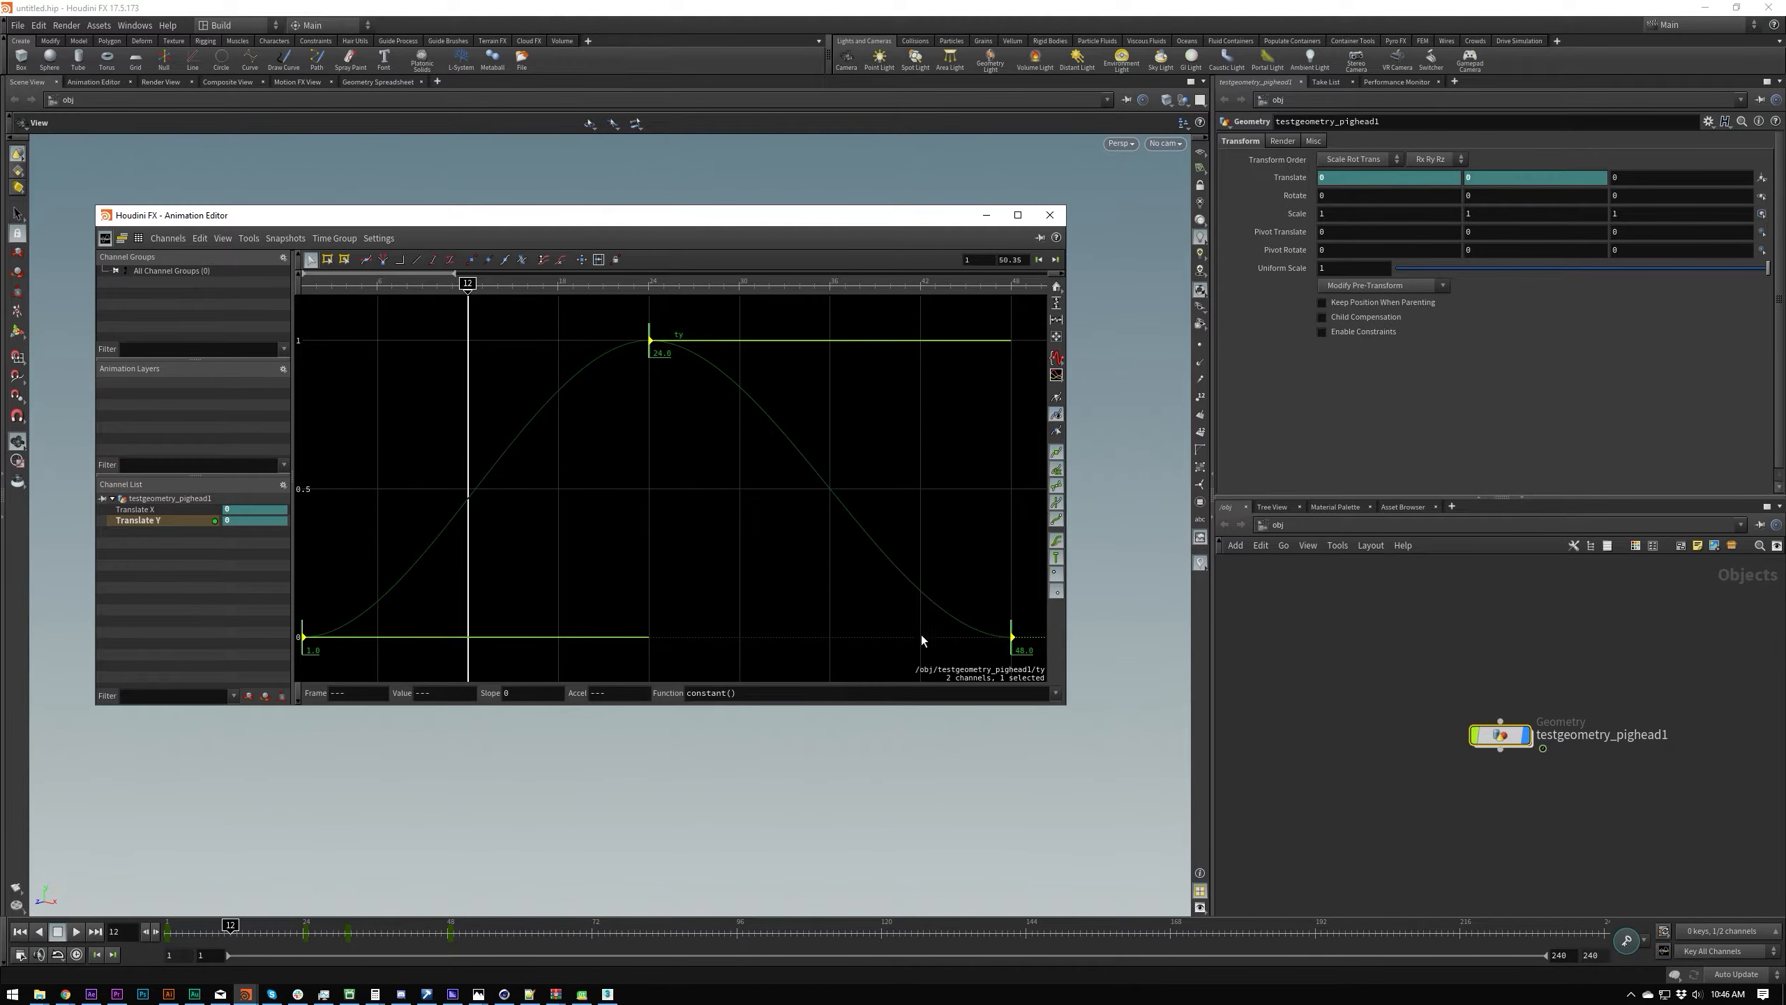
pyautogui.click(1055, 696)
pyautogui.click(996, 724)
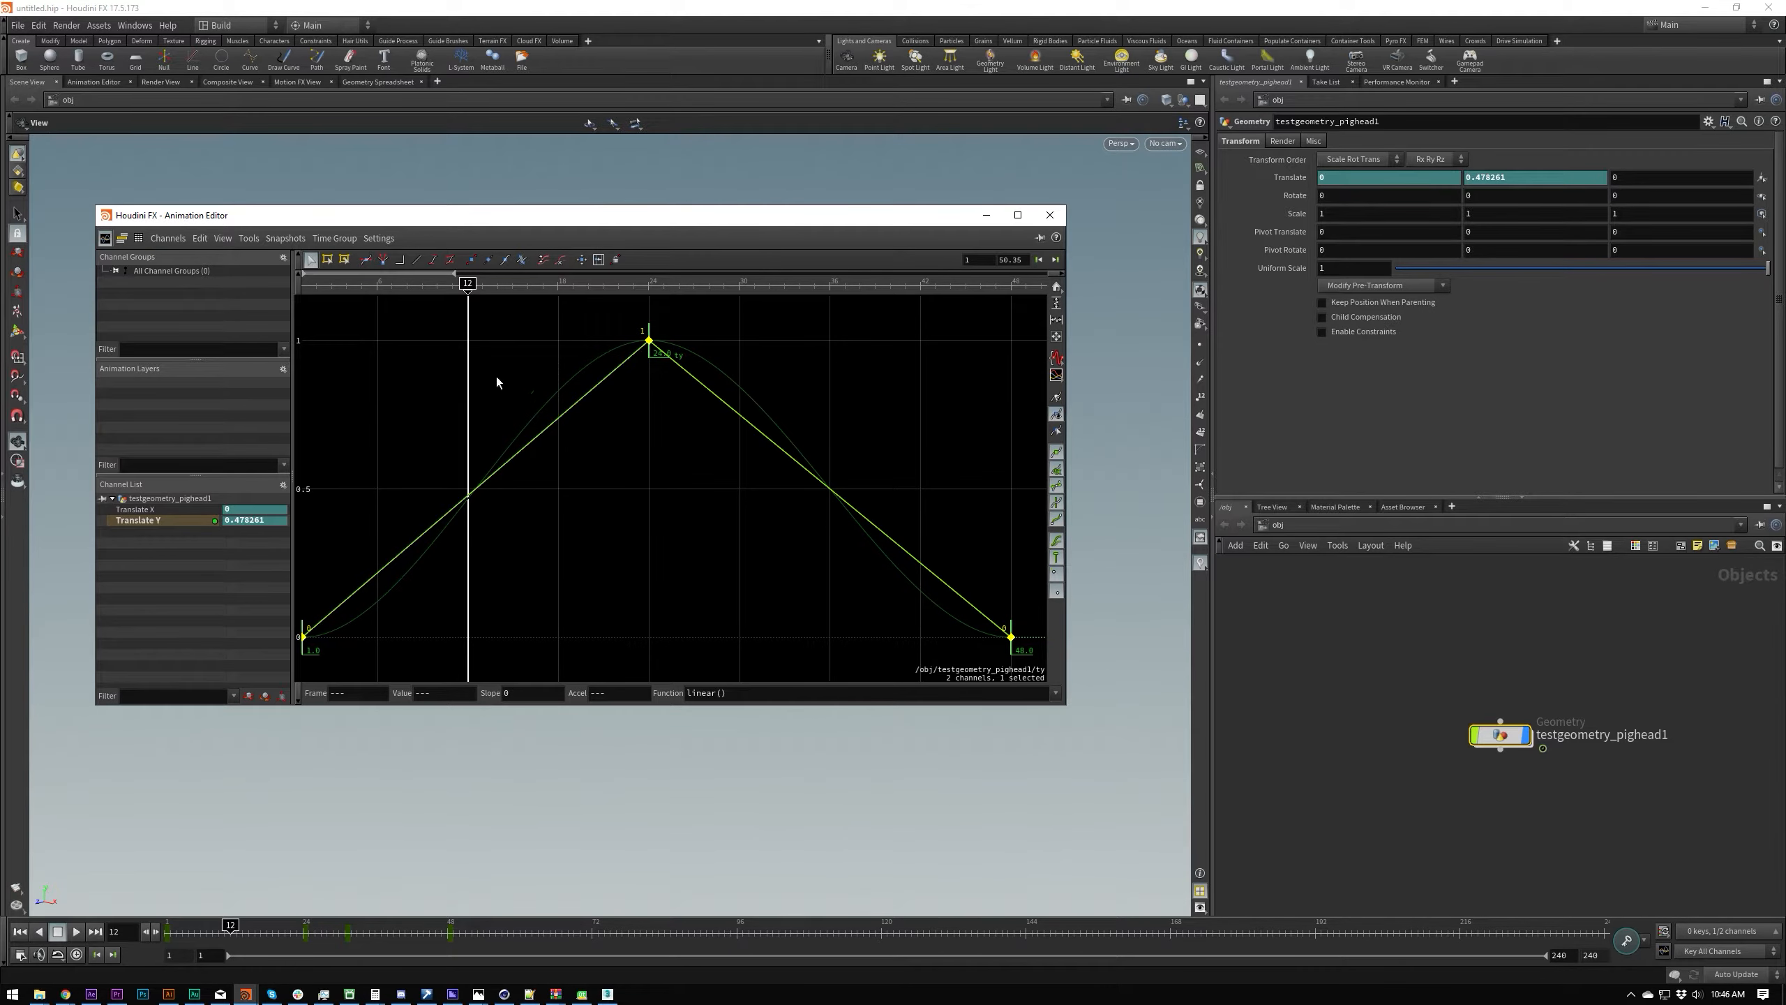
# Step: Move the Animation Editor clear of the pig head, then scrub and play the linear animation, finishing at frame 1
pyautogui.moveTo(478, 281); pyautogui.dragTo(455, 381)
pyautogui.moveTo(577, 217); pyautogui.dragTo(847, 434)
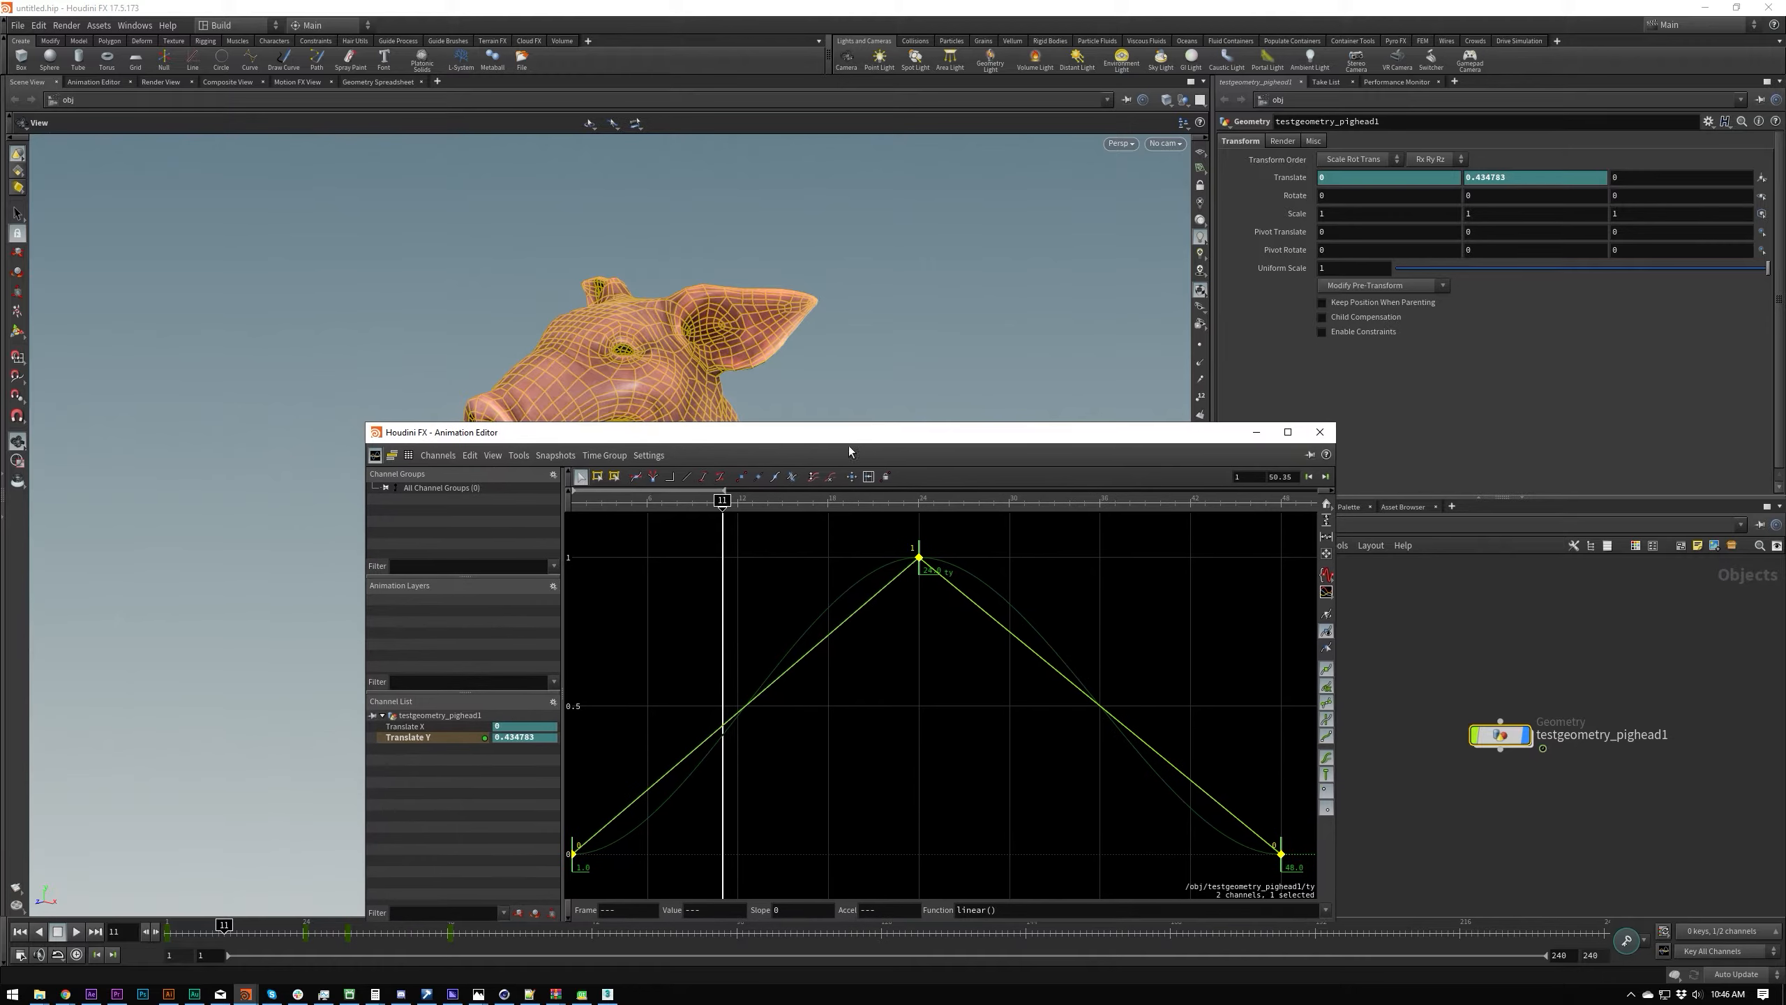
pyautogui.moveTo(765, 527); pyautogui.dragTo(702, 542)
pyautogui.press('Up')
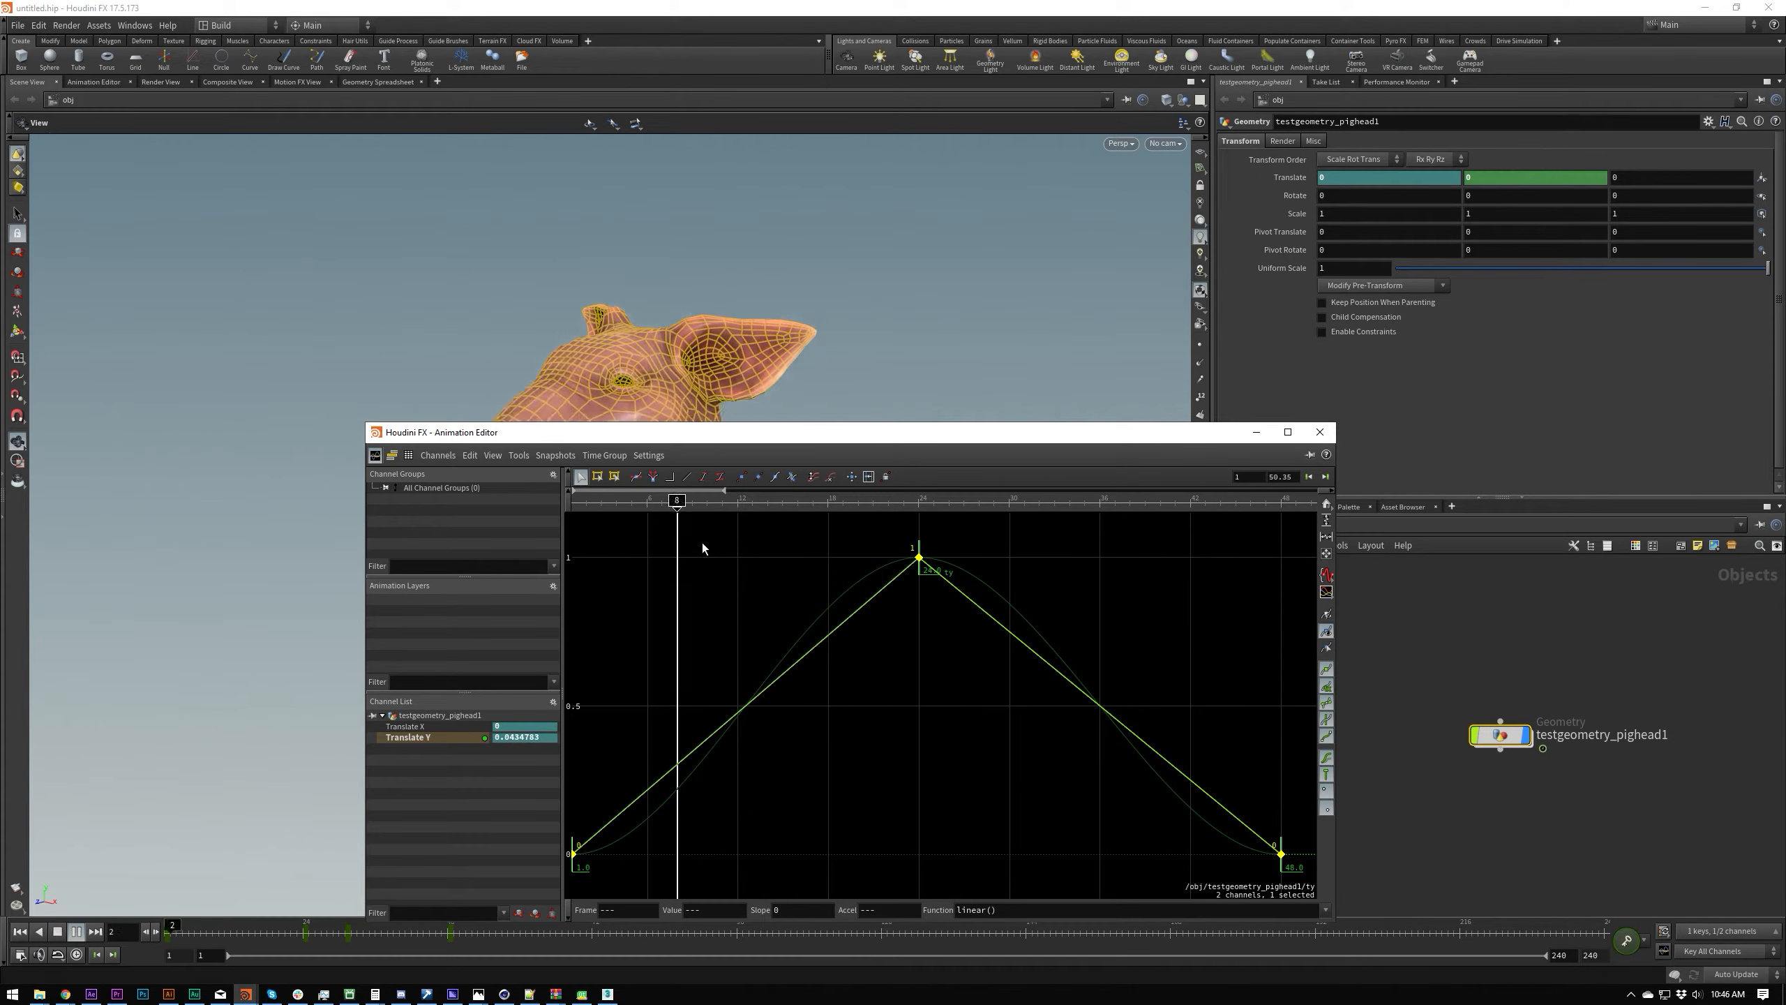
pyautogui.hotkey('ctrl', 'Up')
pyautogui.press('Up')
pyautogui.hotkey('ctrl', 'Up')
pyautogui.press('Up')
pyautogui.hotkey('ctrl', 'Up')
pyautogui.moveTo(805, 432); pyautogui.dragTo(602, 221)
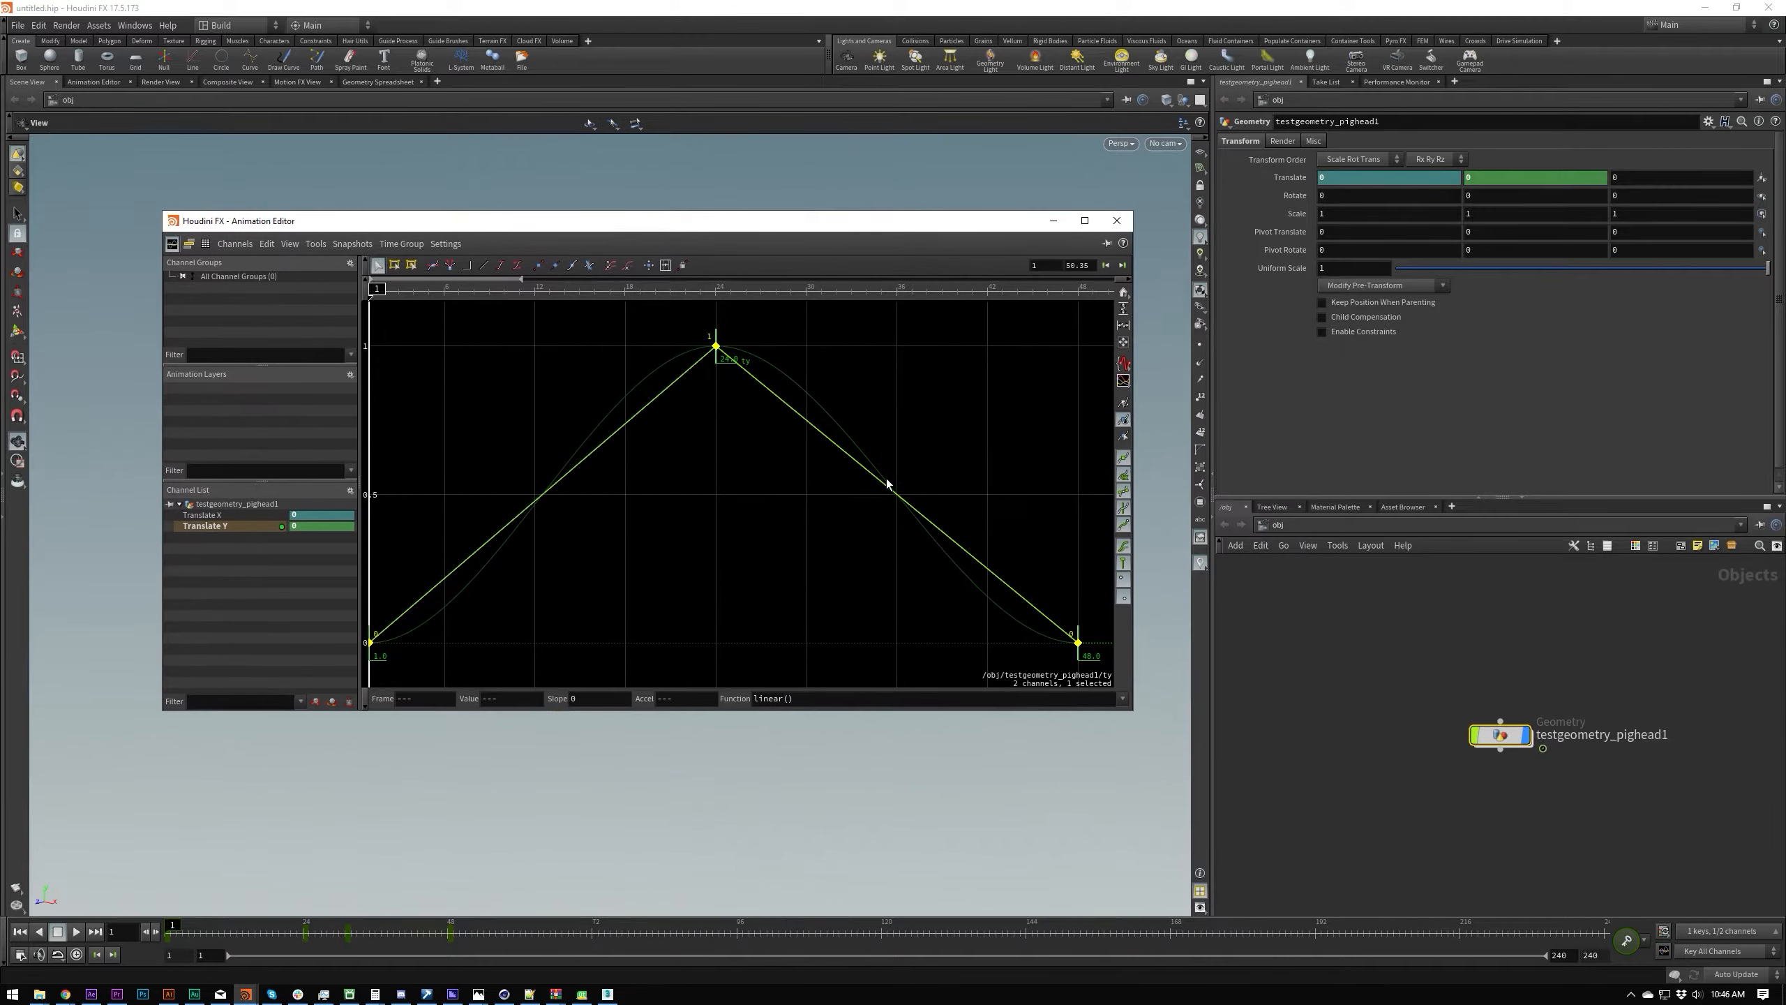
# Step: Set the function of all Translate Y keys to bezier() and look over the list of other interpolation functions
pyautogui.click(1123, 697)
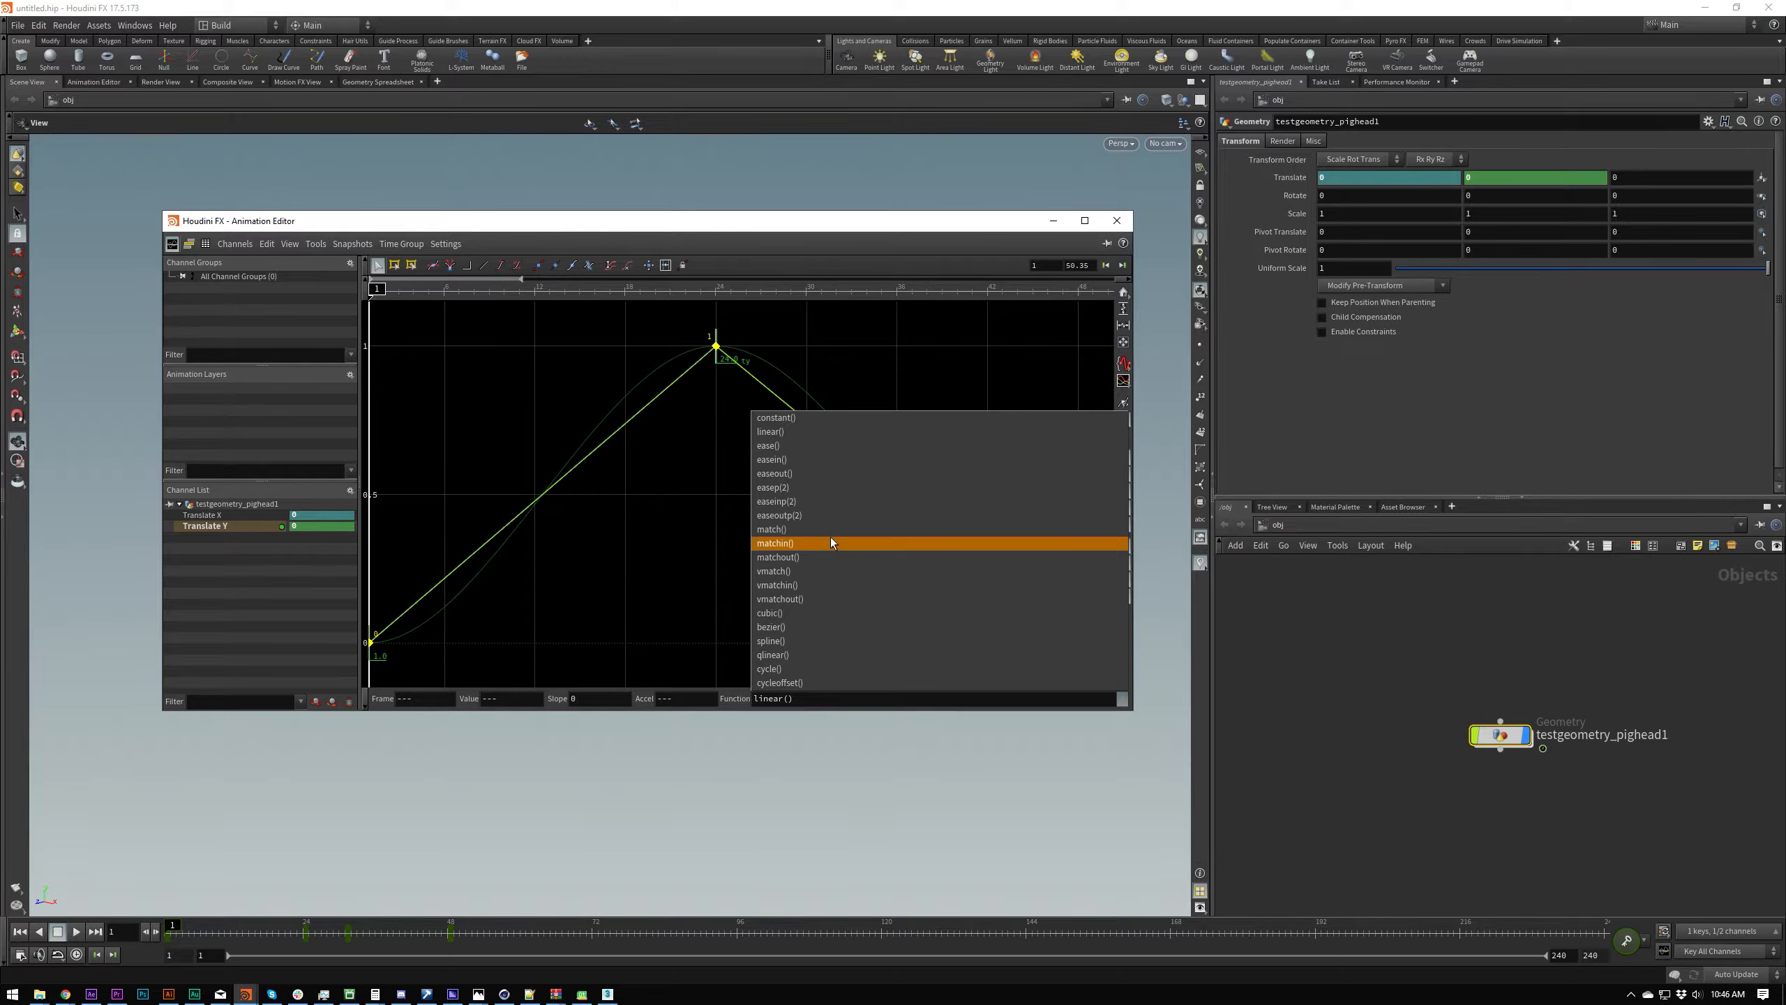
pyautogui.click(815, 632)
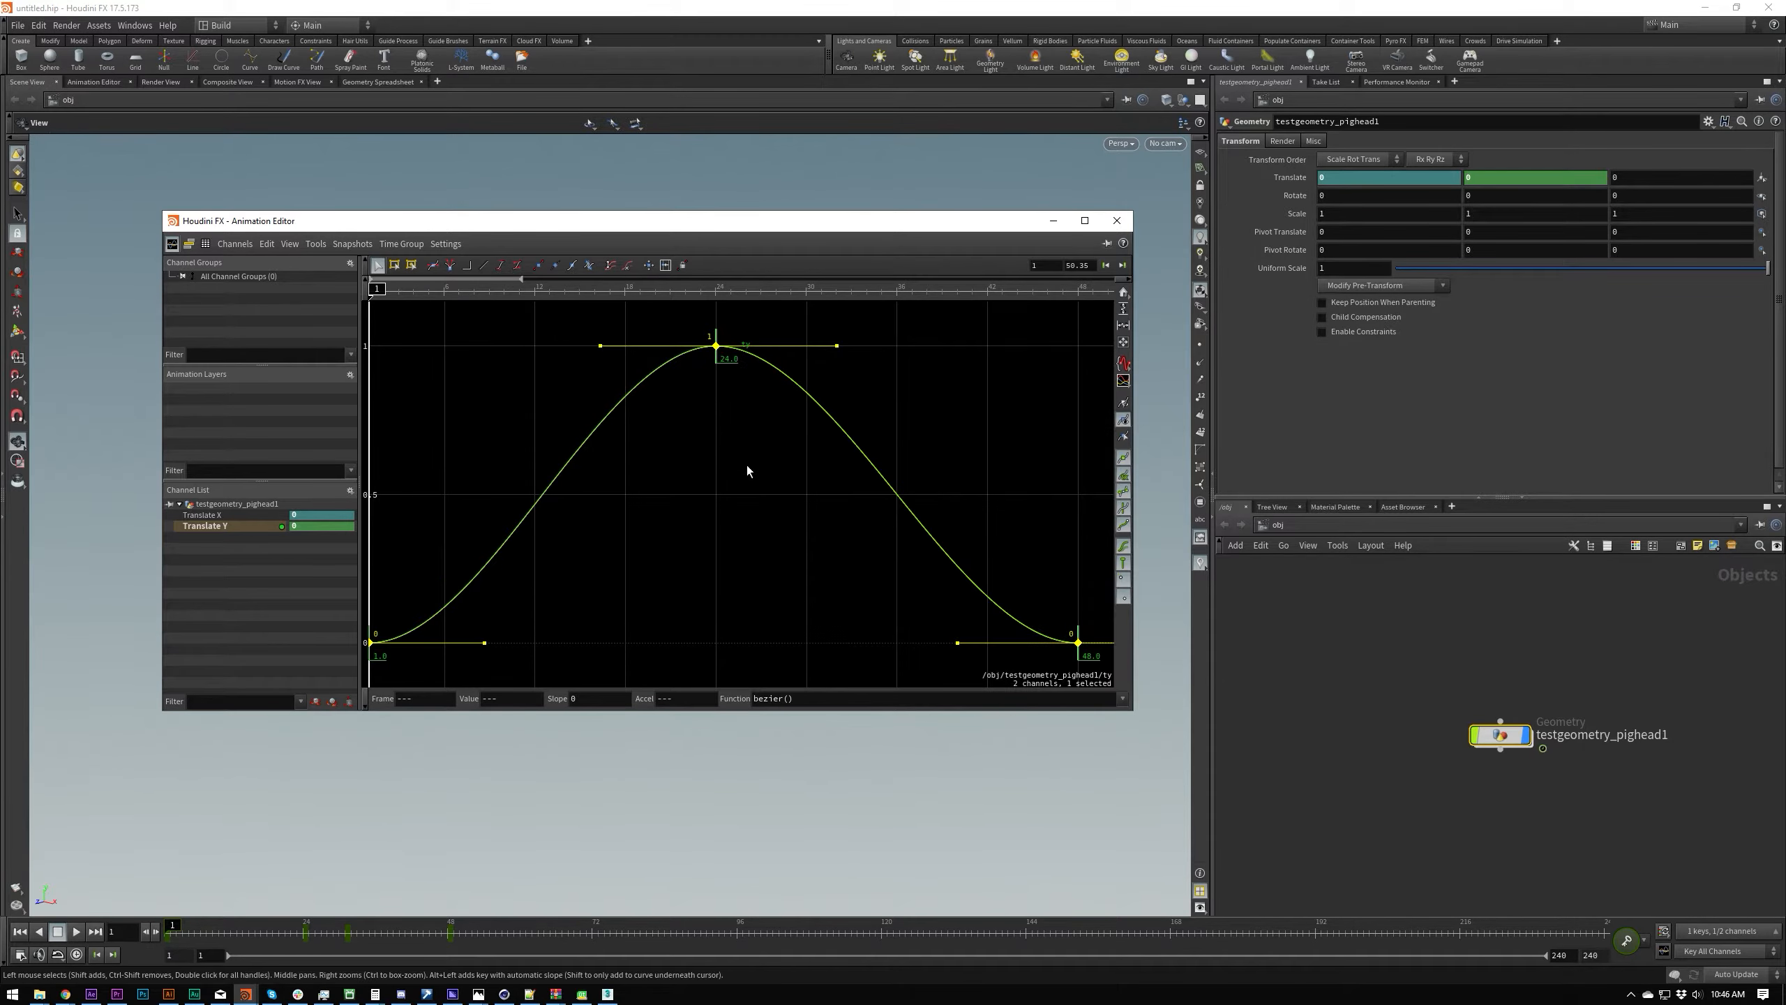
pyautogui.rightClick(749, 478)
pyautogui.click(683, 413)
pyautogui.click(1123, 698)
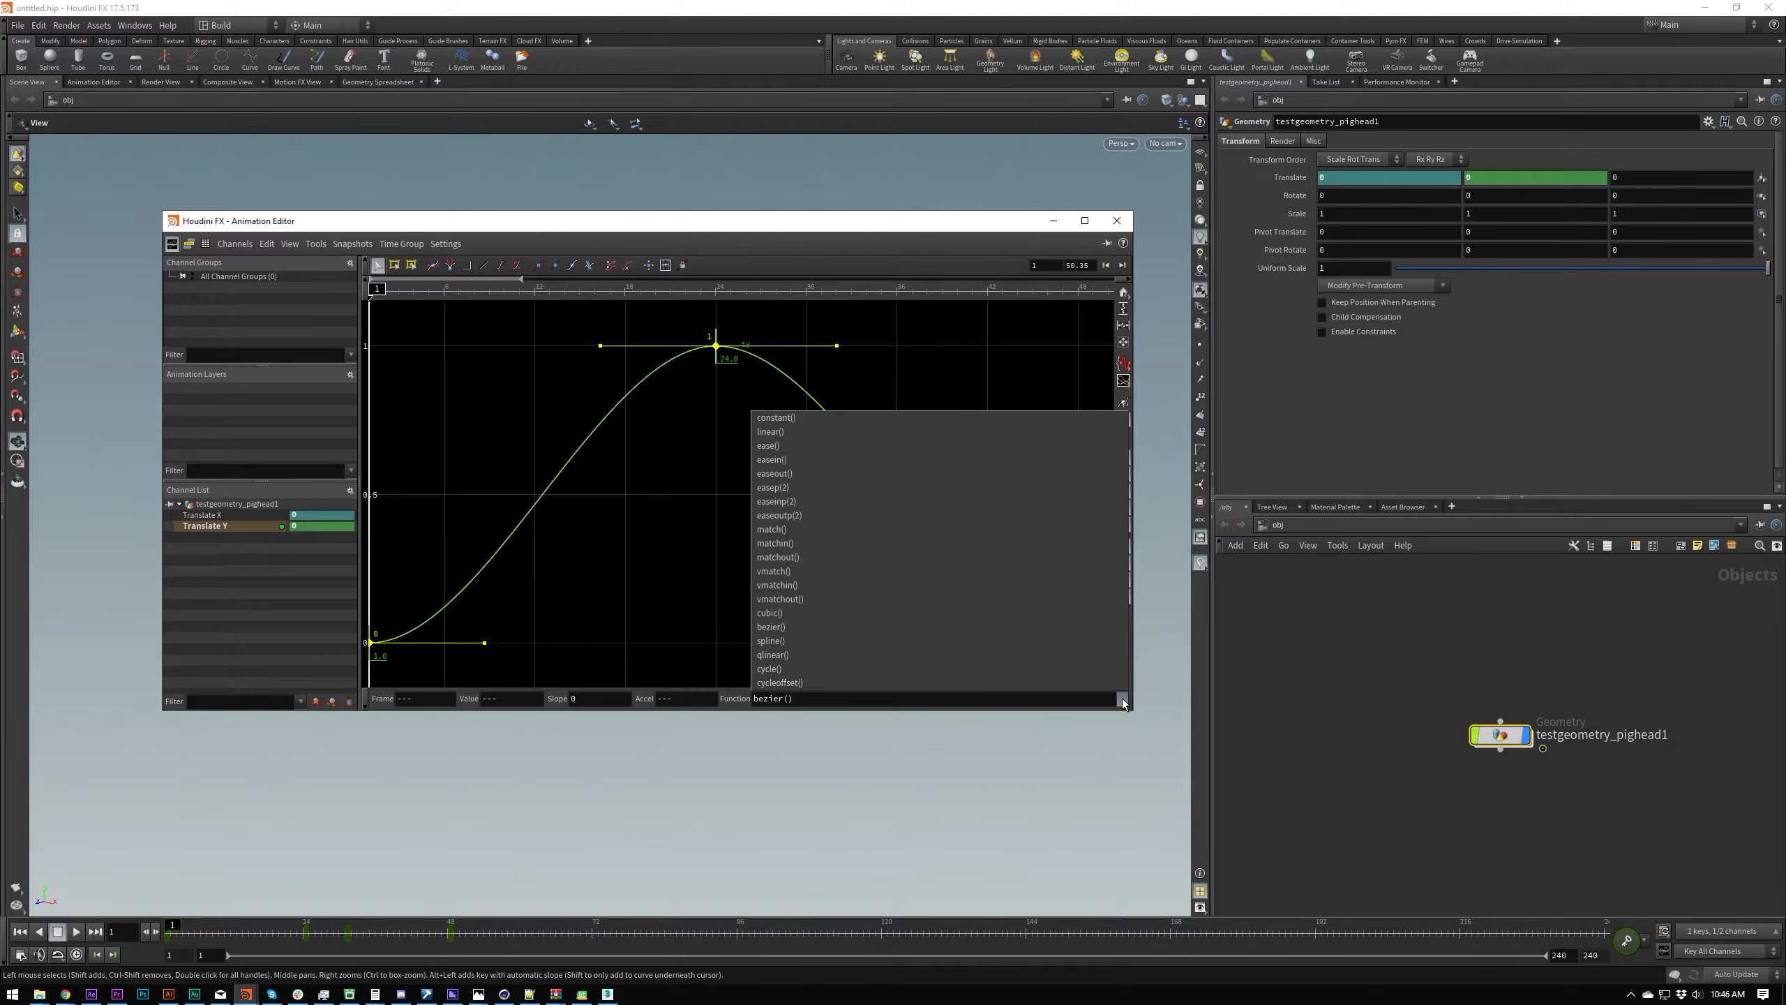
pyautogui.click(1119, 699)
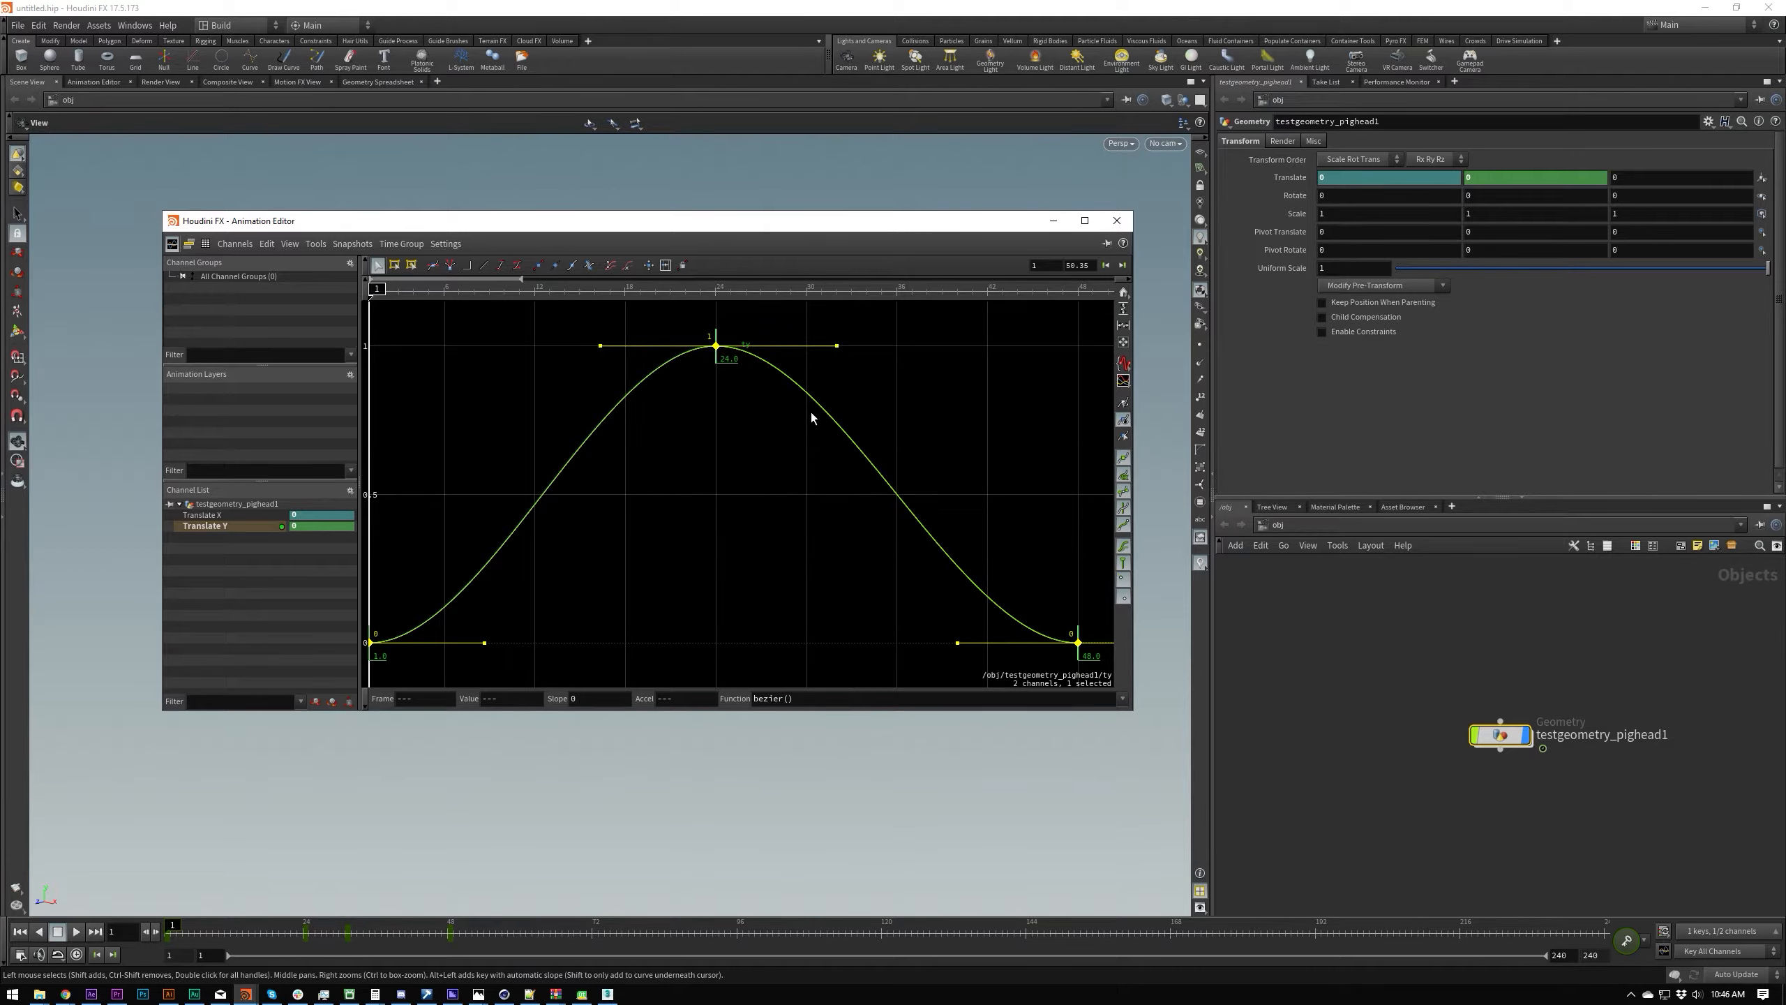
pyautogui.click(717, 475)
pyautogui.hotkey('ctrl', 'a')
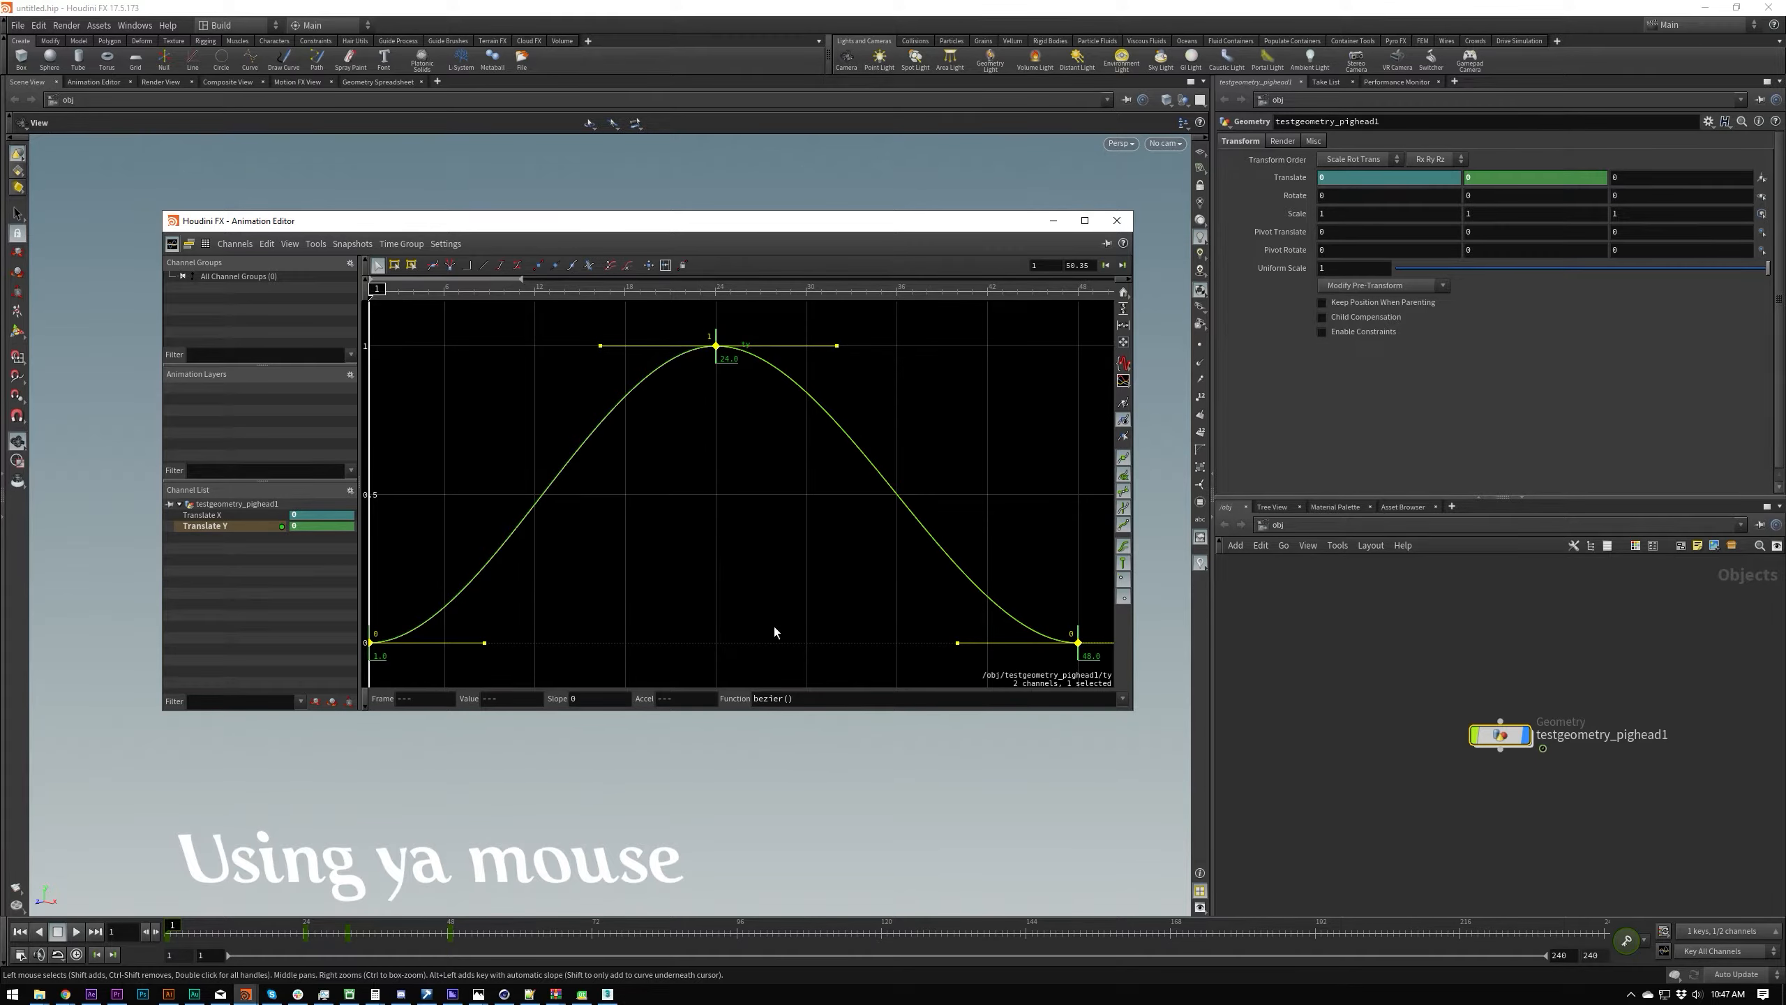
# Step: Deselect the keys, try stretching the outgoing tangent handle of the peak key at frame 24, and undo the changes
pyautogui.click(695, 566)
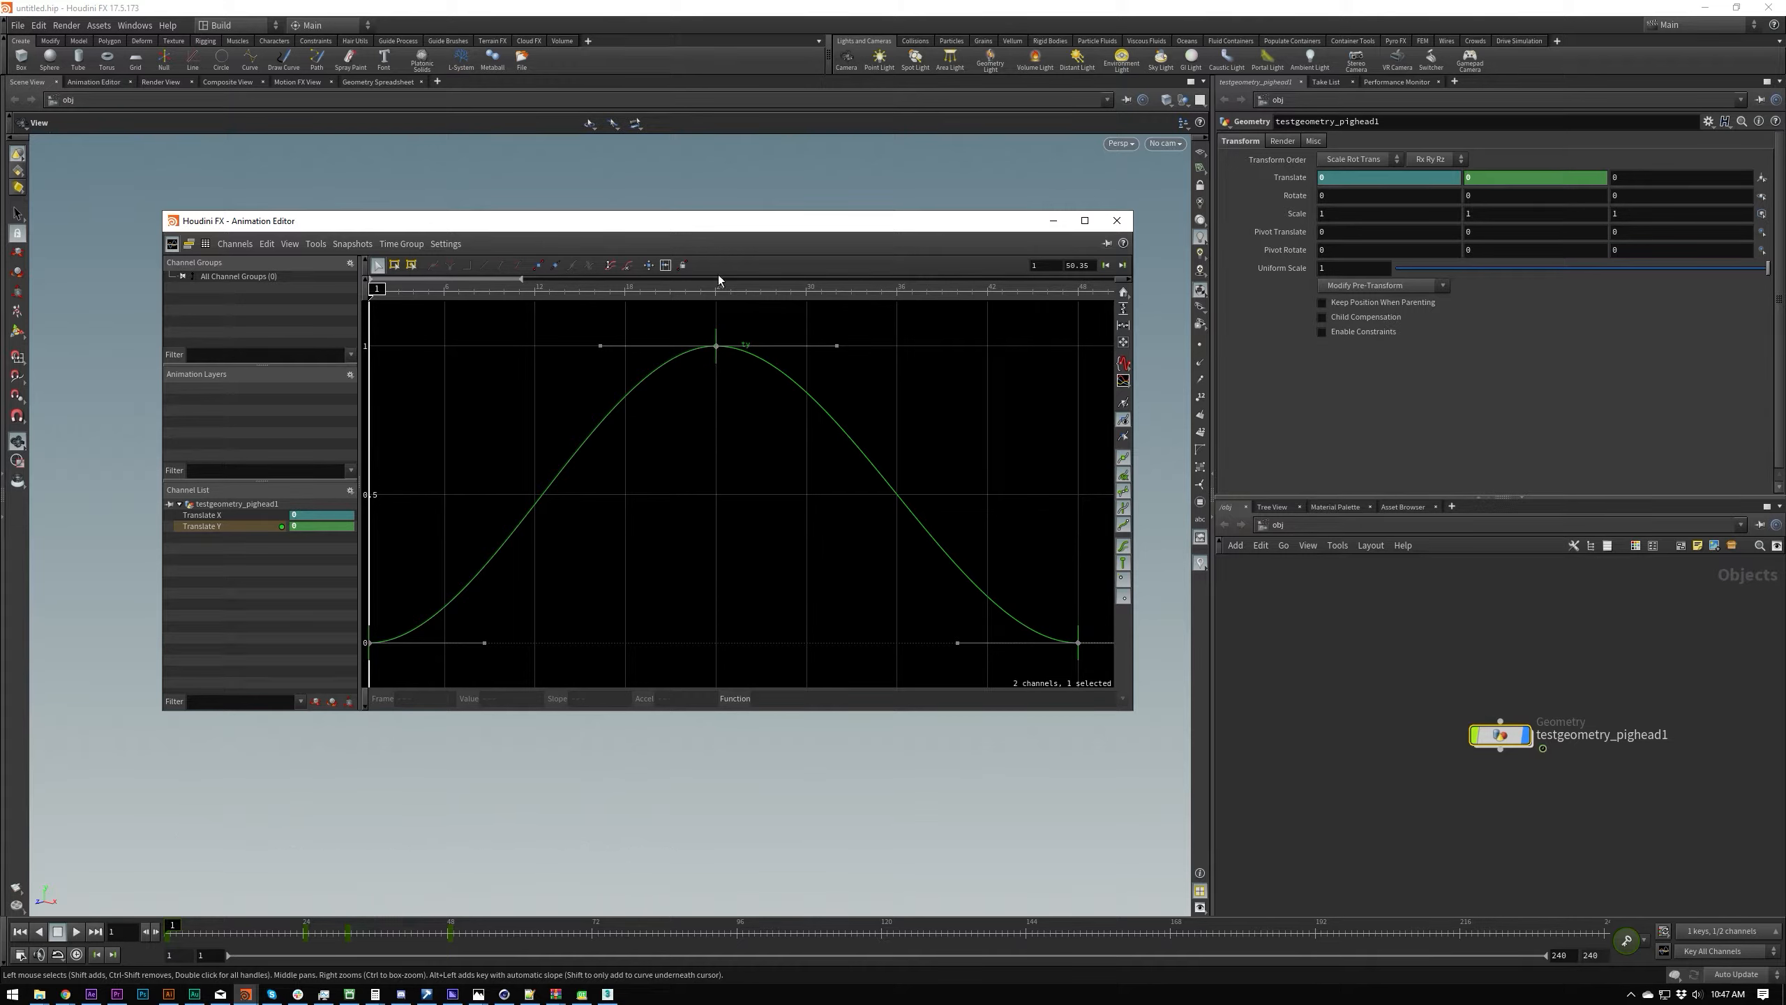
pyautogui.moveTo(835, 345); pyautogui.dragTo(977, 346)
pyautogui.hotkey('ctrl', 'z')
pyautogui.moveTo(836, 345); pyautogui.dragTo(879, 388)
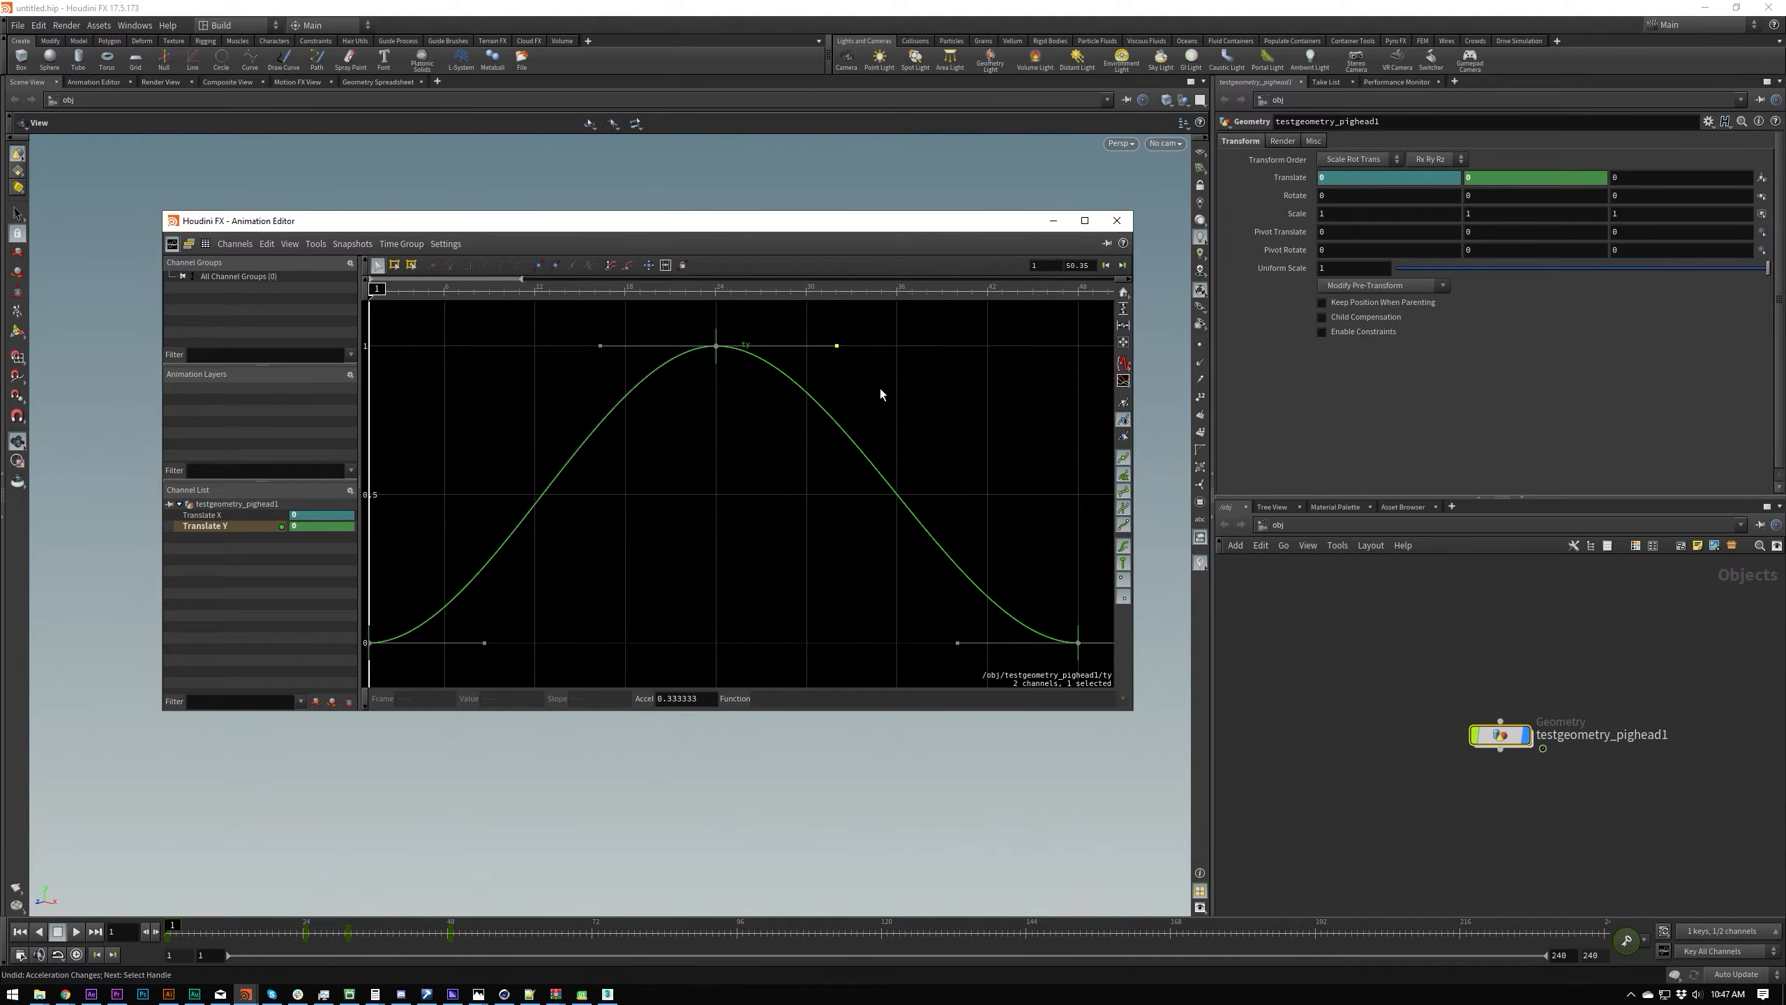
# Step: Toggle Keep Acceleration Ratio, try stretching the peak key's outgoing tangent handle again, and undo the changes
pyautogui.click(682, 265)
pyautogui.moveTo(836, 346); pyautogui.dragTo(932, 365)
pyautogui.hotkey('ctrl', 'z')
pyautogui.click(644, 345)
pyautogui.moveTo(838, 346); pyautogui.dragTo(893, 369)
pyautogui.hotkey('ctrl', 'z')
pyautogui.click(731, 363)
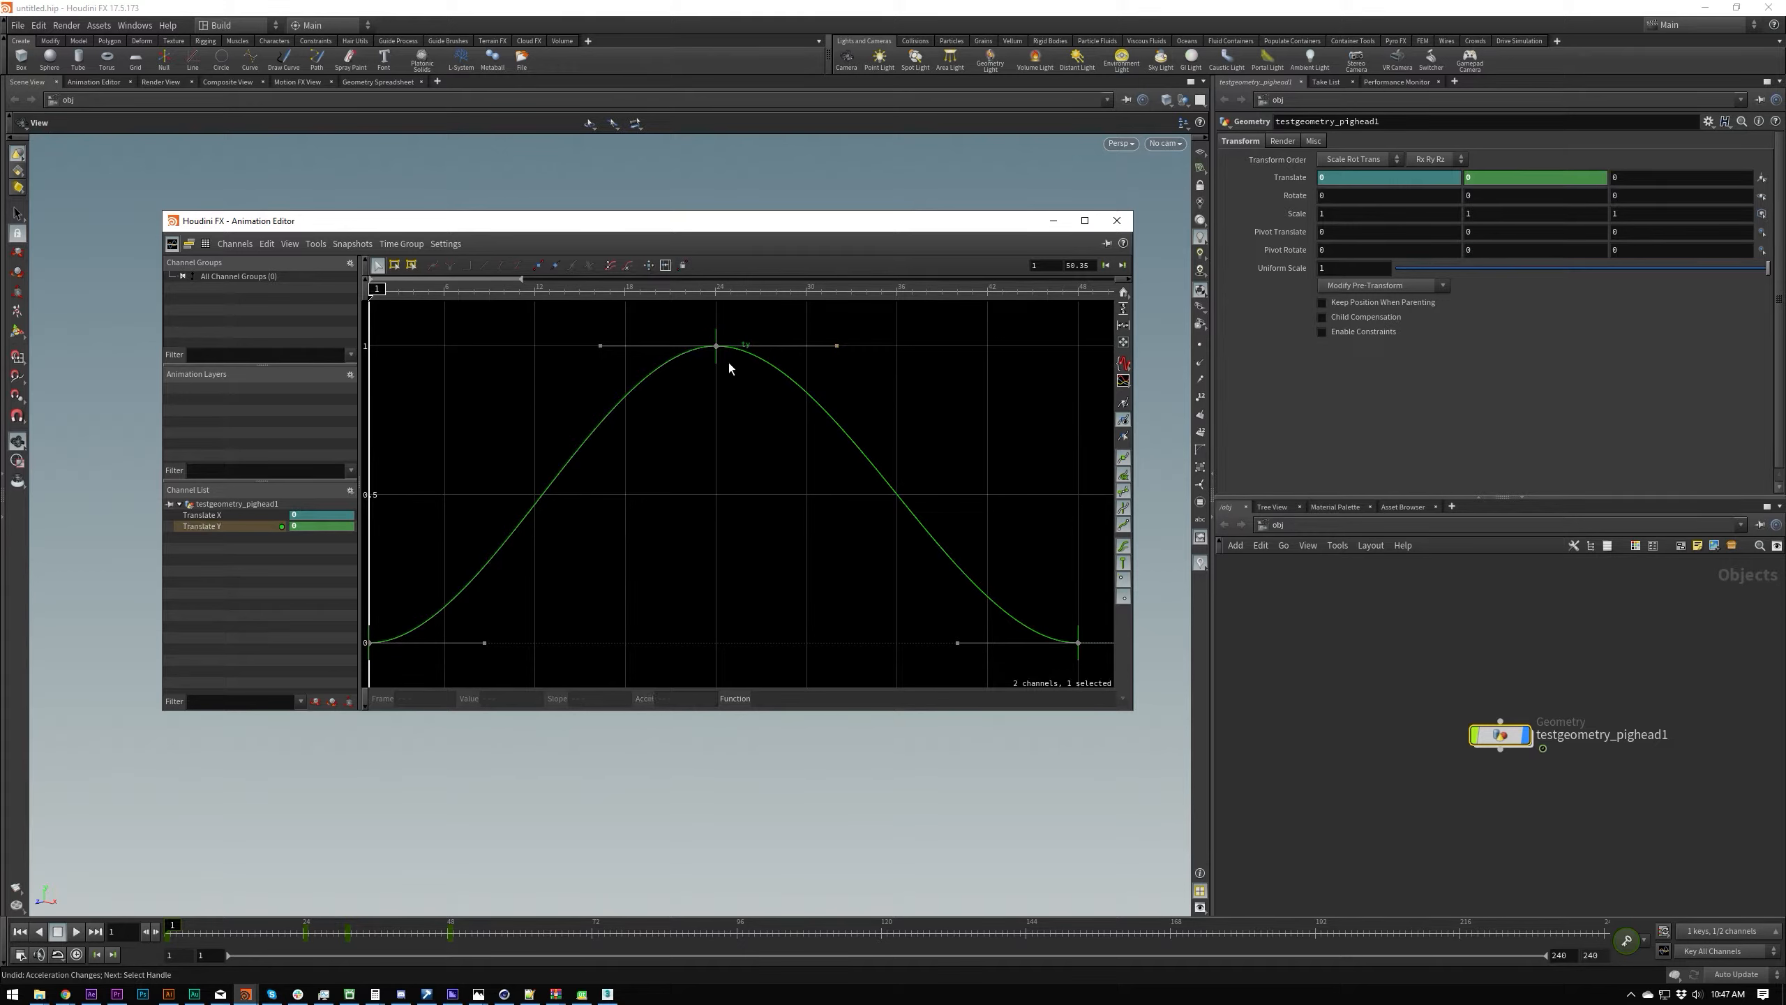
# Step: Try moving the peak key at frame 24 down and up in value, and undo the change
pyautogui.moveTo(717, 350); pyautogui.dragTo(760, 395)
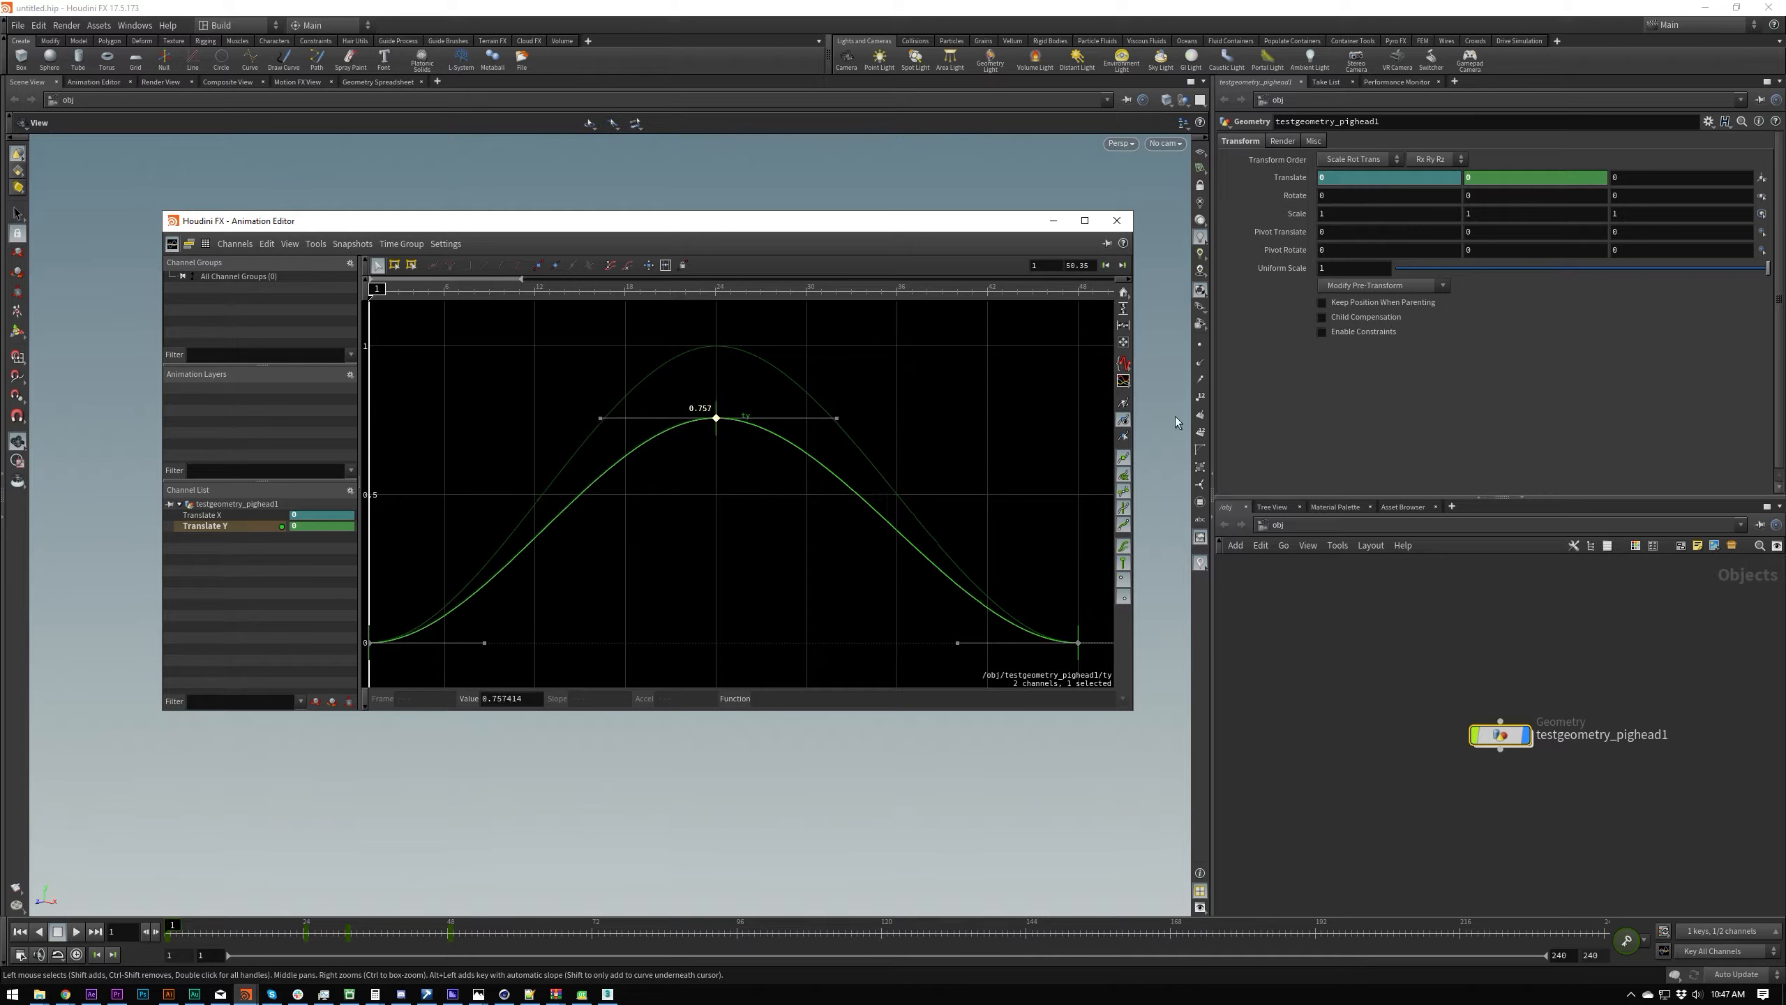
pyautogui.moveTo(549, 422); pyautogui.dragTo(699, 338)
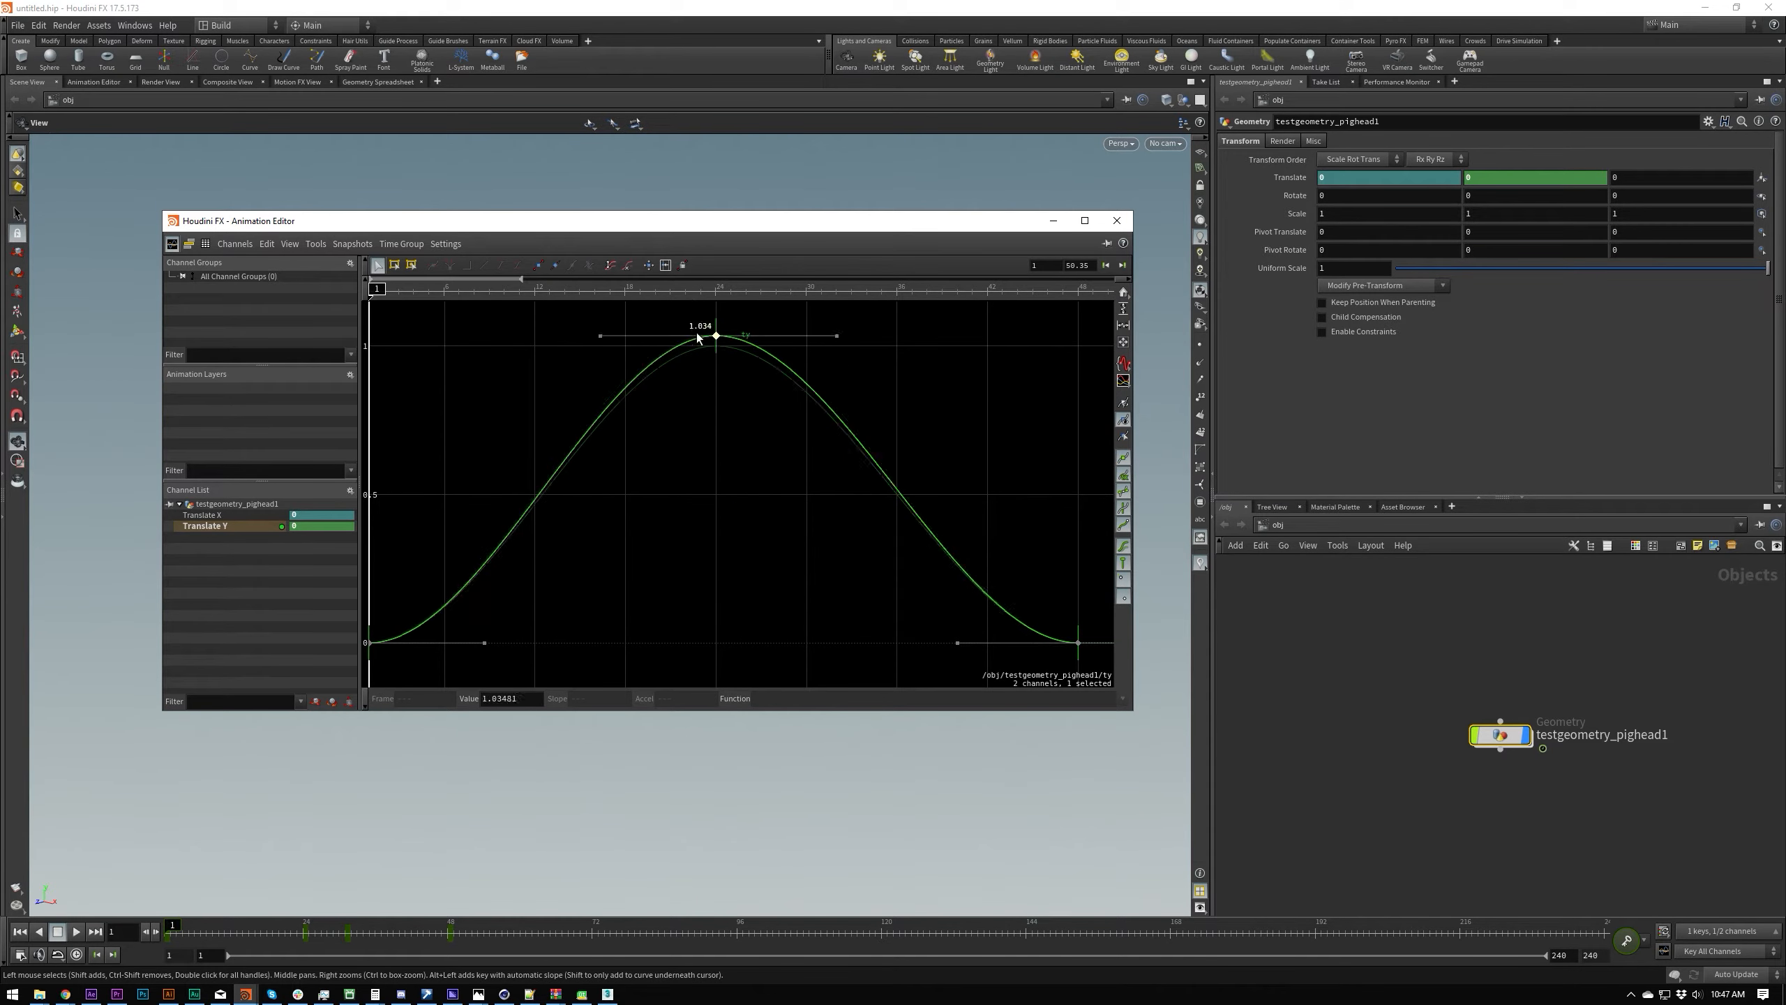
pyautogui.hotkey('ctrl', 'z')
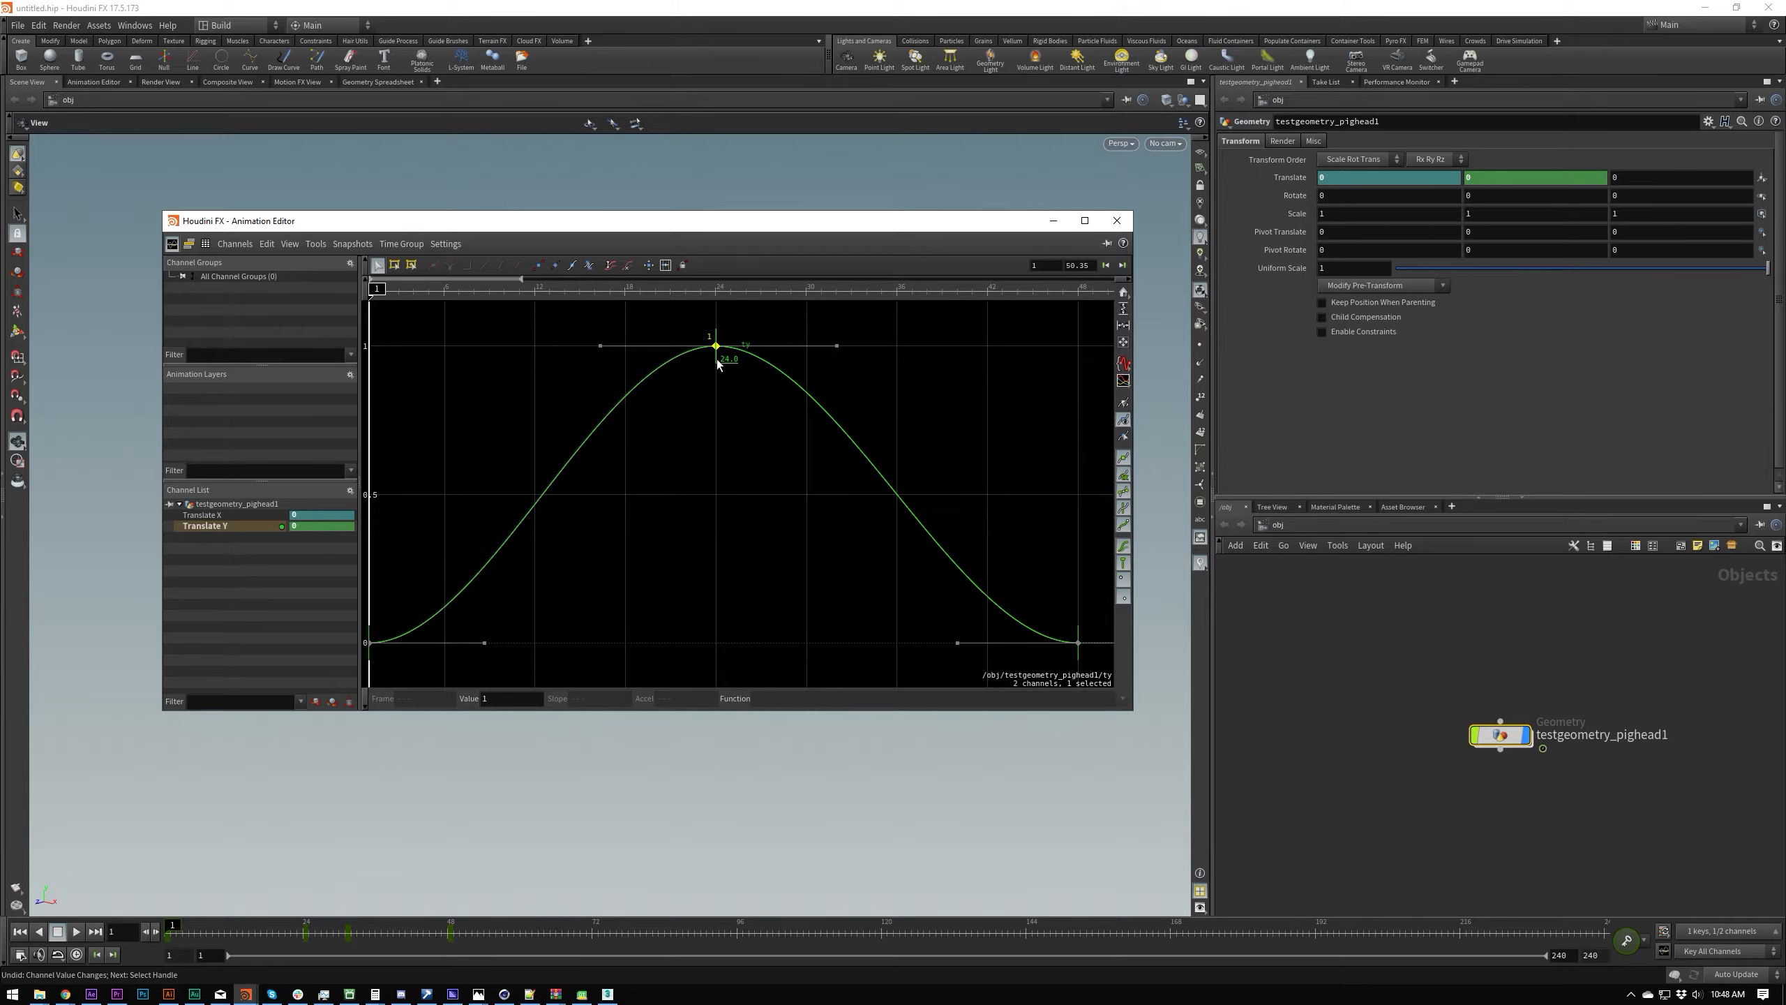
# Step: Try shifting the peak key earlier in time, undo the move, and select all Translate Y keys and handles
pyautogui.moveTo(717, 362); pyautogui.dragTo(562, 358)
pyautogui.hotkey('ctrl', 'z')
pyautogui.doubleClick(764, 470)
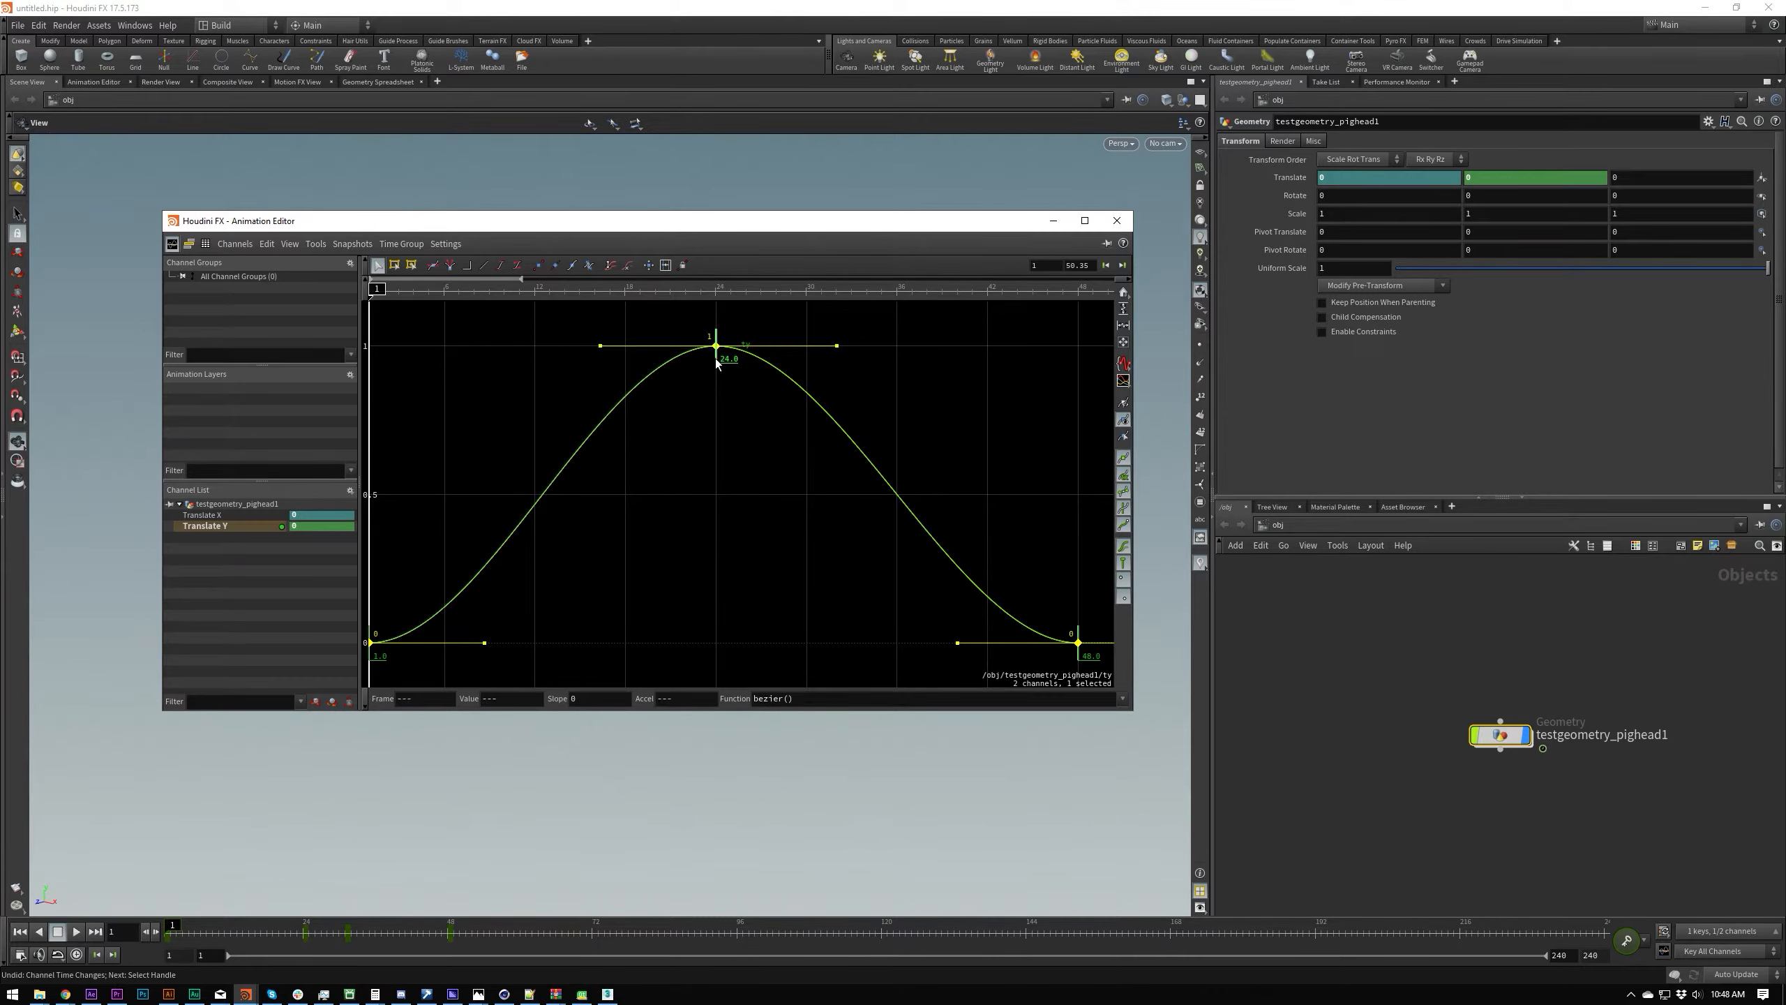
# Step: Try shifting the selected Translate Y keys in time and stretching the peak key's outgoing tangent, undoing each change
pyautogui.moveTo(717, 362); pyautogui.dragTo(752, 464)
pyautogui.hotkey('ctrl', 'z')
pyautogui.click(774, 430)
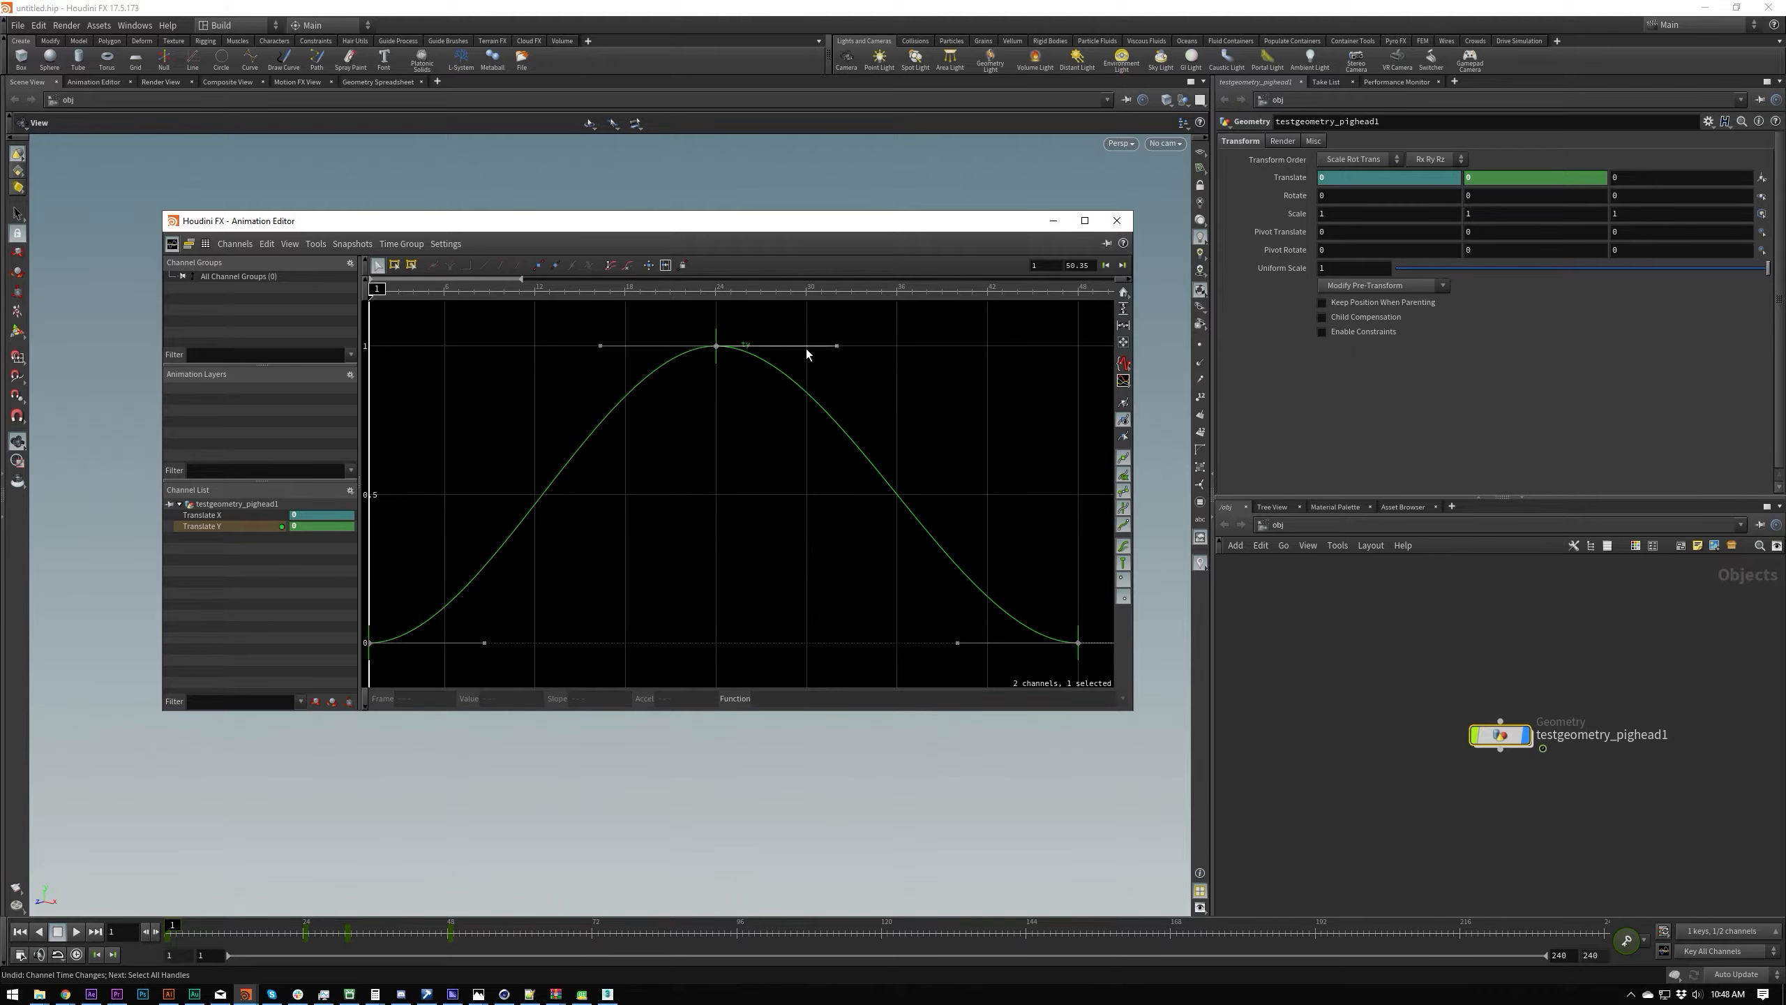
pyautogui.moveTo(835, 345); pyautogui.dragTo(817, 312)
pyautogui.hotkey('ctrl', 'z')
pyautogui.click(798, 441)
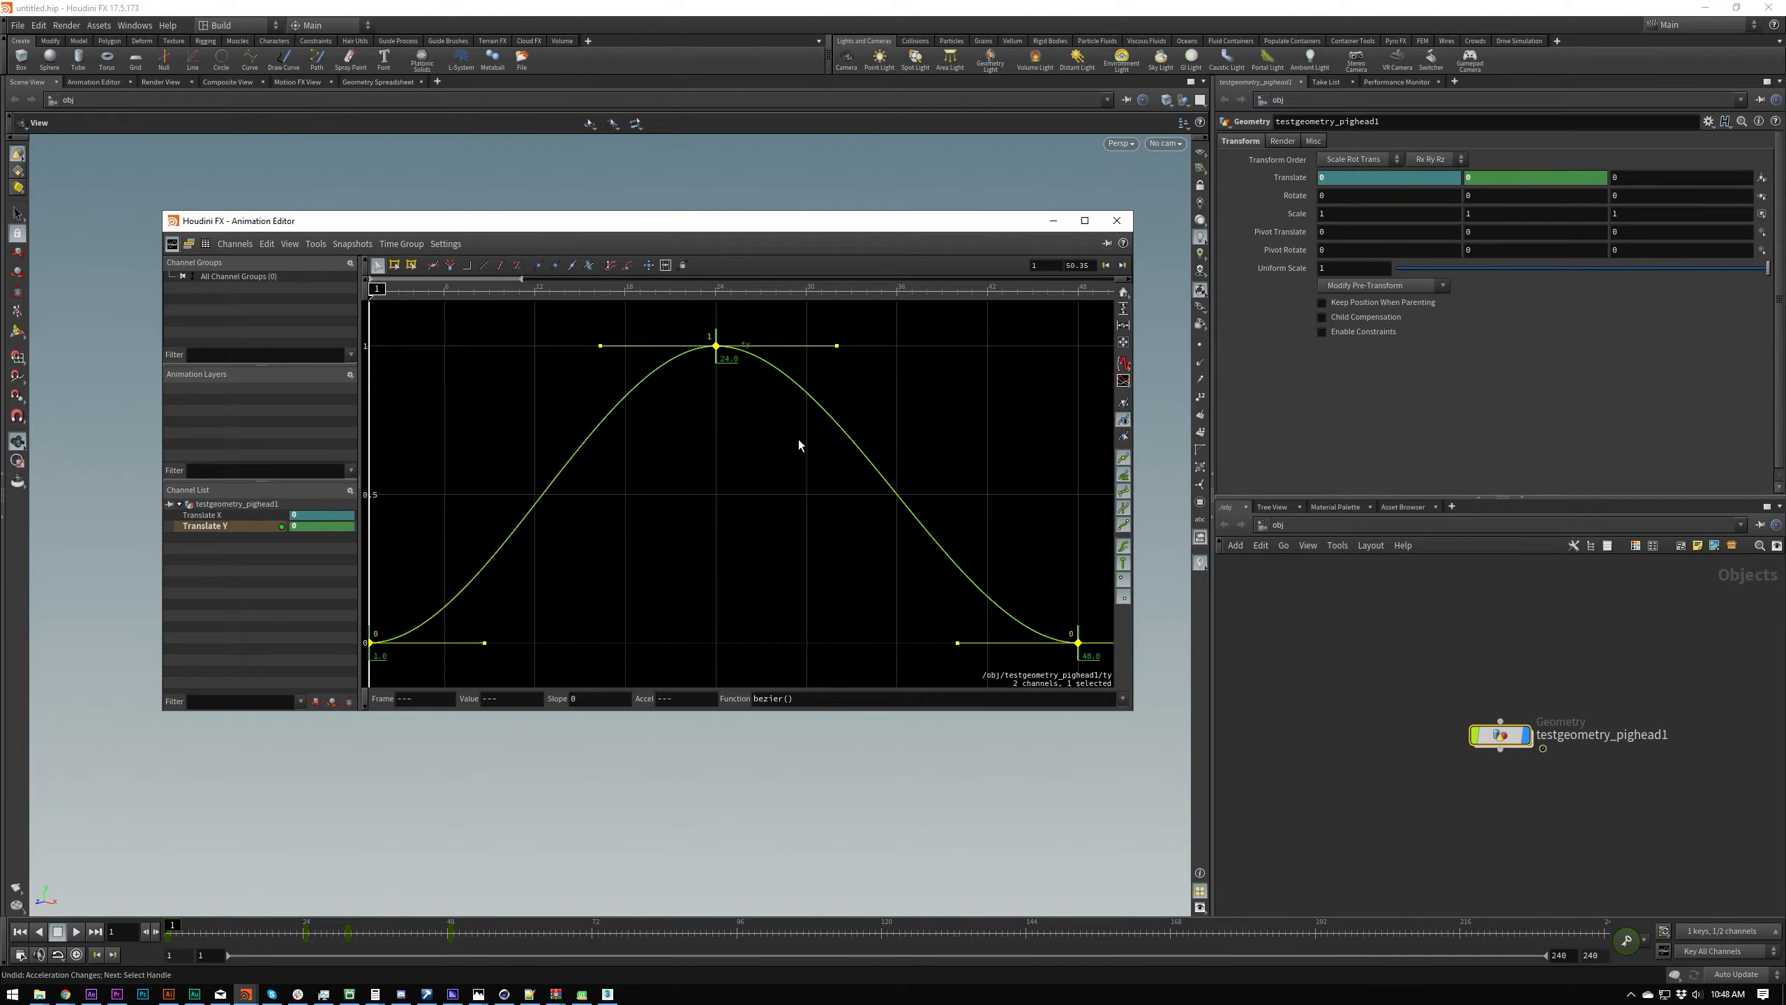
# Step: Select the Translate Y keys at frames 1 and 24, try scaling them in time with the box handle, and undo it
pyautogui.scroll(-3, 701, 415)
pyautogui.moveTo(704, 437)
pyautogui.mouseDown(button='middle')
pyautogui.moveTo(705, 415)
pyautogui.moveTo(705, 440)
pyautogui.mouseUp(button='middle')
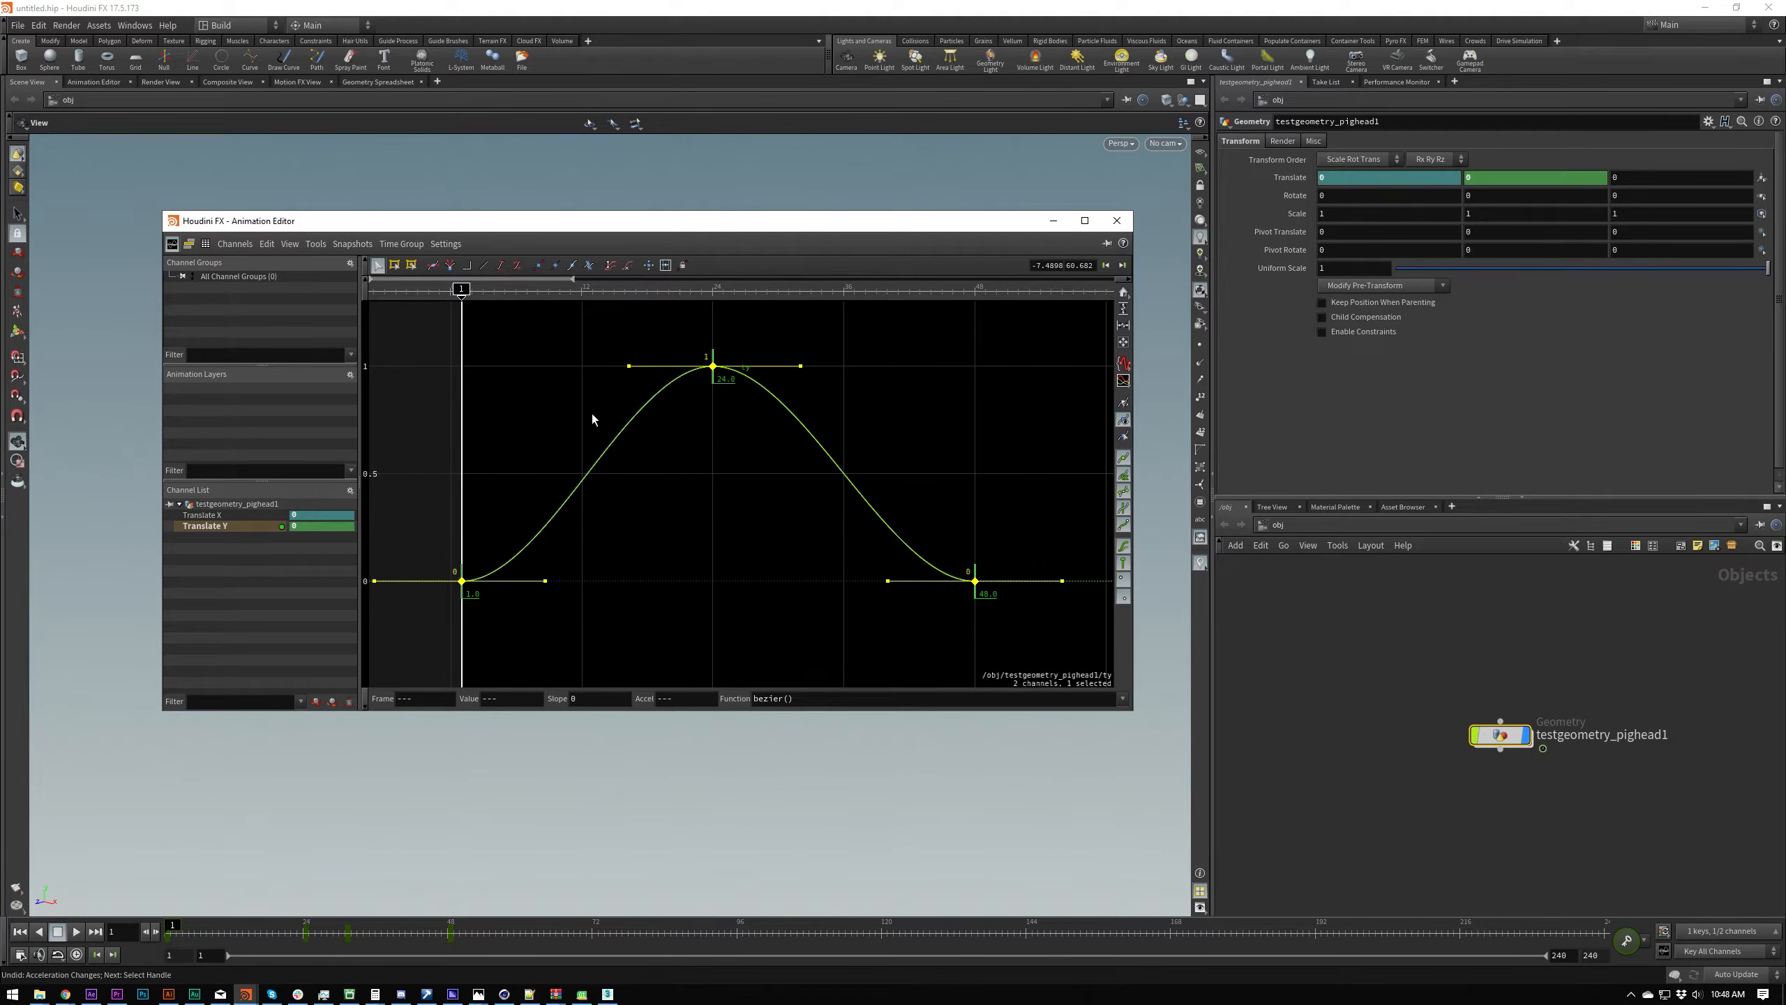
pyautogui.moveTo(398, 320); pyautogui.dragTo(764, 629)
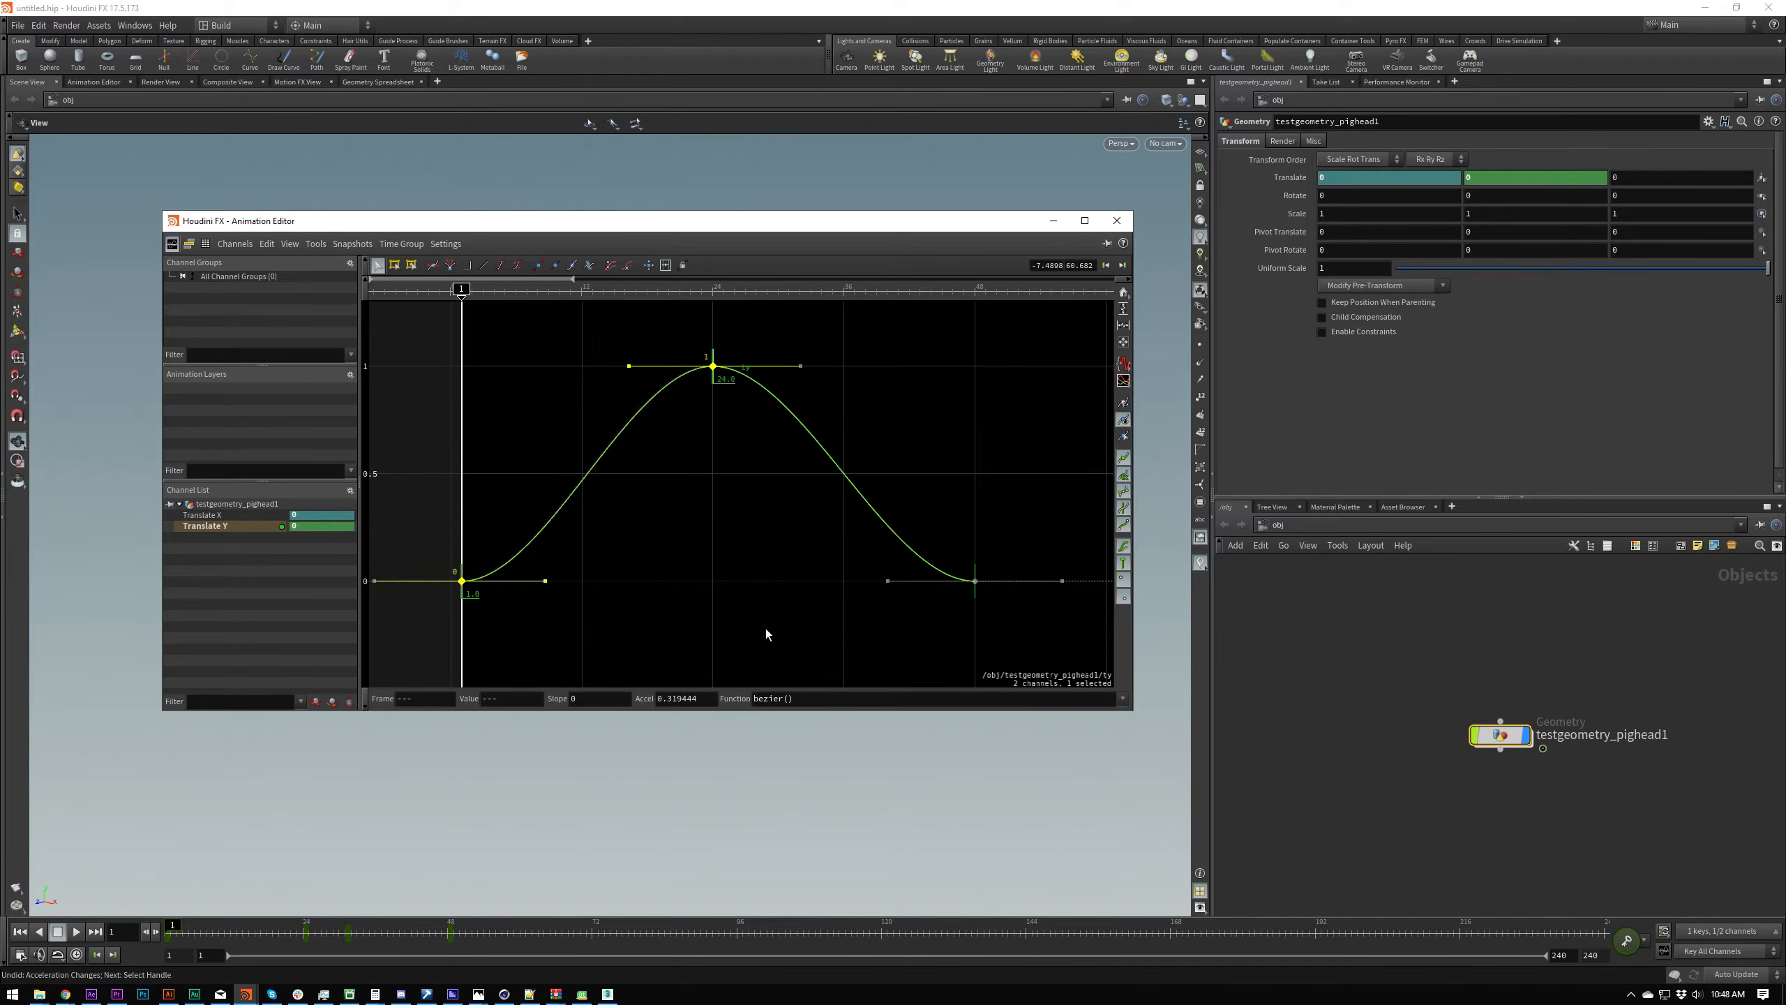
pyautogui.click(395, 265)
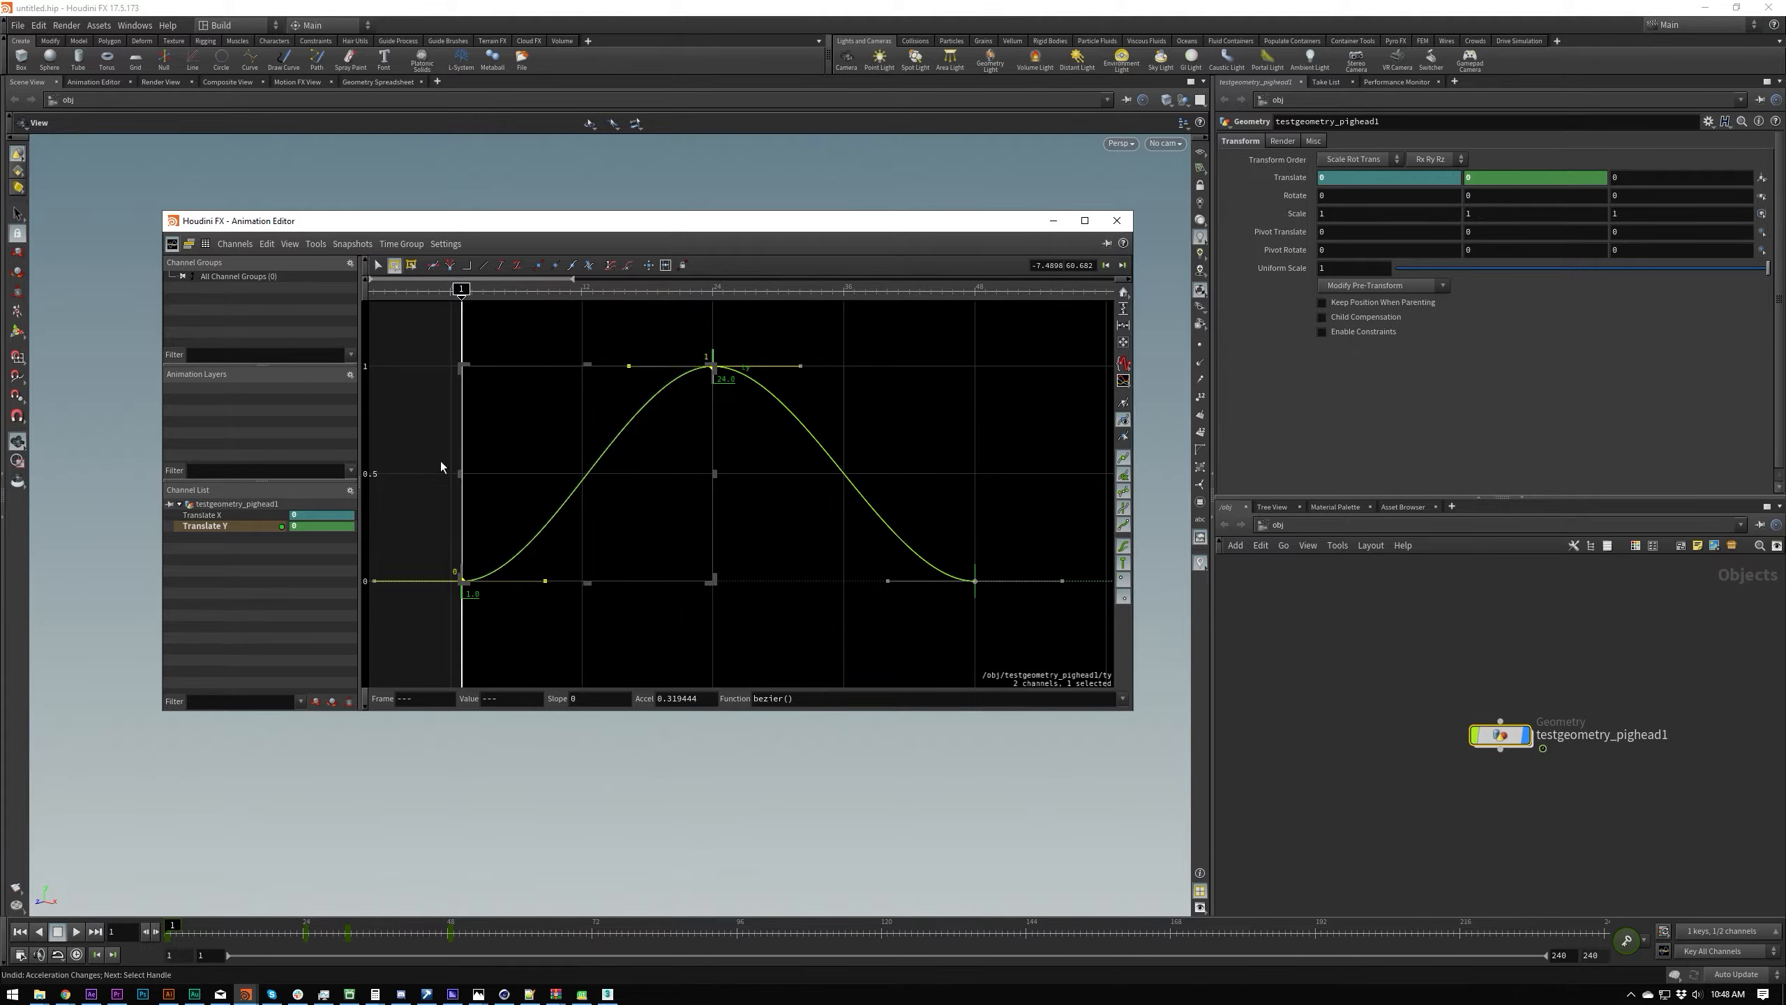
pyautogui.moveTo(706, 371); pyautogui.dragTo(668, 366)
pyautogui.hotkey('ctrl', 'z')
# Step: Select all Translate Y keys, try mirroring them in time around the first key with the box handle, and undo the changes
pyautogui.hotkey('ctrl', 'a')
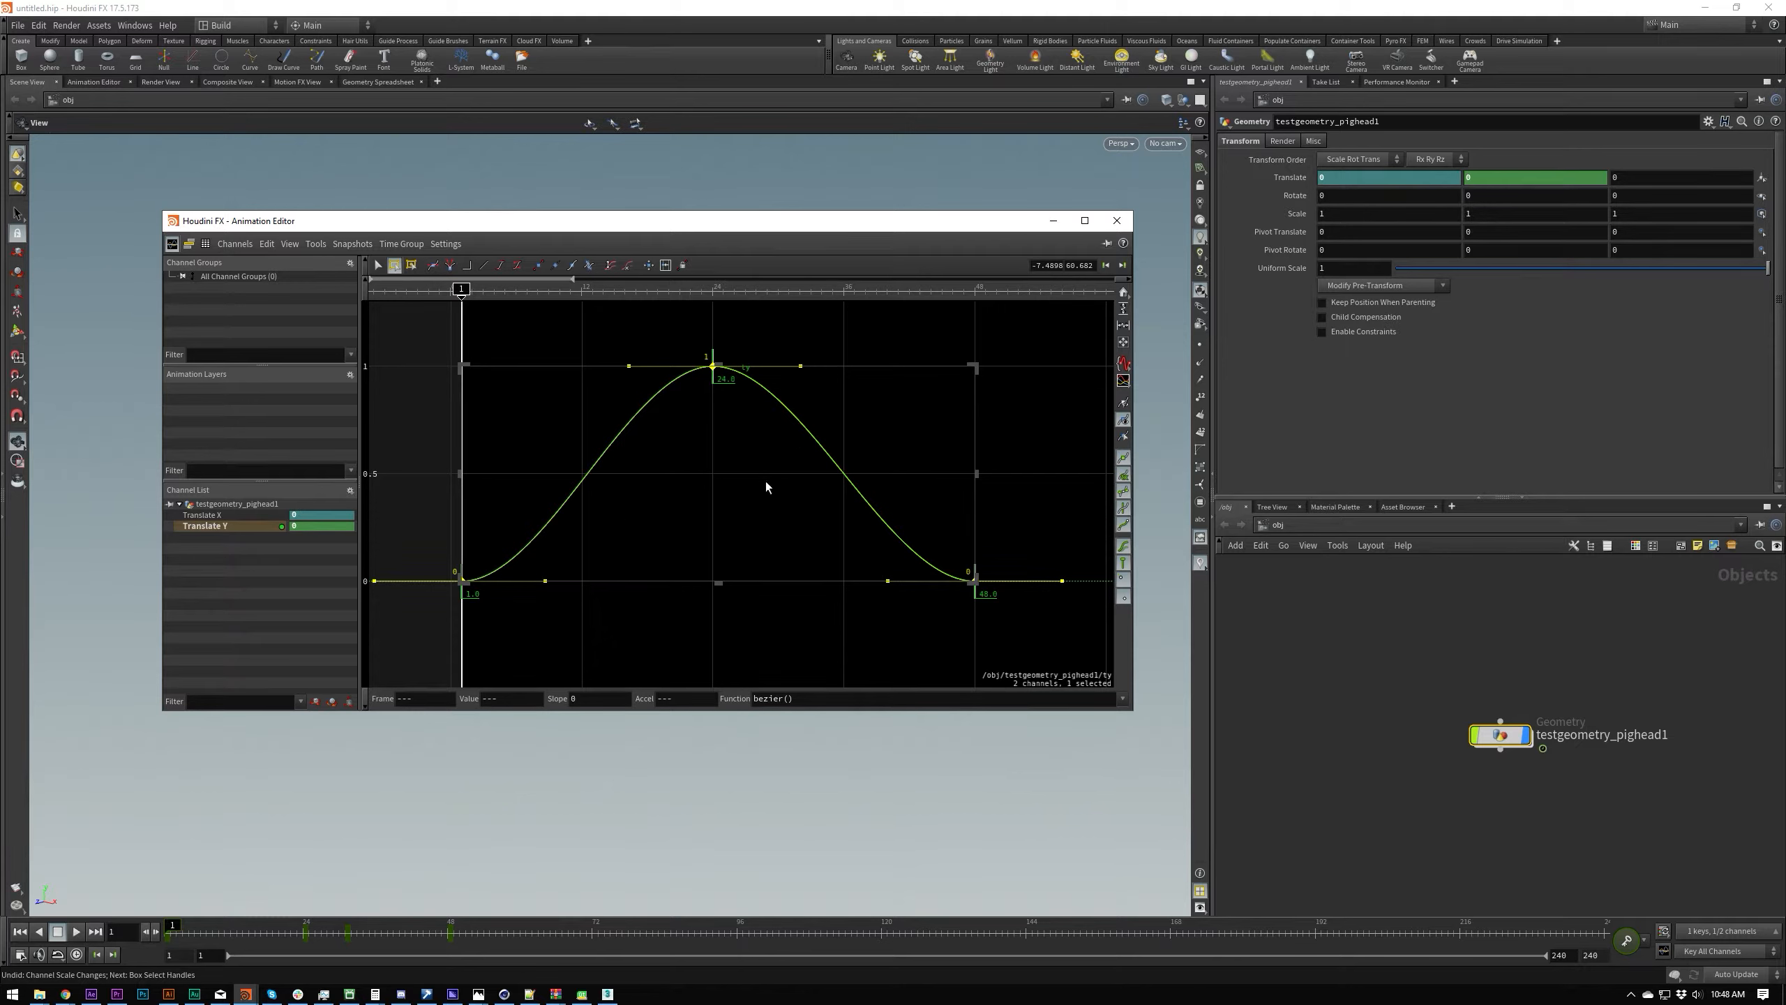
pyautogui.scroll(-1, 1061, 476)
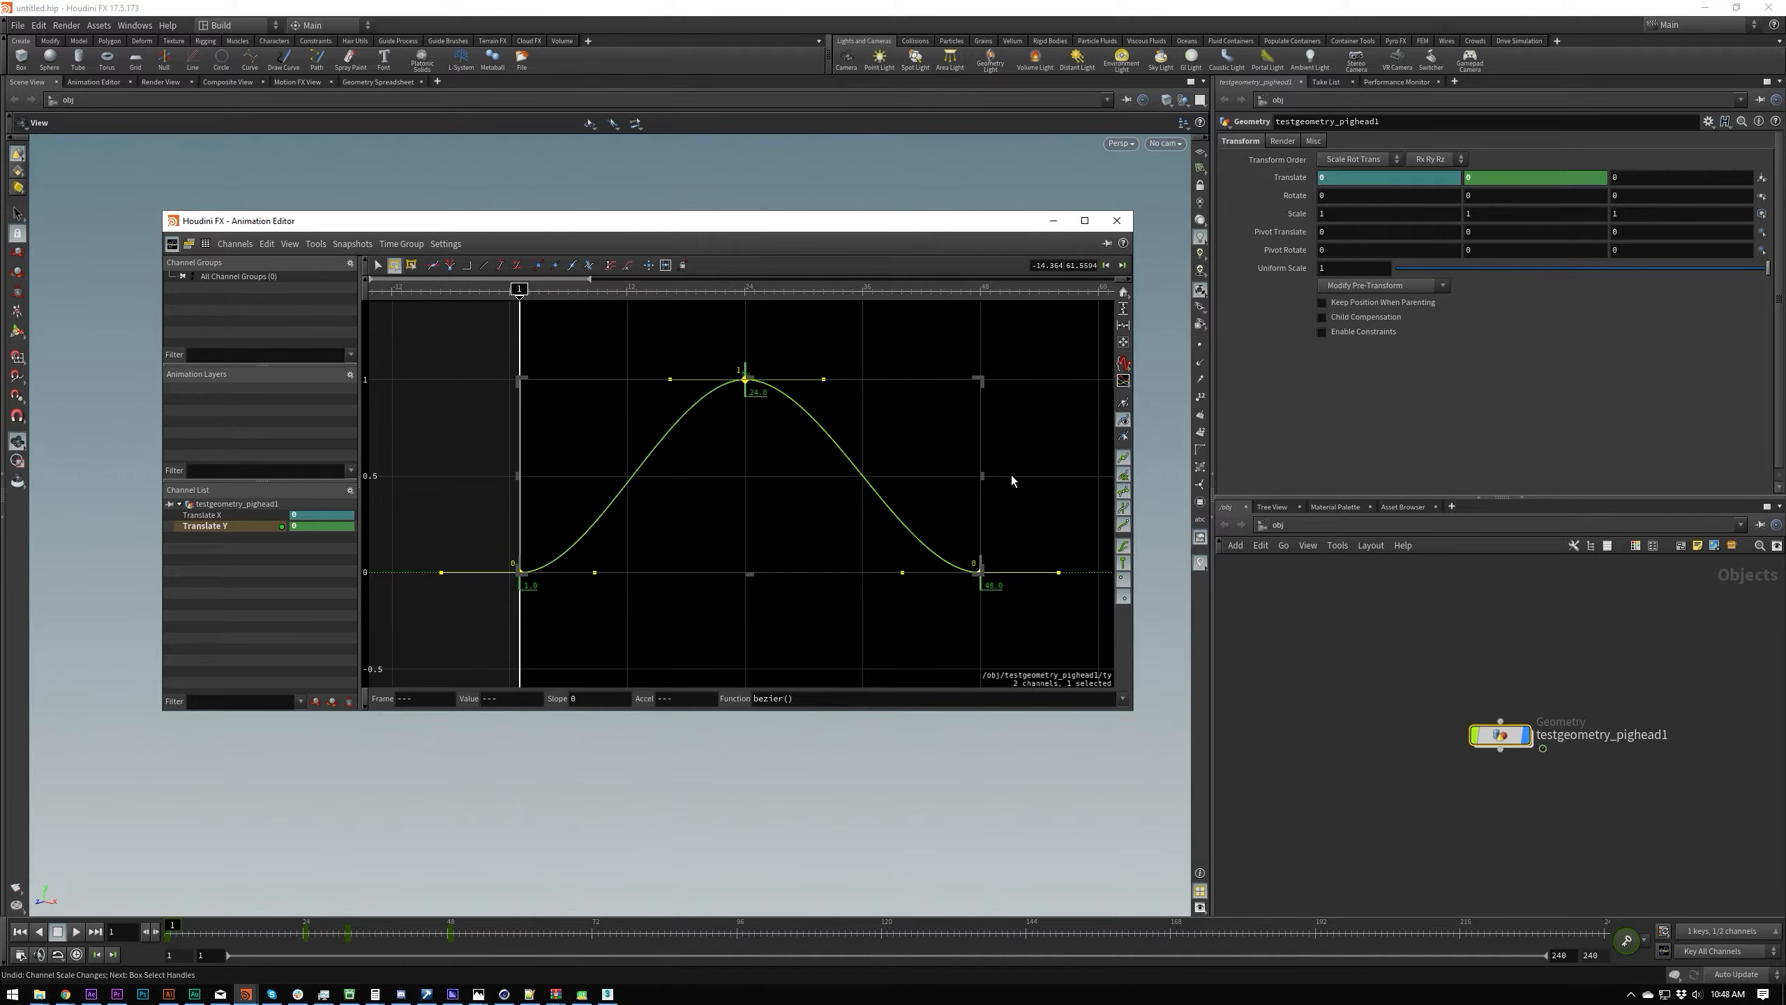
pyautogui.moveTo(985, 474); pyautogui.dragTo(397, 470)
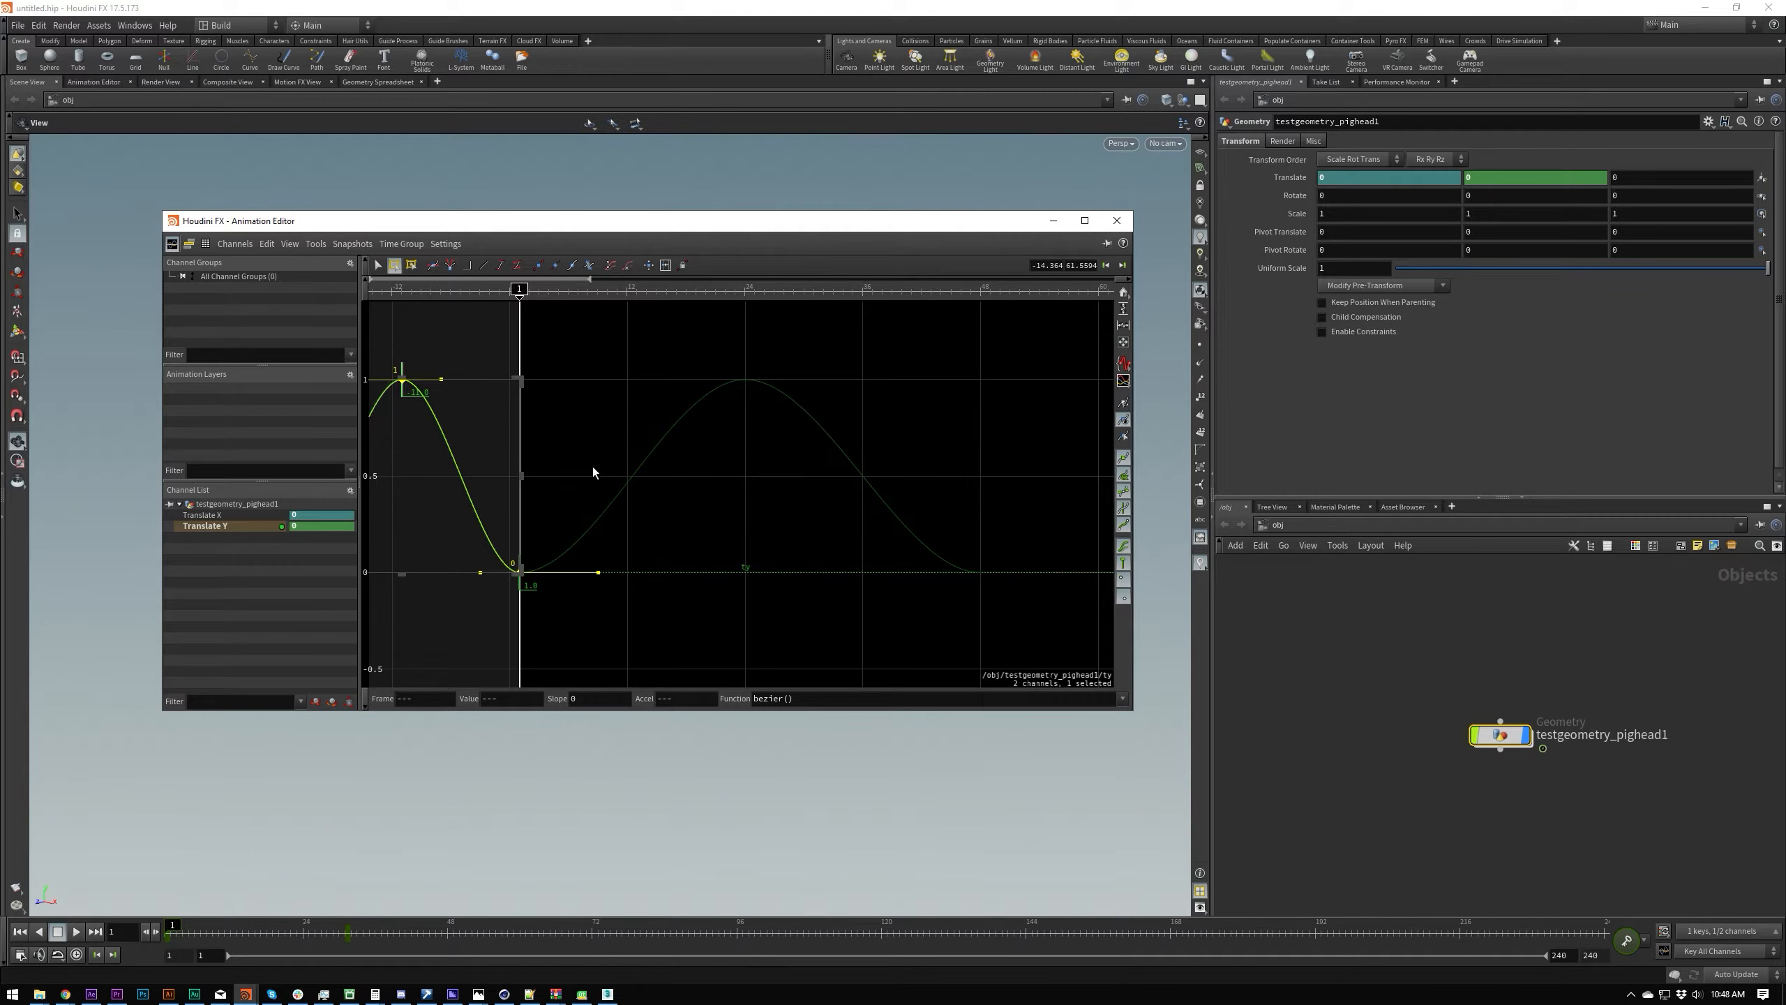
pyautogui.hotkey('ctrl', 'z')
pyautogui.hotkey('ctrl', 'z')
pyautogui.hotkey('ctrl', 'z')
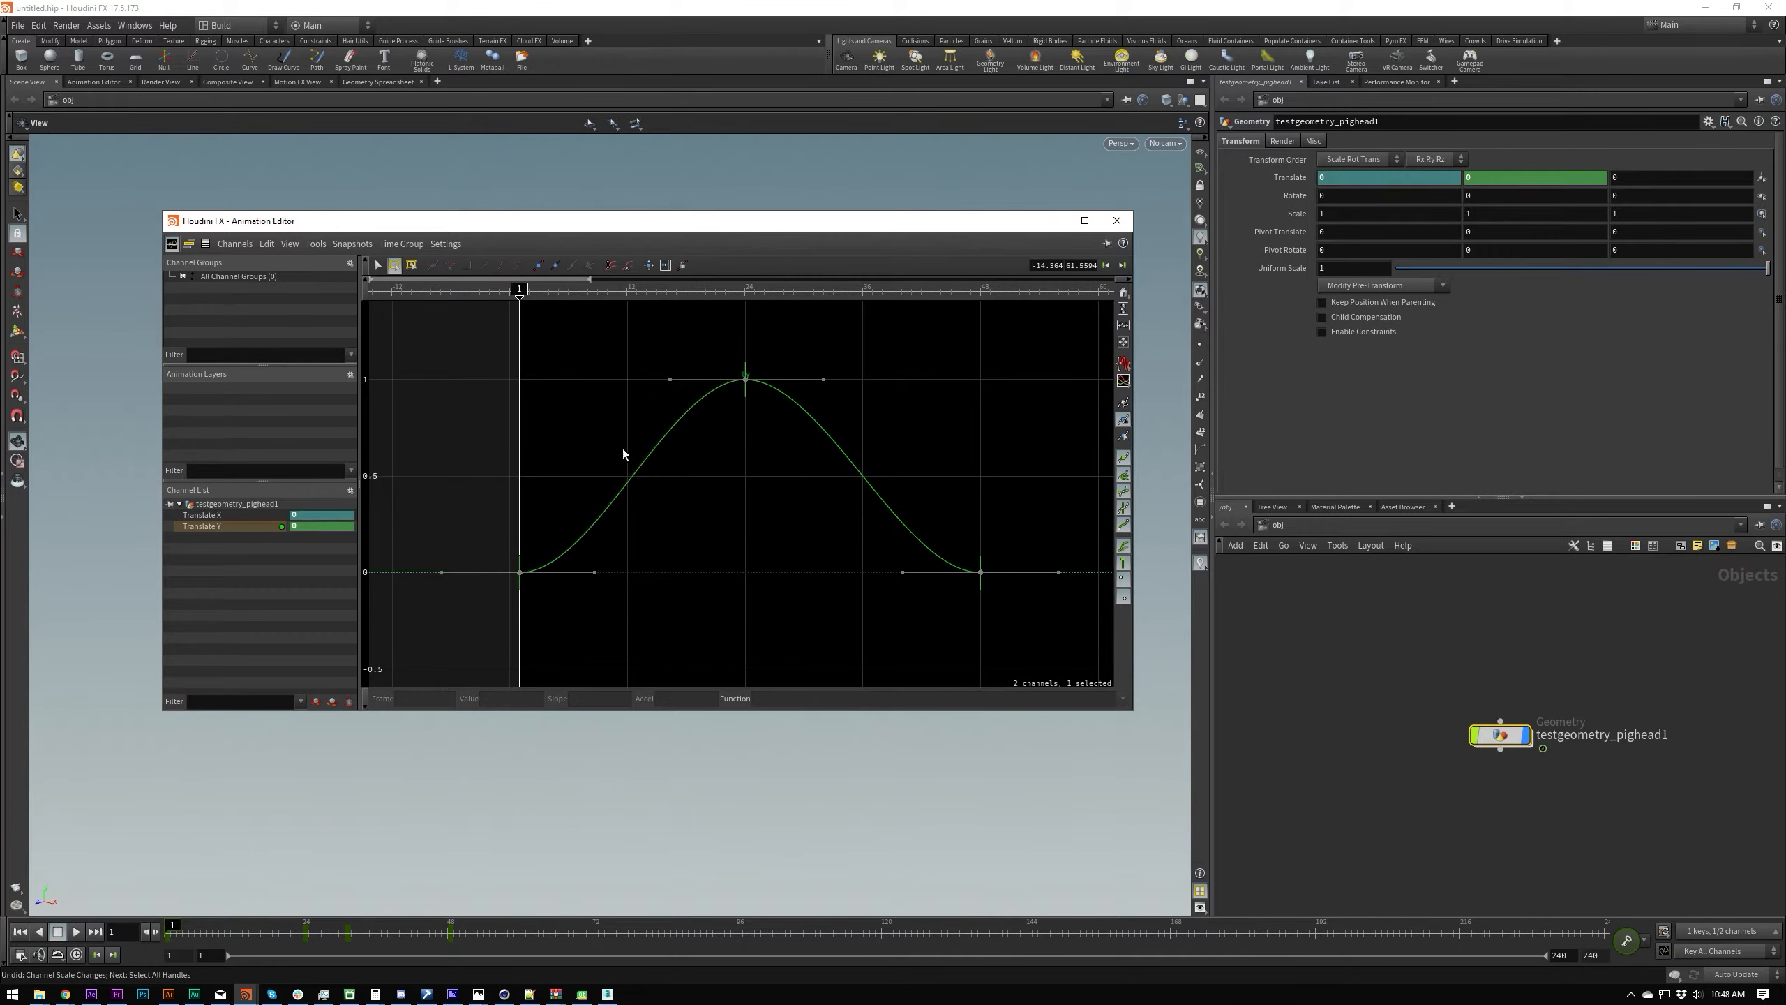
# Step: Frame the whole curve, try lowering the value of the peak key at frame 24, and undo the change
pyautogui.press('h')
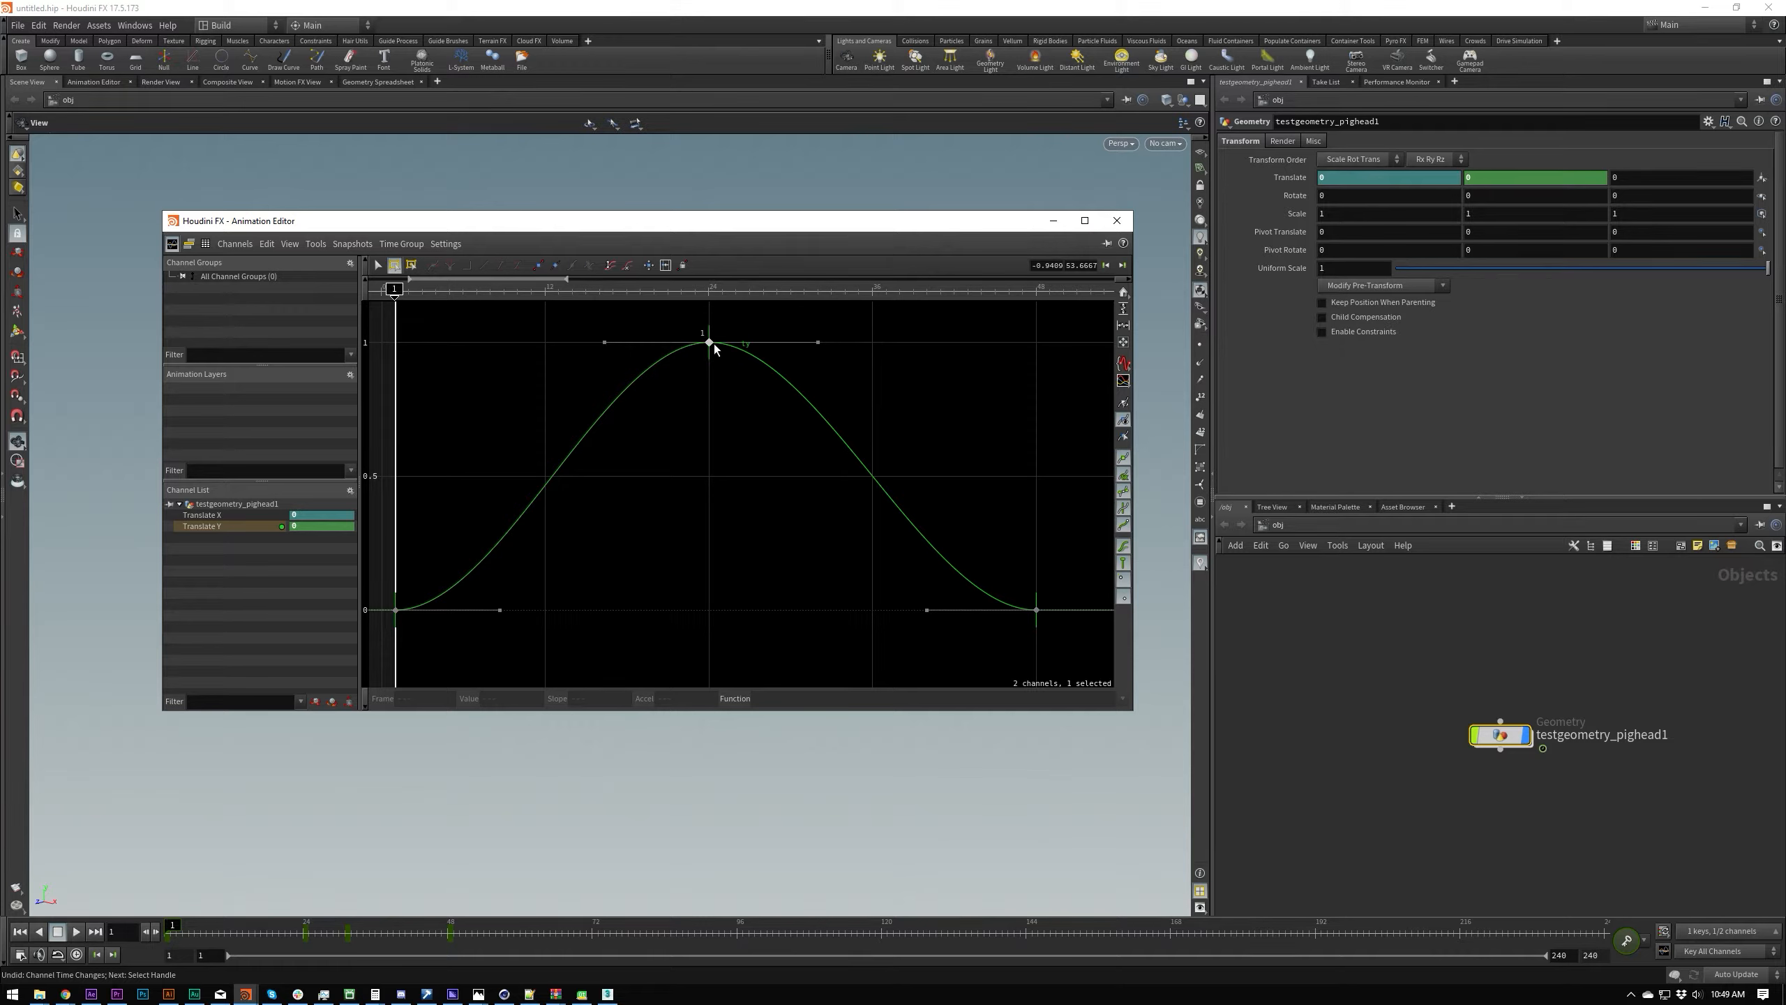
pyautogui.moveTo(708, 344); pyautogui.dragTo(656, 379)
pyautogui.hotkey('ctrl', 'z')
pyautogui.hotkey('ctrl', 'z')
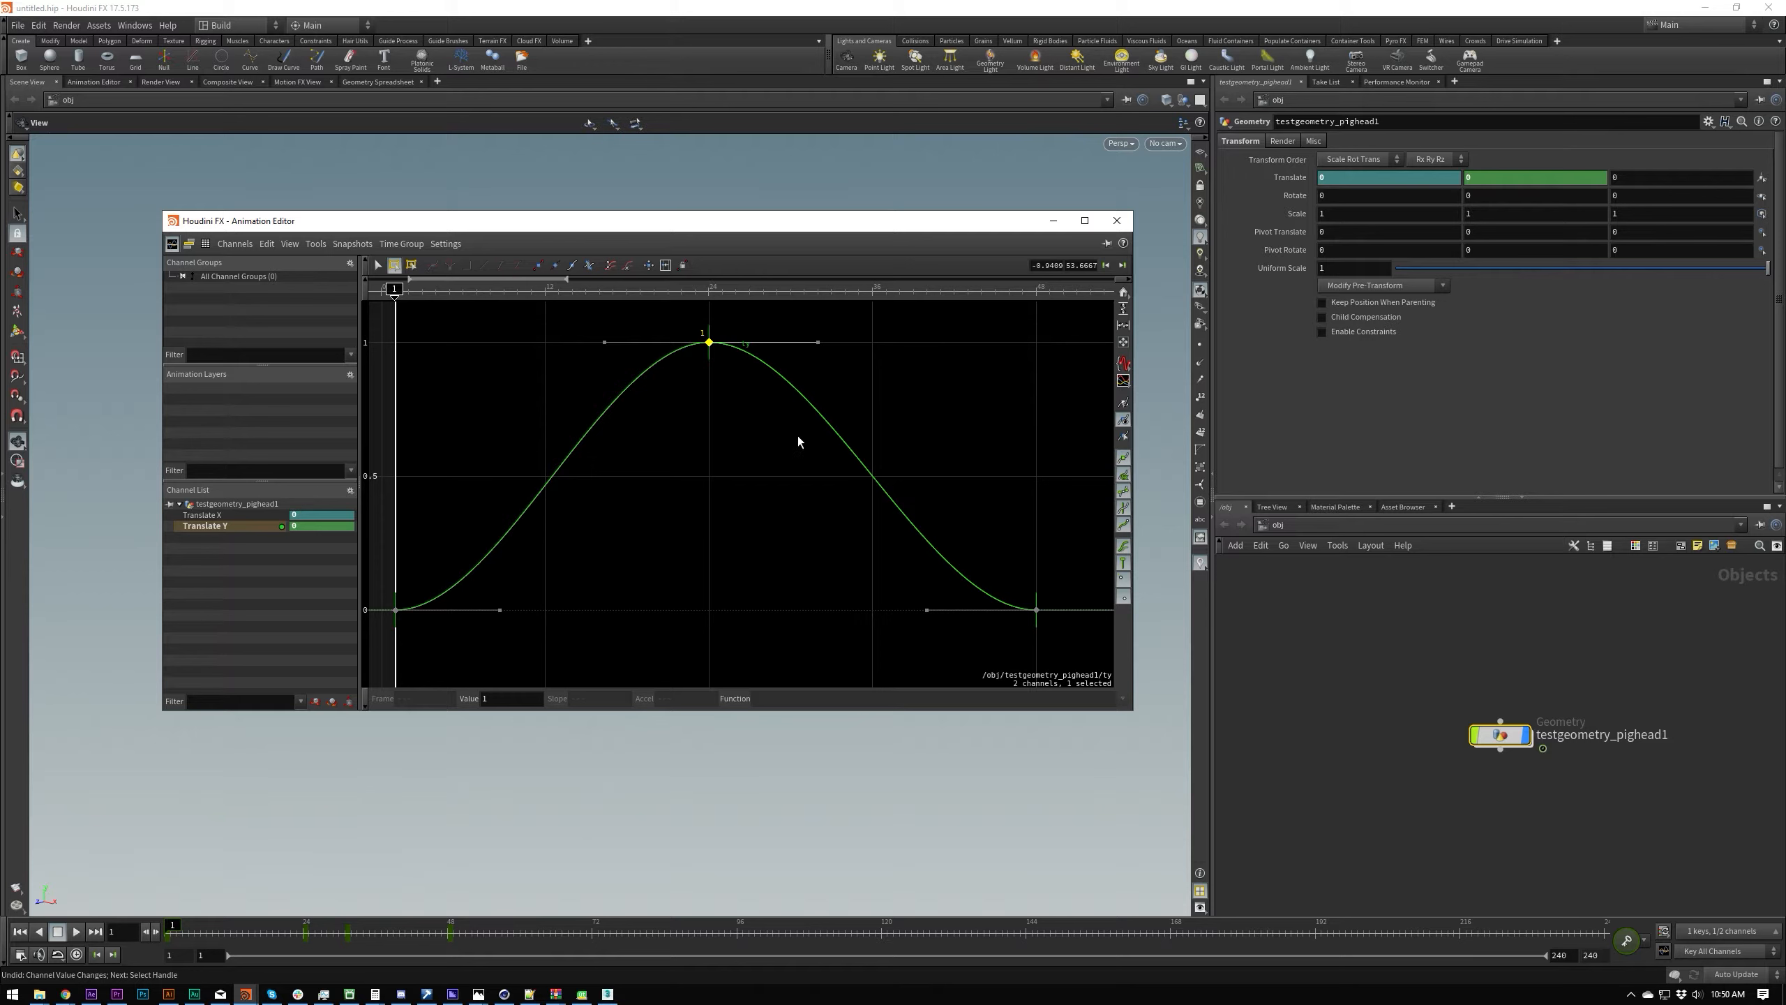
# Step: Try adding a key on each slope of the Translate Y curve, lower the one after the peak to about 0, and undo everything
pyautogui.keyDown('ctrl'); pyautogui.click(825, 420); pyautogui.keyUp('ctrl')
pyautogui.keyDown('ctrl'); pyautogui.click(562, 454); pyautogui.keyUp('ctrl')
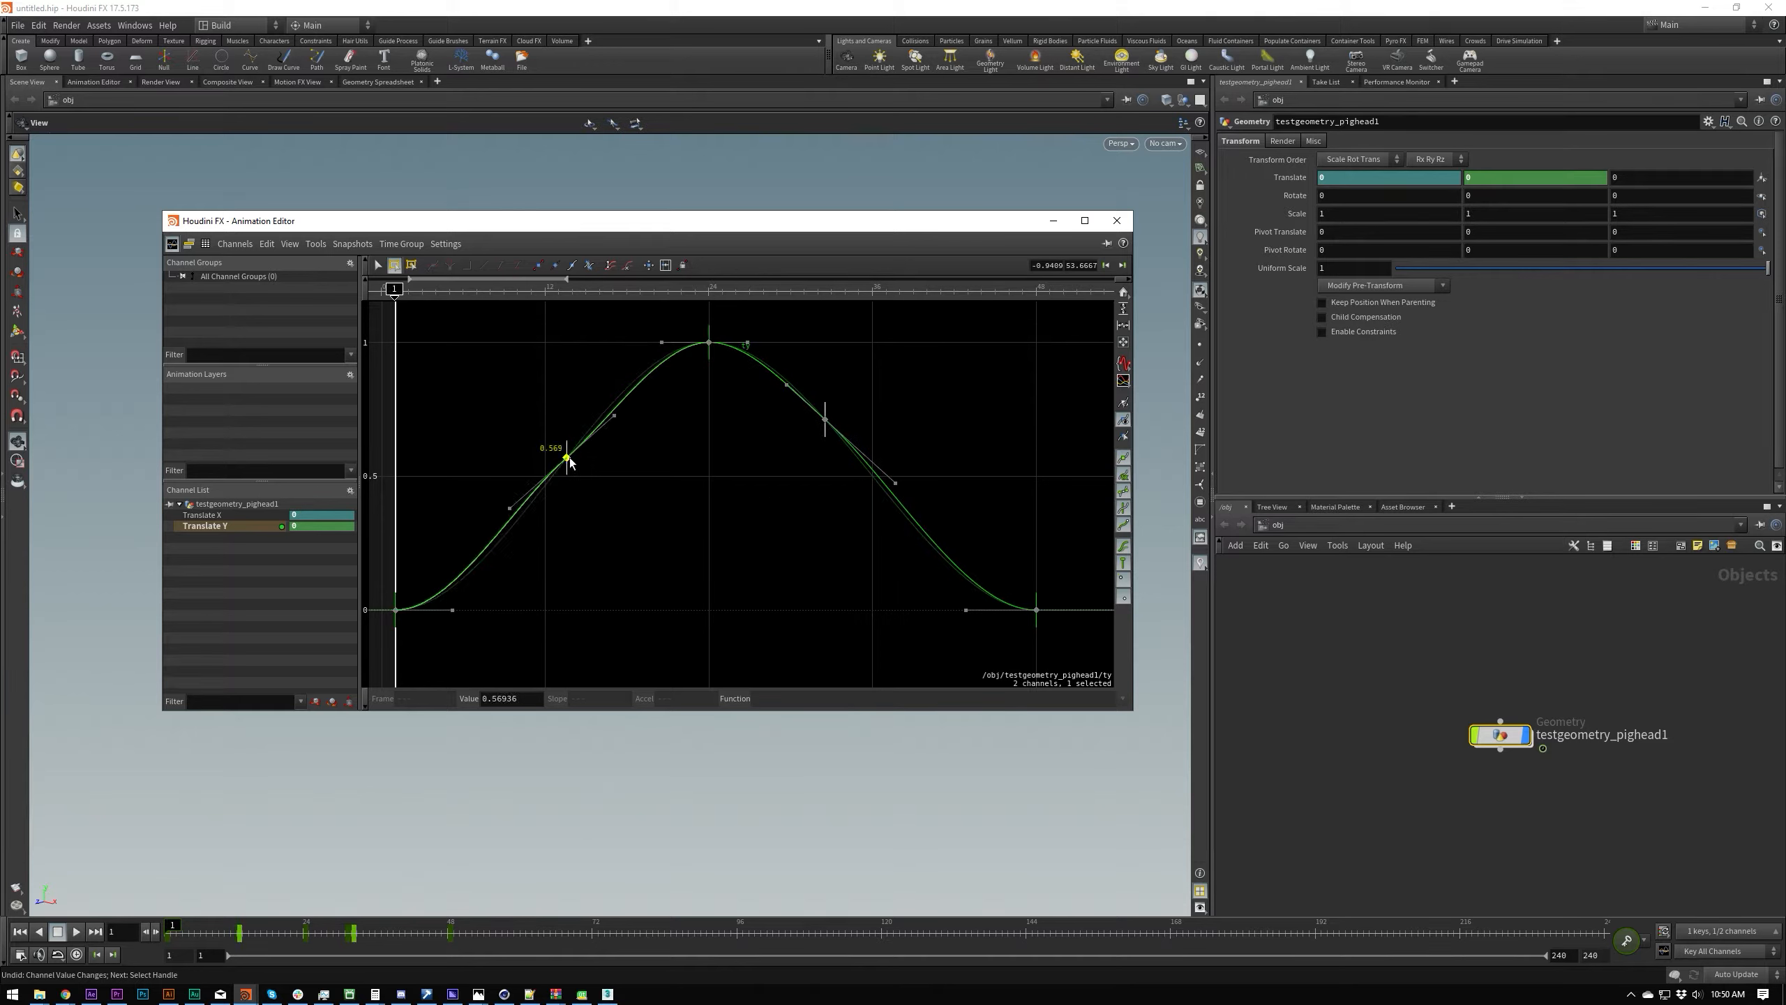
pyautogui.moveTo(826, 420); pyautogui.dragTo(885, 611)
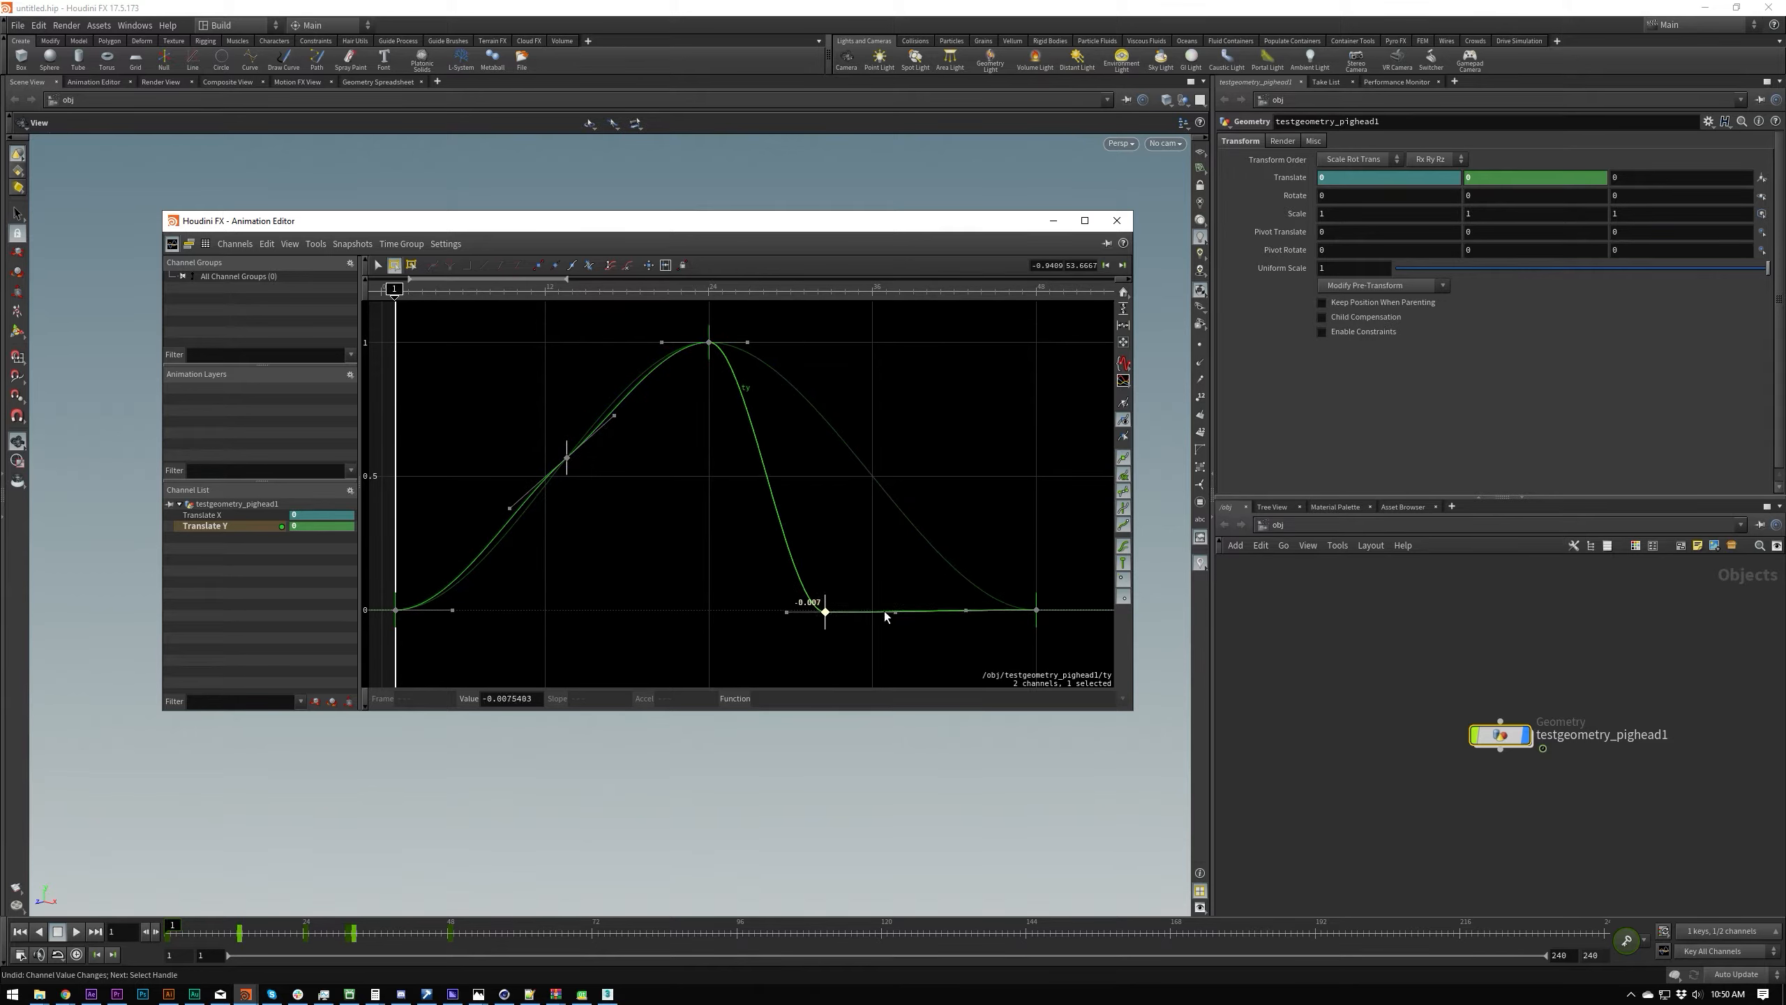
pyautogui.hotkey('ctrl', 'z')
pyautogui.hotkey('ctrl', 'z')
pyautogui.hotkey('ctrl', 'z')
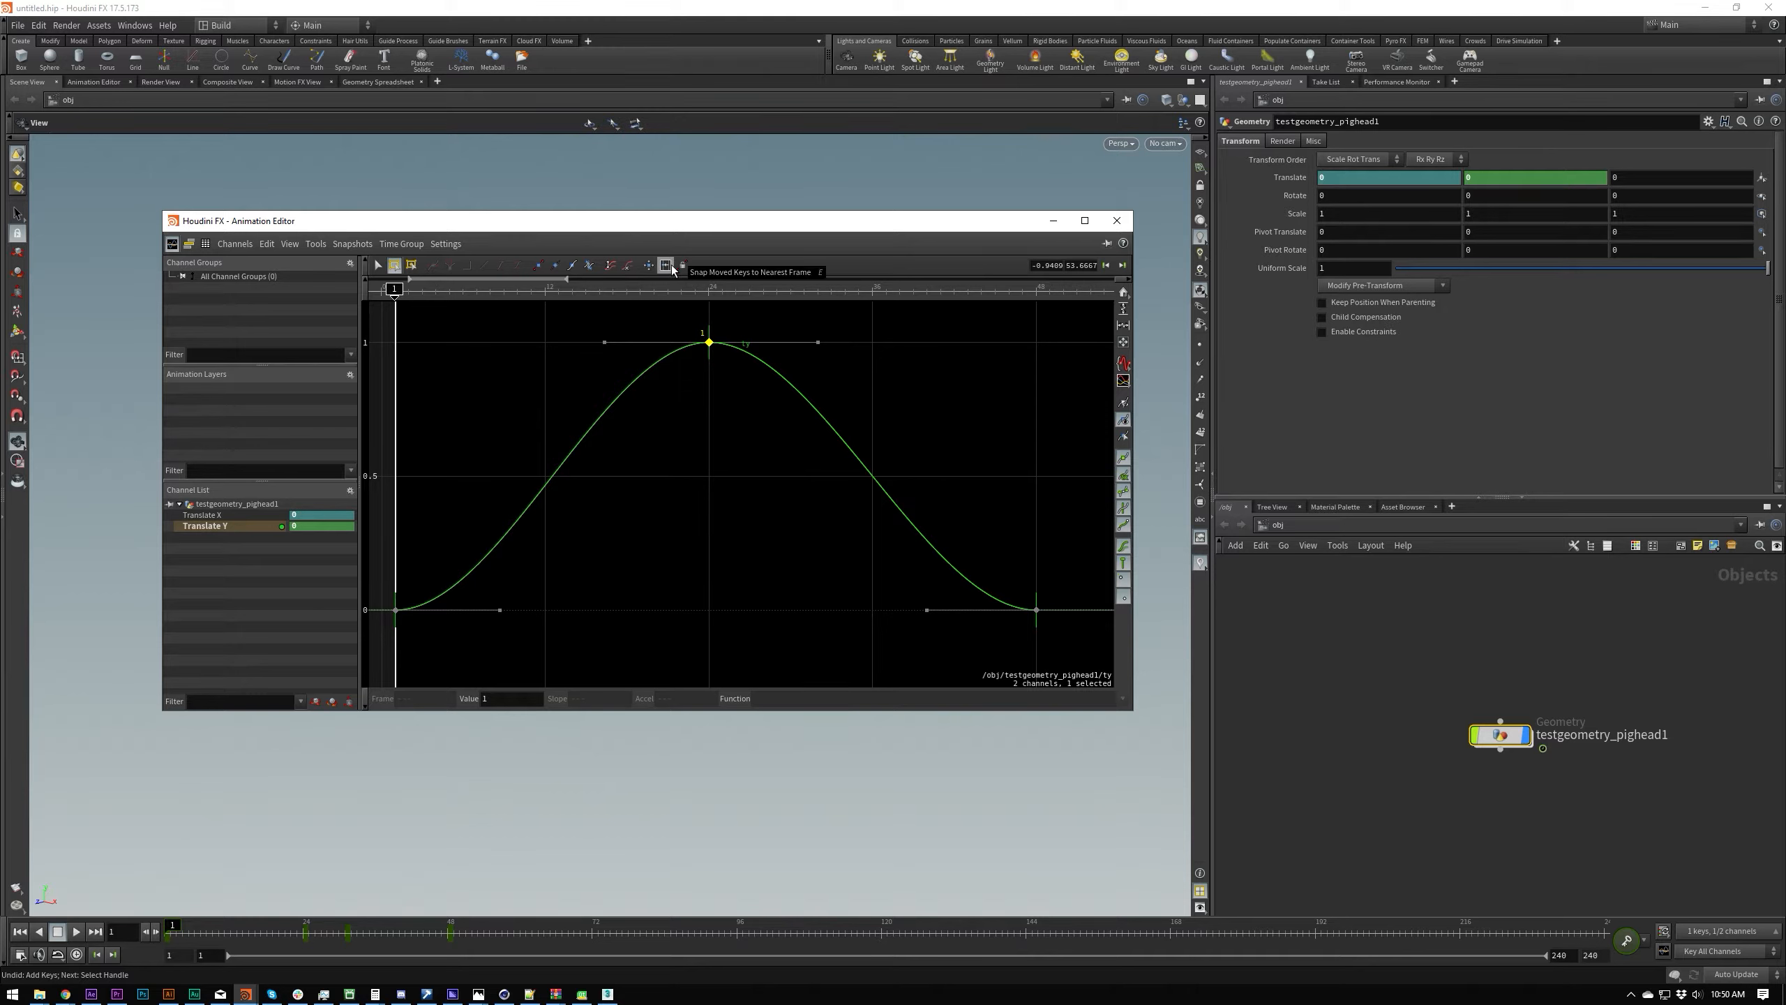
# Step: Try shifting the peak key at frame 24 later and earlier in time to test frame snapping, undoing each move
pyautogui.moveTo(707, 348); pyautogui.dragTo(767, 349)
pyautogui.hotkey('ctrl', 'z')
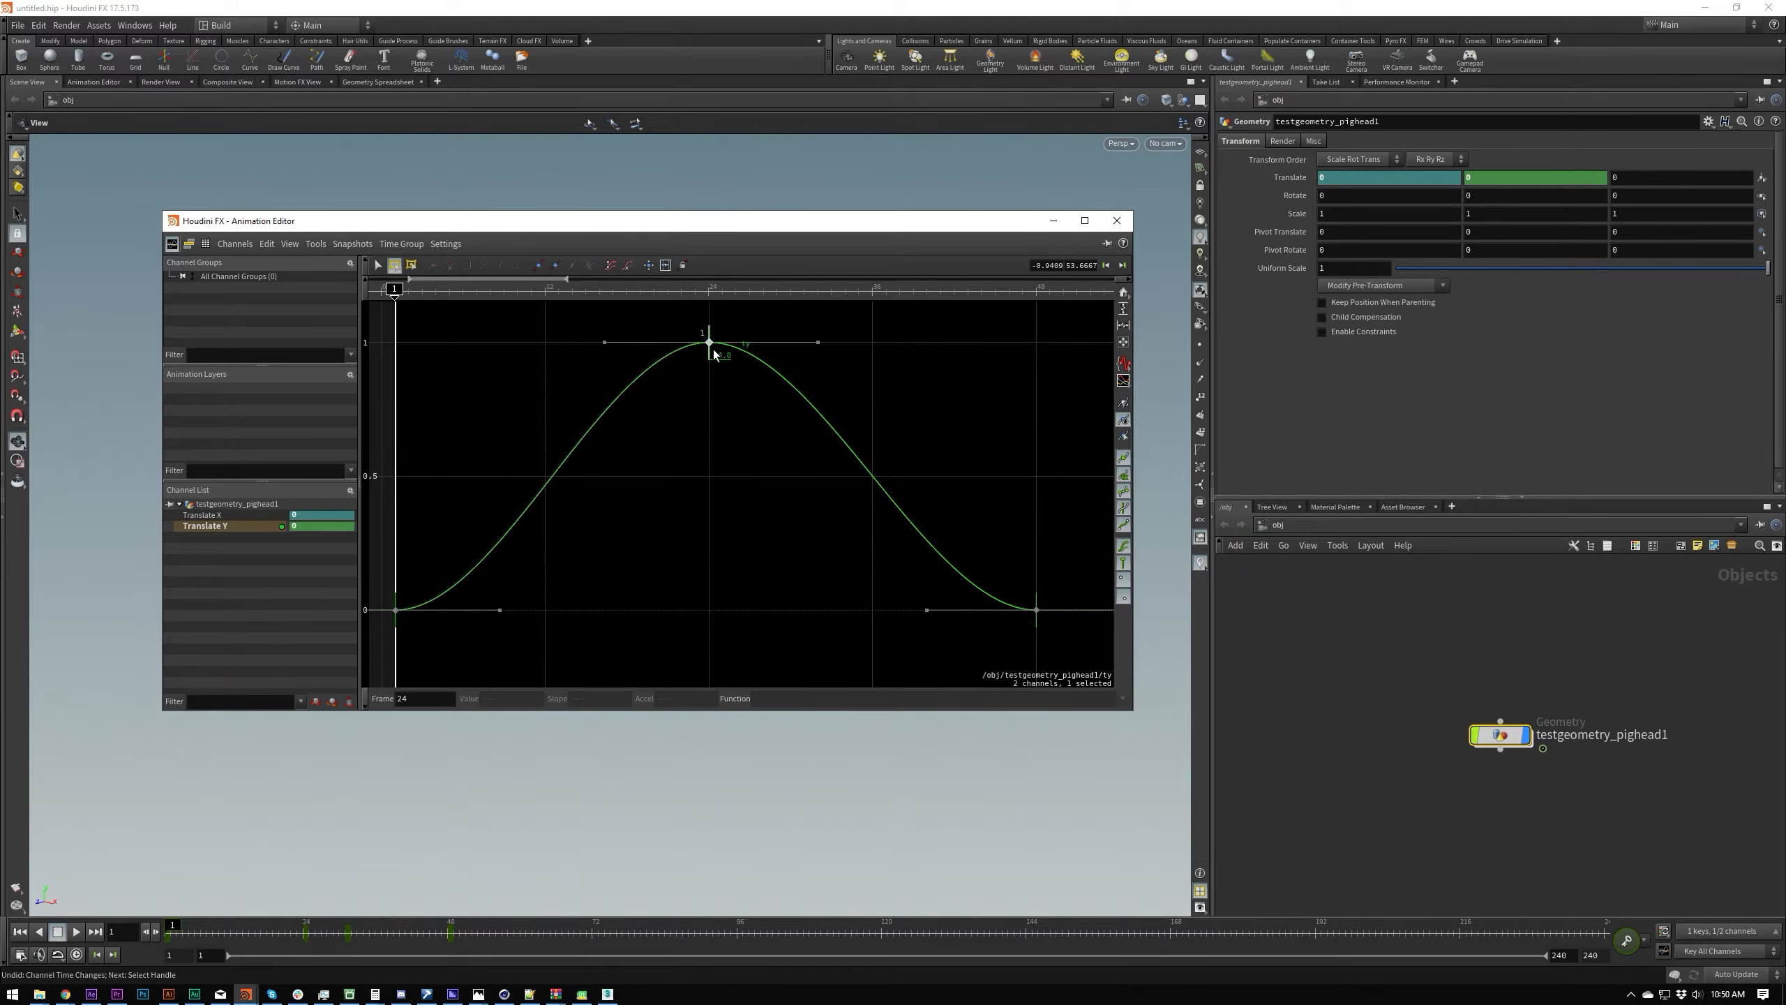
pyautogui.moveTo(713, 353)
pyautogui.mouseDown()
pyautogui.moveTo(621, 359)
pyautogui.moveTo(738, 352)
pyautogui.mouseUp()
pyautogui.hotkey('ctrl', 'z')
pyautogui.moveTo(718, 355); pyautogui.dragTo(625, 430)
pyautogui.hotkey('ctrl', 'z')
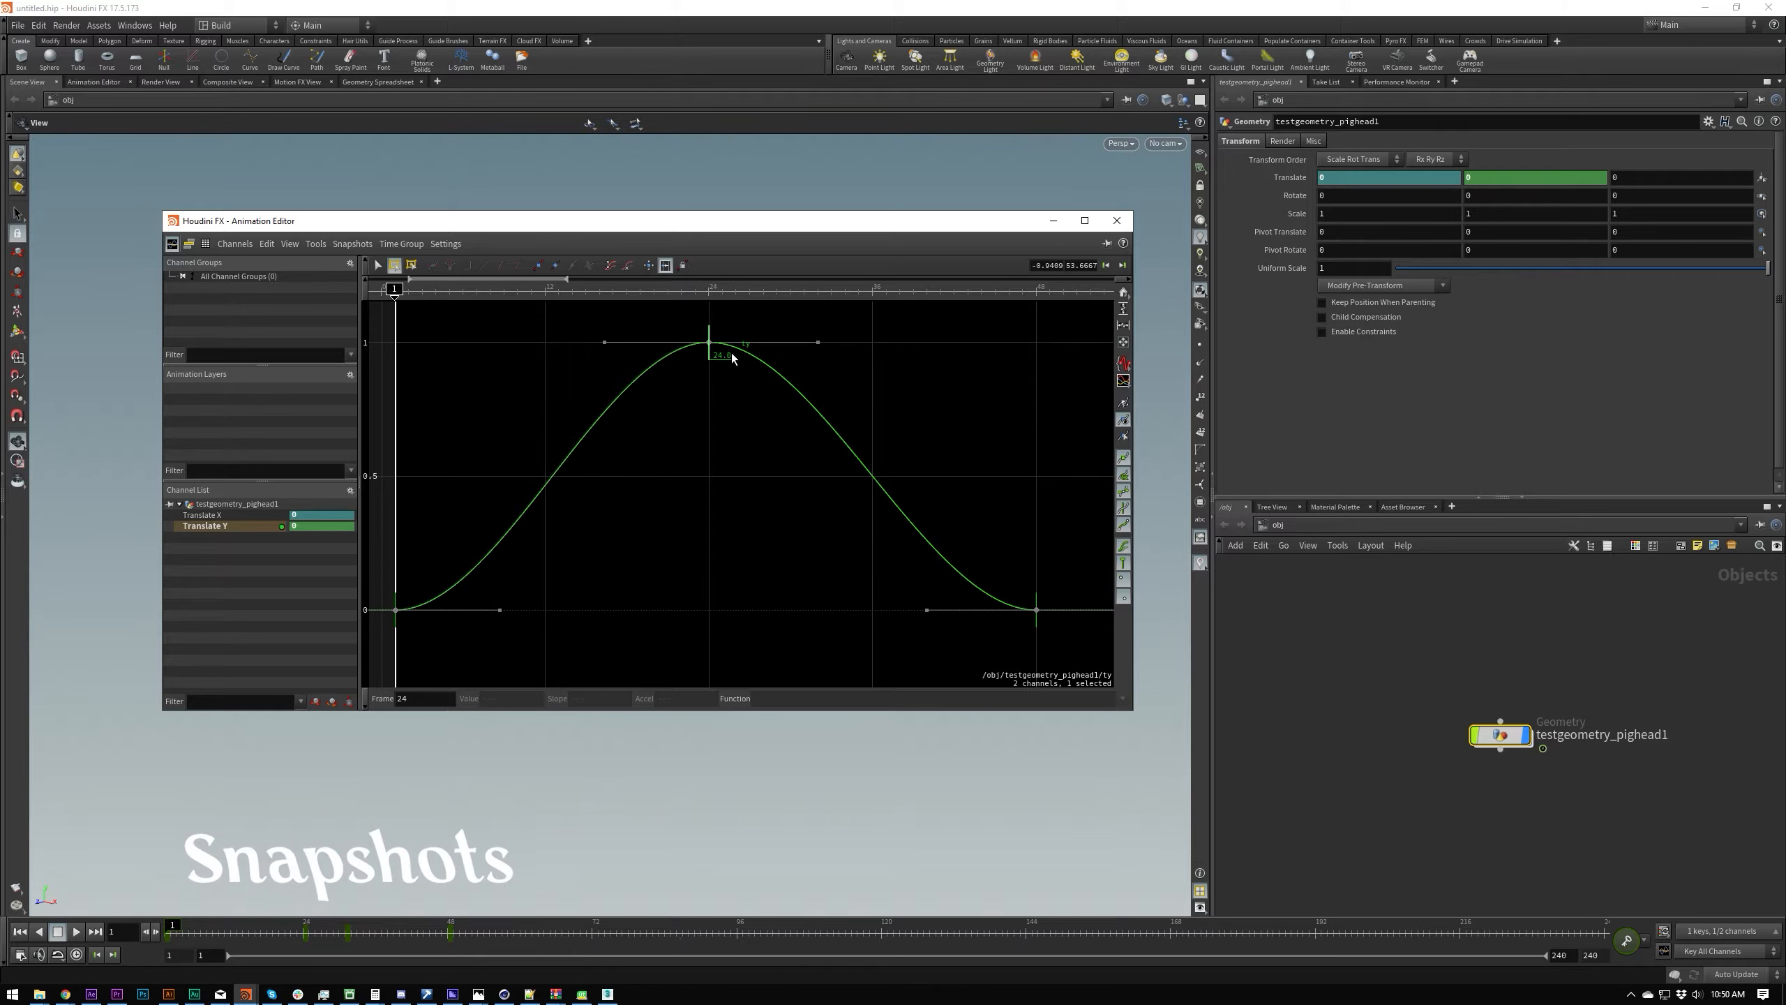
# Step: Lower the peak key at frame 24 to a value of about 0.615 and swap the active channels with the snapshots
pyautogui.click(709, 344)
pyautogui.moveTo(710, 348); pyautogui.dragTo(709, 447)
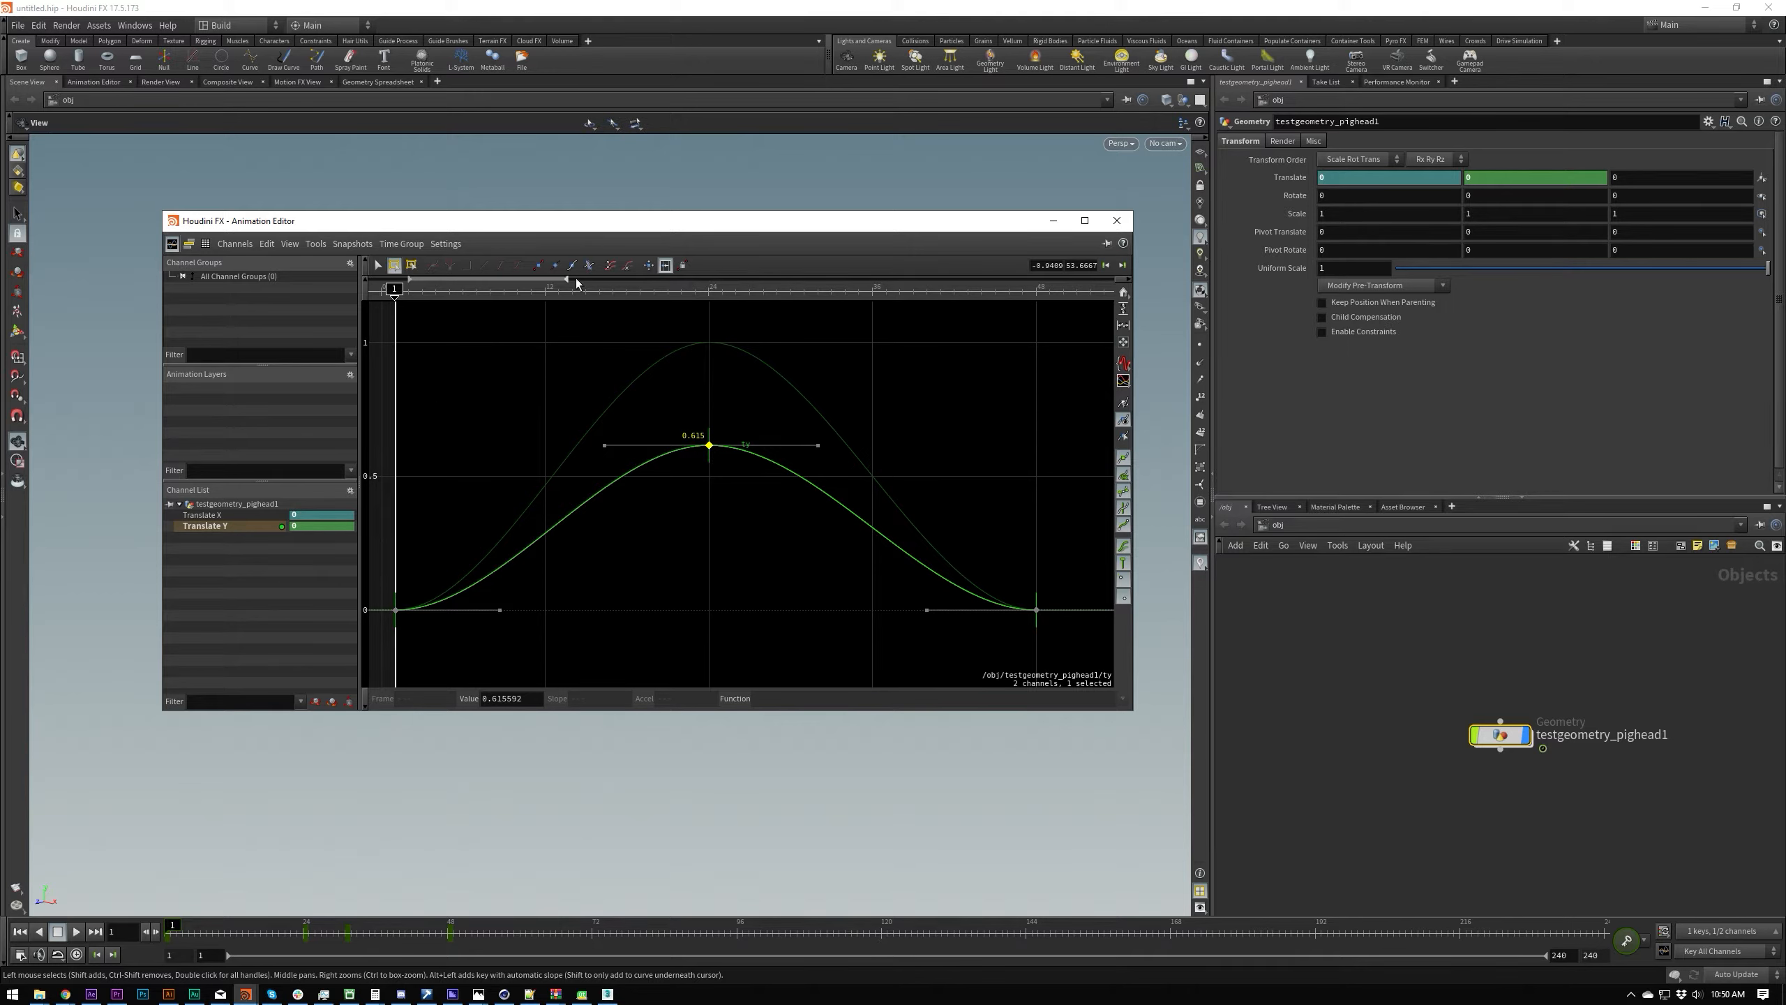
pyautogui.click(611, 266)
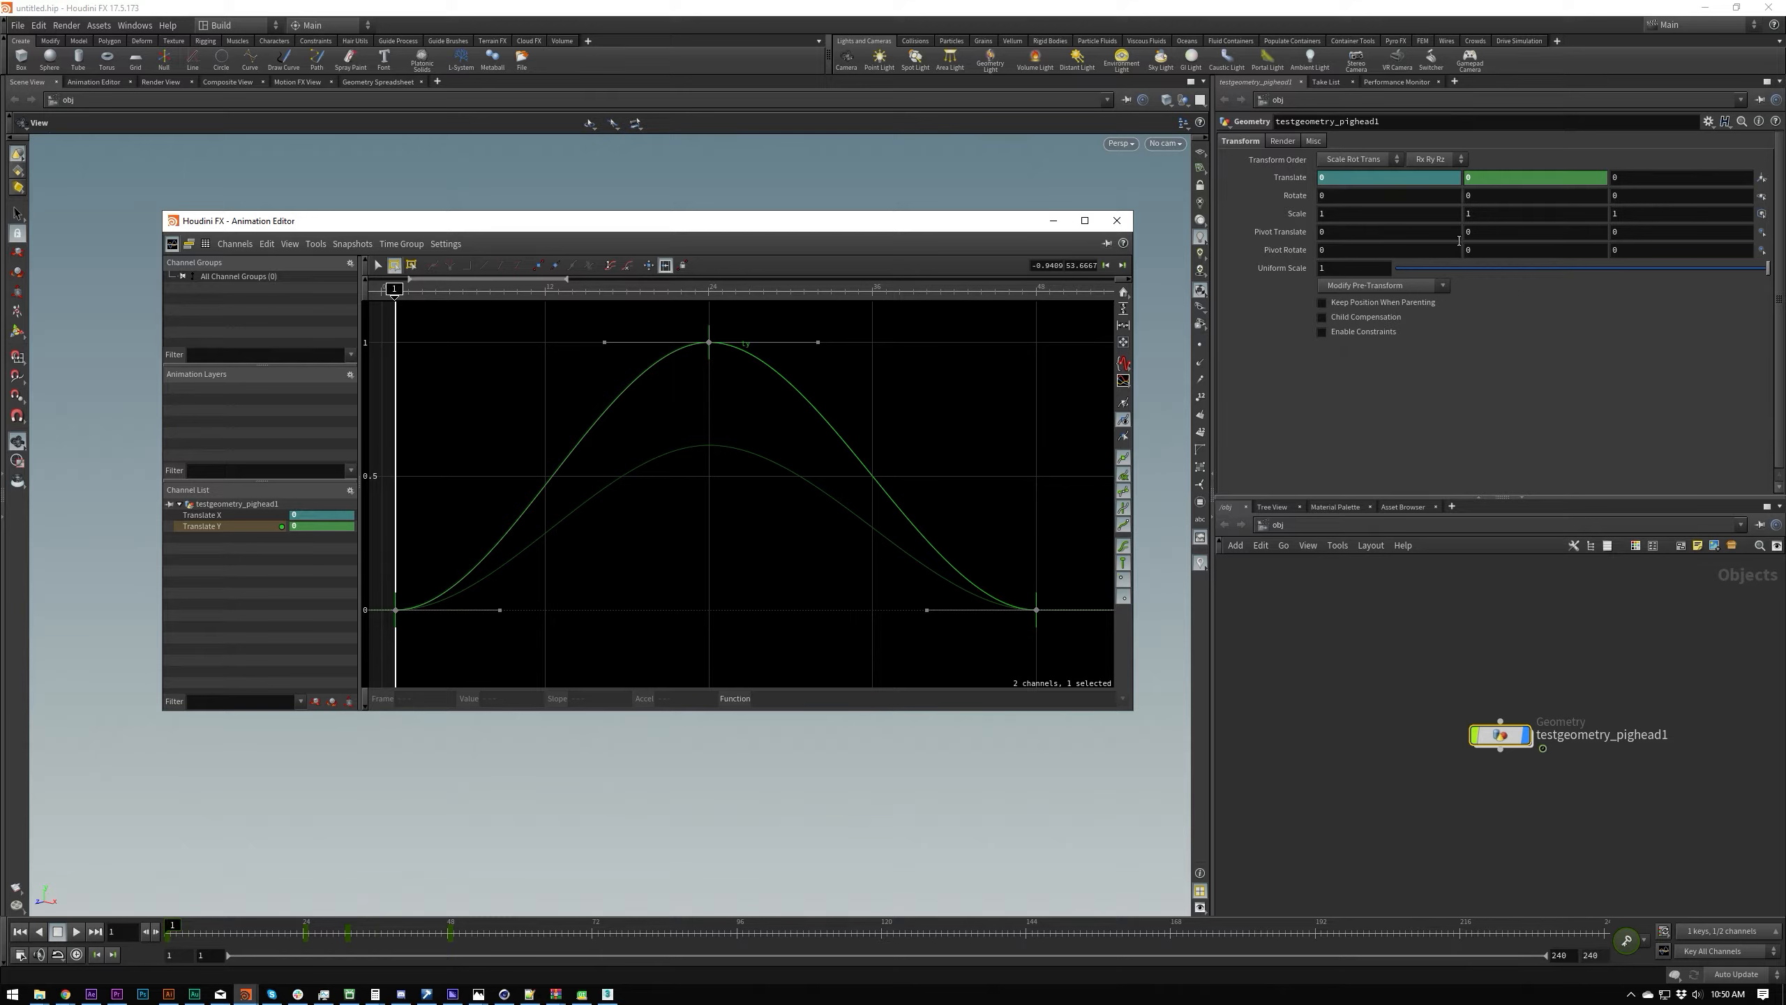
# Step: Select the peak key, update the snapshots to match the current Translate Y curve, and clear the key selection
pyautogui.moveTo(1415, 631); pyautogui.dragTo(1523, 769)
pyautogui.moveTo(634, 340); pyautogui.dragTo(951, 400)
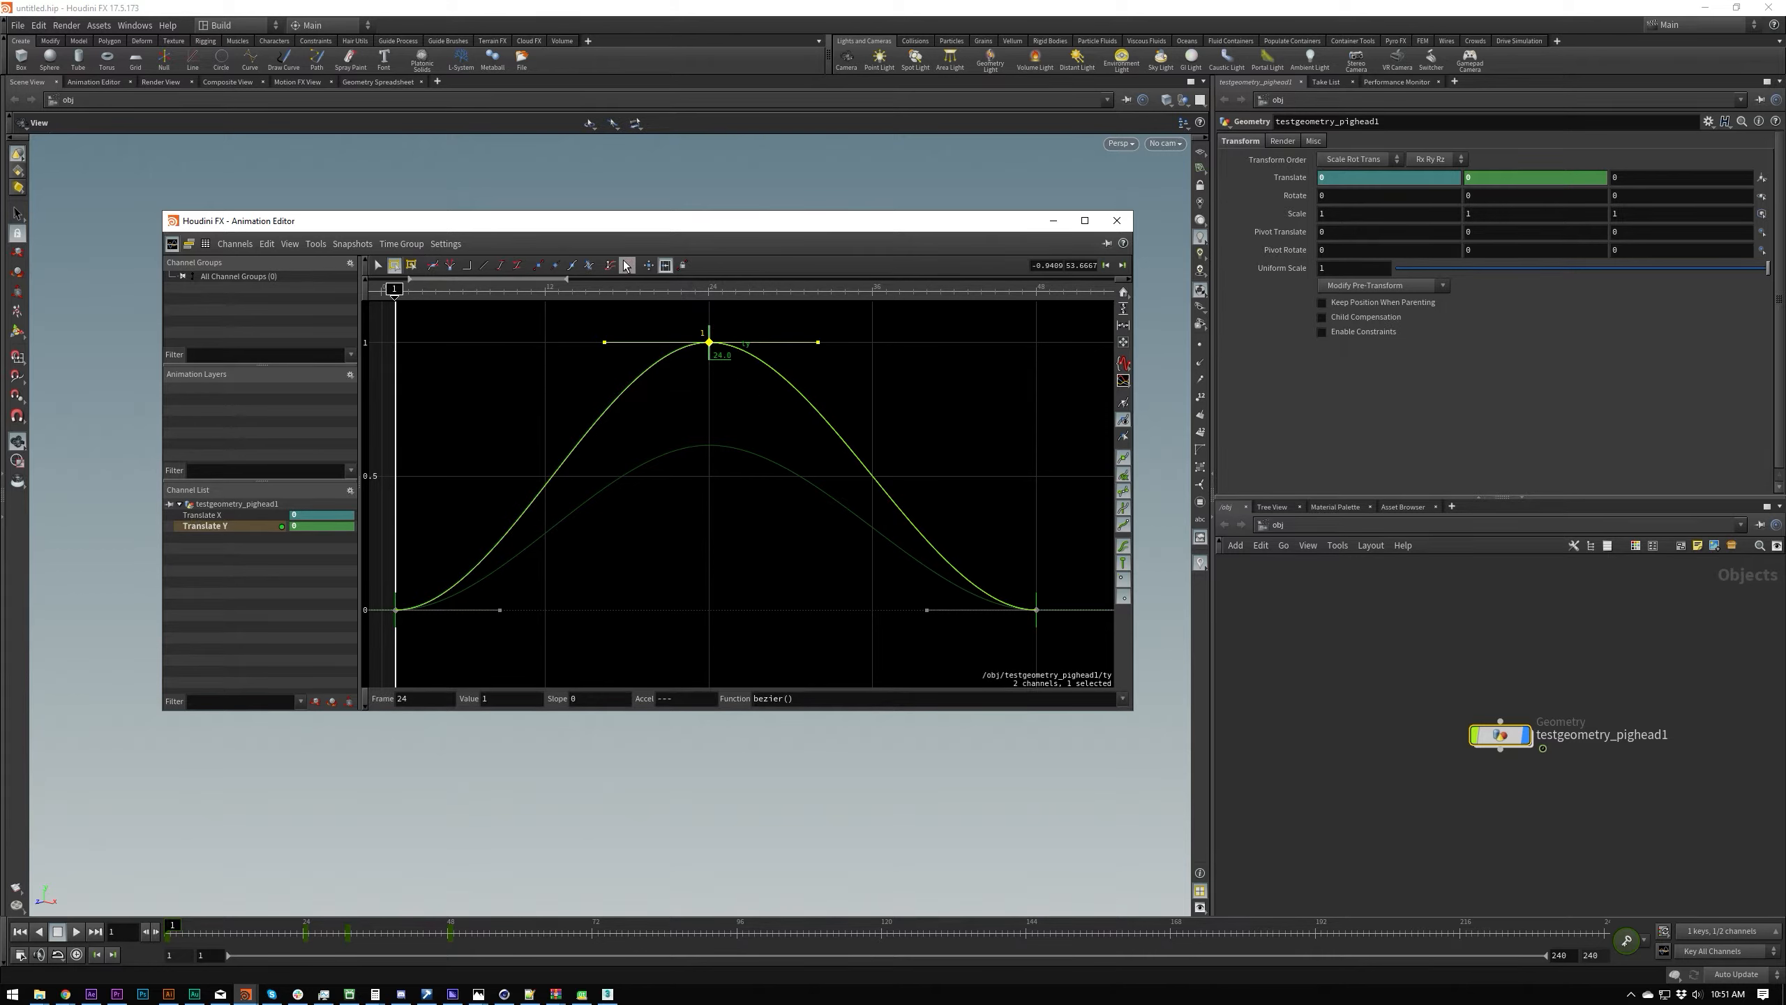
pyautogui.click(789, 478)
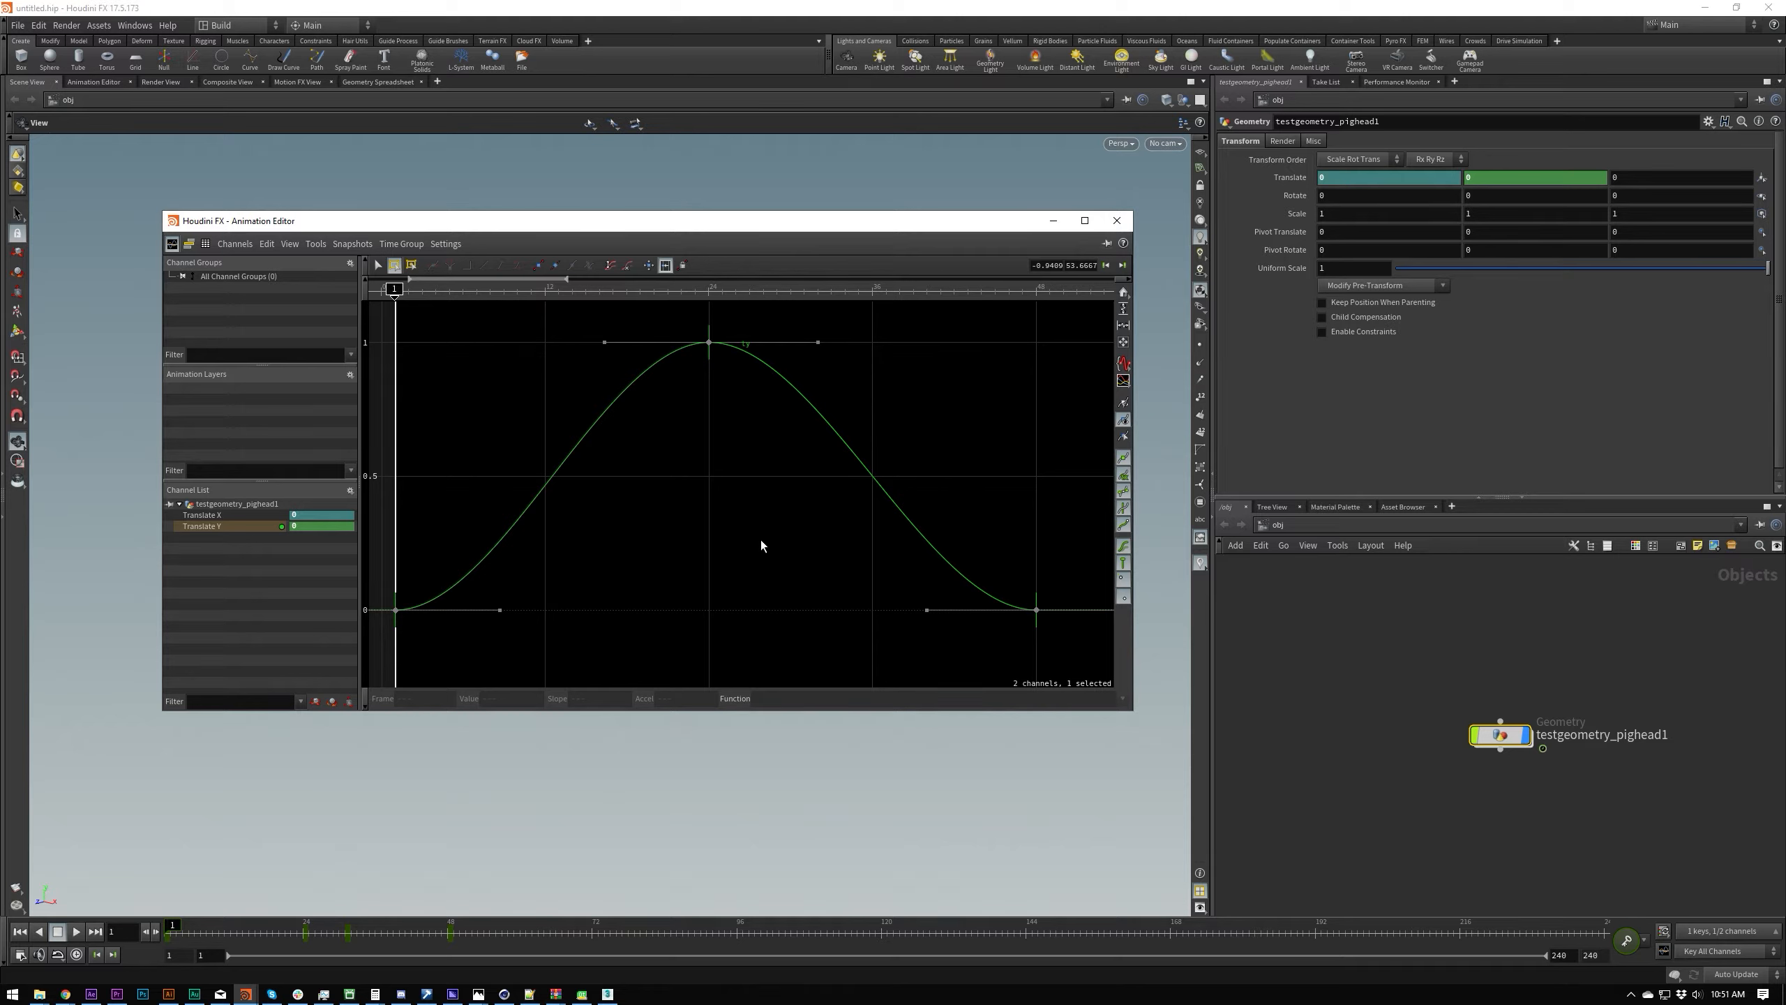
# Step: Select all Translate Y keys and switch from the box handle to the standard selection tool
pyautogui.hotkey('ctrl', 'a')
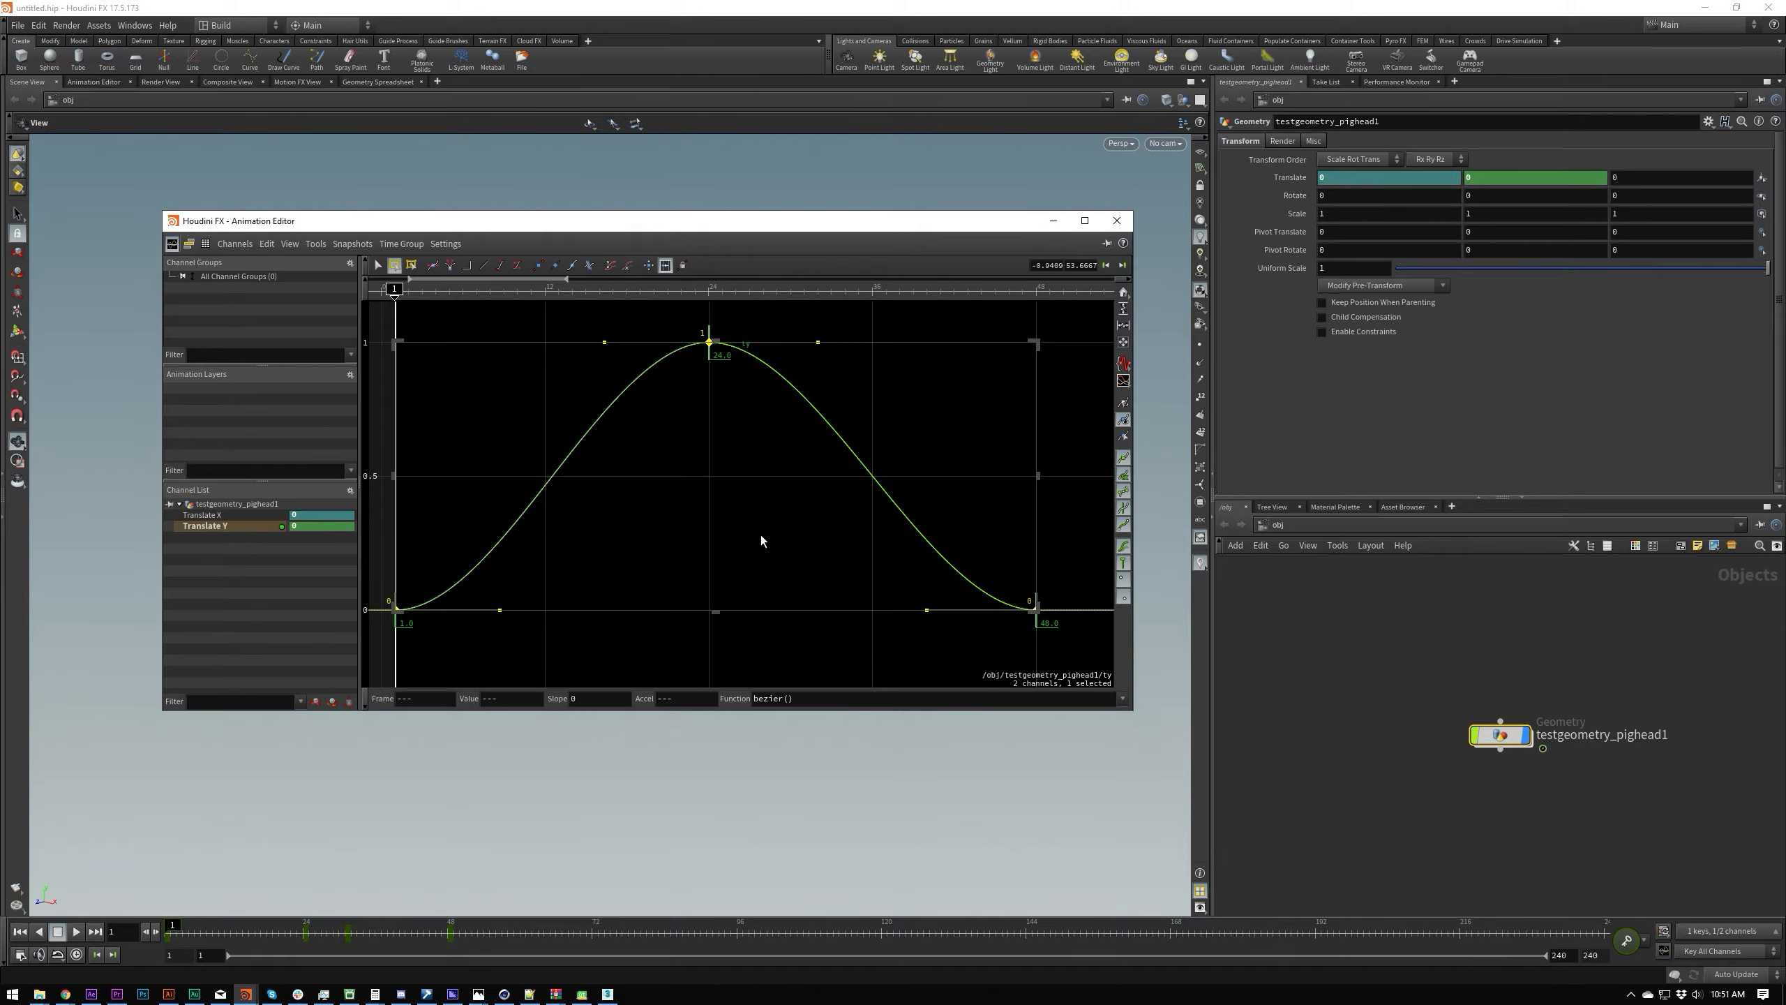
pyautogui.click(366, 266)
pyautogui.click(370, 259)
pyautogui.click(378, 266)
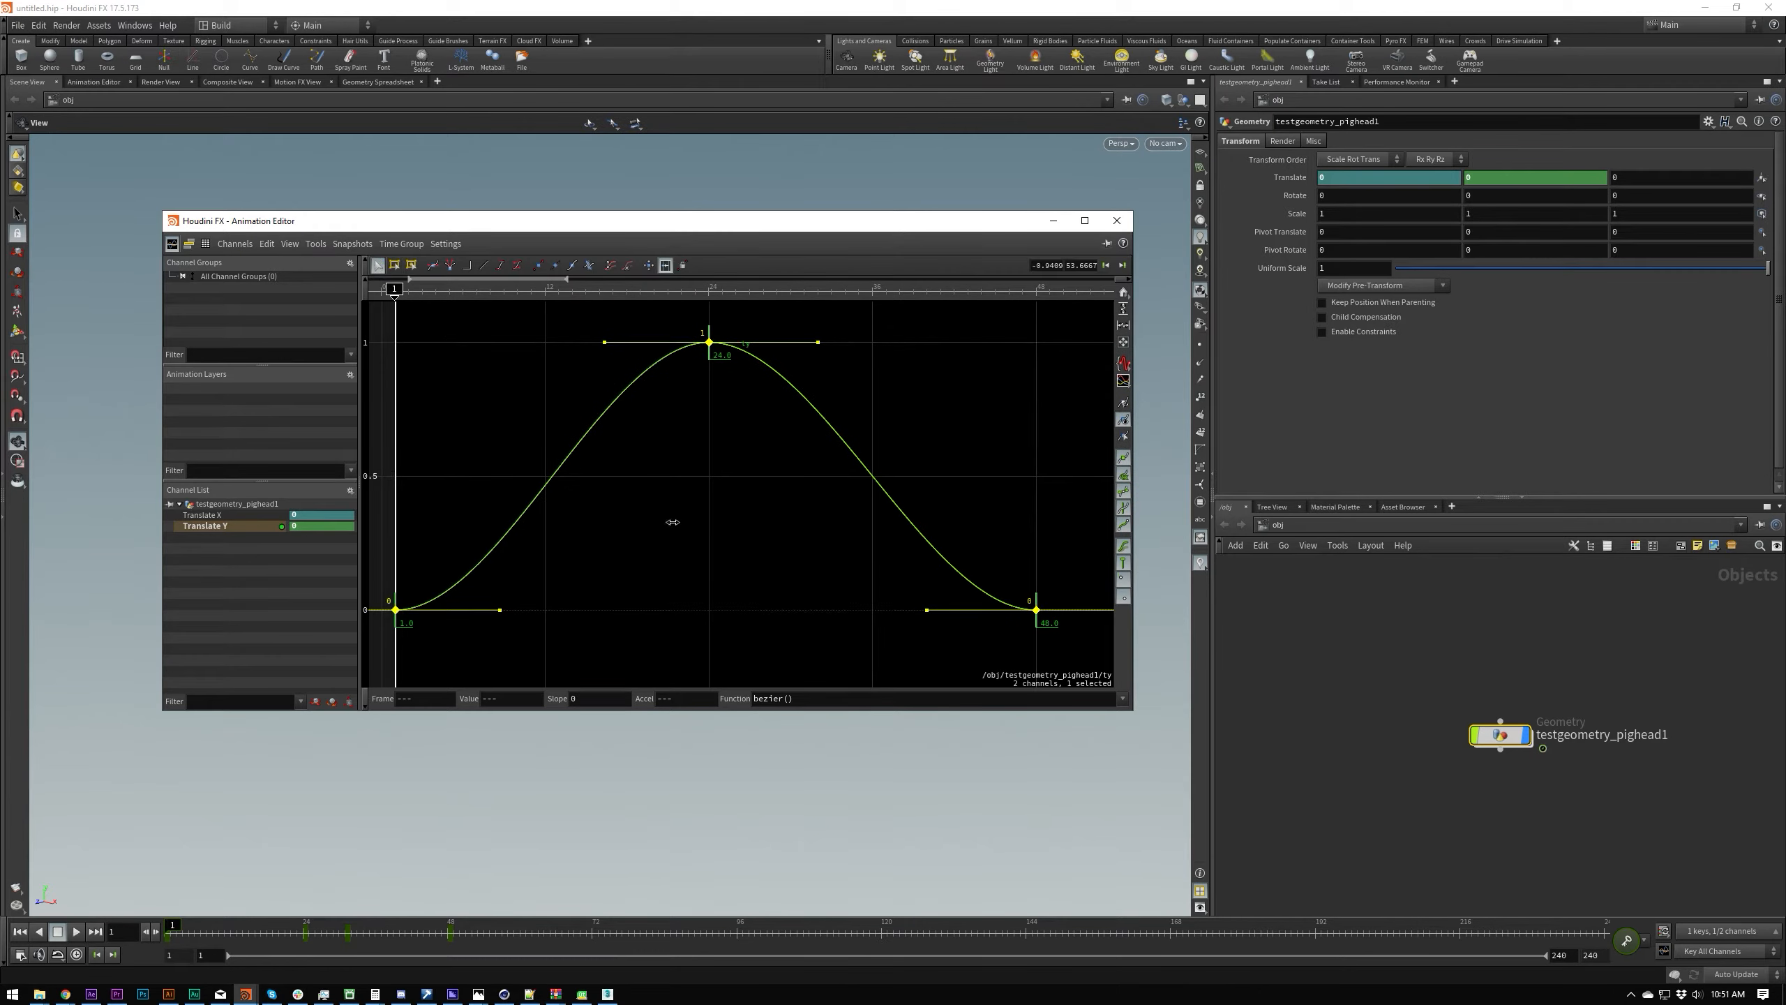
# Step: Open the properties of the selected Translate Y channel and widen the dialog to view its settings
pyautogui.click(351, 492)
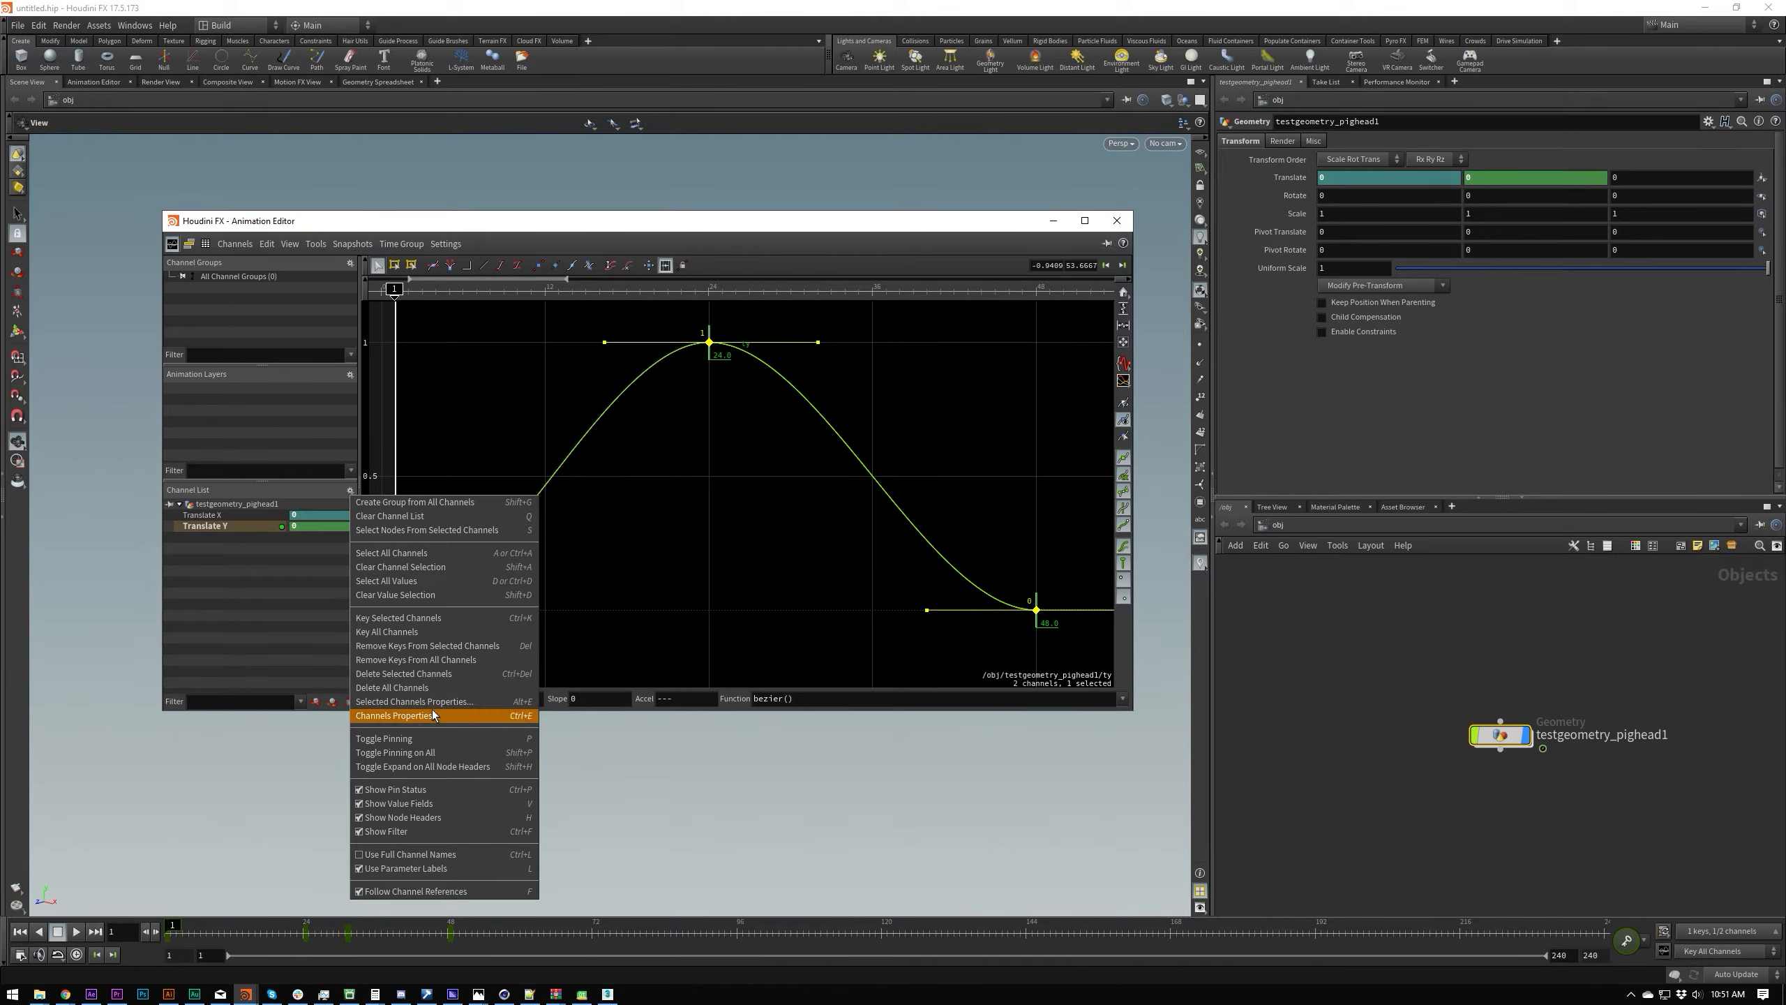
pyautogui.click(392, 701)
pyautogui.moveTo(441, 567); pyautogui.dragTo(736, 486)
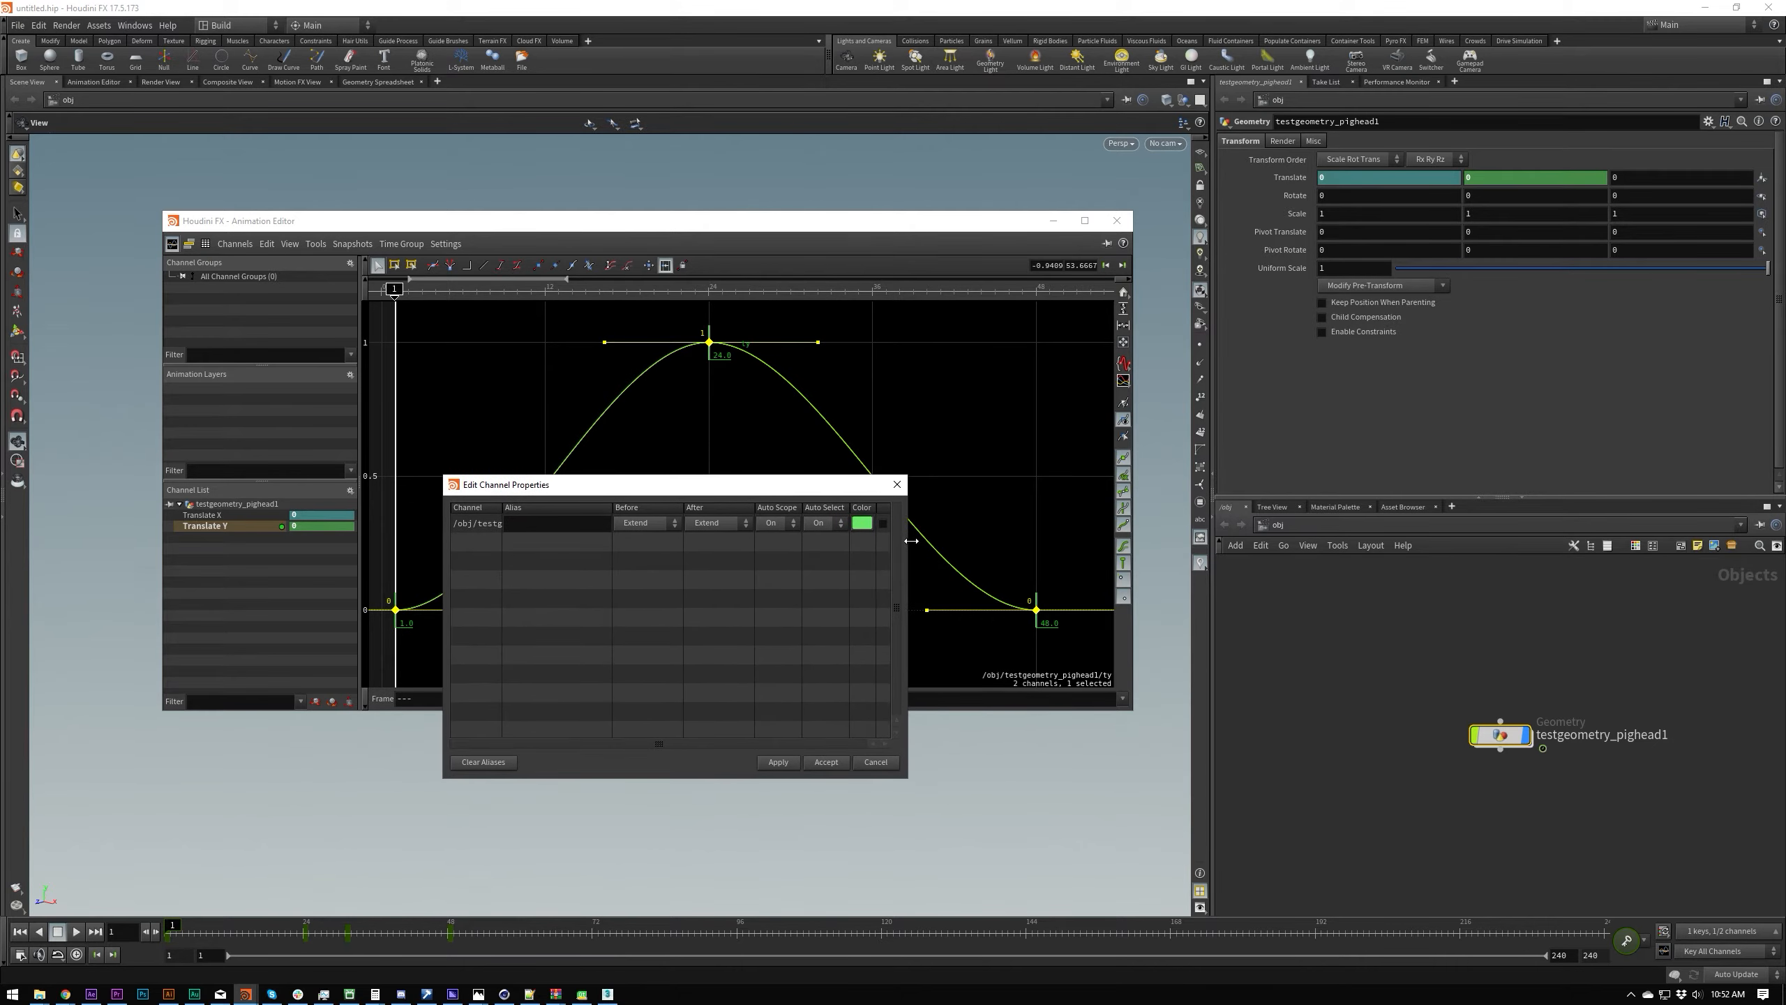
pyautogui.moveTo(911, 535); pyautogui.dragTo(916, 535)
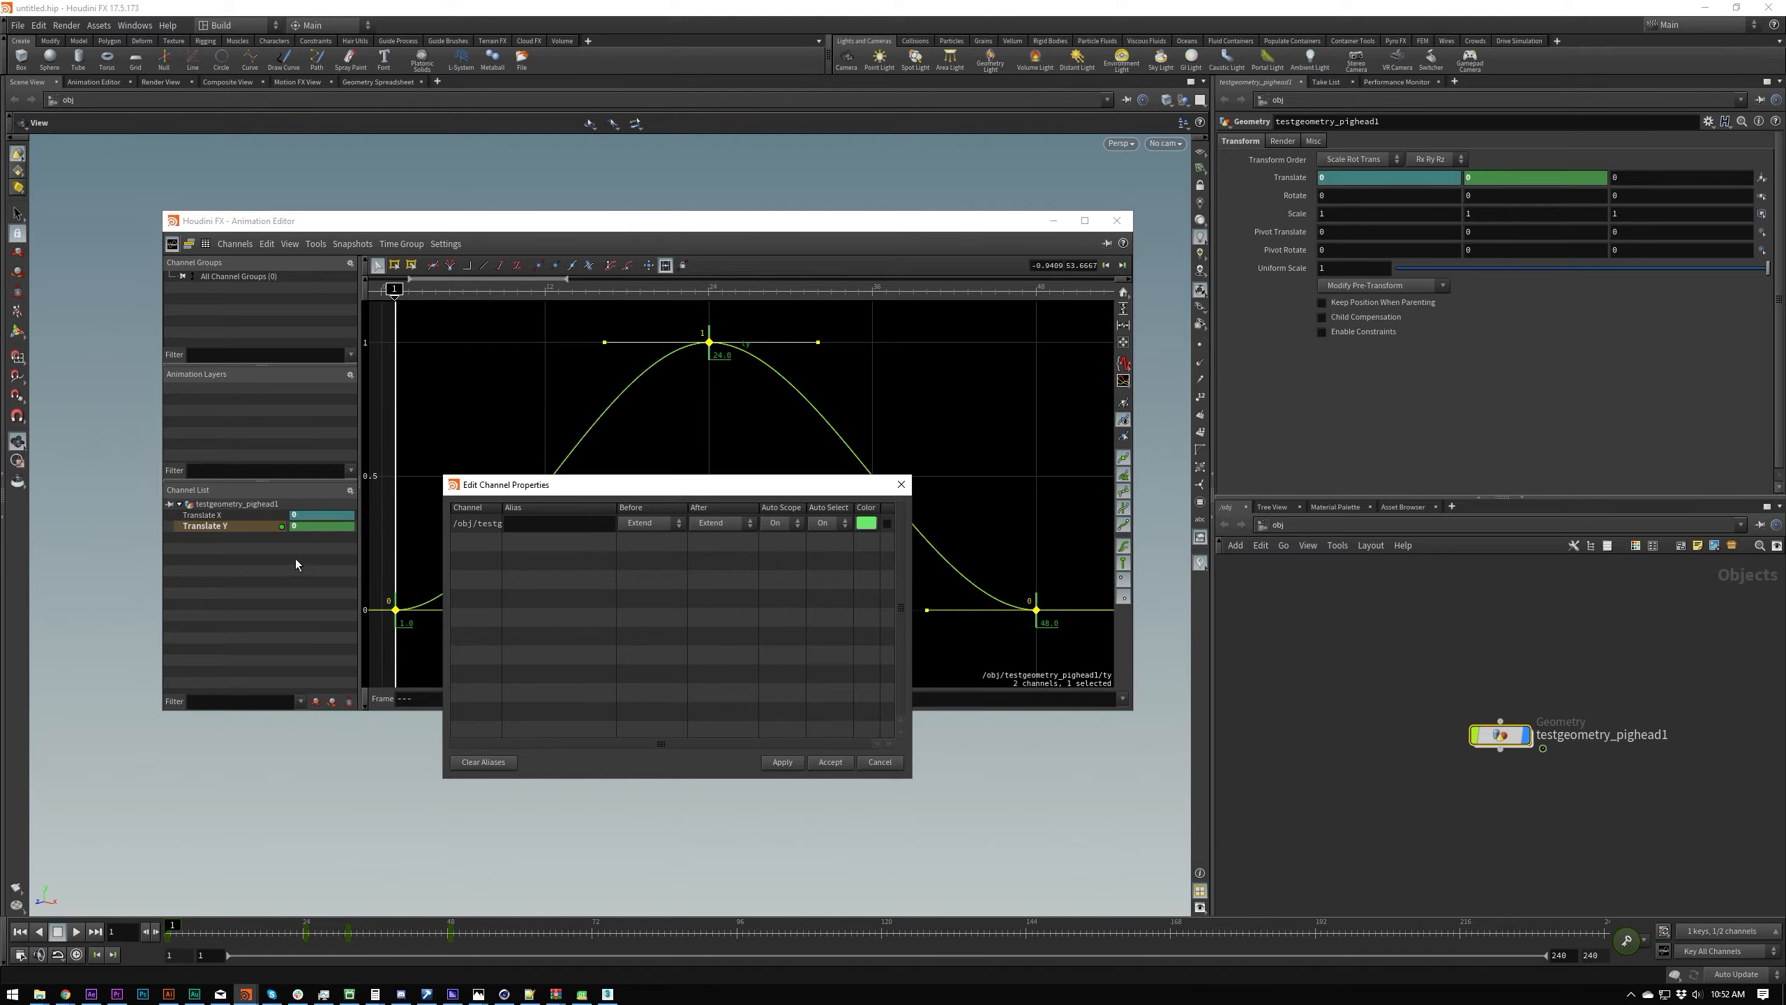
# Step: Reopen the channel properties with both Translate X and Translate Y selected, and apply Cycle to their before and after behaviour
pyautogui.click(226, 524)
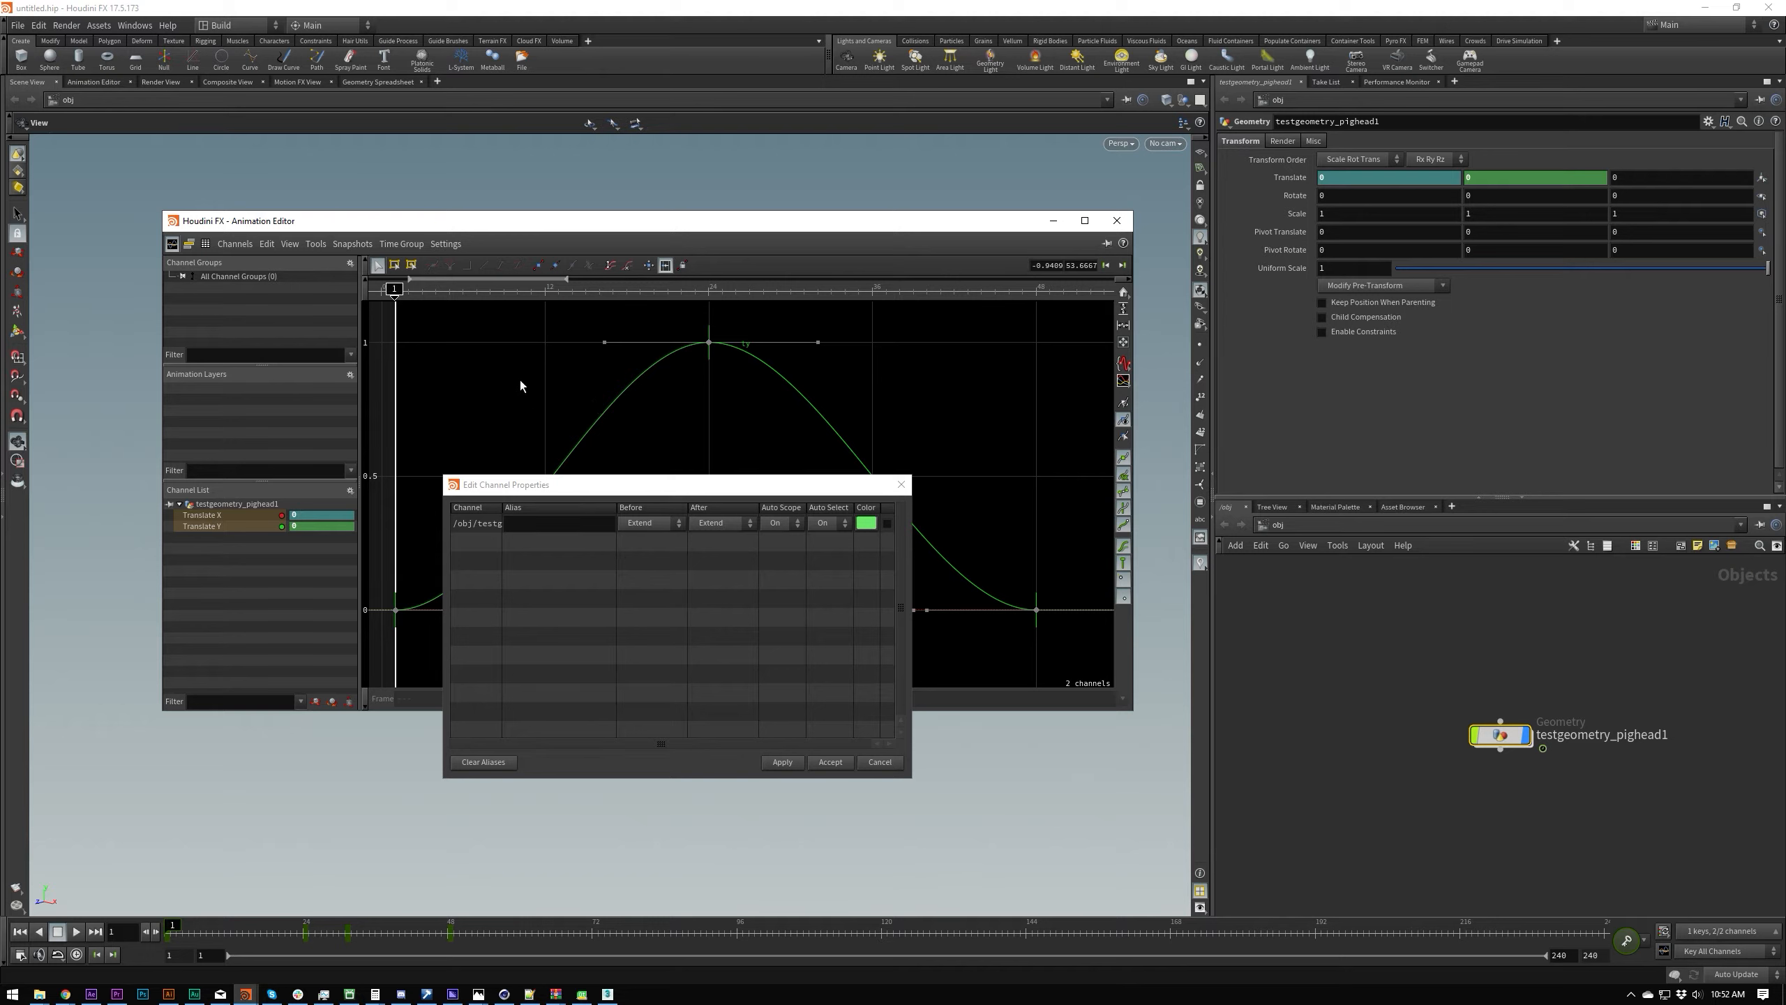
pyautogui.click(901, 485)
pyautogui.hotkey('ctrl', 'a')
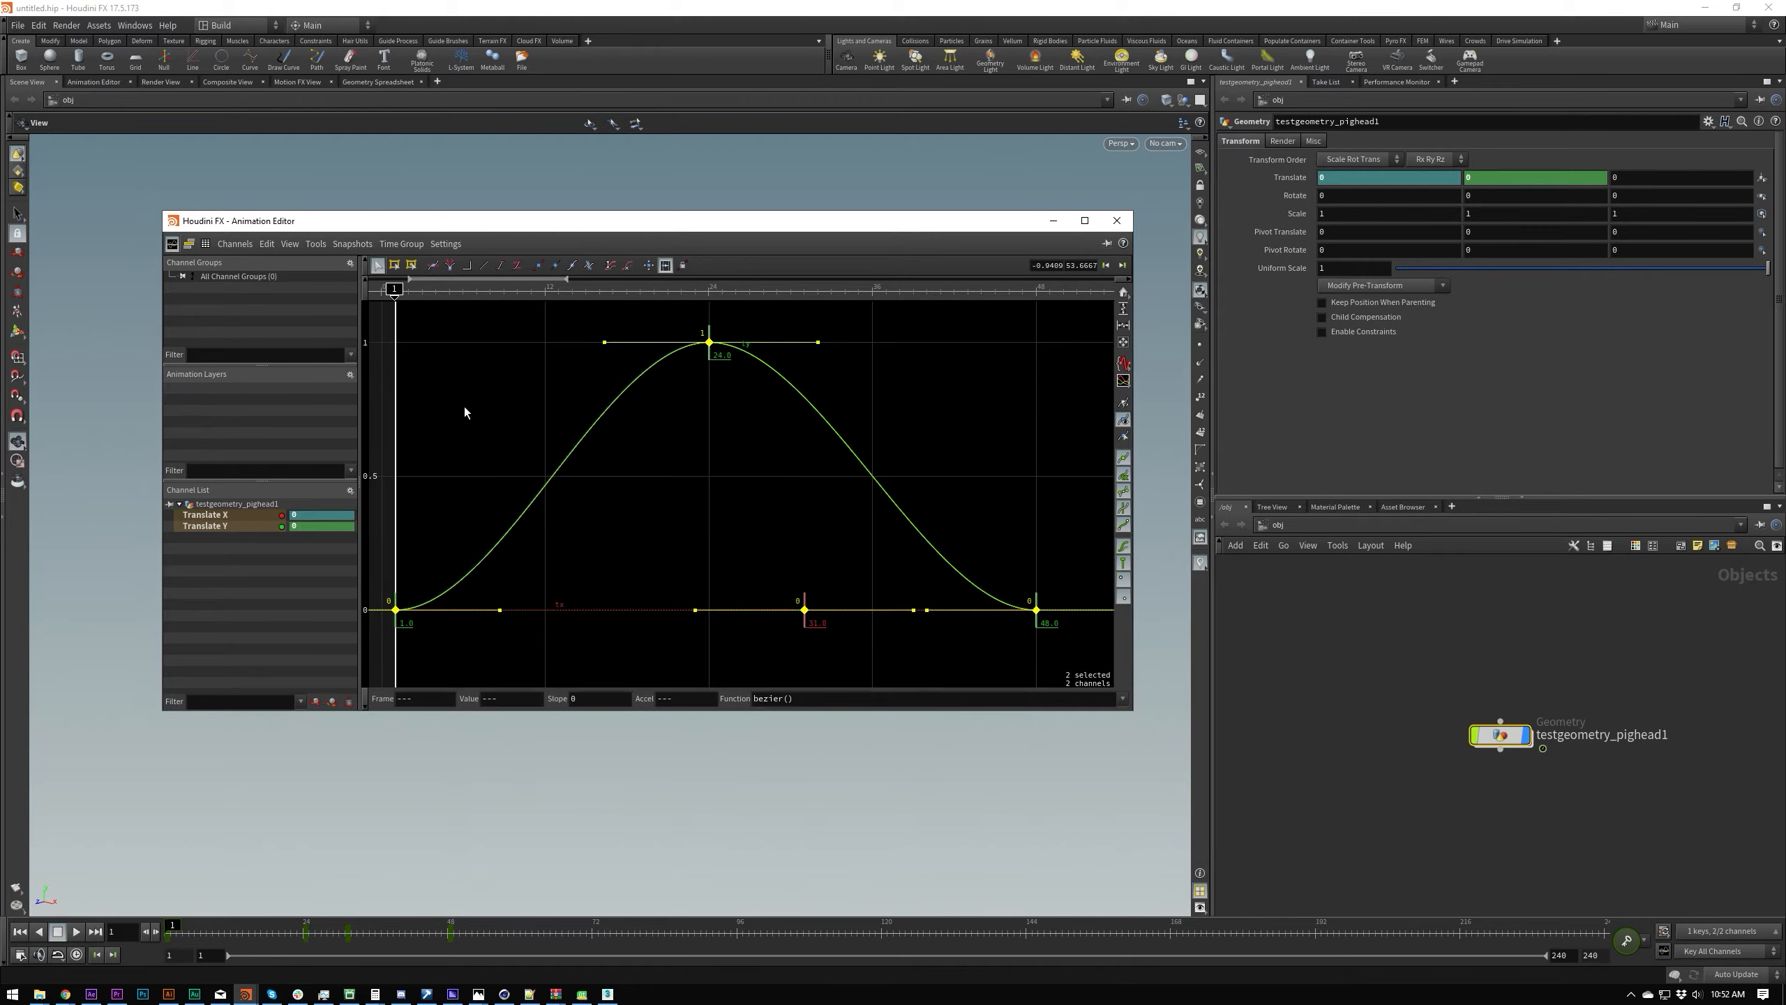
pyautogui.click(350, 490)
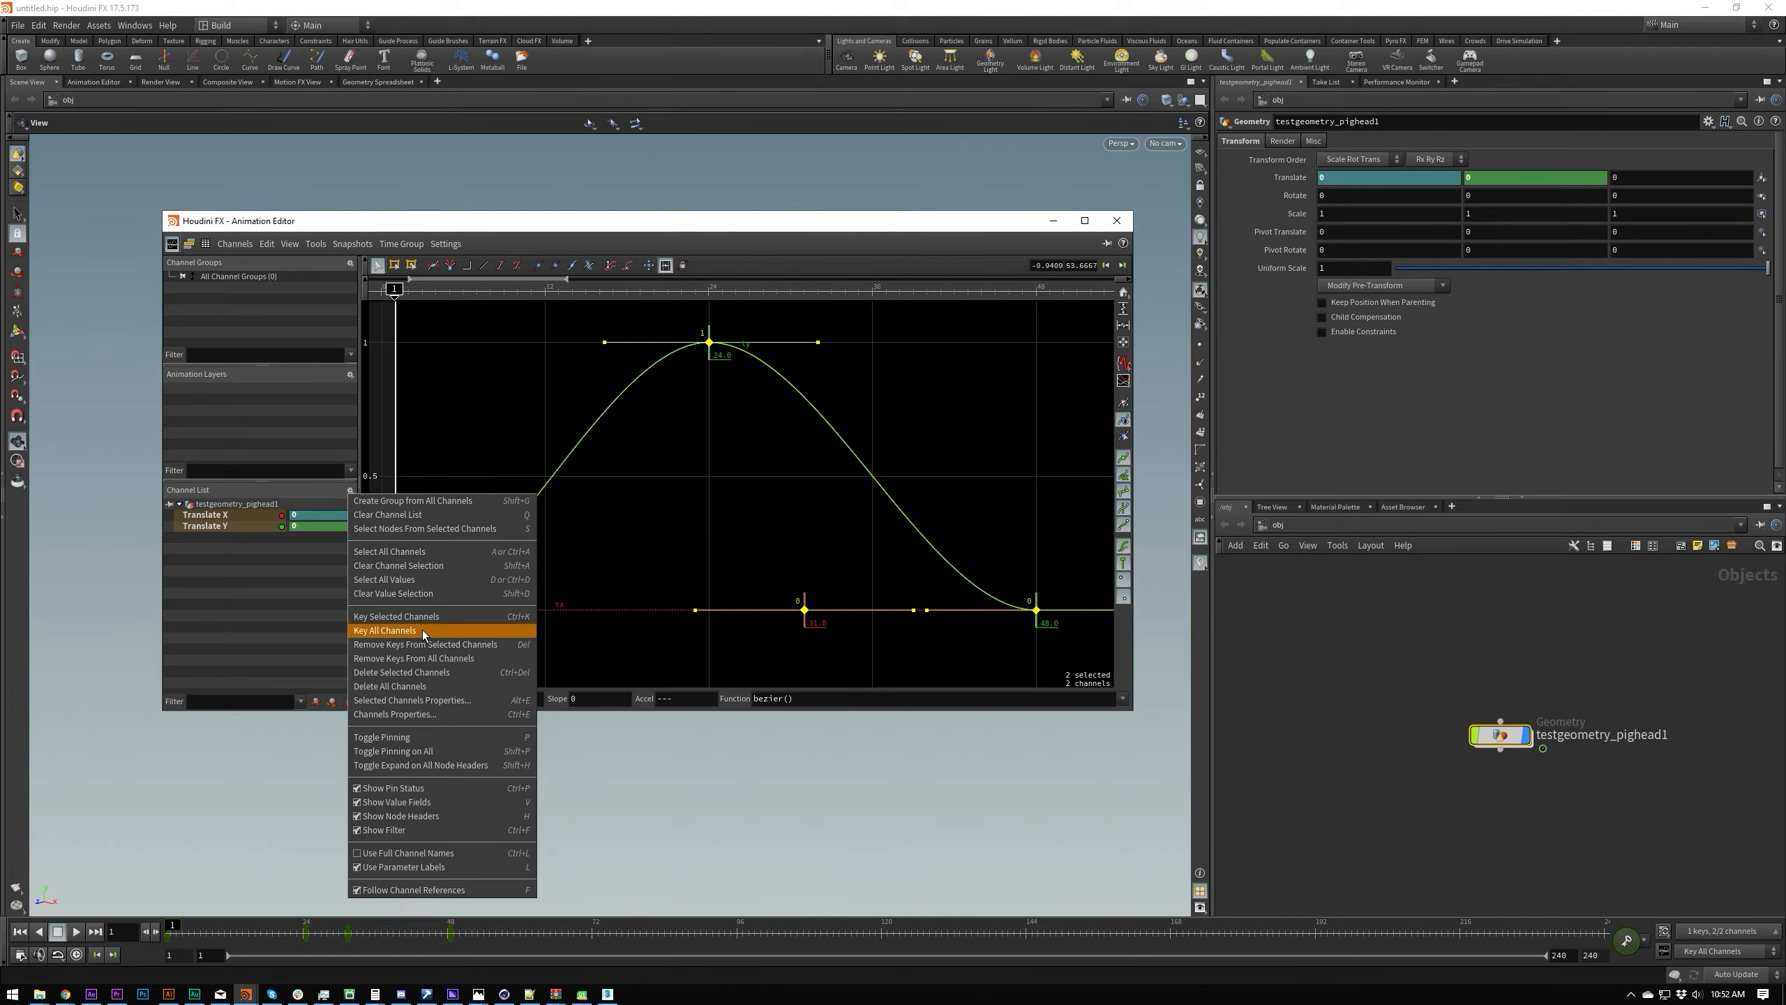
pyautogui.click(435, 699)
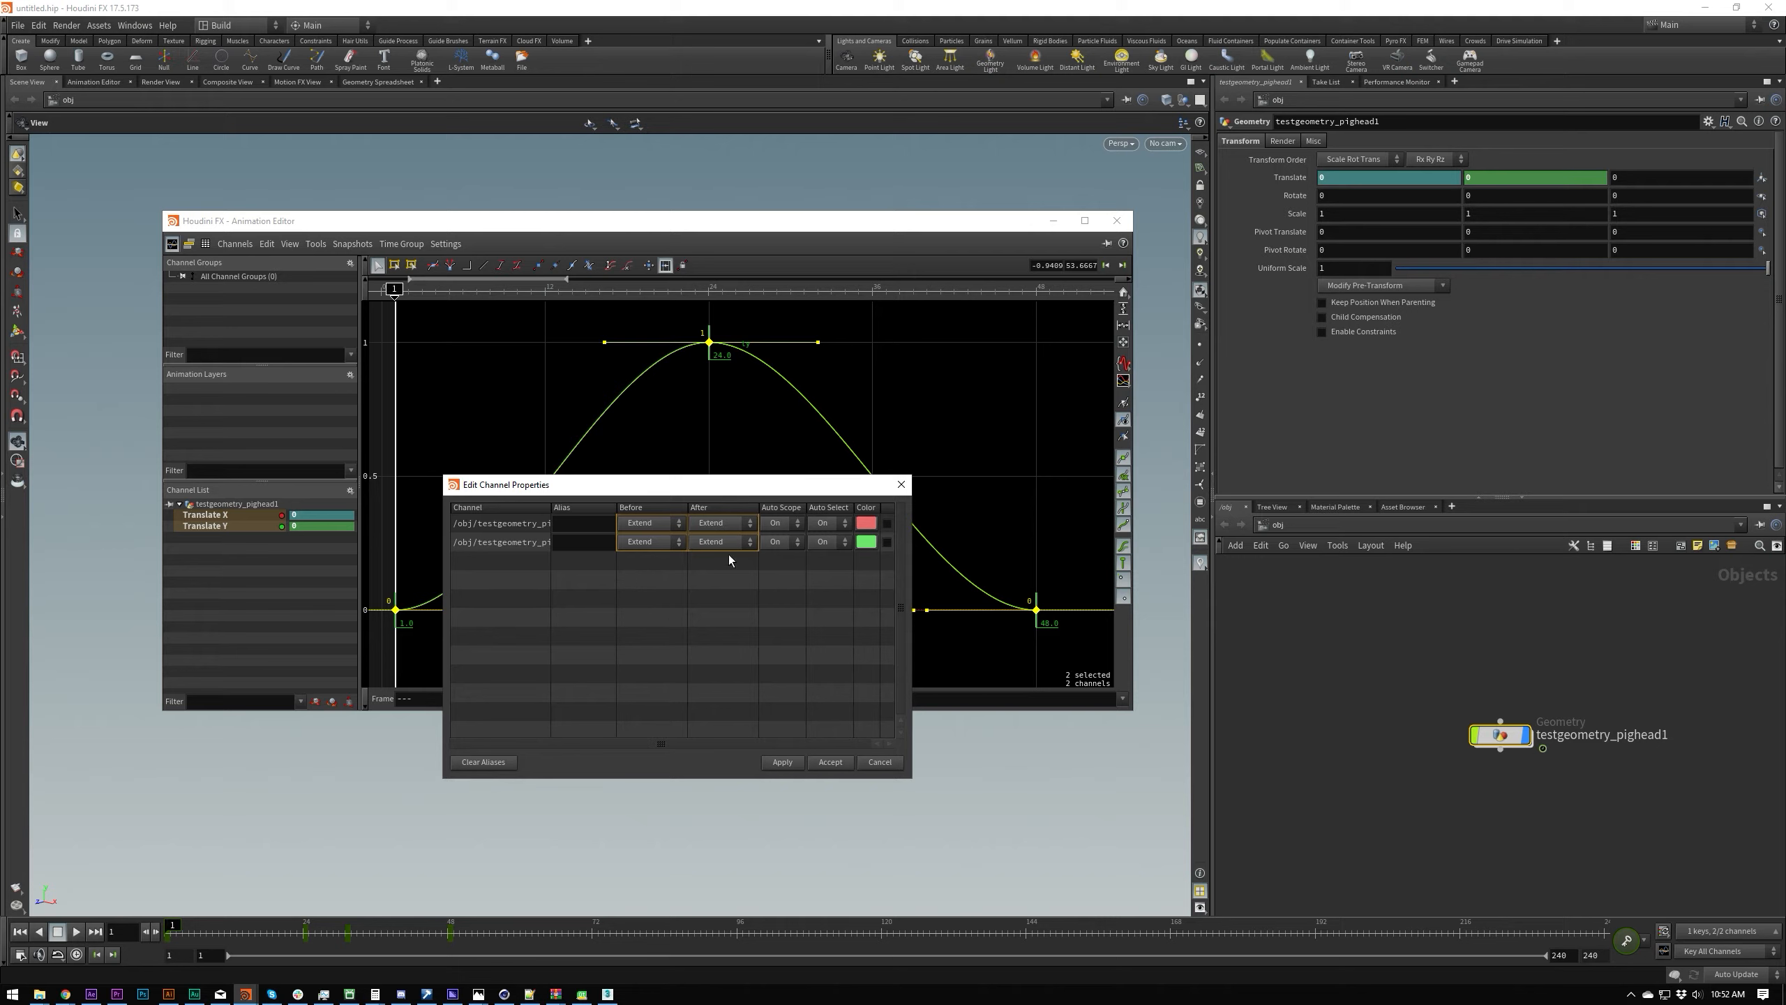
pyautogui.click(722, 522)
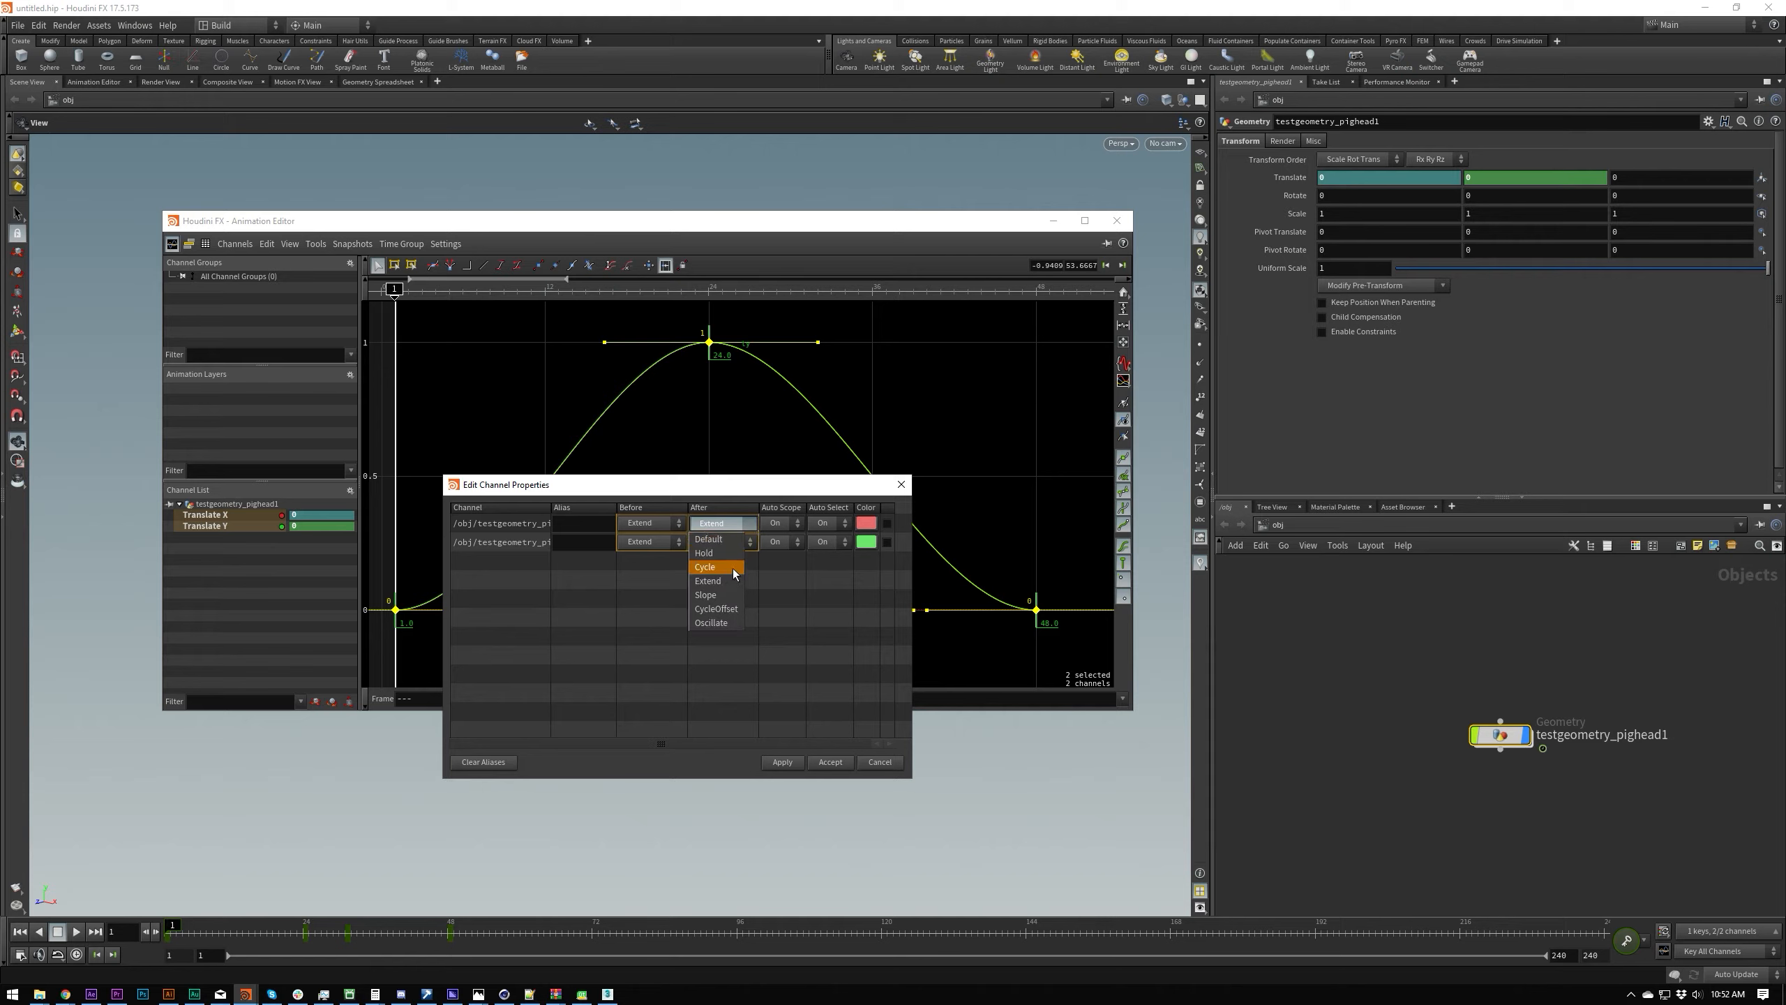
pyautogui.click(783, 762)
# Step: Select only the Translate Y channel and raise its last key at frame 48 to a value of about 0.541
pyautogui.scroll(-5, 739, 382)
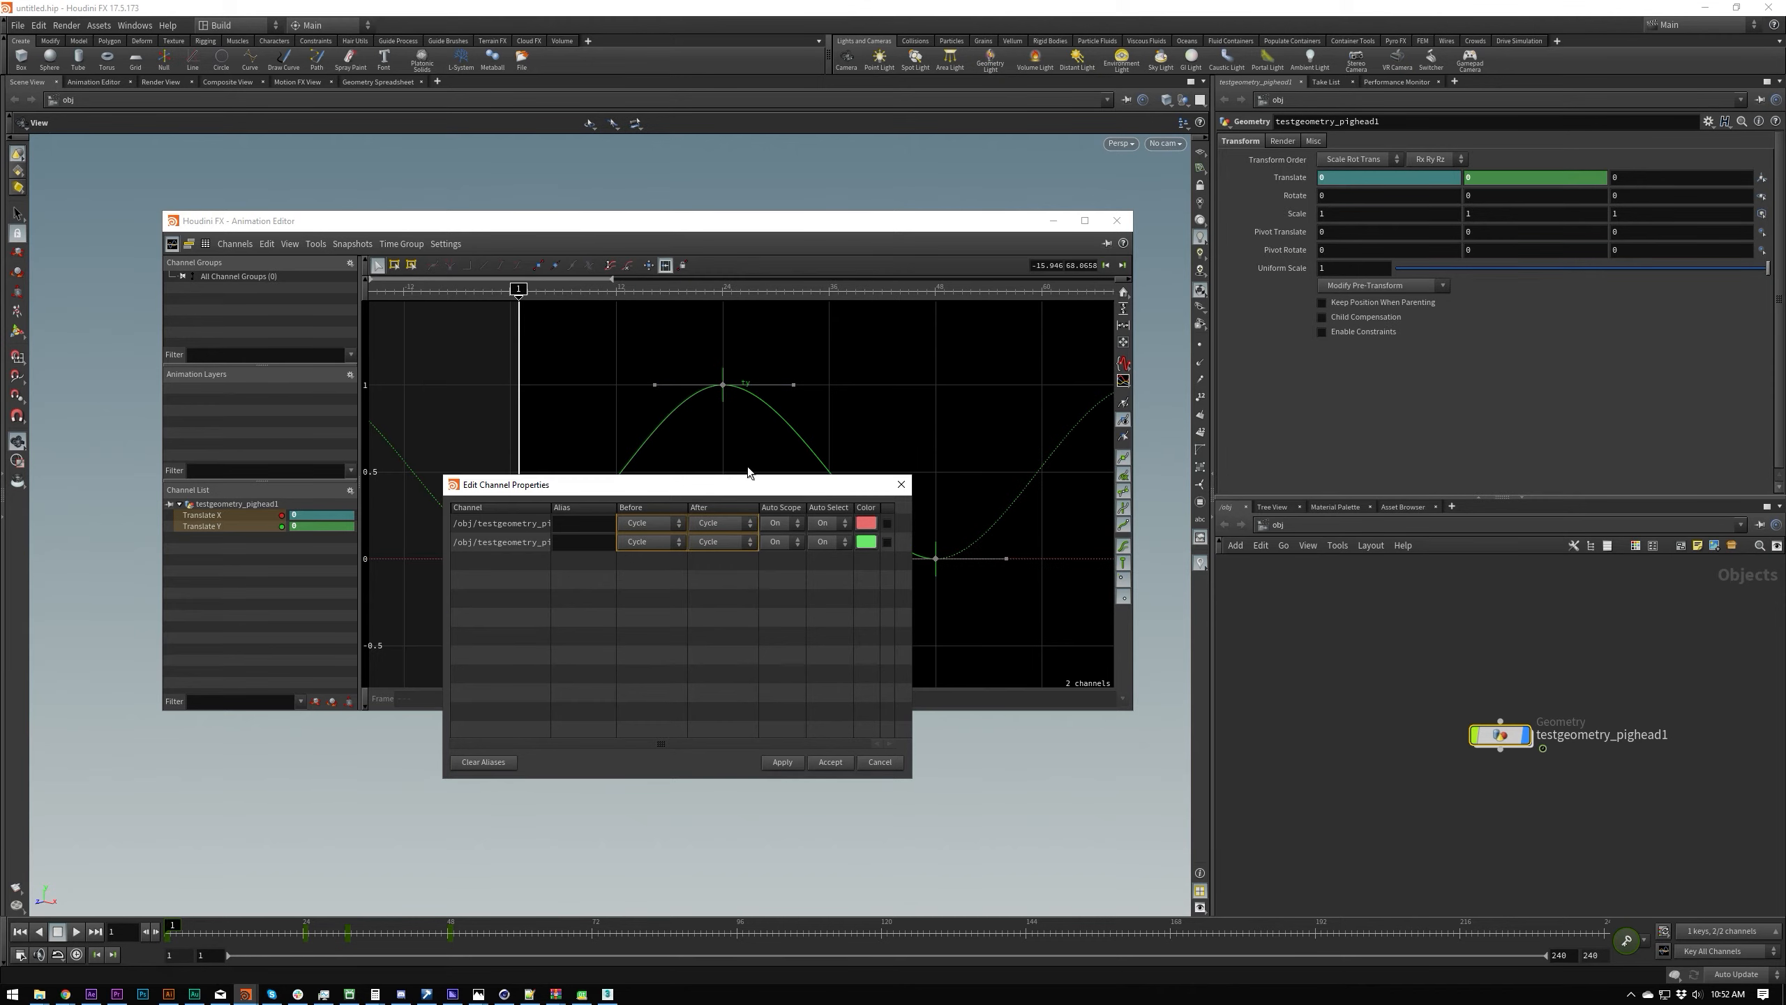
pyautogui.scroll(-3, 740, 375)
pyautogui.scroll(2, 788, 391)
pyautogui.moveTo(754, 375)
pyautogui.mouseDown(button='middle')
pyautogui.moveTo(787, 391)
pyautogui.moveTo(753, 352)
pyautogui.mouseUp(button='middle')
pyautogui.click(246, 514)
pyautogui.click(237, 527)
pyautogui.moveTo(730, 431); pyautogui.dragTo(744, 383)
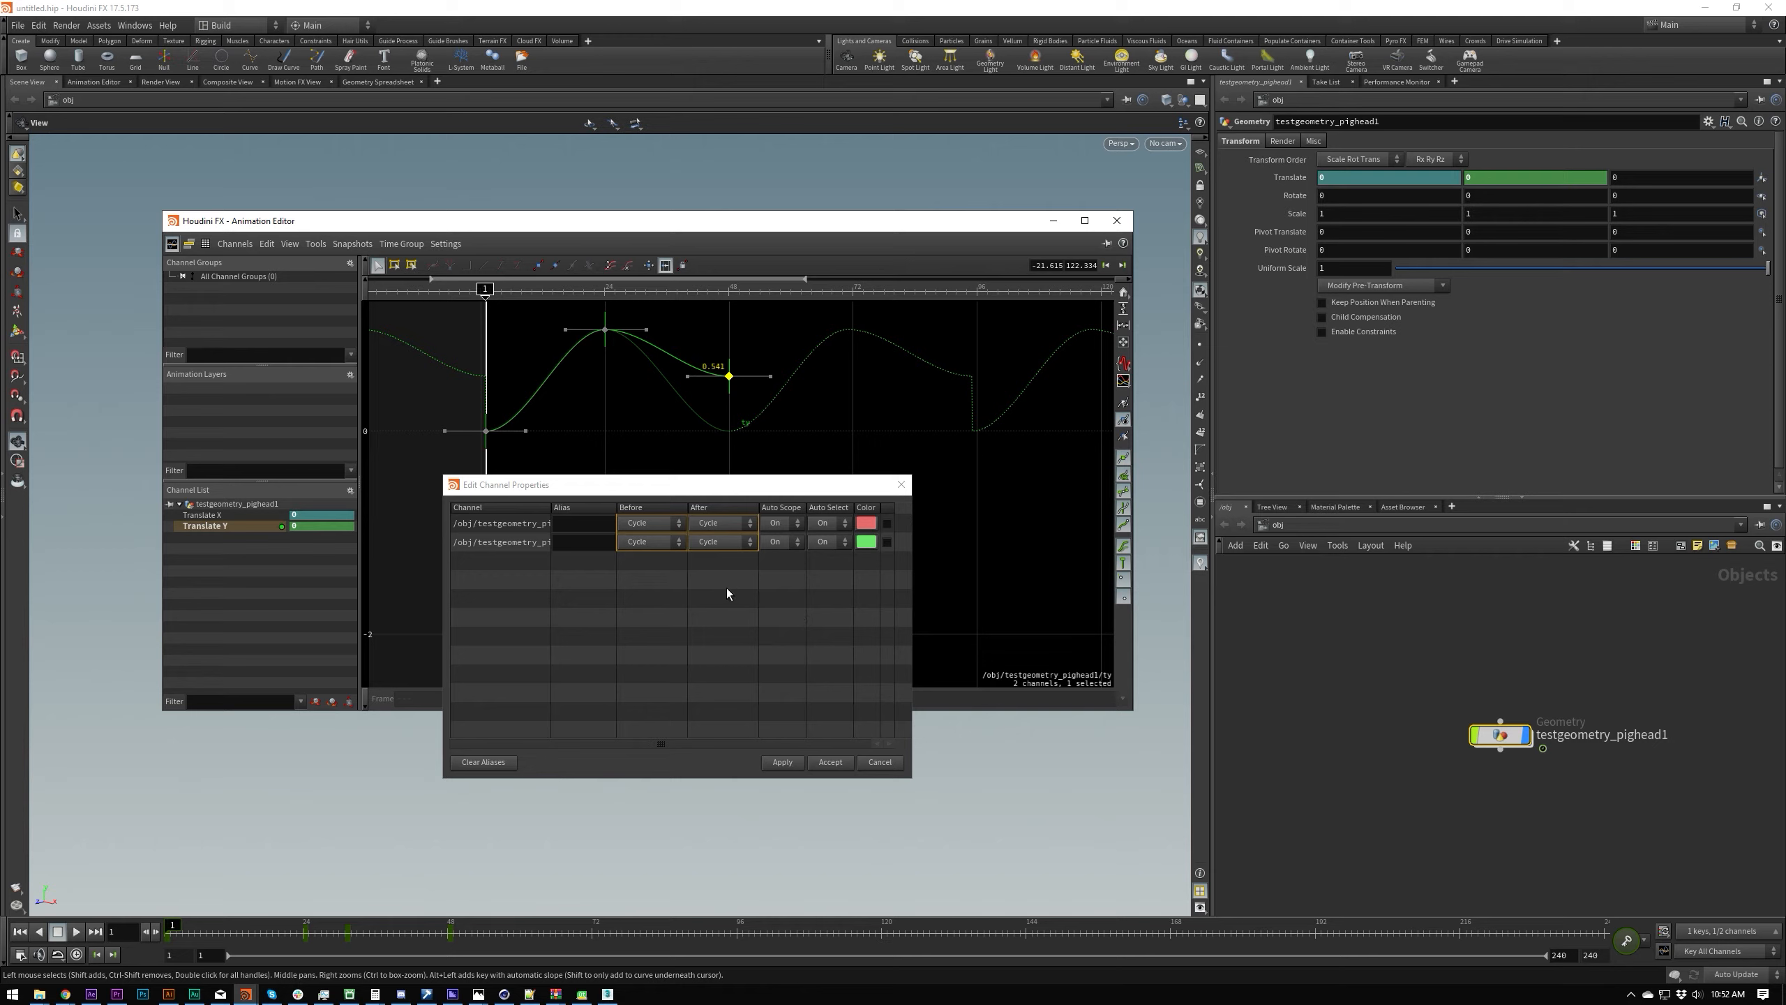
# Step: Set the before and after behaviour of both channels to CycleOffset, apply it, and inspect the repeated Translate Y curve
pyautogui.click(749, 542)
pyautogui.click(661, 508)
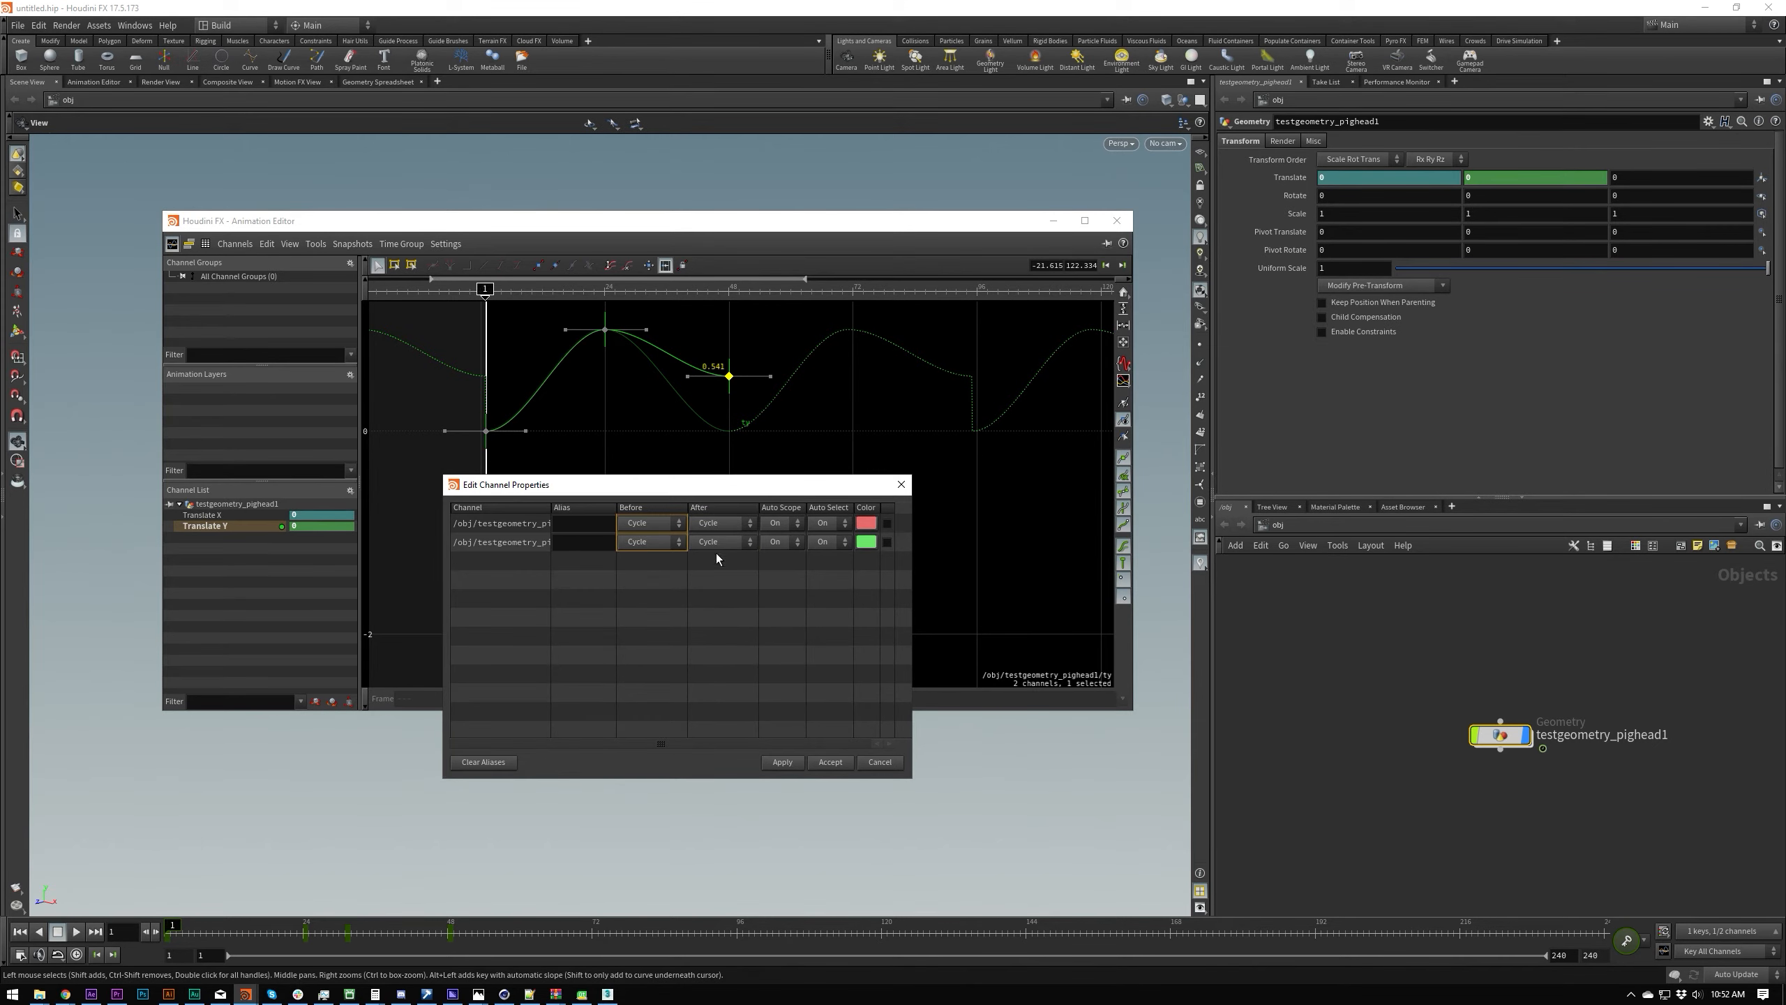
pyautogui.click(739, 506)
pyautogui.click(753, 528)
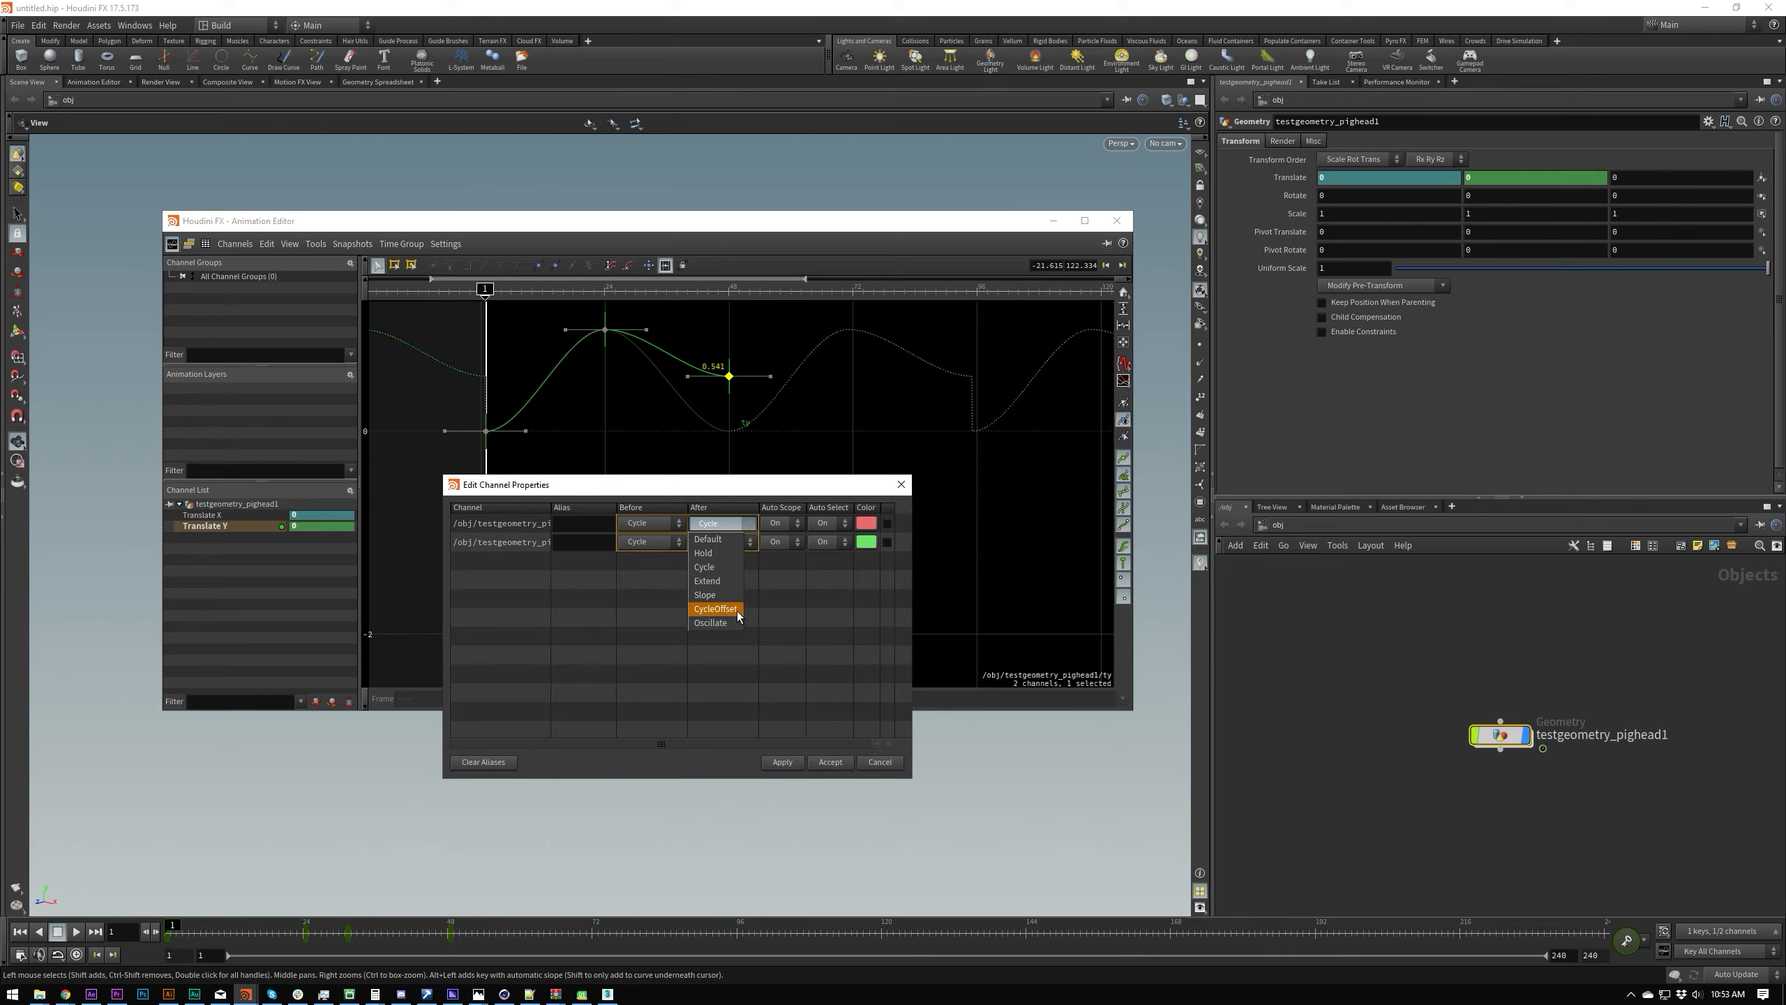
pyautogui.click(715, 609)
pyautogui.click(784, 762)
pyautogui.moveTo(889, 400); pyautogui.dragTo(861, 468, button='middle')
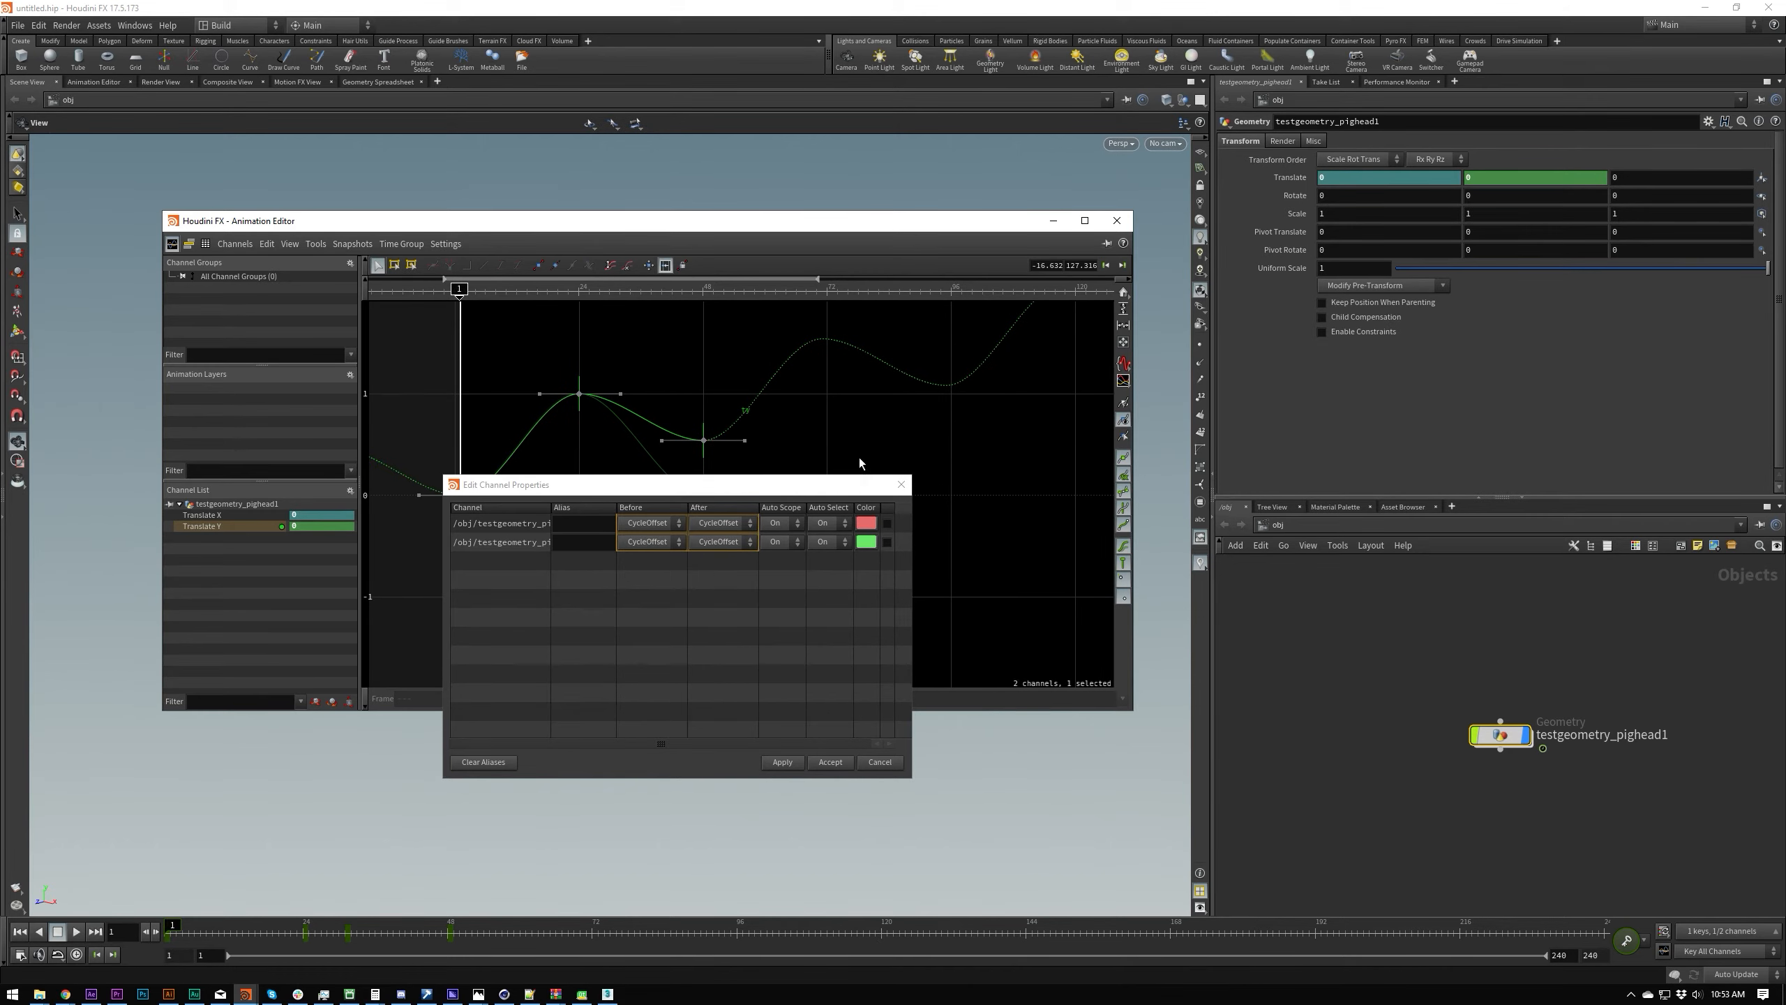
pyautogui.moveTo(850, 395); pyautogui.dragTo(879, 365, button='middle')
pyautogui.click(753, 545)
pyautogui.moveTo(563, 598); pyautogui.dragTo(736, 474)
pyautogui.moveTo(751, 547); pyautogui.dragTo(758, 479)
pyautogui.moveTo(661, 581); pyautogui.dragTo(687, 473)
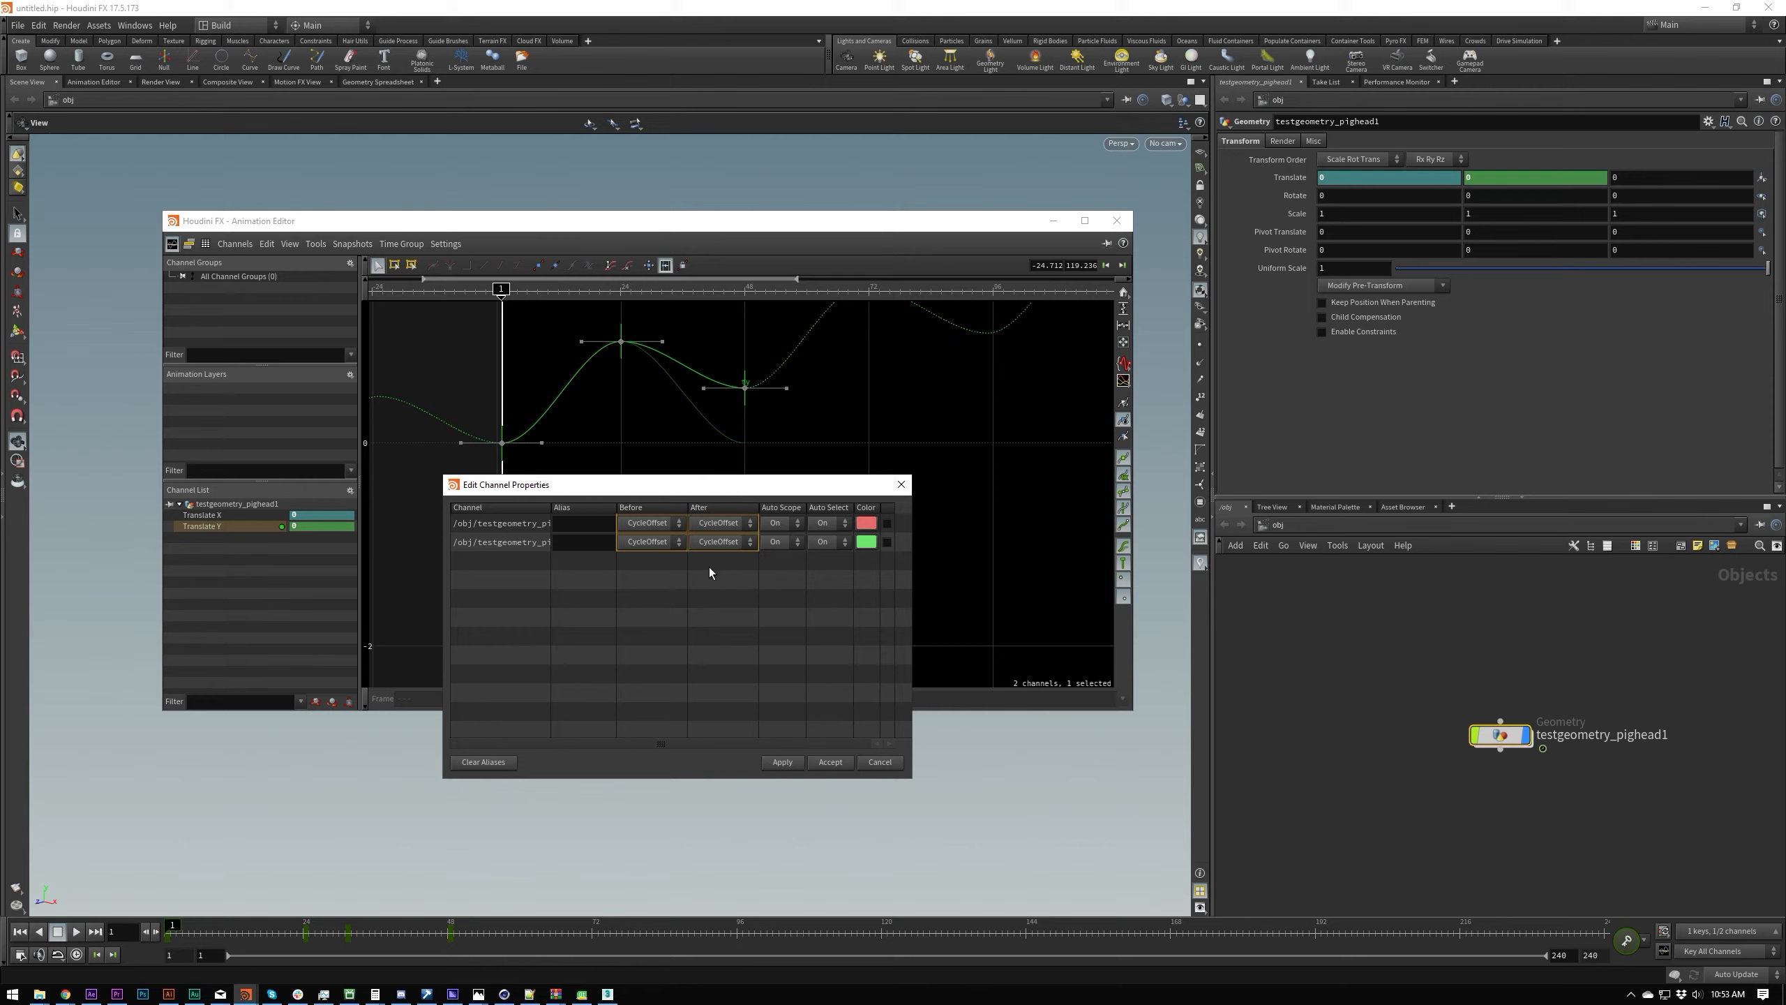
# Step: Set the before and after behaviour of both channels to Oscillate, apply it, and inspect the extended Translate Y curve
pyautogui.click(714, 524)
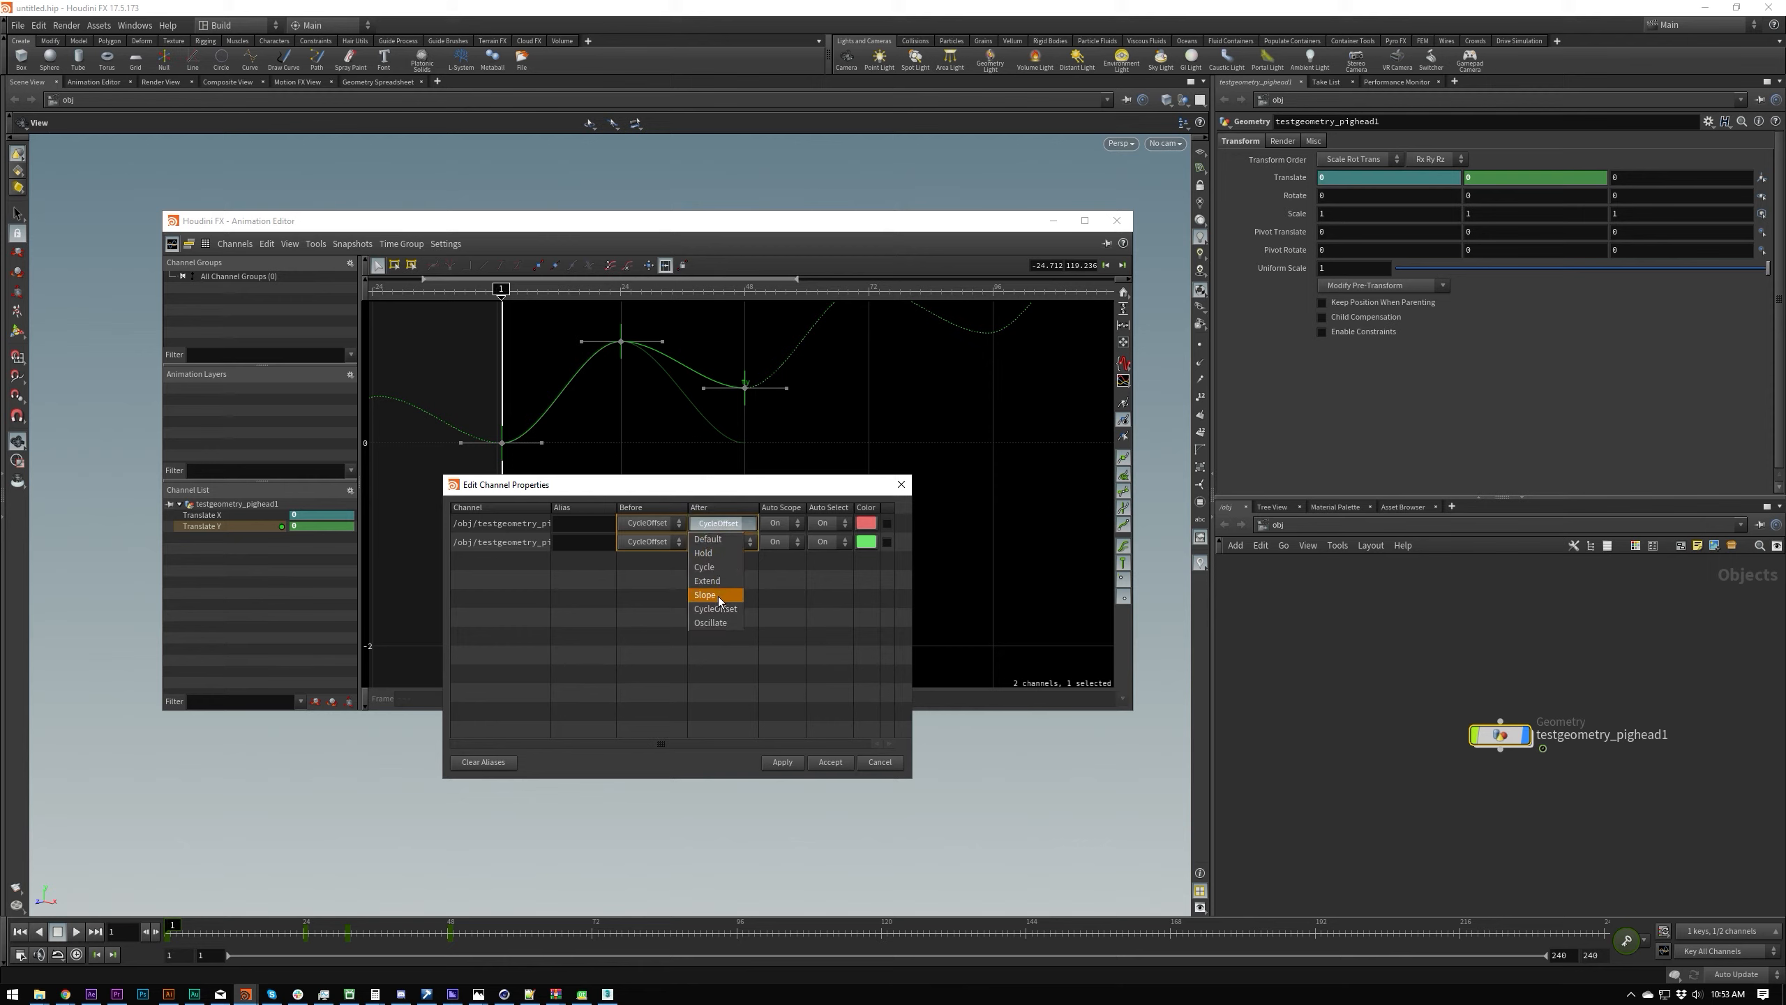
pyautogui.click(710, 622)
pyautogui.click(774, 768)
pyautogui.moveTo(838, 434); pyautogui.dragTo(780, 402, button='middle')
pyautogui.scroll(-2, 779, 396)
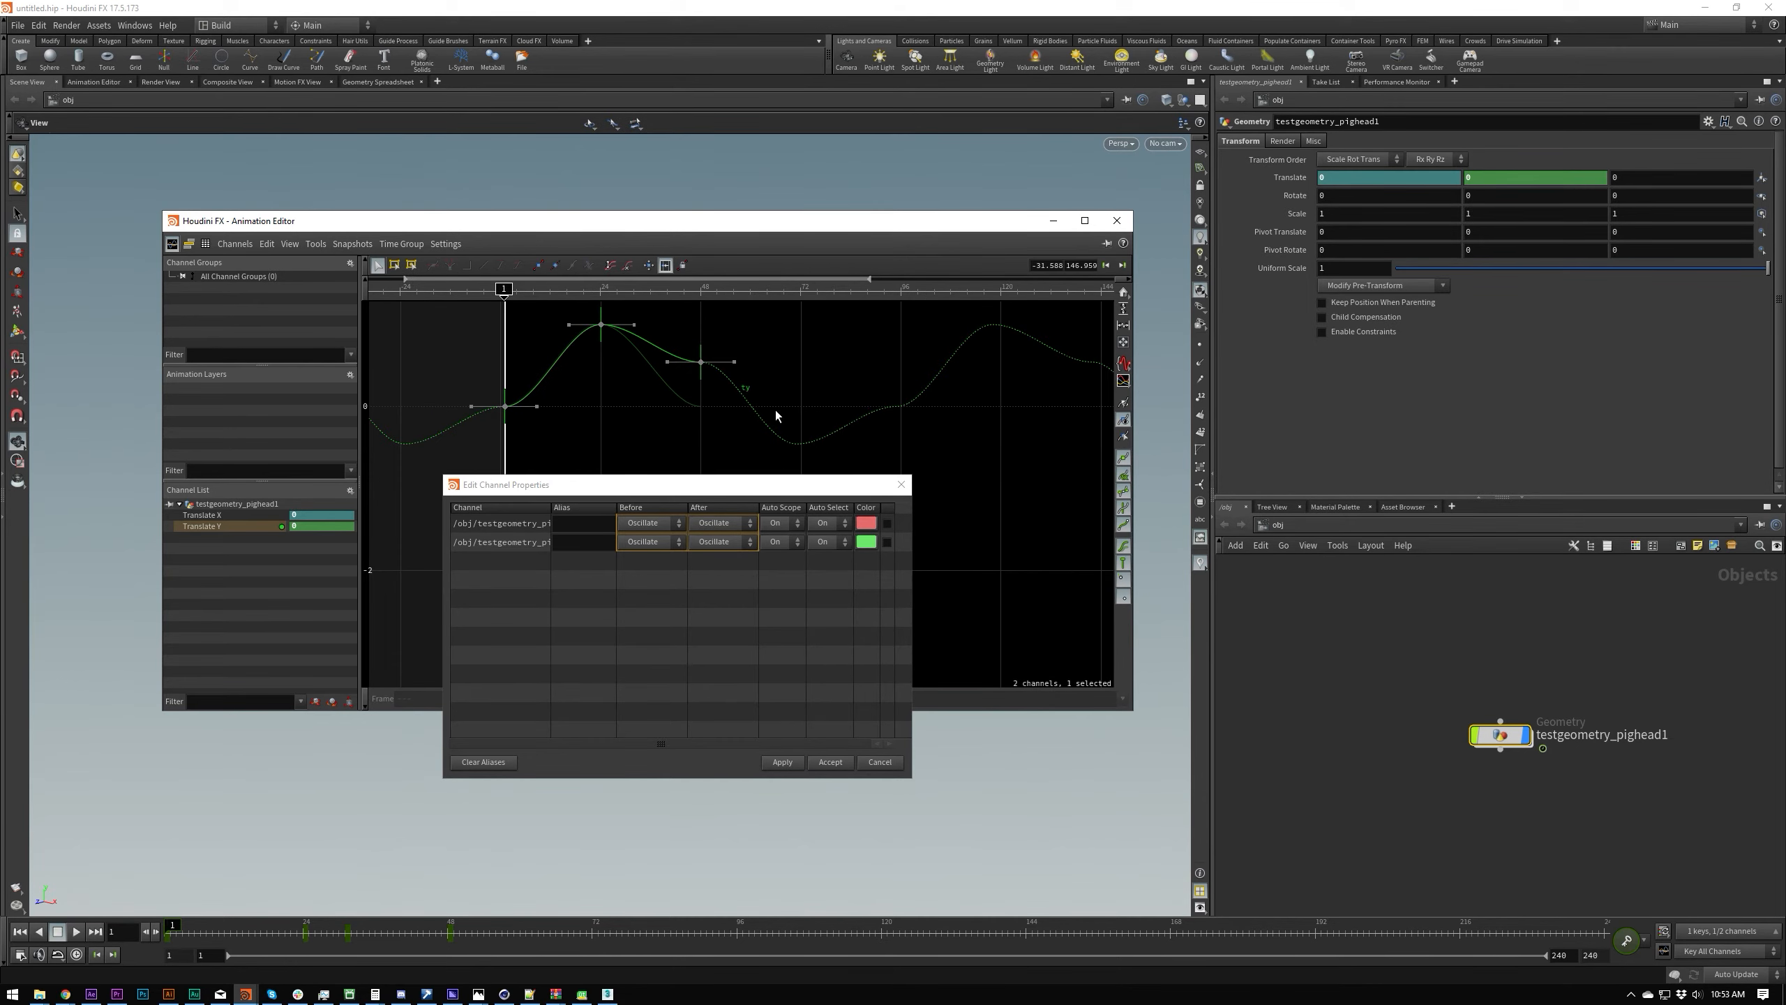
# Step: Scrub the Translate Y curve to frame 61 and reposition the Animation Editor to check the oscillating motion
pyautogui.moveTo(504, 288); pyautogui.dragTo(830, 288)
pyautogui.moveTo(787, 230); pyautogui.dragTo(724, 239)
pyautogui.press('Up')
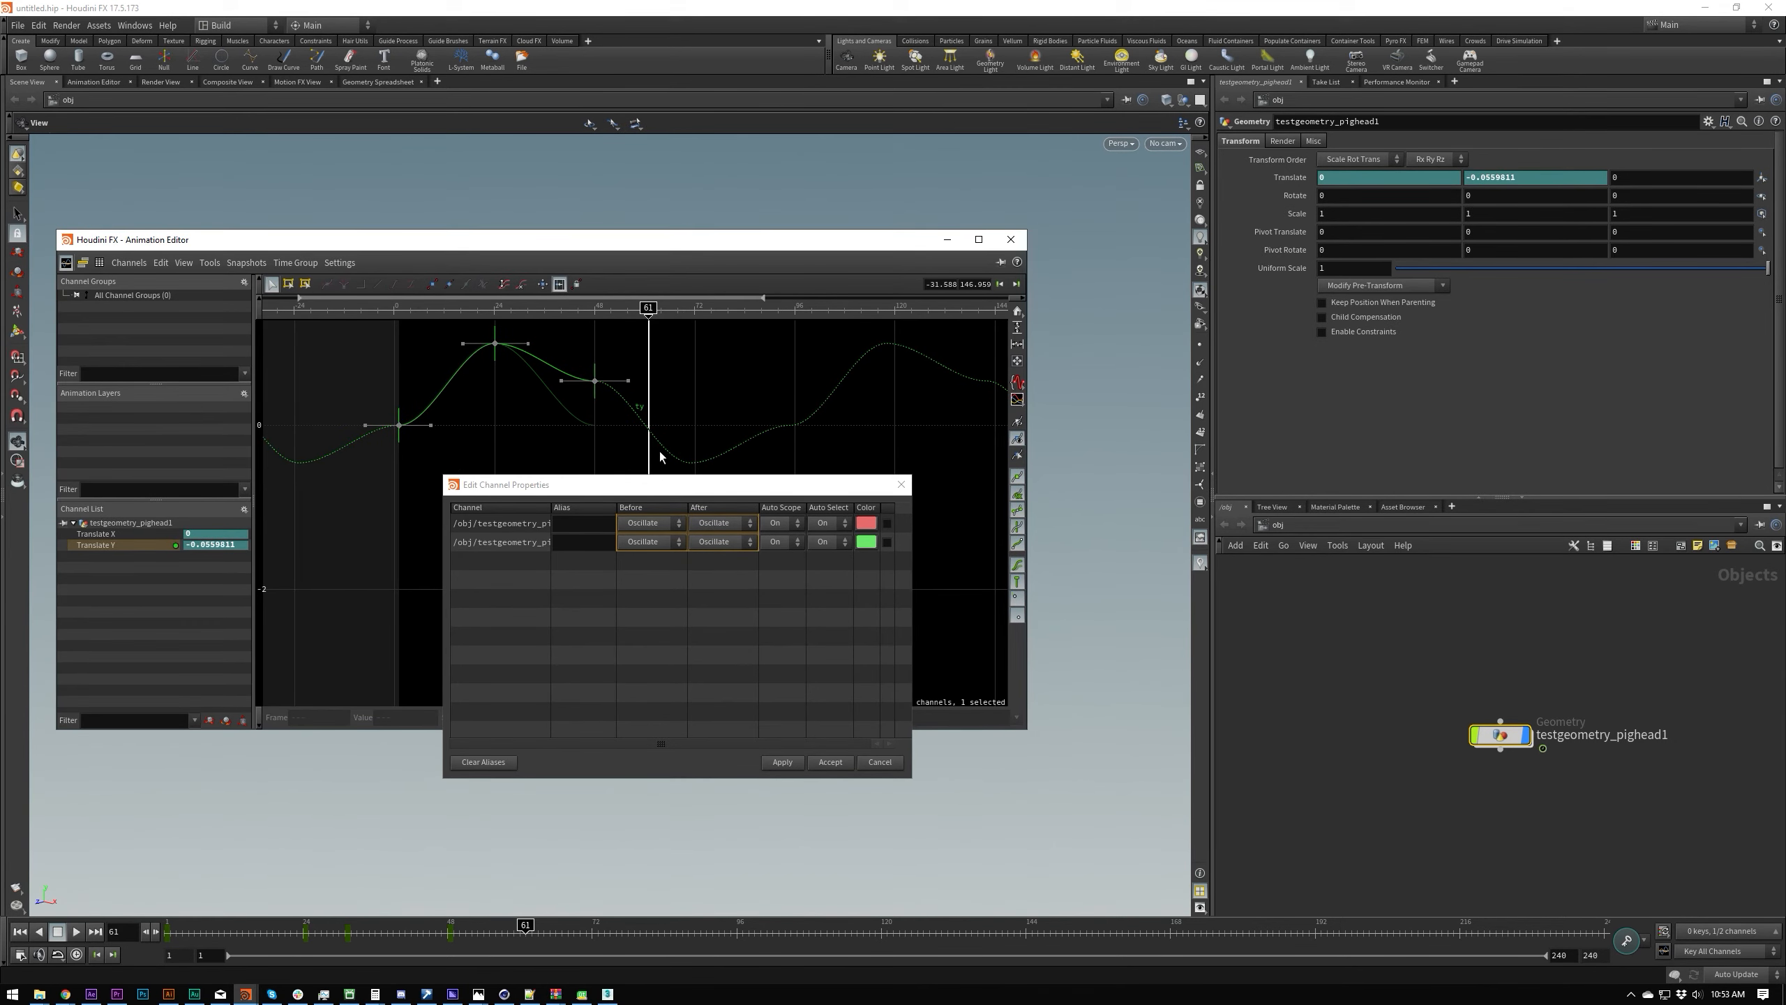
# Step: Apply Extend as the before and after behaviour of both channels and scrub back to frame 42 to check the curve
pyautogui.click(744, 525)
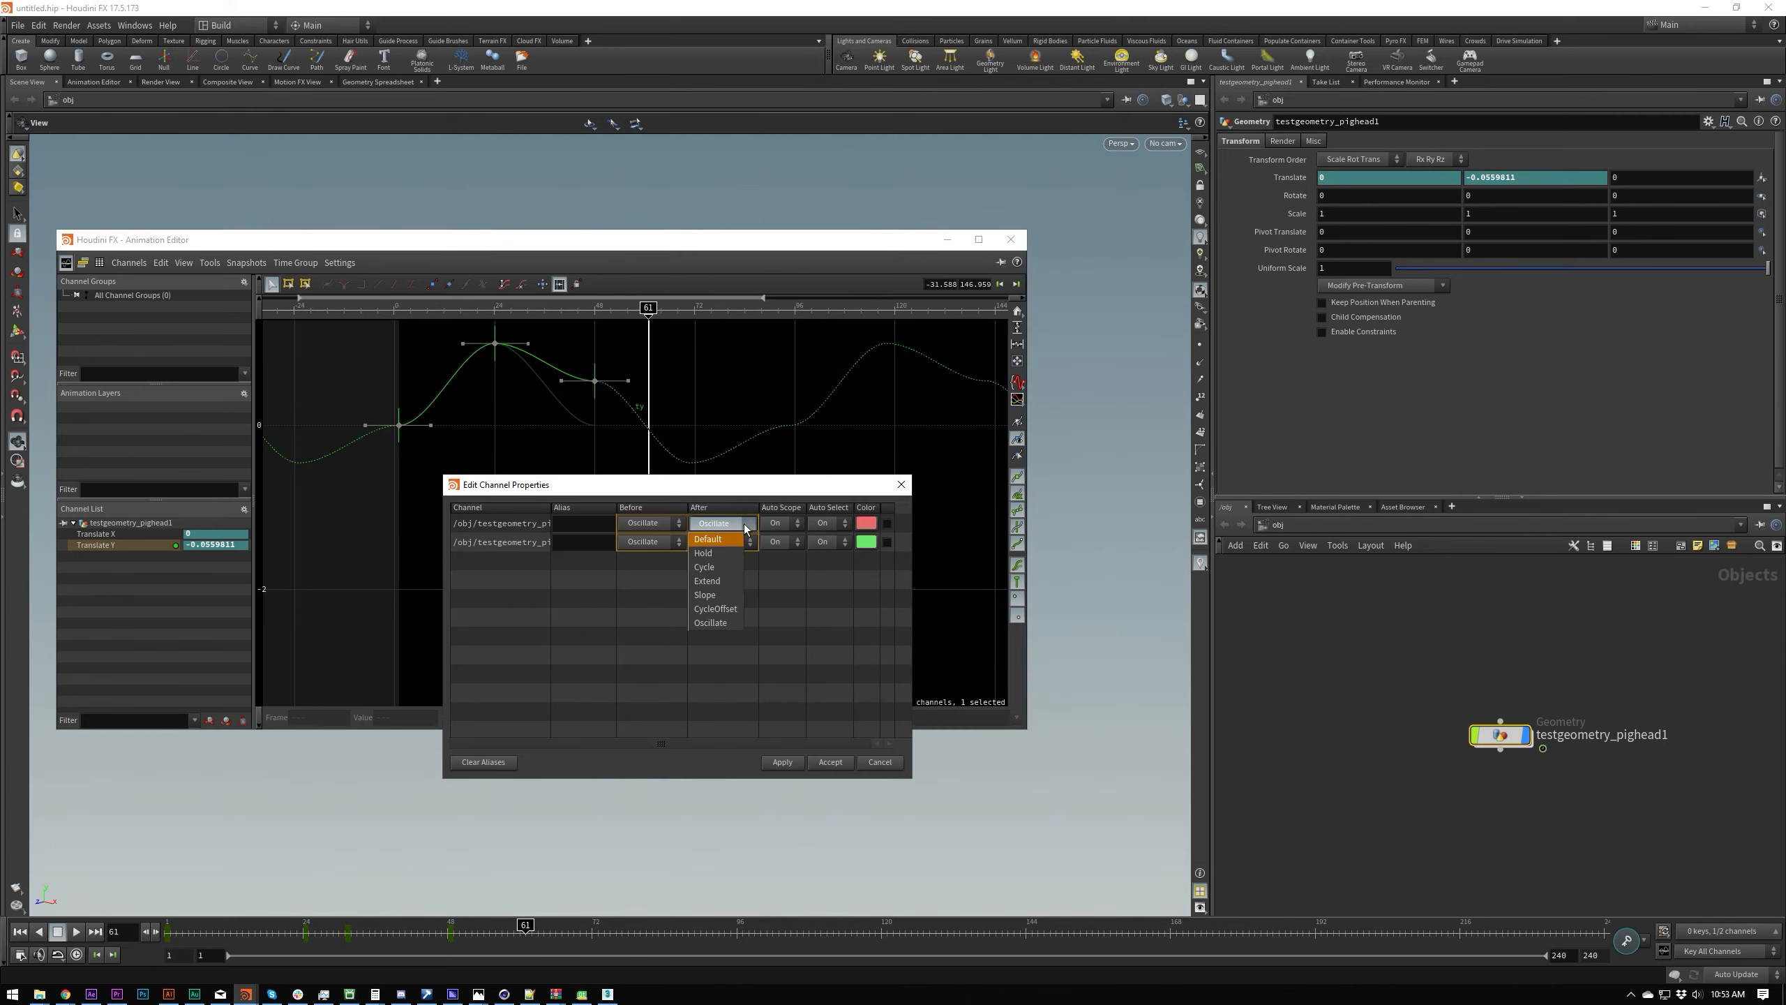
pyautogui.click(723, 581)
pyautogui.click(784, 763)
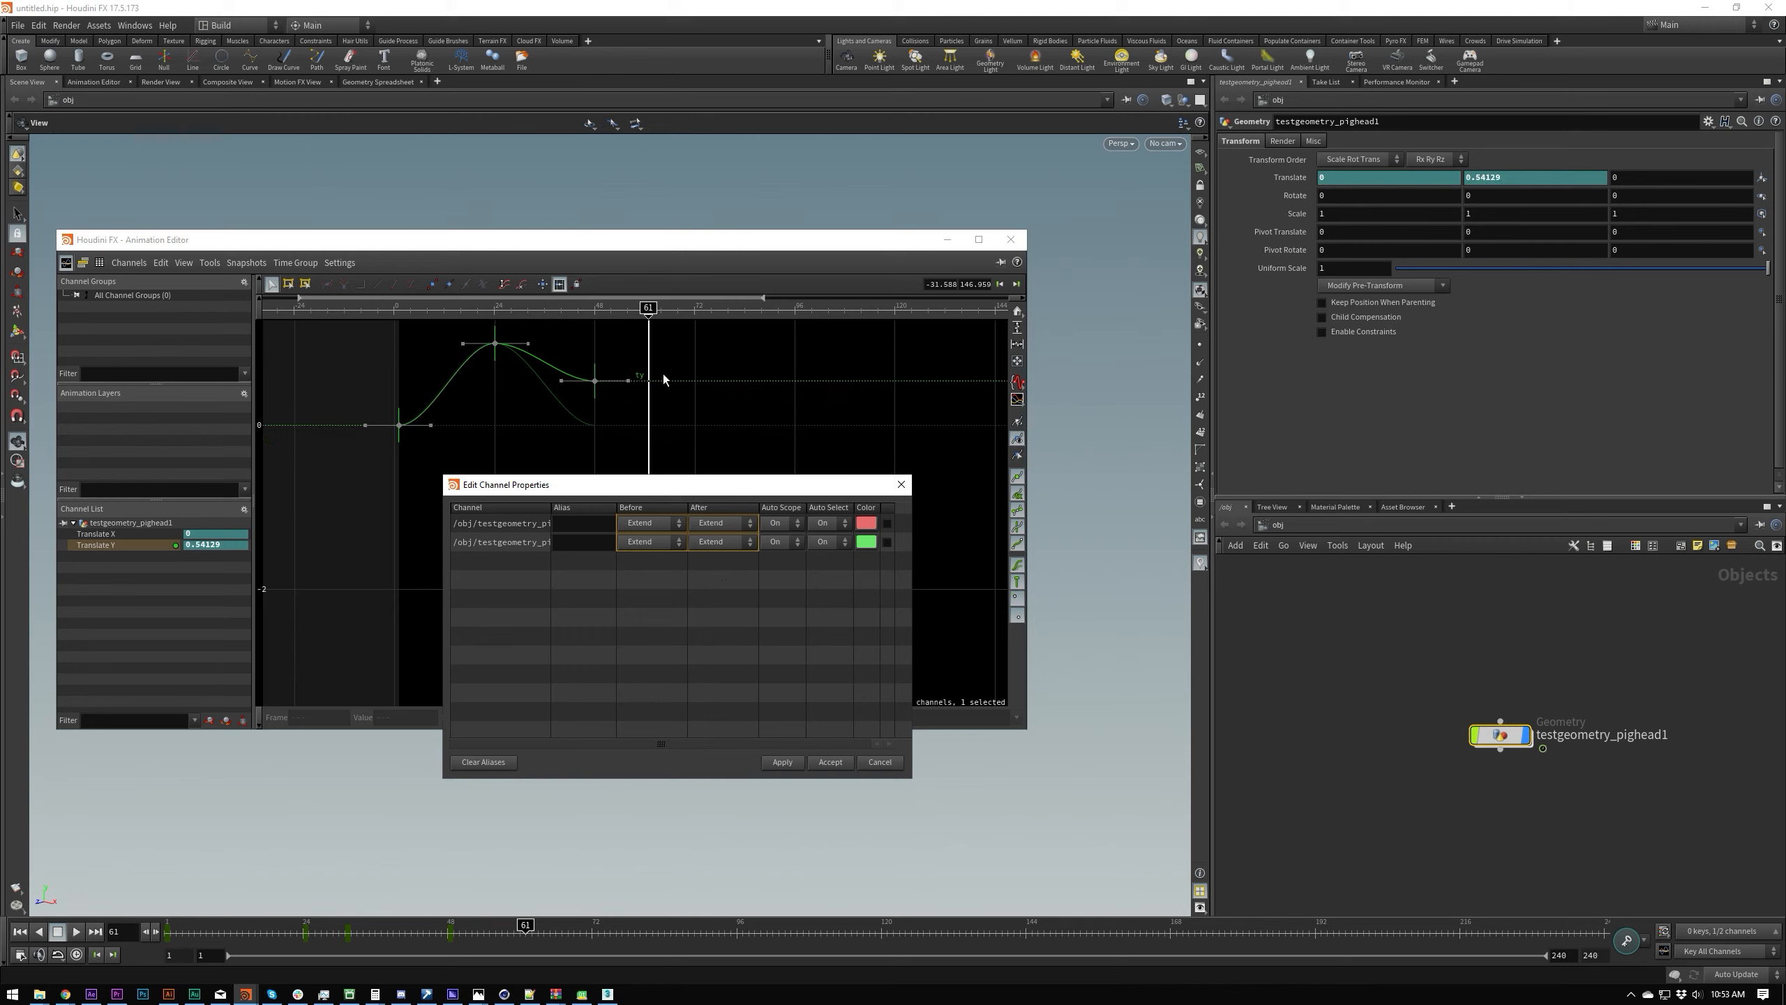
pyautogui.scroll(4, 579, 365)
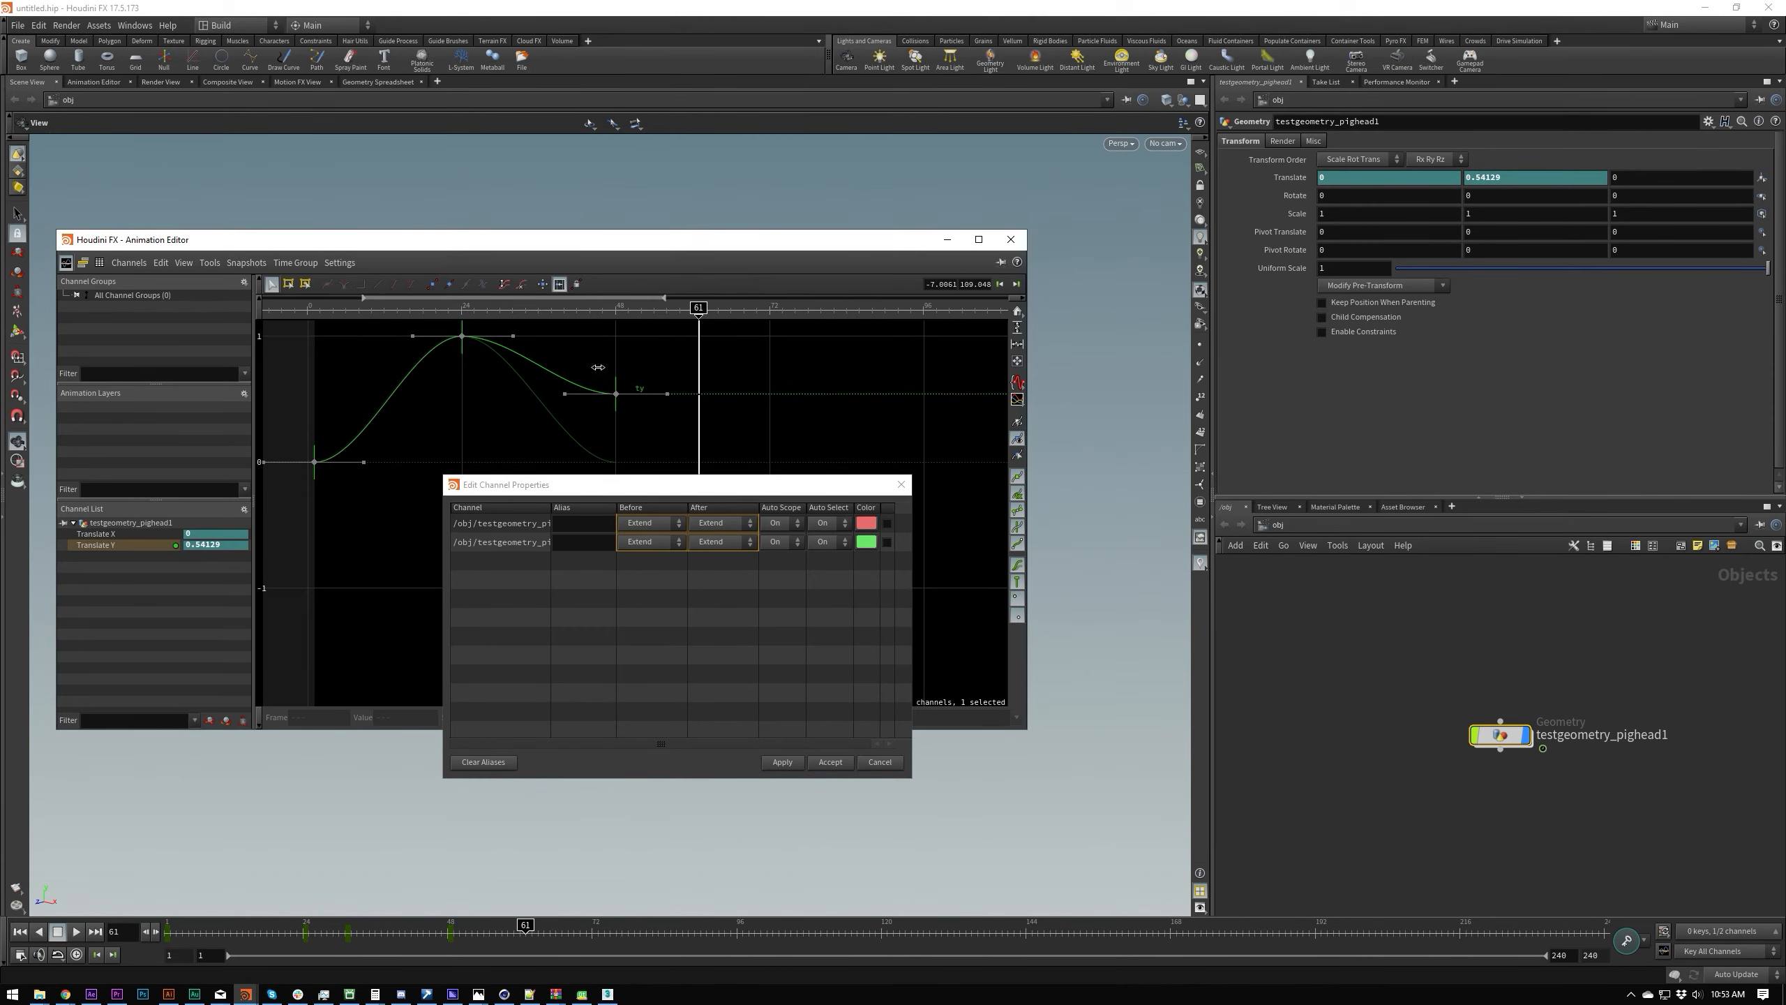
pyautogui.moveTo(439, 308); pyautogui.dragTo(576, 300)
# Step: Tilt the outgoing handle of Translate Y's last key slightly downward, reapply the properties, and select the key at frame 48
pyautogui.moveTo(669, 396); pyautogui.dragTo(674, 400)
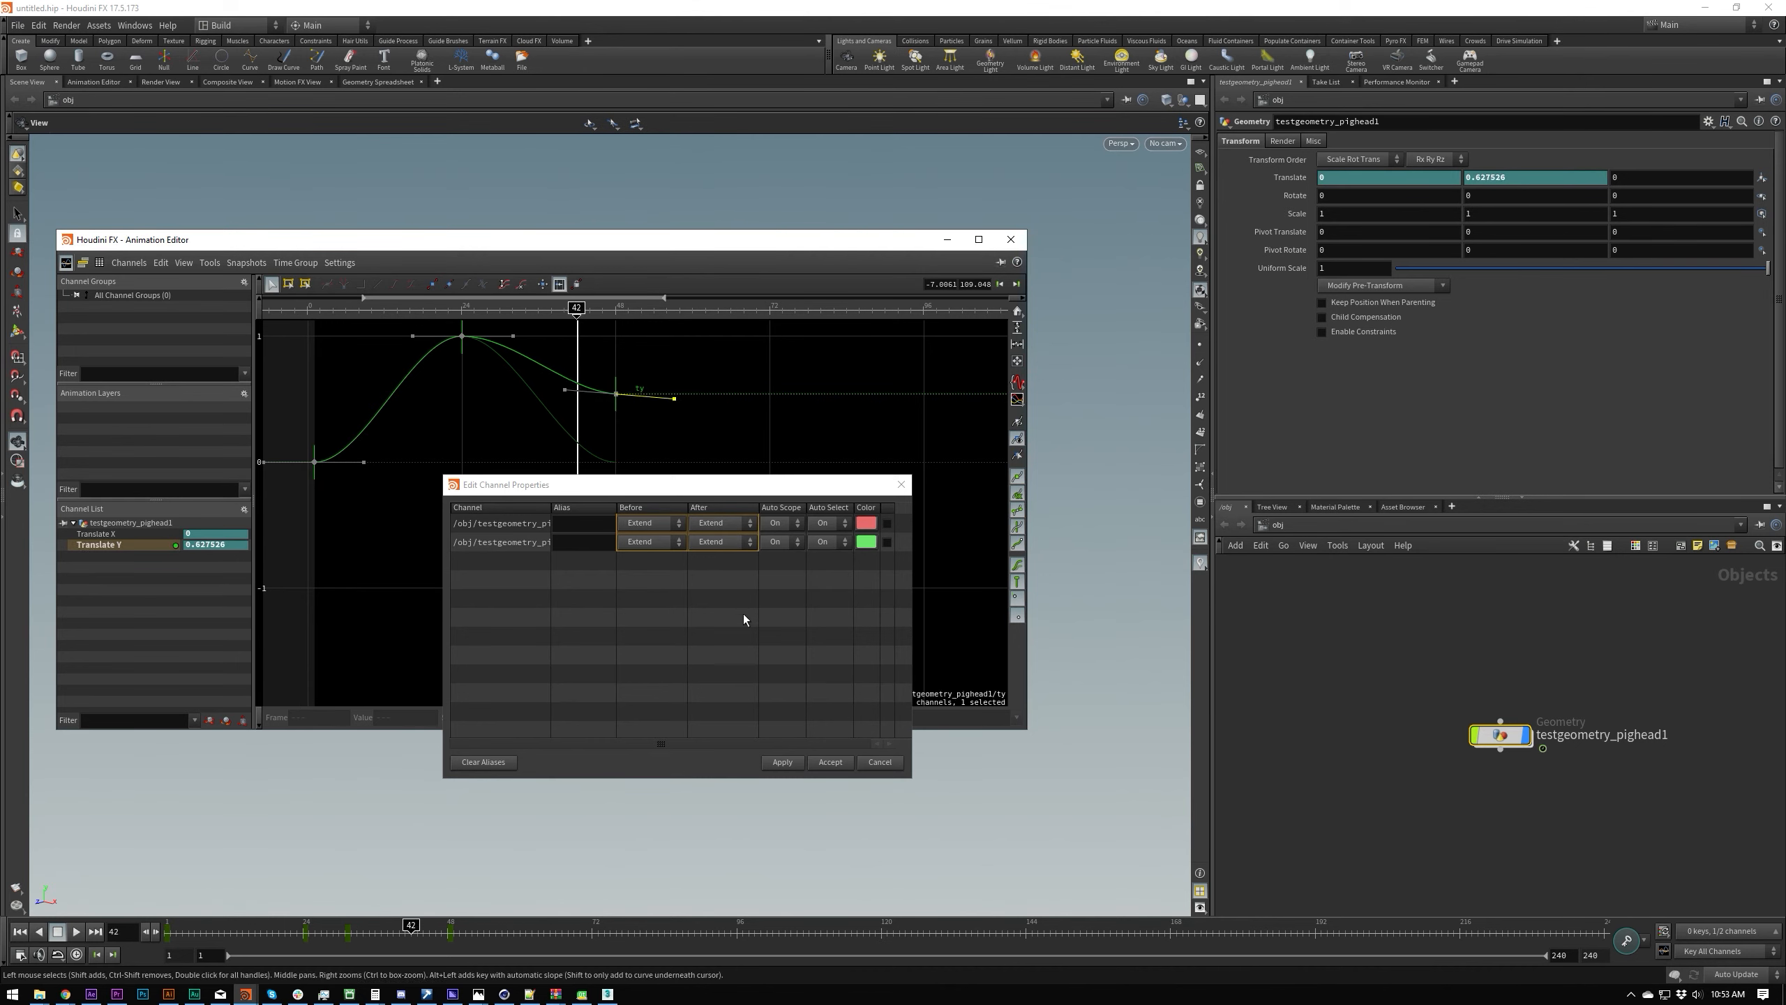
pyautogui.click(783, 762)
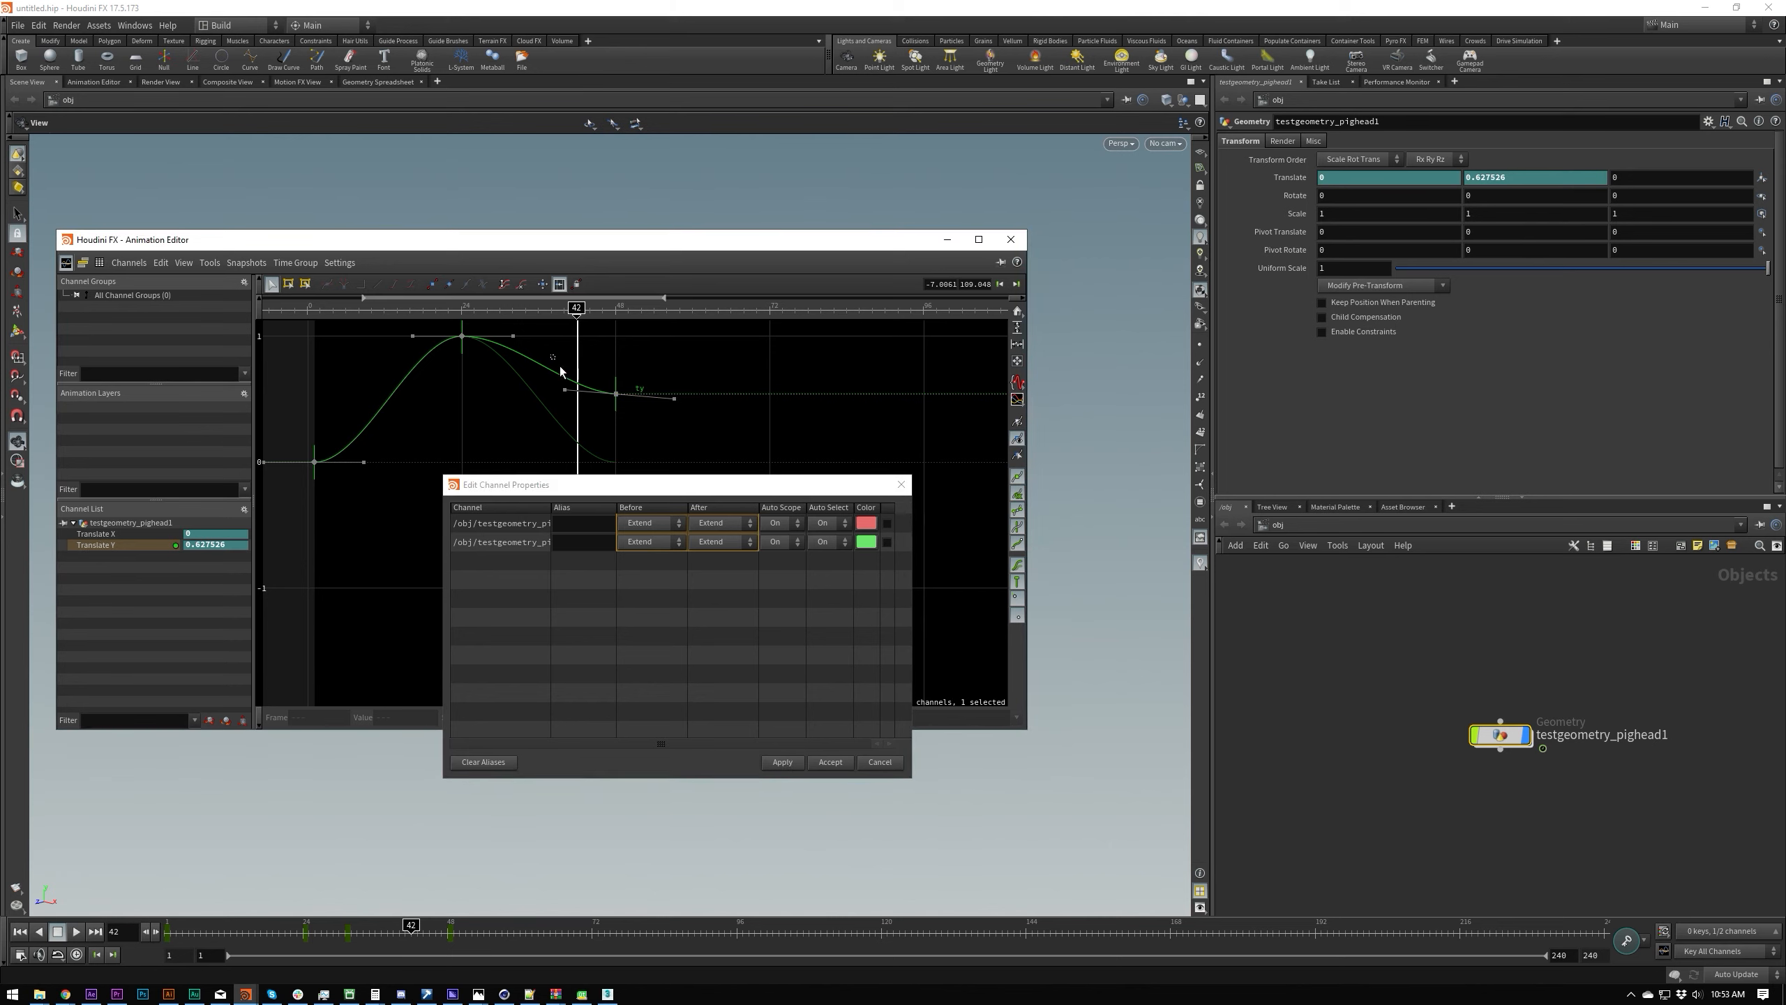
pyautogui.moveTo(570, 370); pyautogui.dragTo(707, 430)
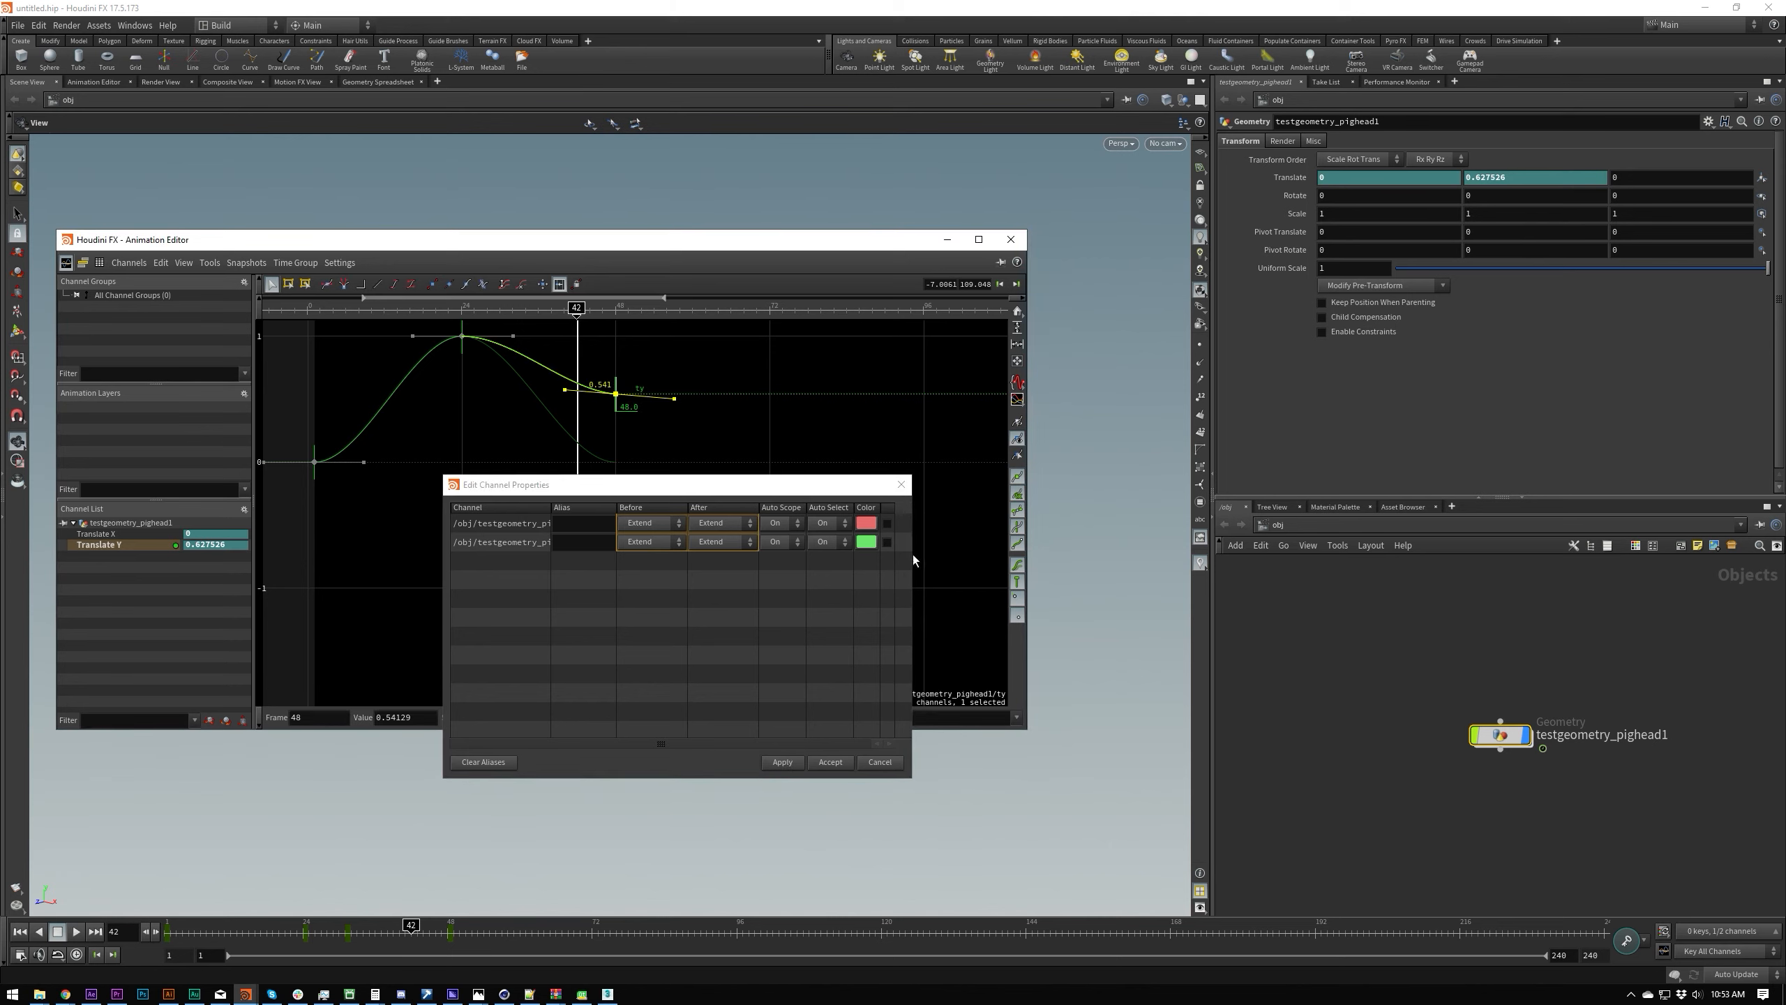
# Step: Apply Slope as the before and after behaviour of both channels and pull the last Translate Y key's outgoing handle slightly lower
pyautogui.click(722, 522)
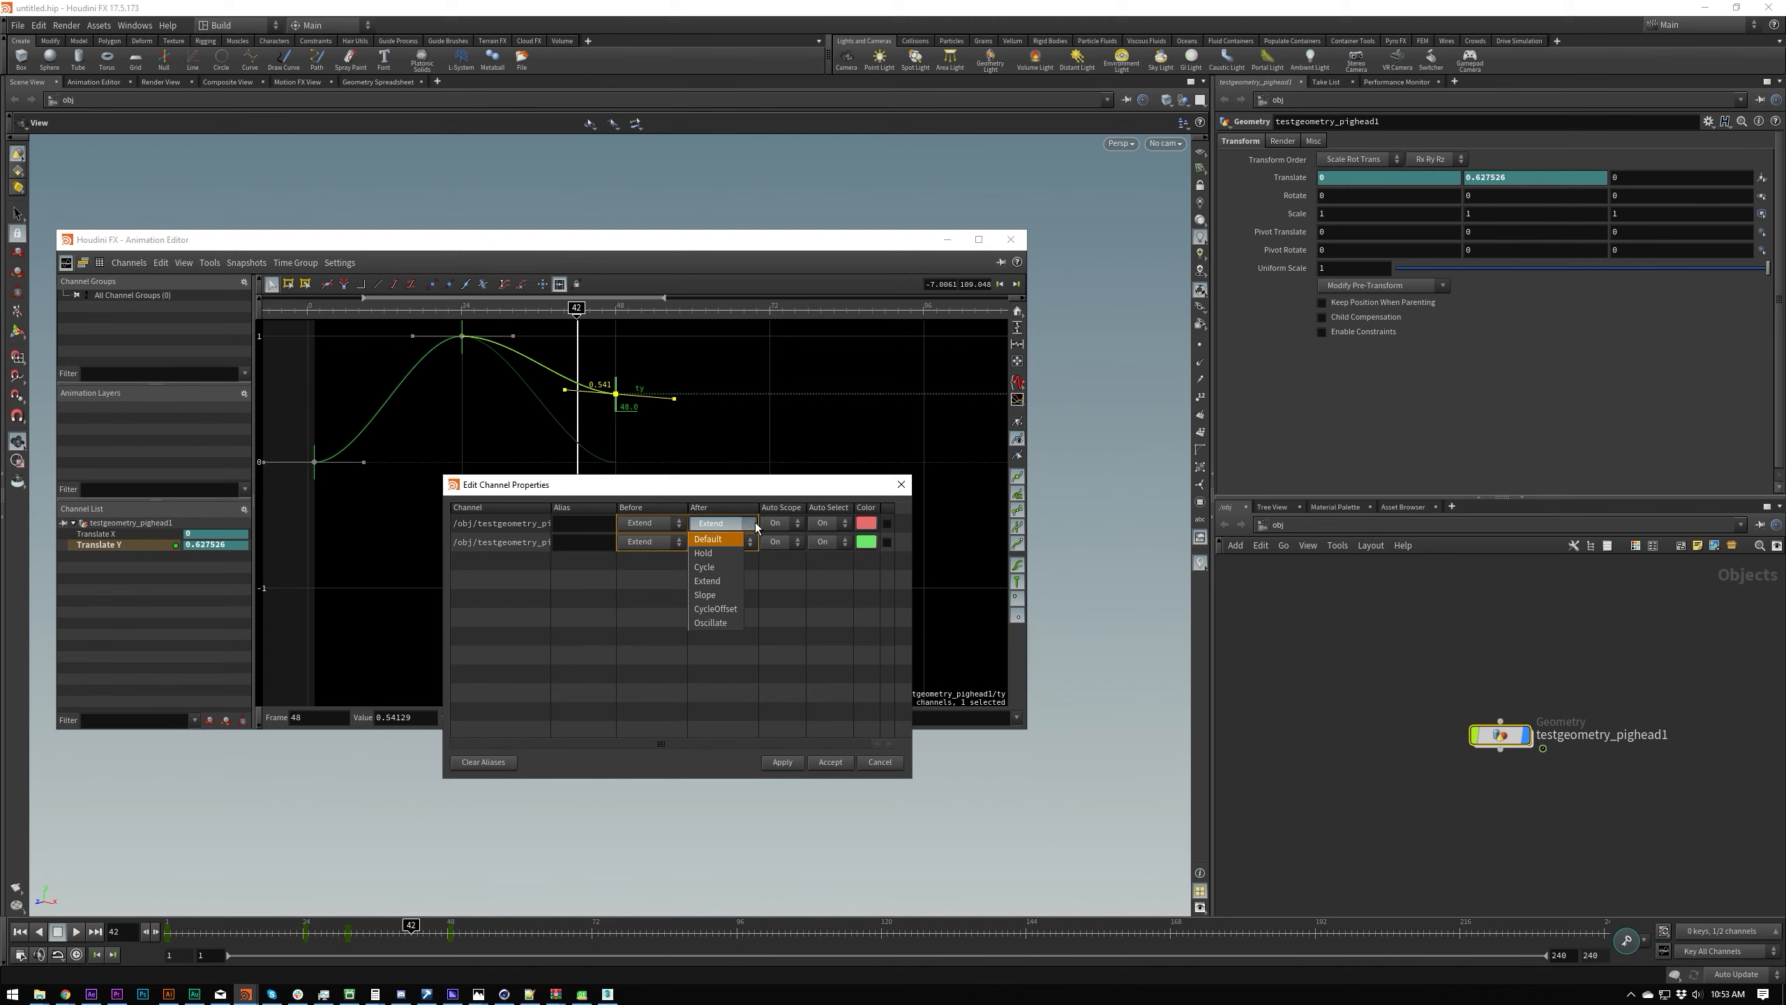
pyautogui.click(734, 596)
pyautogui.click(779, 764)
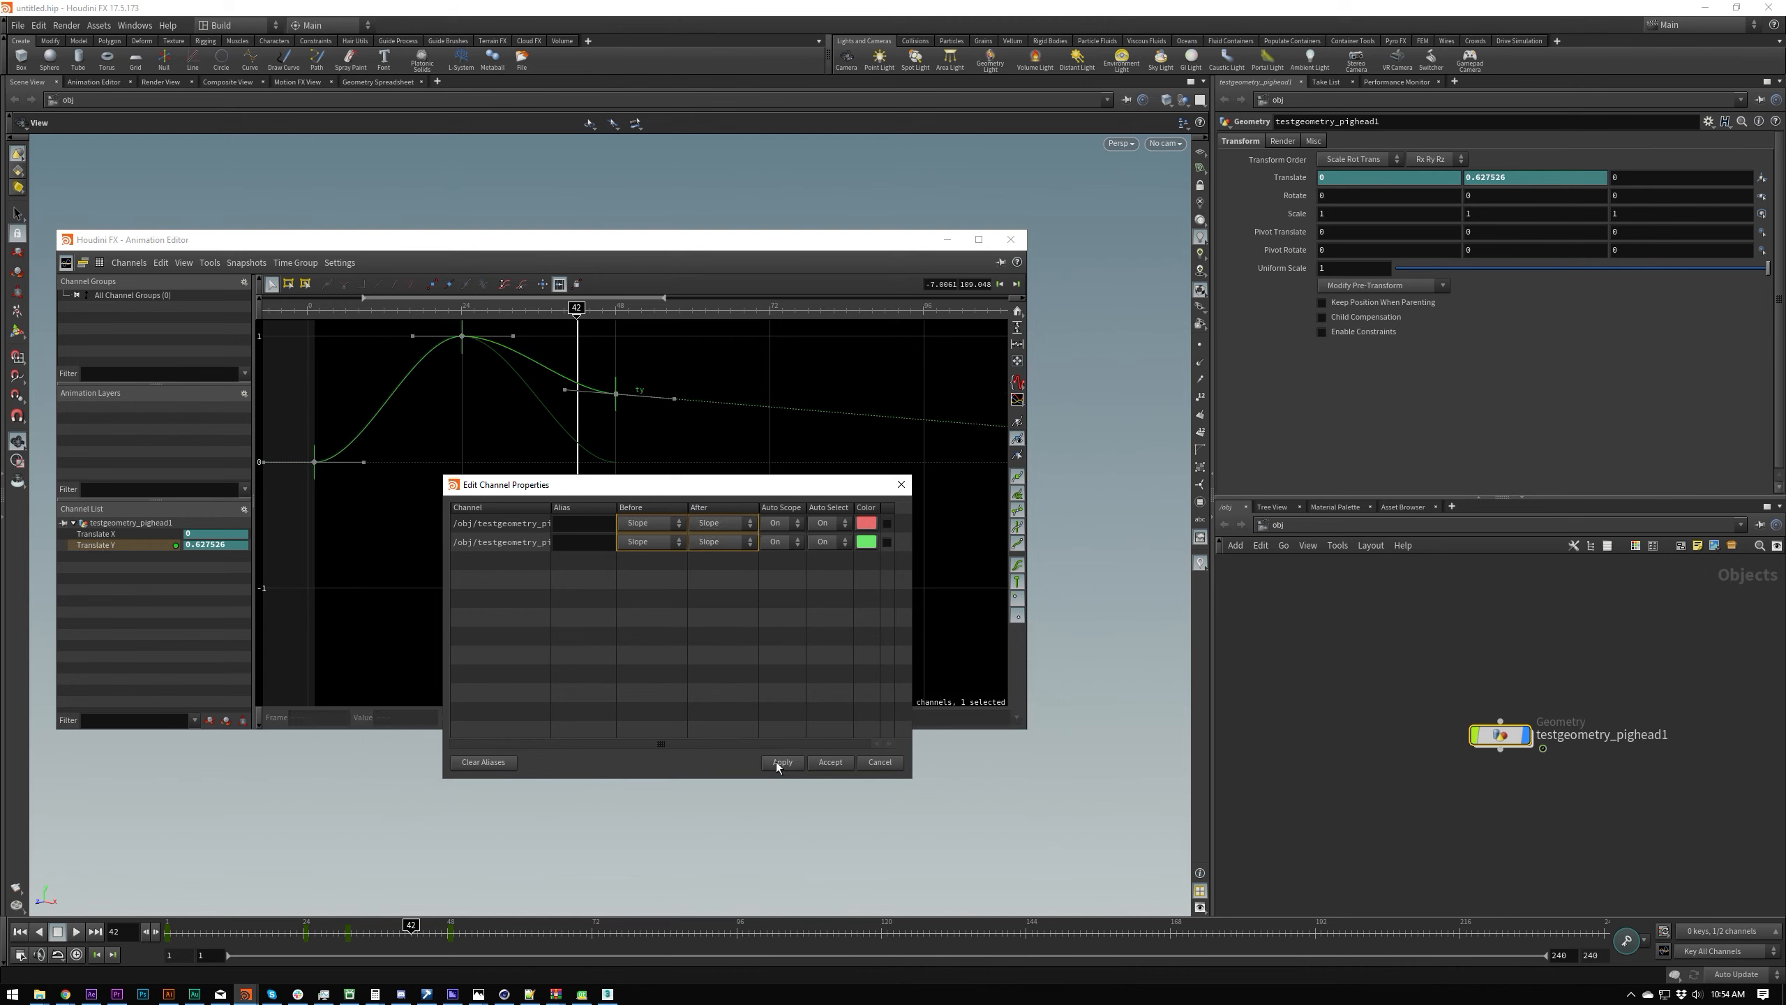
pyautogui.moveTo(665, 442); pyautogui.dragTo(654, 435, button='middle')
pyautogui.moveTo(590, 422); pyautogui.dragTo(600, 423, button='right')
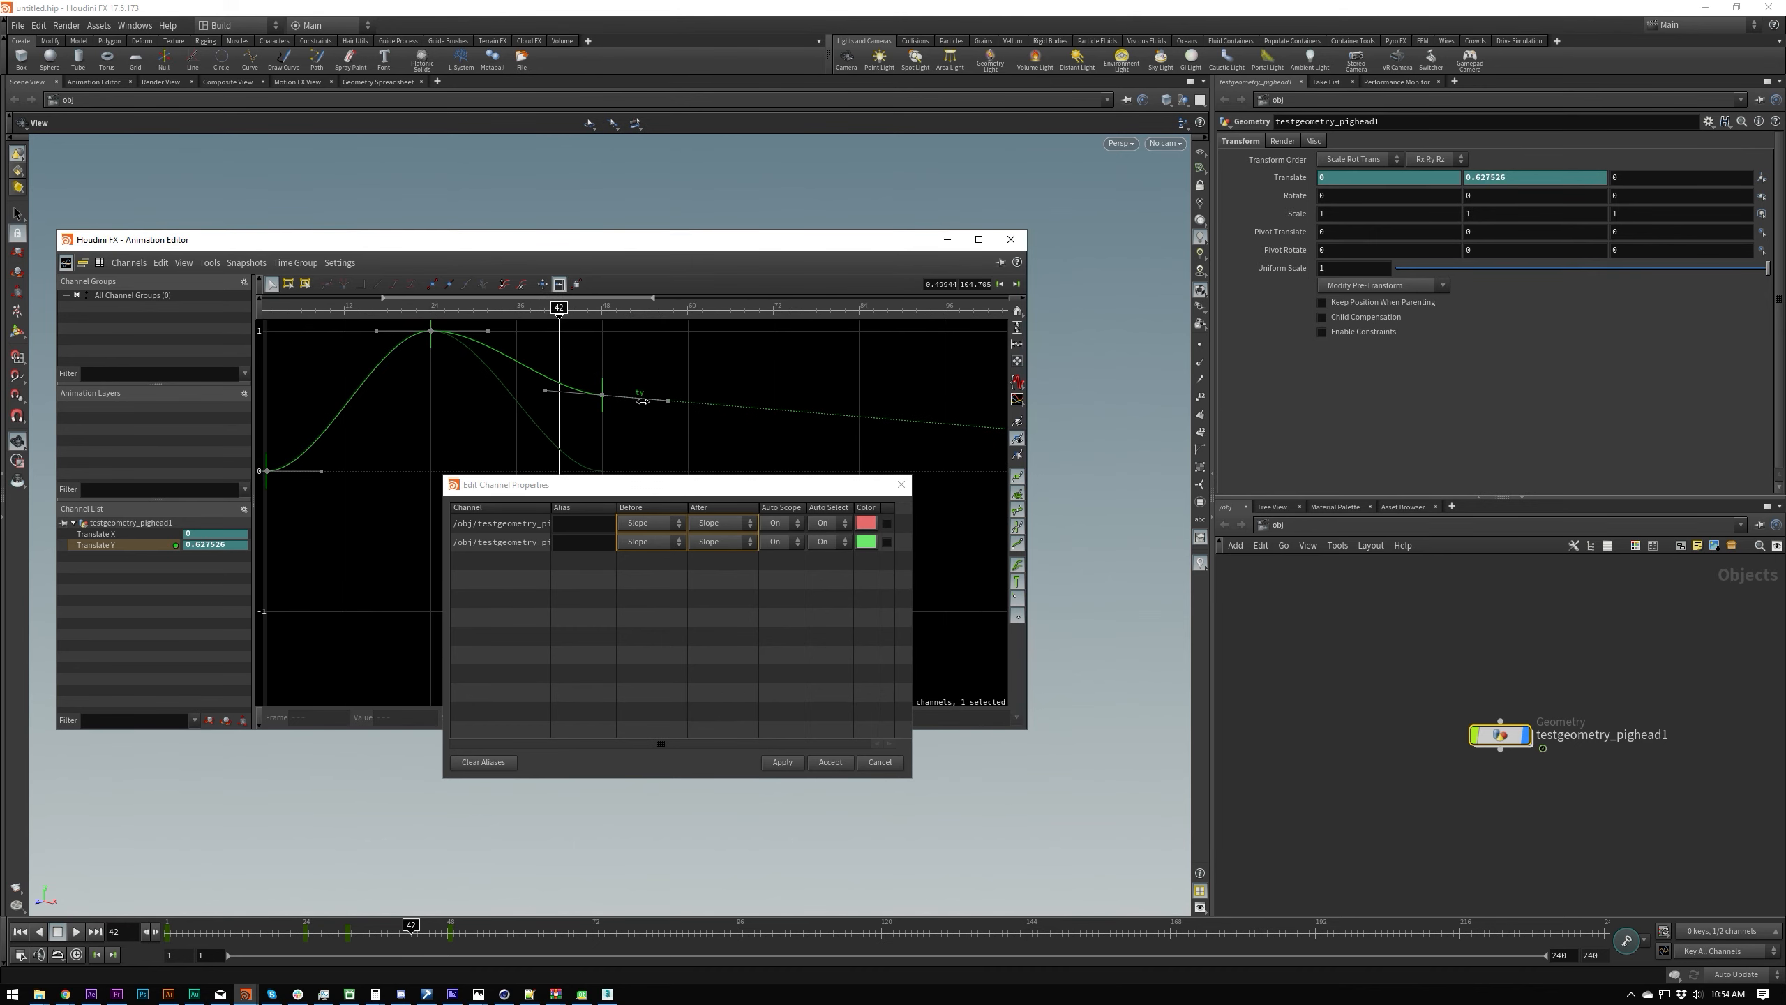
pyautogui.moveTo(665, 400)
pyautogui.mouseDown()
pyautogui.moveTo(676, 368)
pyautogui.moveTo(681, 438)
pyautogui.moveTo(686, 405)
pyautogui.mouseUp()
# Step: Move the Animation Editor and the channel properties dialog clear of the pig head and play the animation
pyautogui.moveTo(702, 243); pyautogui.dragTo(0, 254)
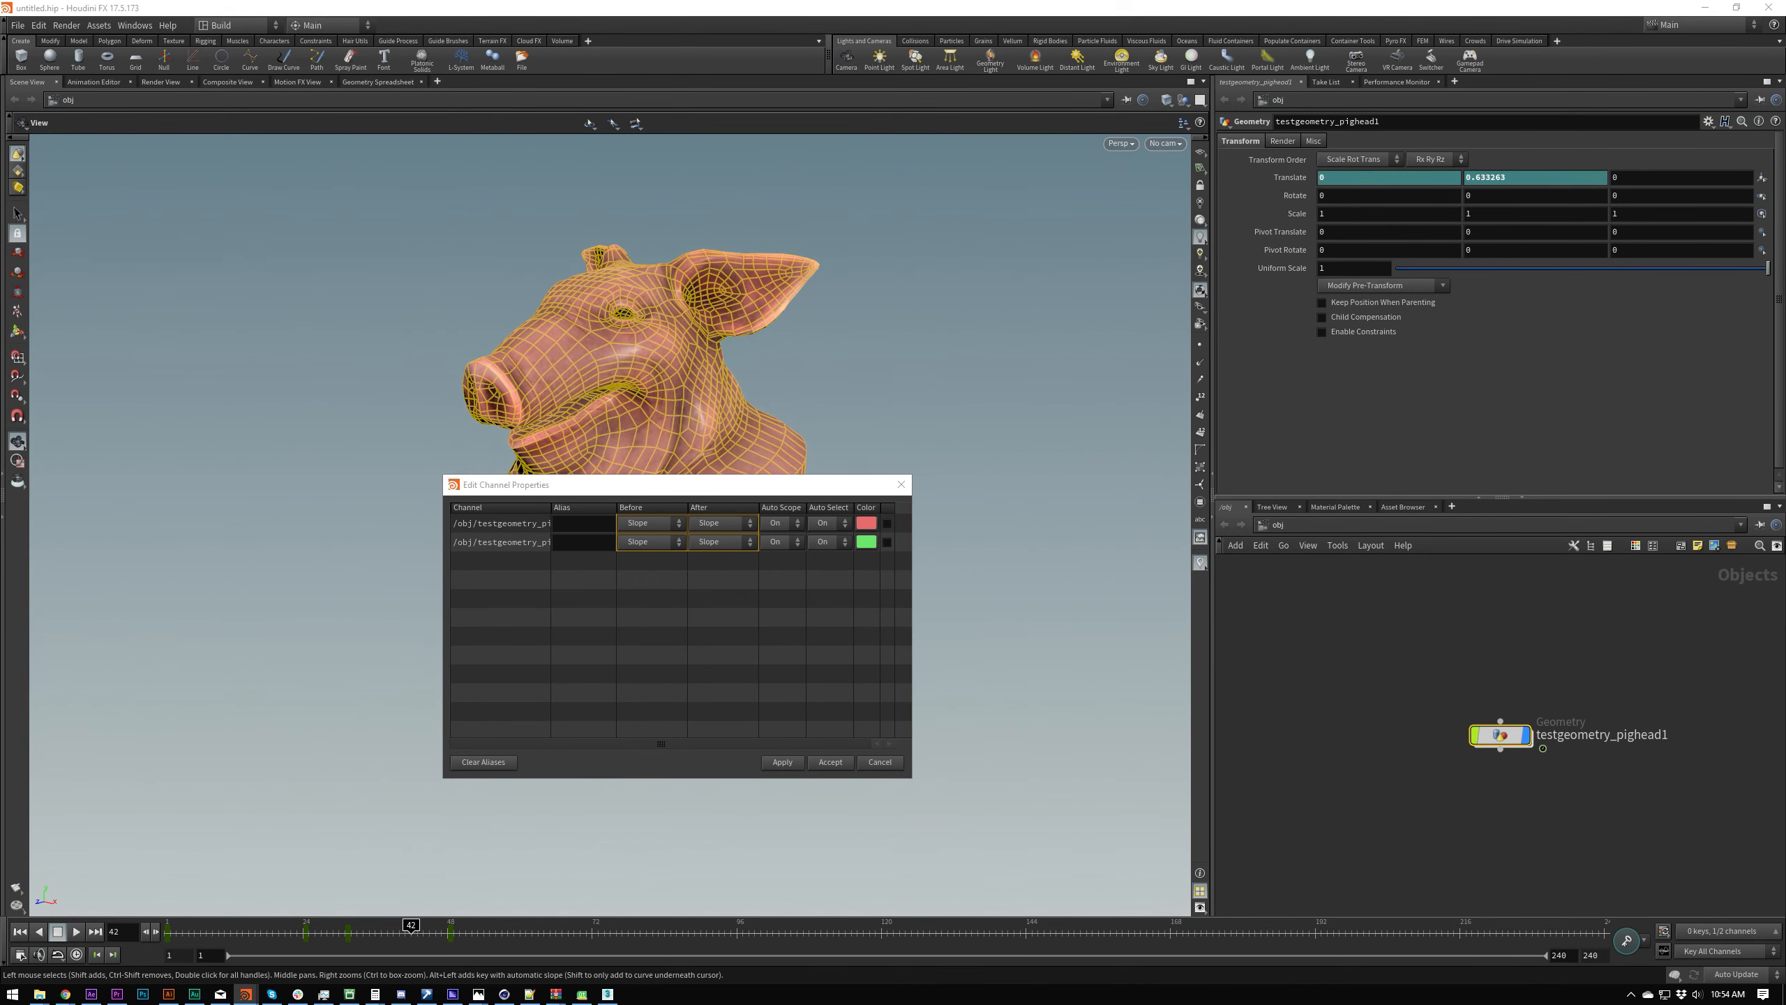
pyautogui.press('Up')
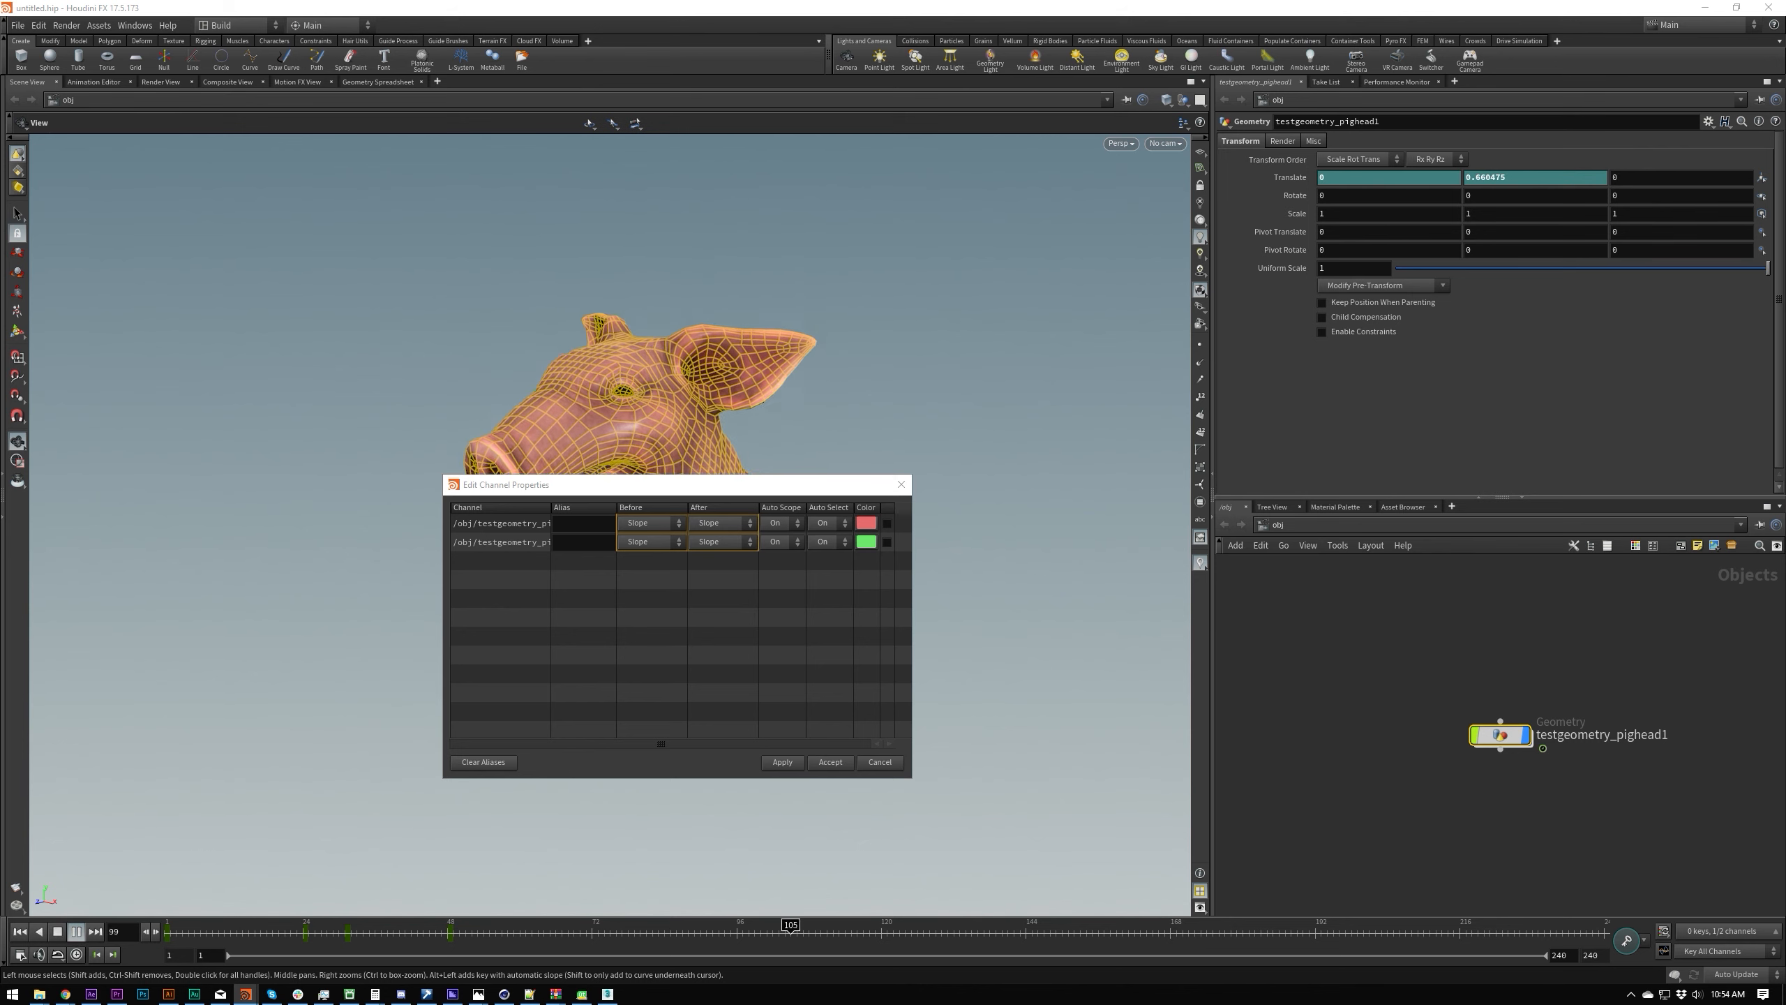
pyautogui.moveTo(535, 484); pyautogui.dragTo(968, 511)
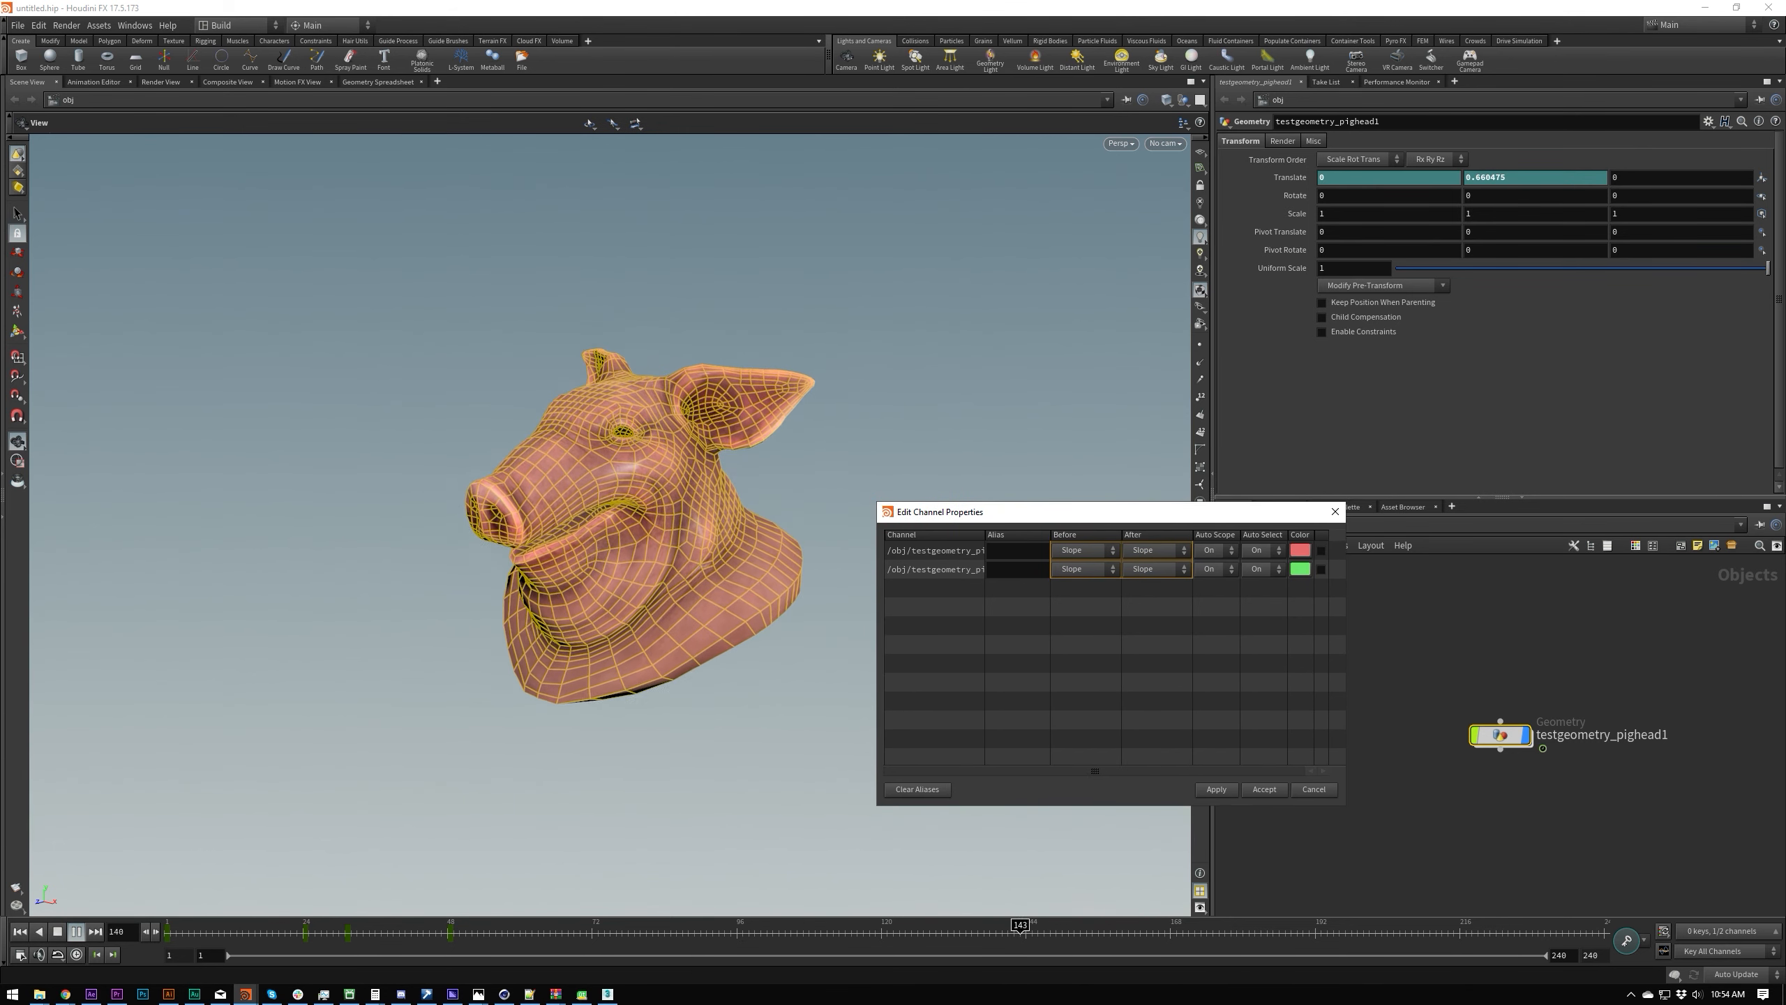
# Step: Bring the Animation Editor back beside the channel properties dialog and return the playhead to frame 1
pyautogui.moveTo(0, 355); pyautogui.dragTo(692, 341)
pyautogui.scroll(-3, 531, 567)
pyautogui.moveTo(514, 585); pyautogui.dragTo(559, 596, button='middle')
pyautogui.hotkey('ctrl', 'Up')
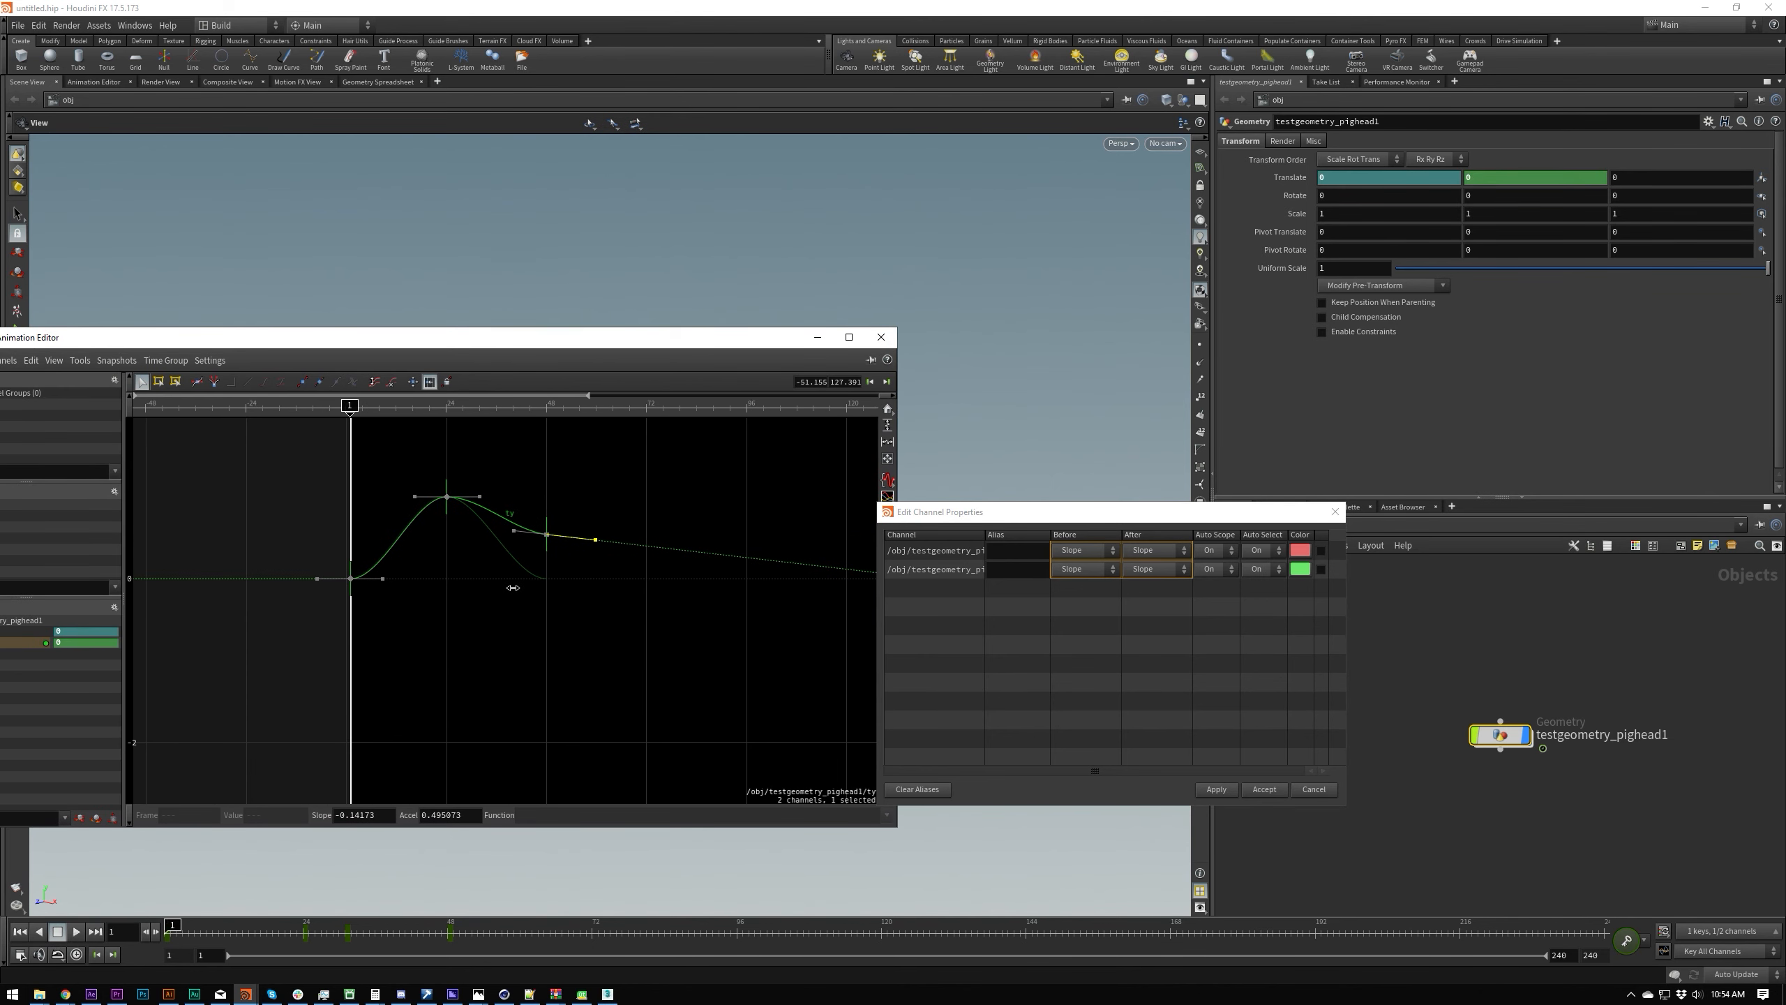
# Step: Change only the before behaviour of both channels to Extend in the channel properties
pyautogui.click(1119, 602)
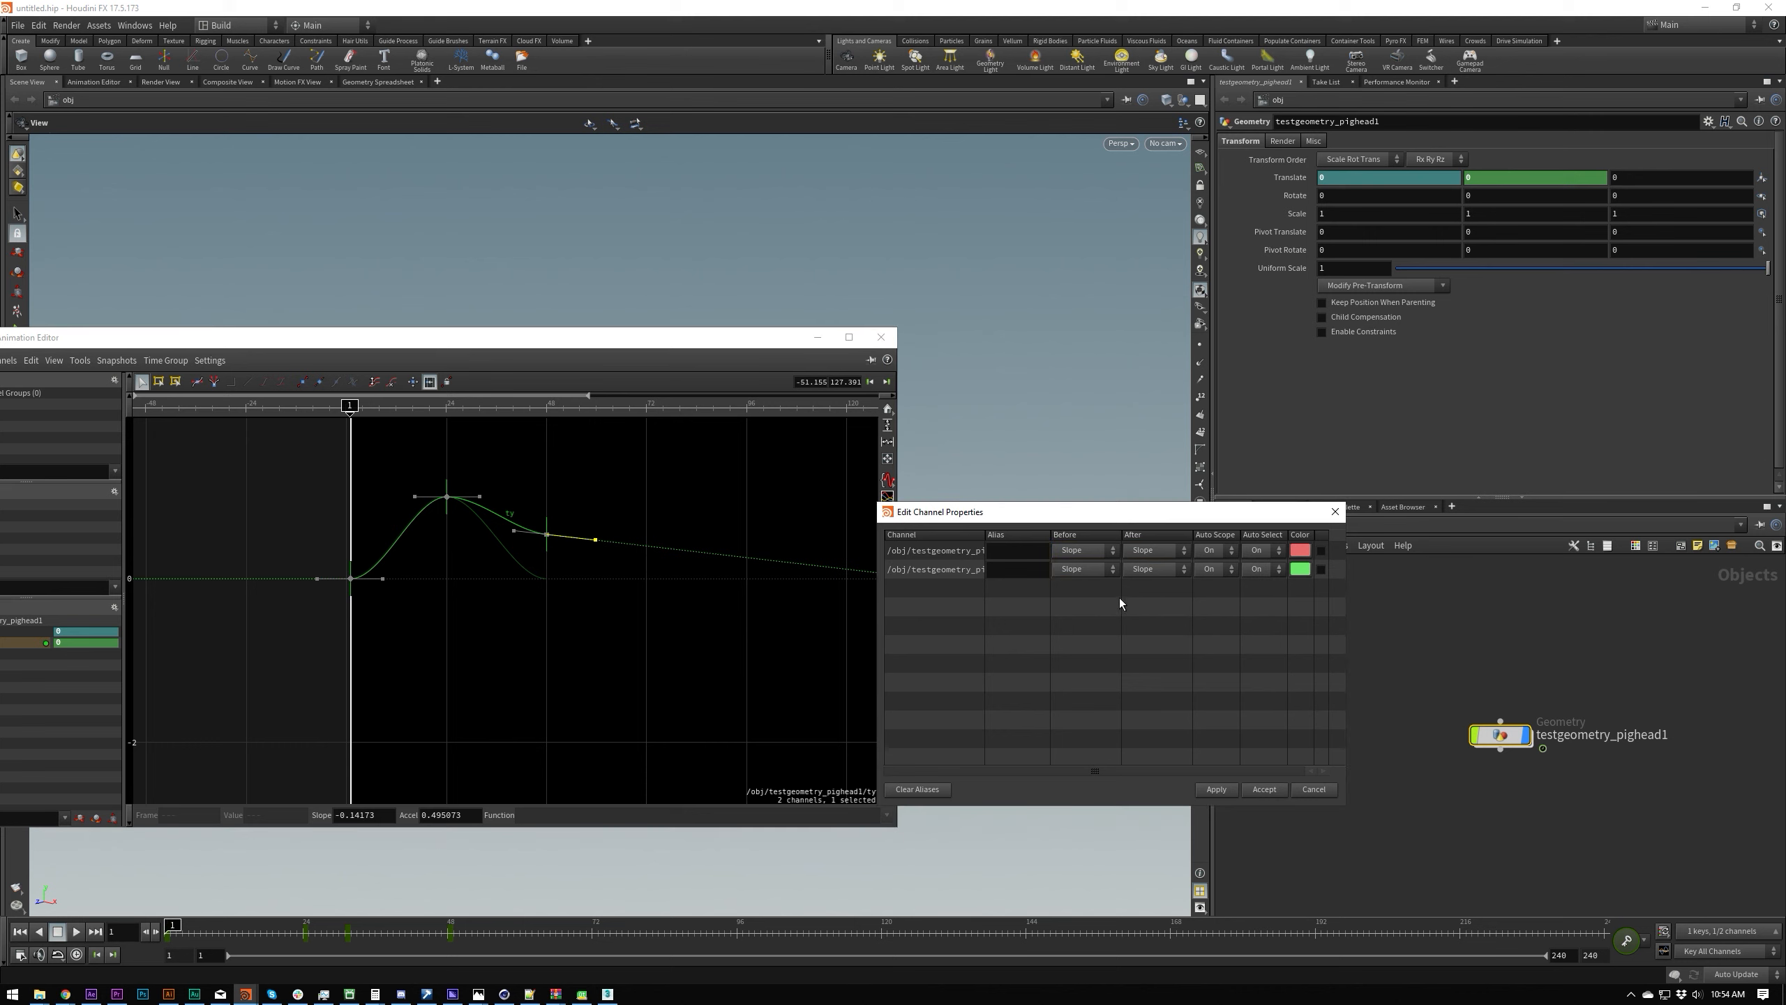
pyautogui.click(1158, 608)
pyautogui.click(1083, 550)
pyautogui.click(1083, 551)
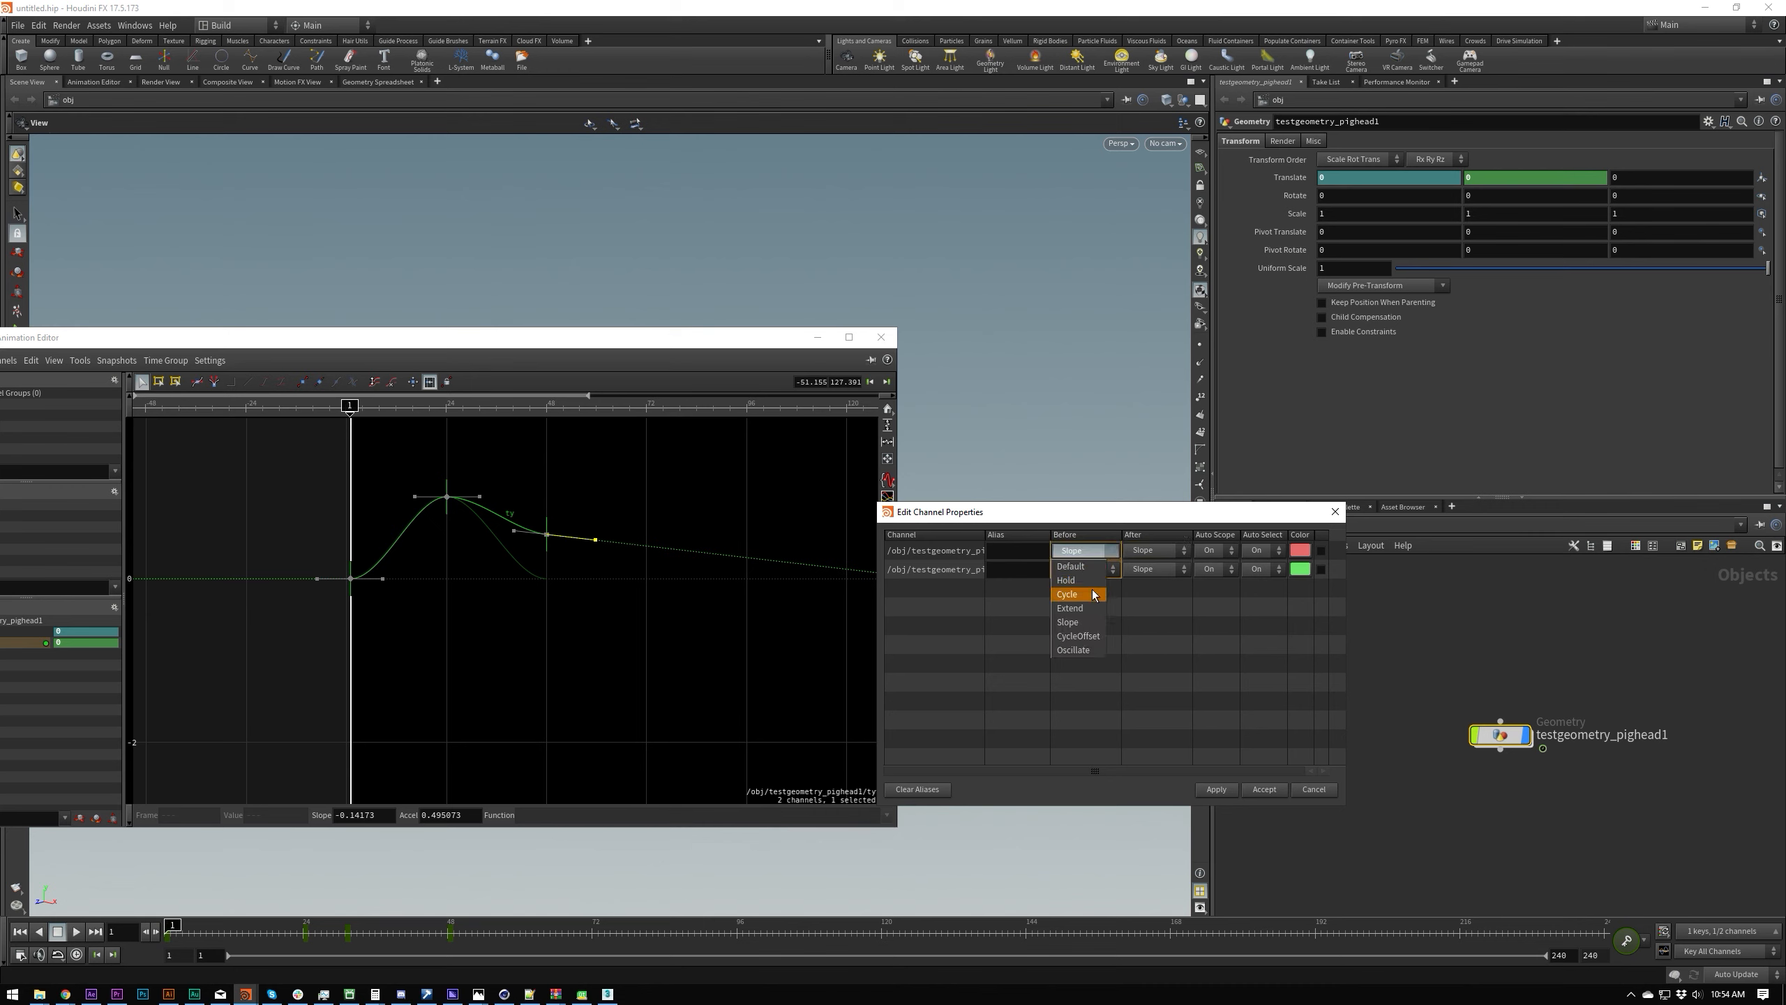
pyautogui.click(1091, 609)
# Step: Try reshaping the handles of the first and last Translate Y keys, undoing the handle changes
pyautogui.moveTo(378, 578); pyautogui.dragTo(521, 609)
pyautogui.hotkey('ctrl', 'z')
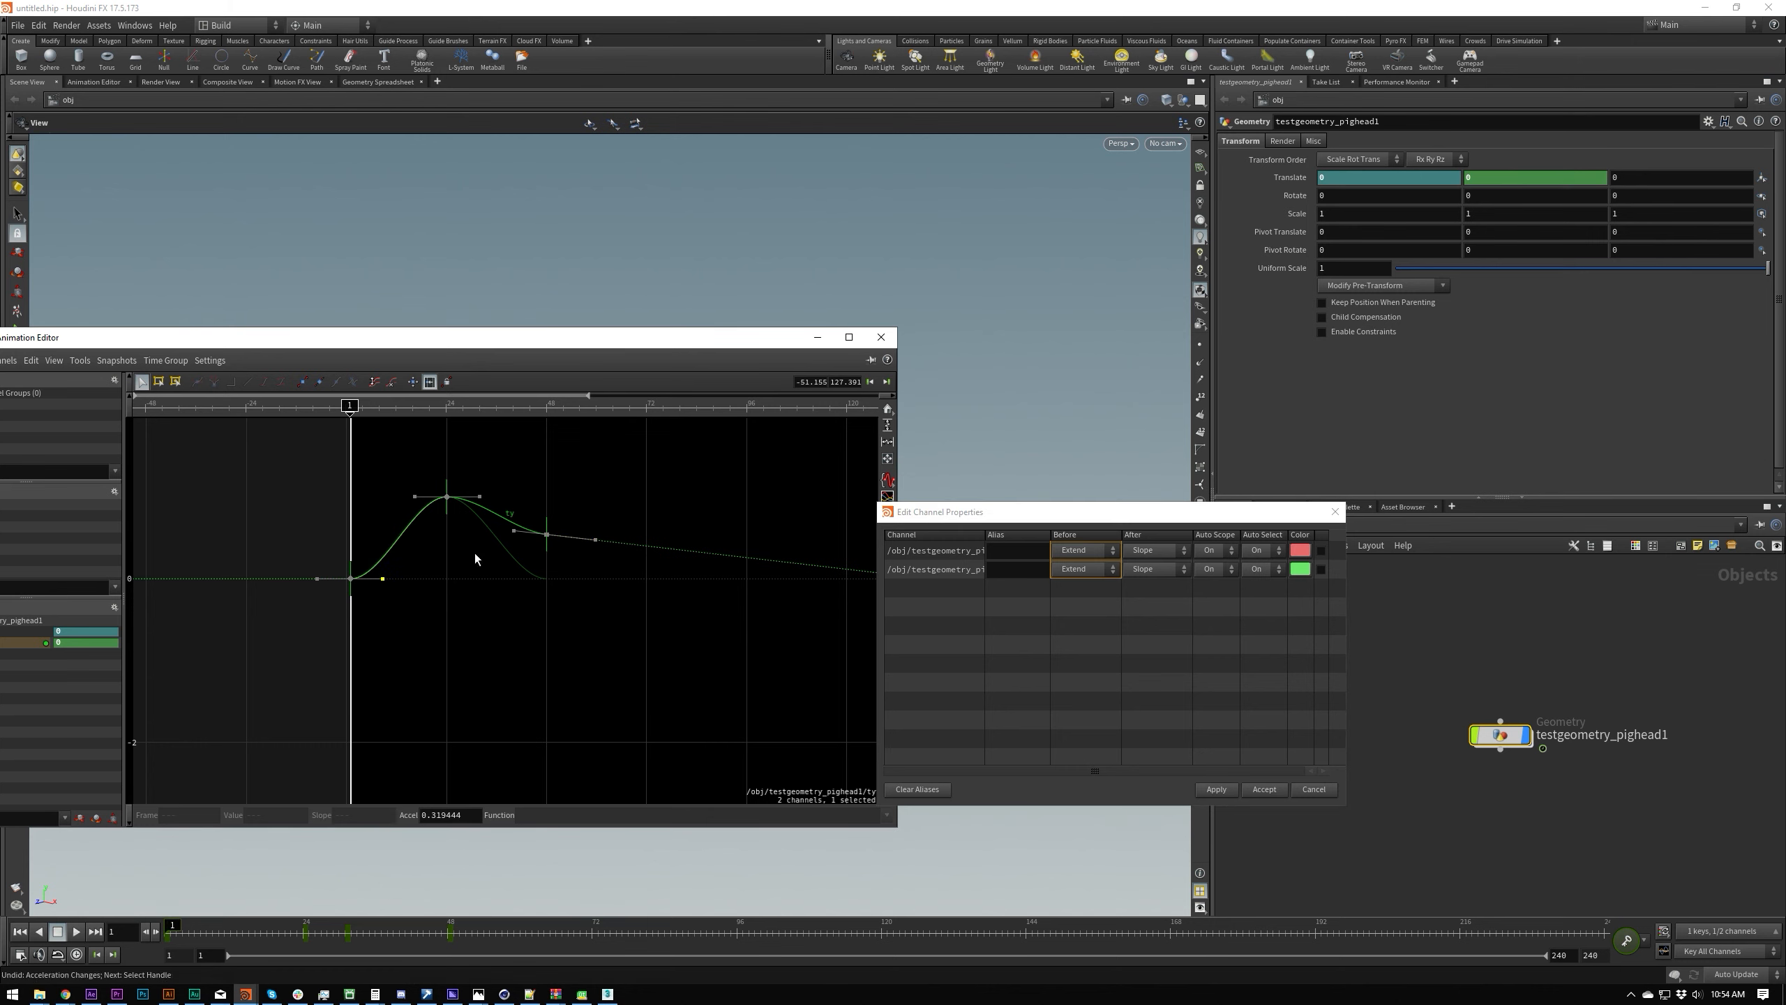
pyautogui.moveTo(515, 530); pyautogui.dragTo(605, 552)
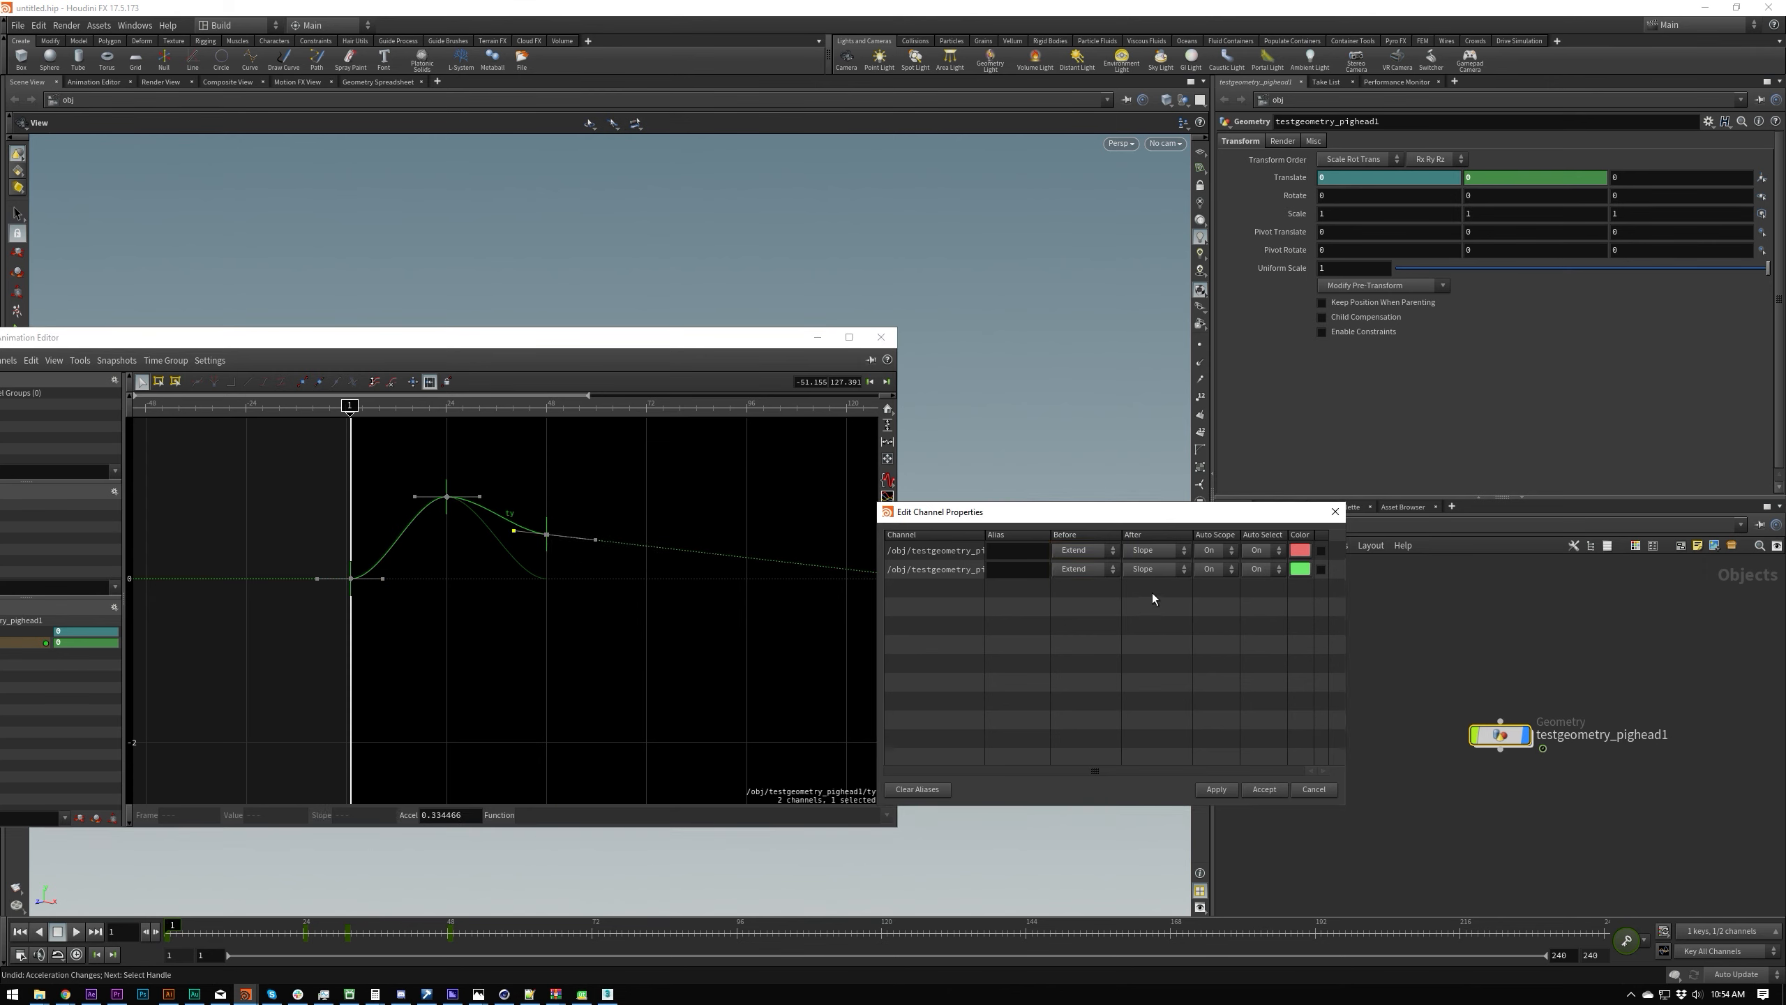